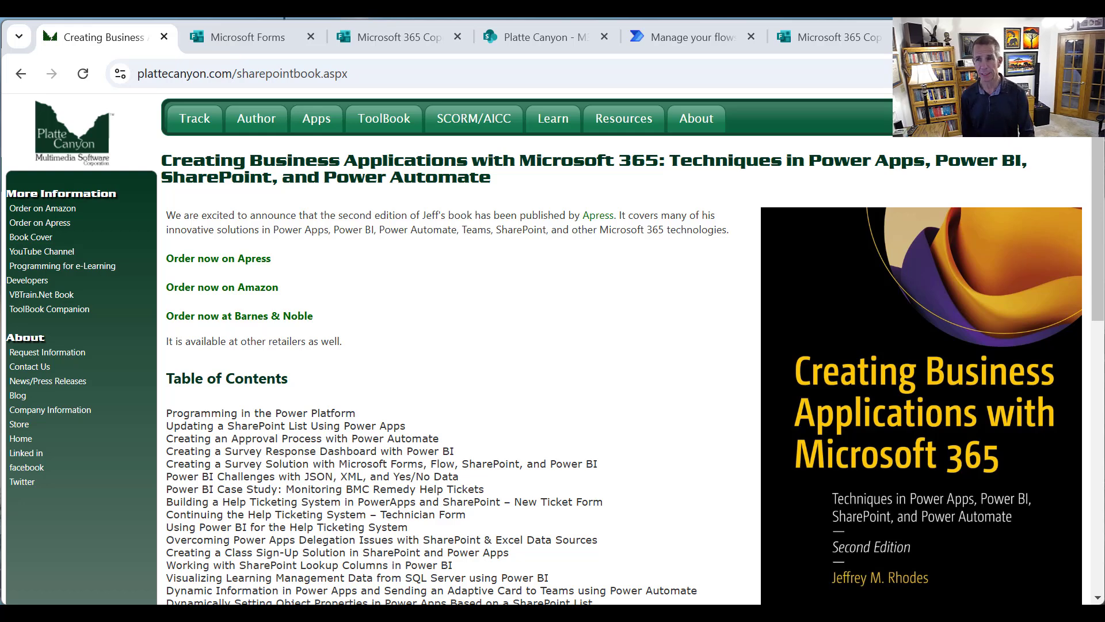
Review the Microsoft 365 Copilot Feedback survey's questions and the run history of its Power Automate flow
click(817, 33)
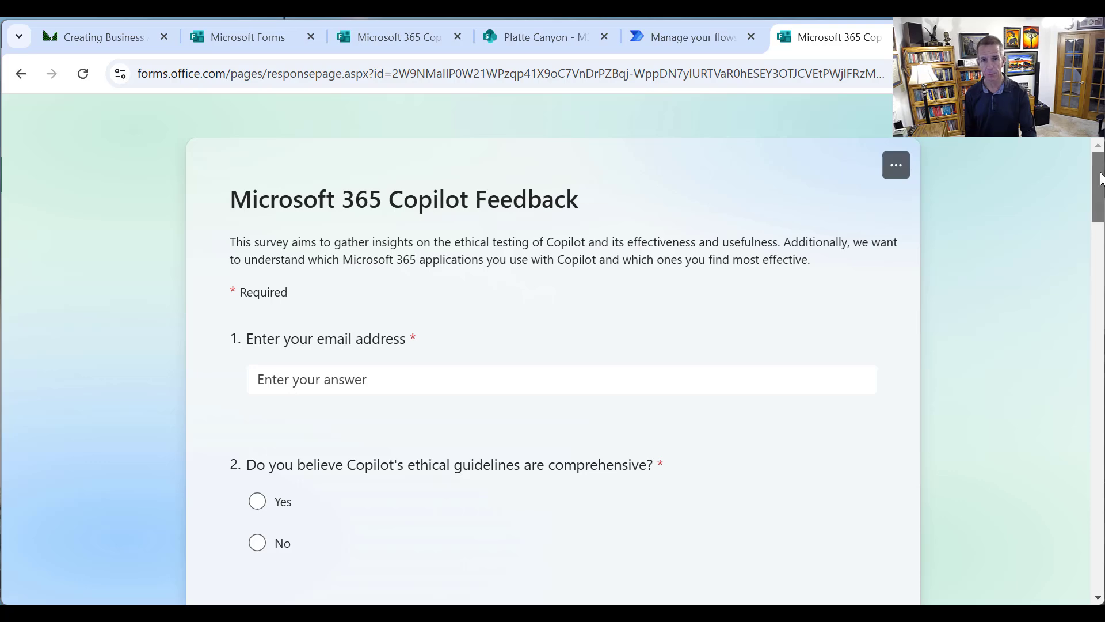
scroll(1096, 203, down, 2)
drag(1096, 204, 1099, 530)
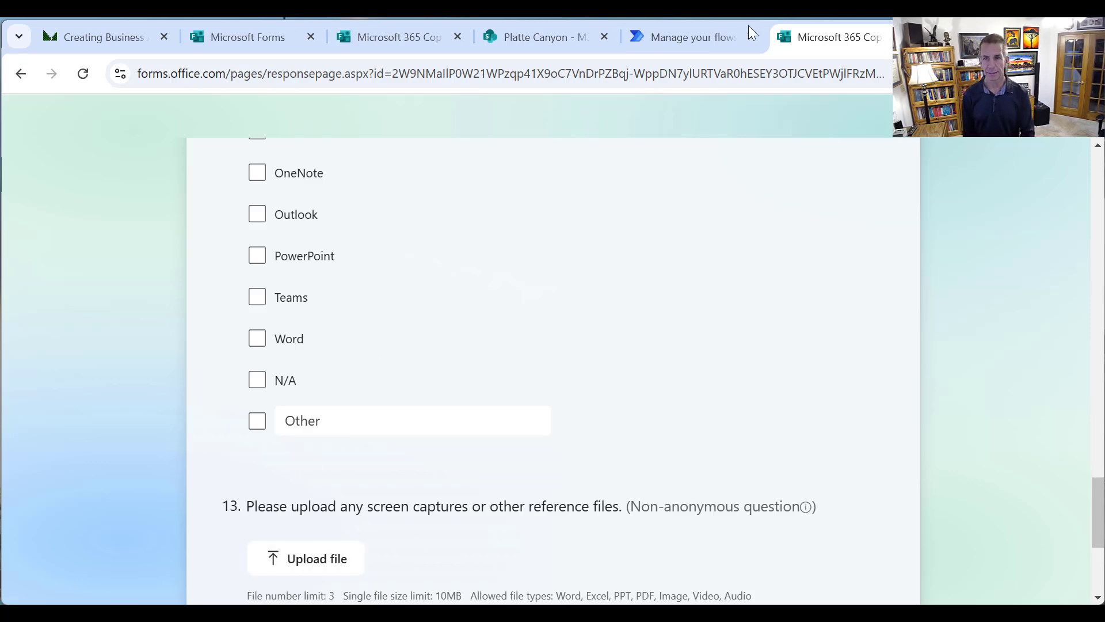
click(705, 40)
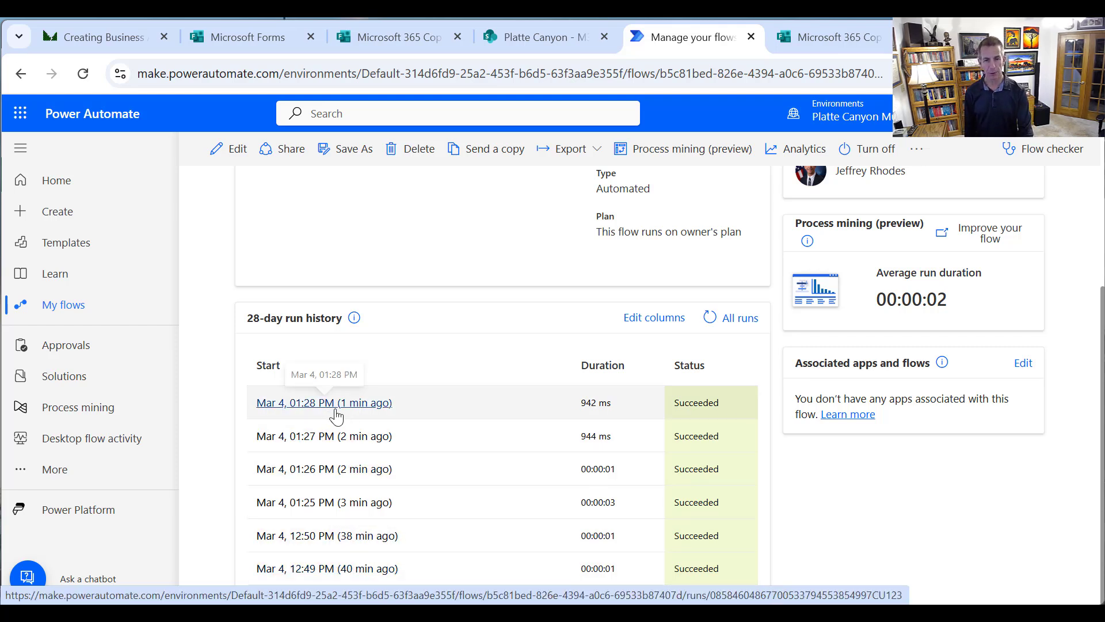
Examine the responses in the M365CopilotFeedback SharePoint list across its columns, including minutes saved, applications used and attachments
click(534, 37)
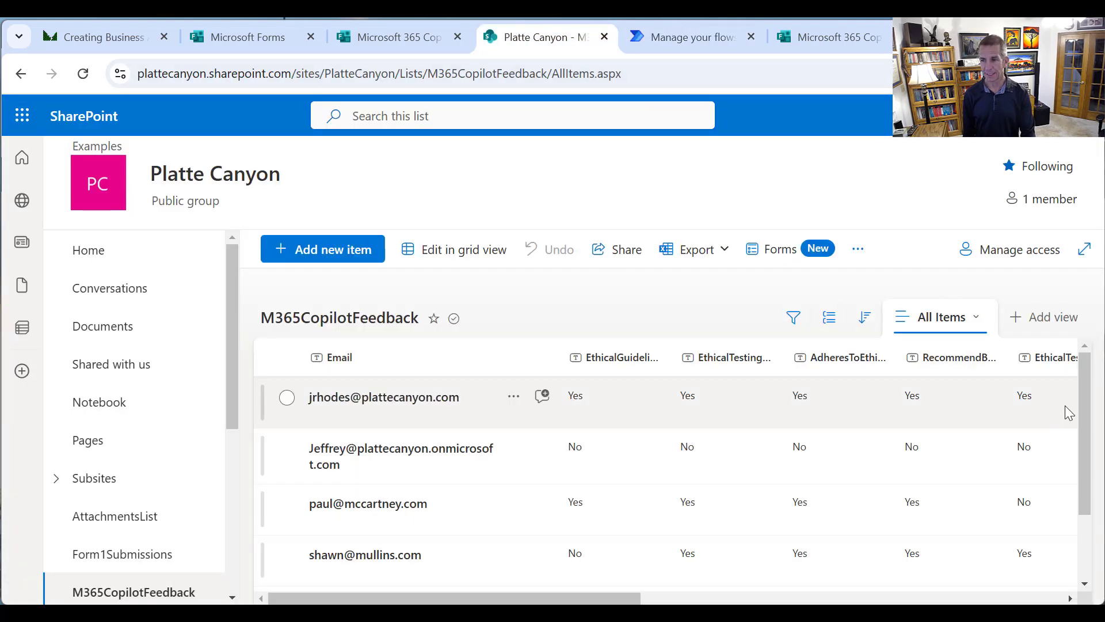
scroll(1088, 460, down, 2)
scroll(1097, 500, up, 2)
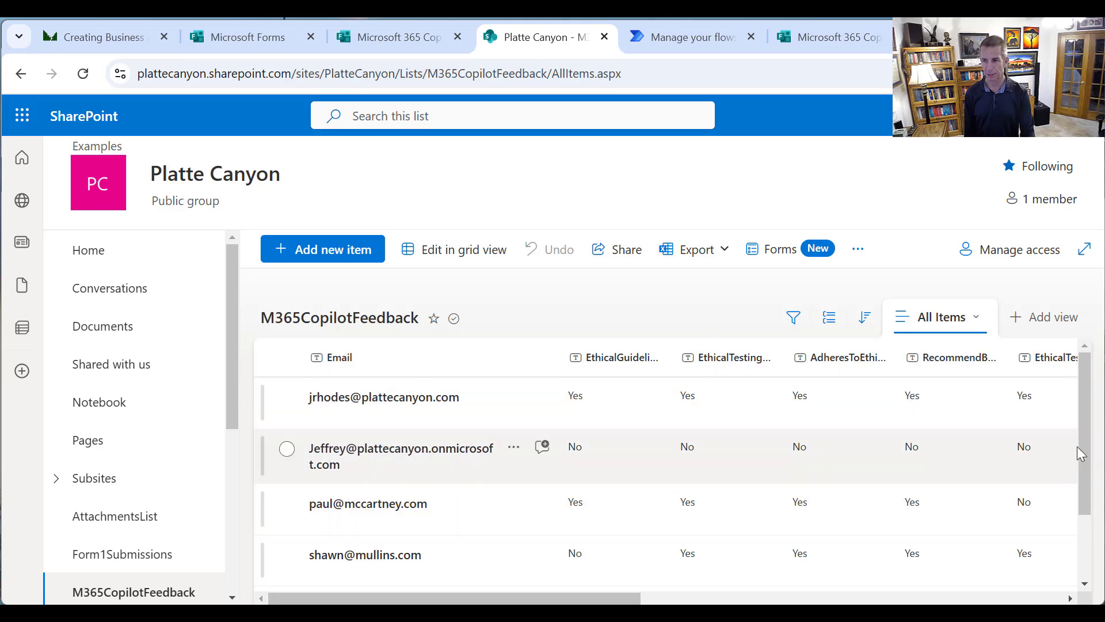
scroll(1079, 518, down, 2)
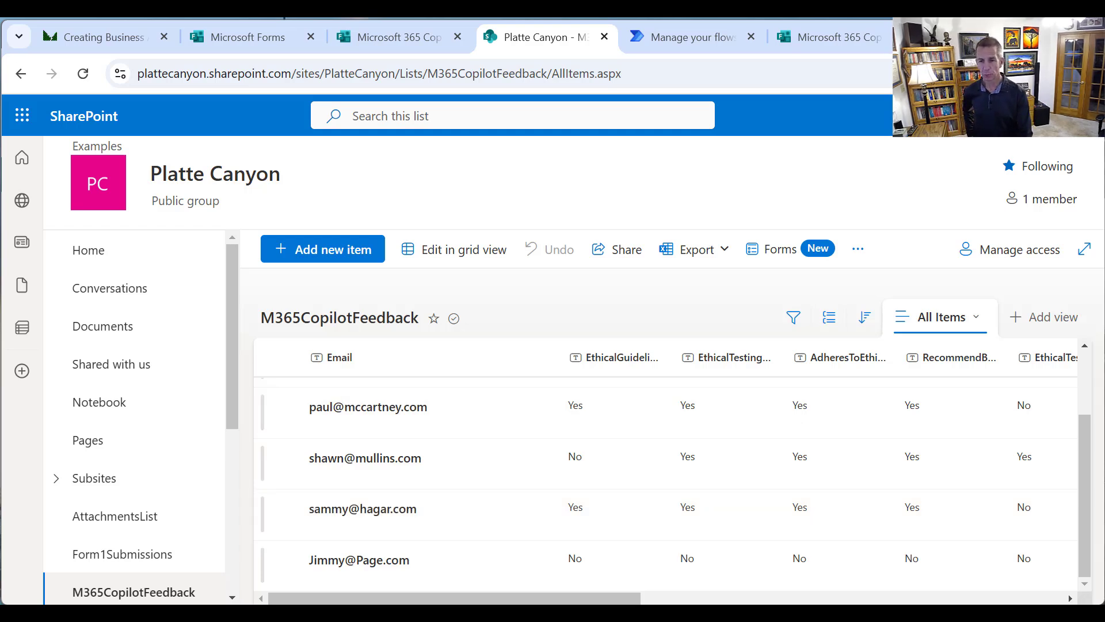
scroll(701, 598, right, 1)
scroll(701, 599, right, 3)
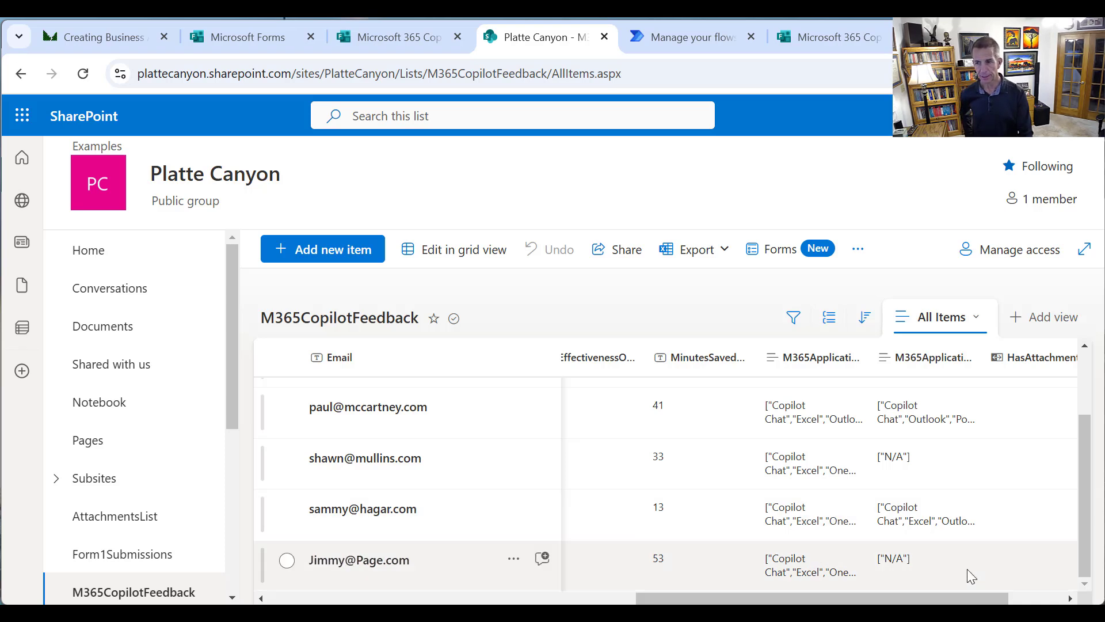
drag(1084, 553, 1079, 473)
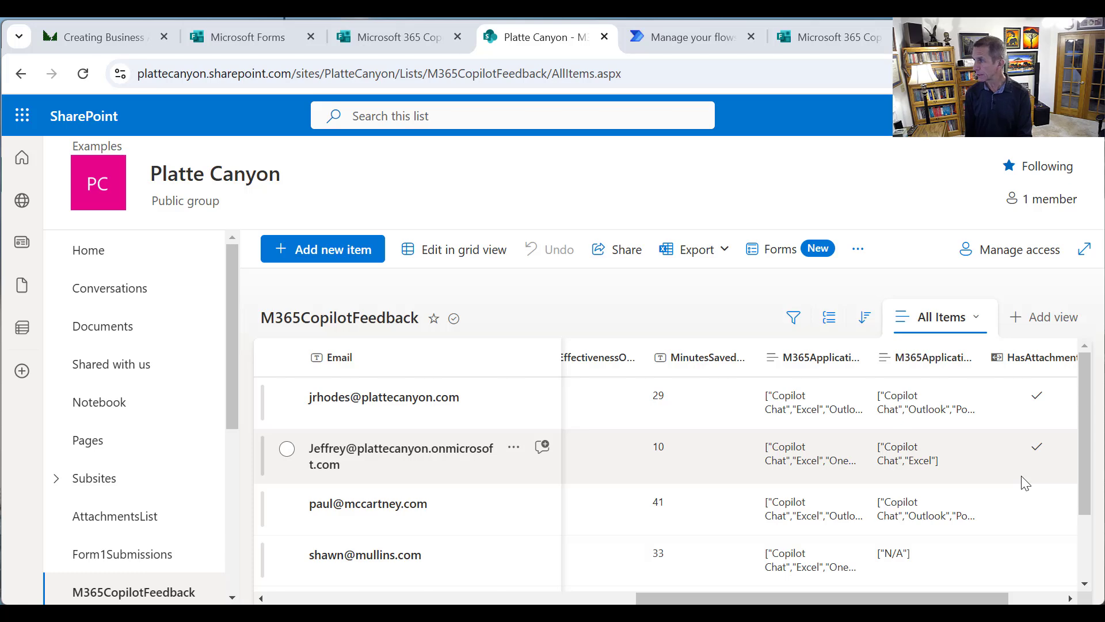
key(alt+Tab)
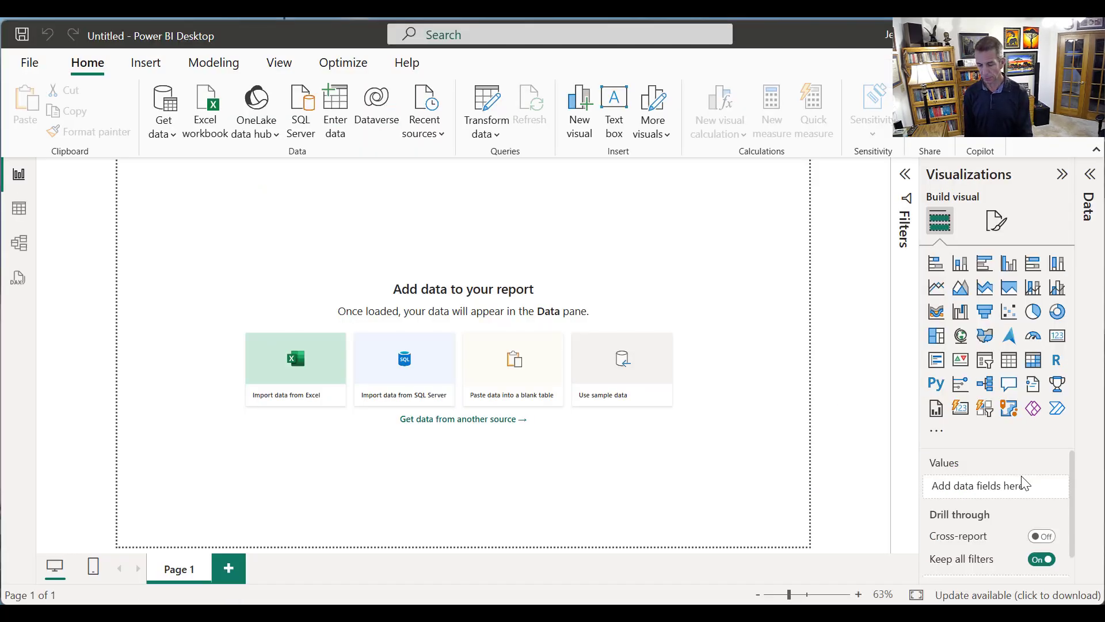
key(alt+Tab)
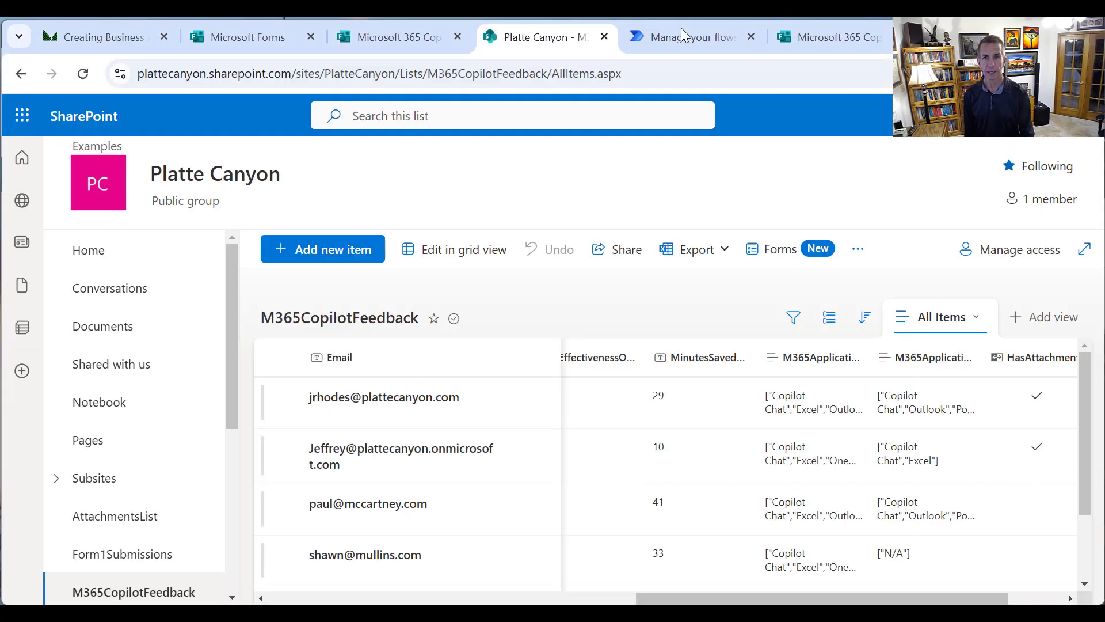
drag(395, 74, 129, 92)
key(ctrl+c)
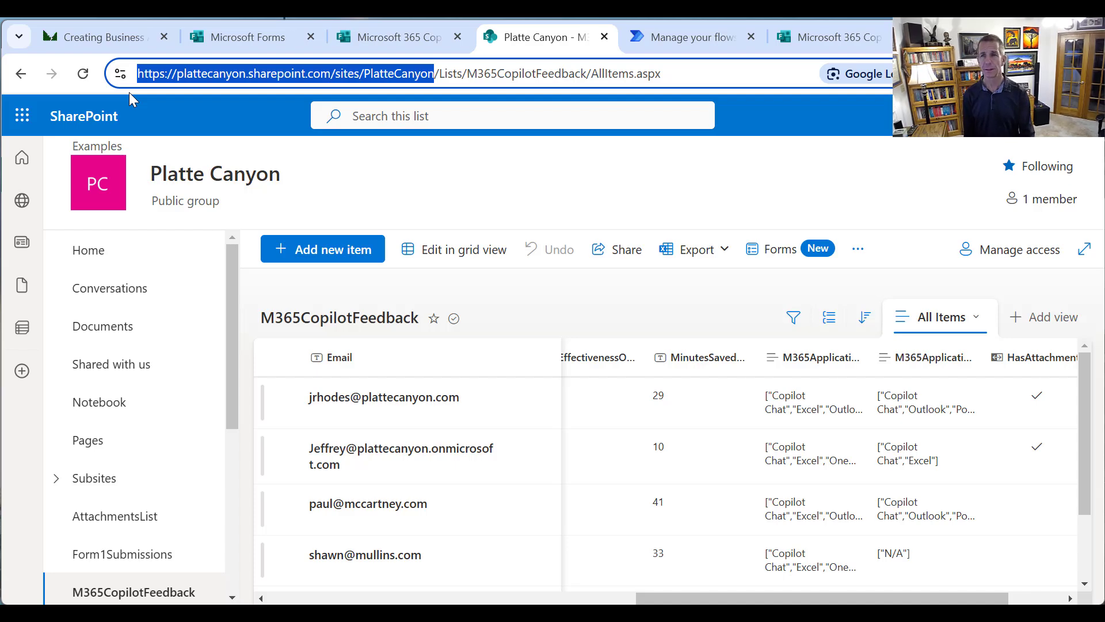
click(506, 209)
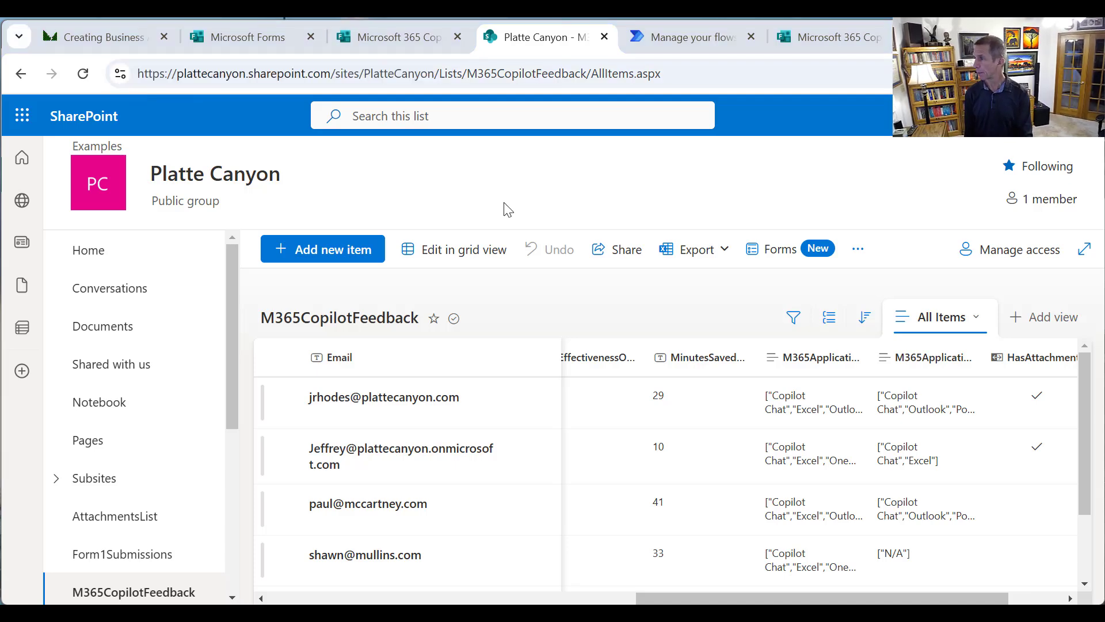
Switch to Power BI Desktop, find the SharePoint Online List connector and start a connection with it
key(alt+Tab)
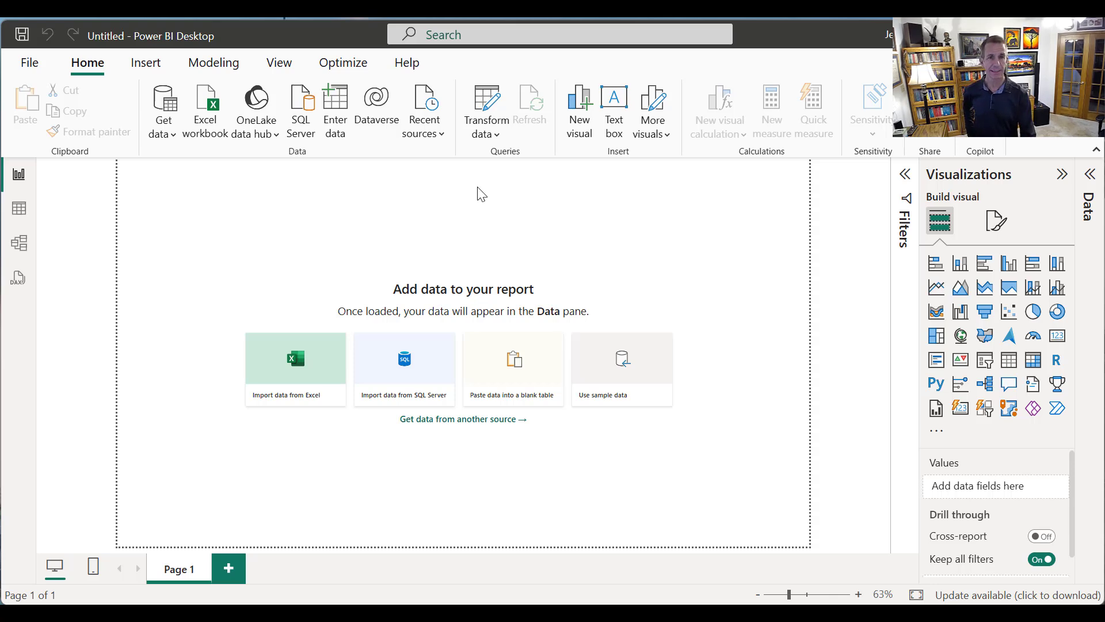
click(167, 133)
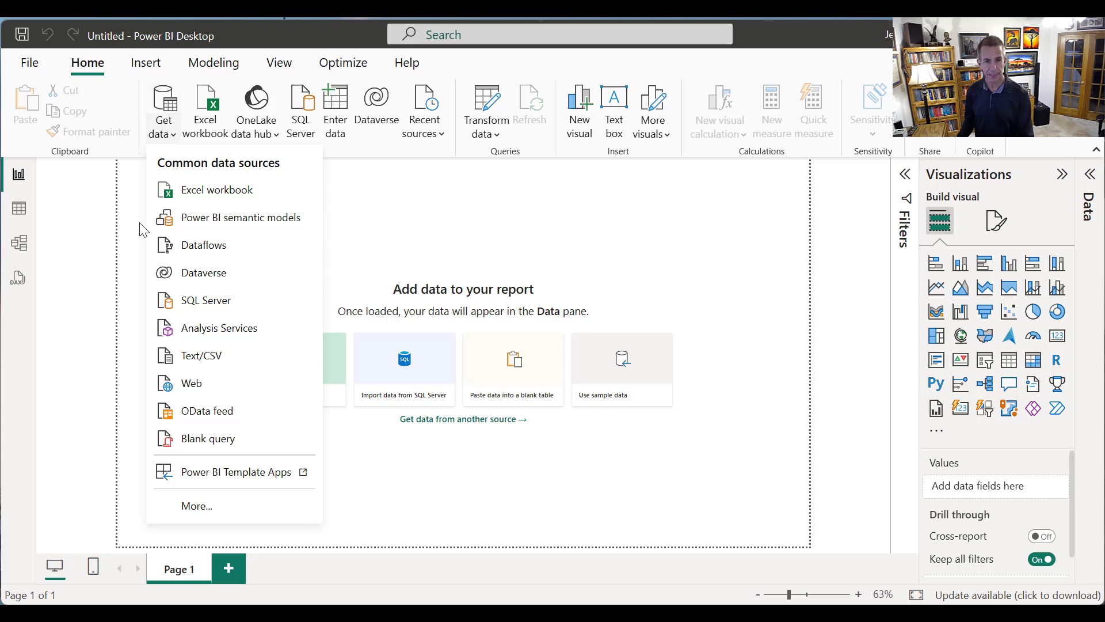
click(224, 508)
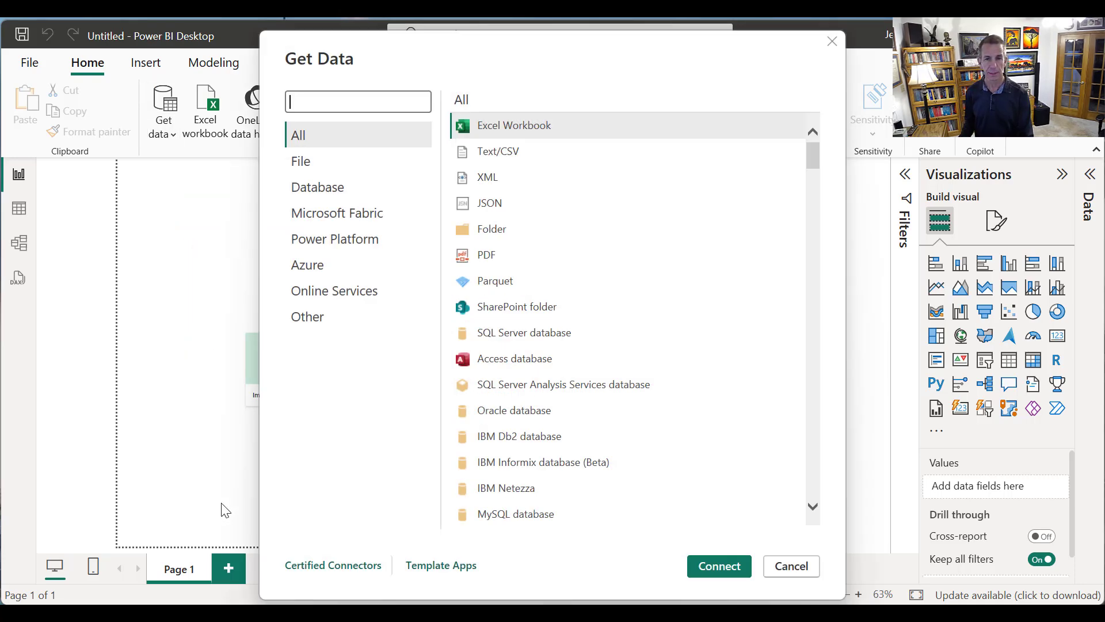
text(sharePoint)
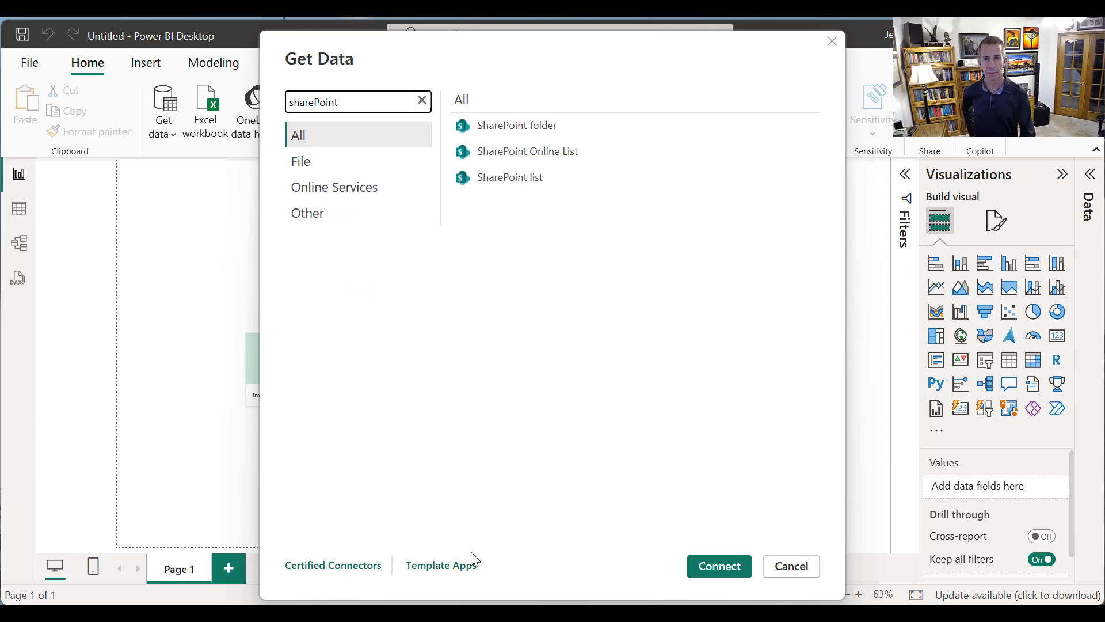
click(556, 154)
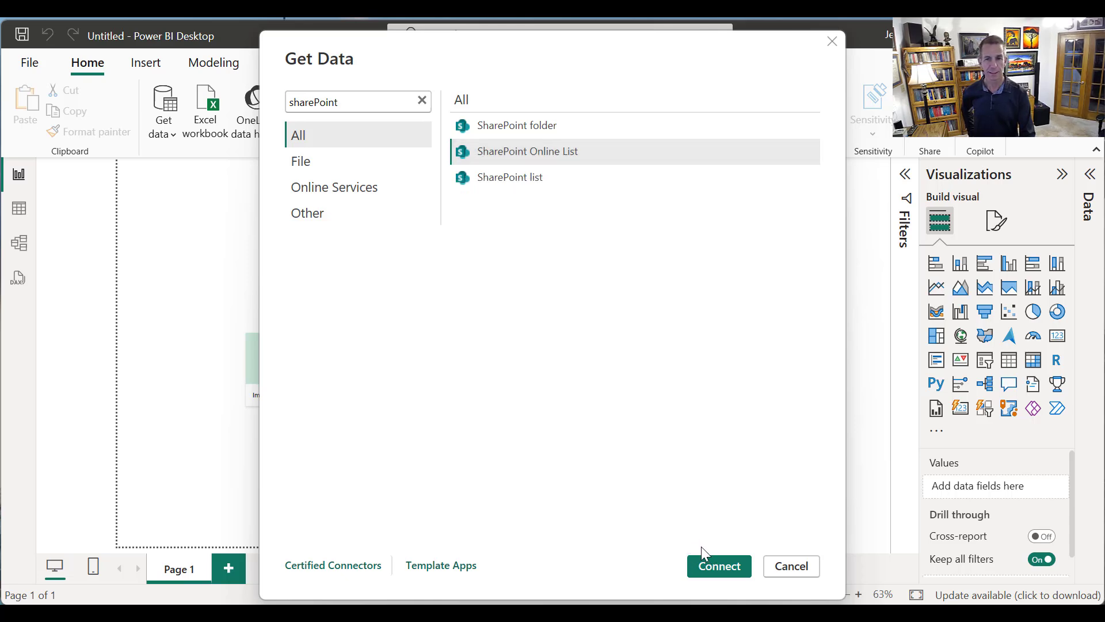
click(707, 562)
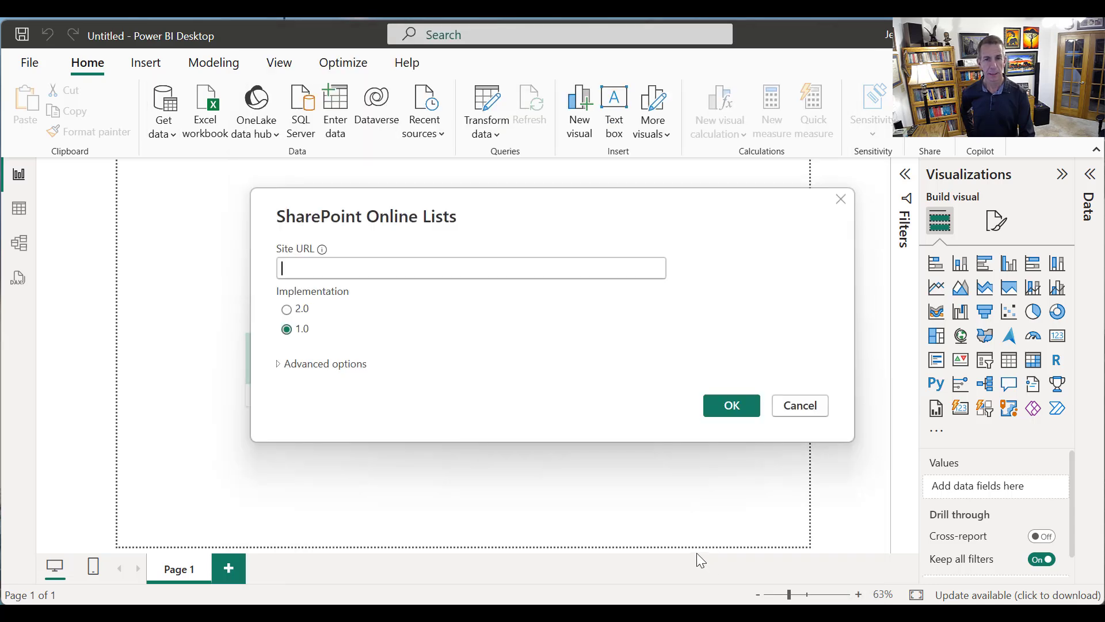
key(ctrl+v)
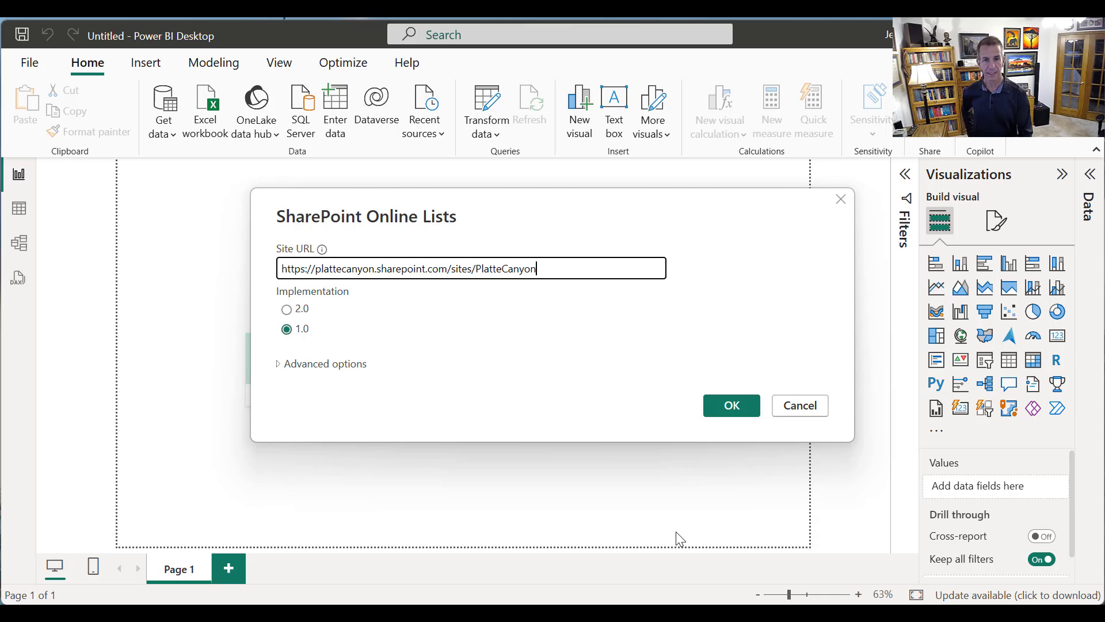
click(286, 309)
click(747, 407)
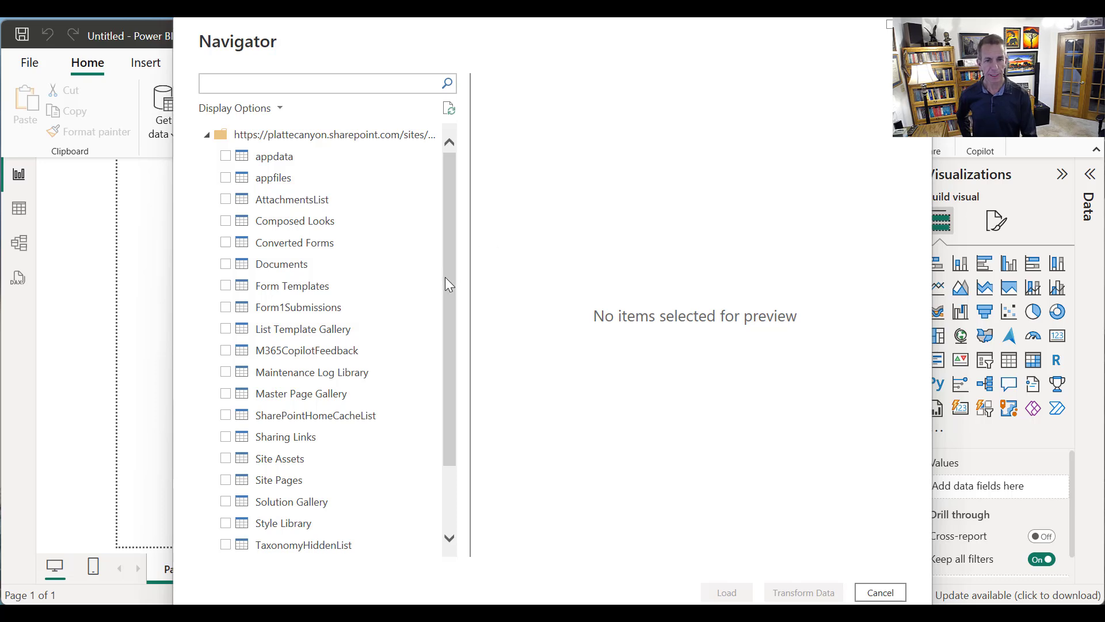
Load the M365CopilotFeedback list into the report and check the fields it contains
click(228, 356)
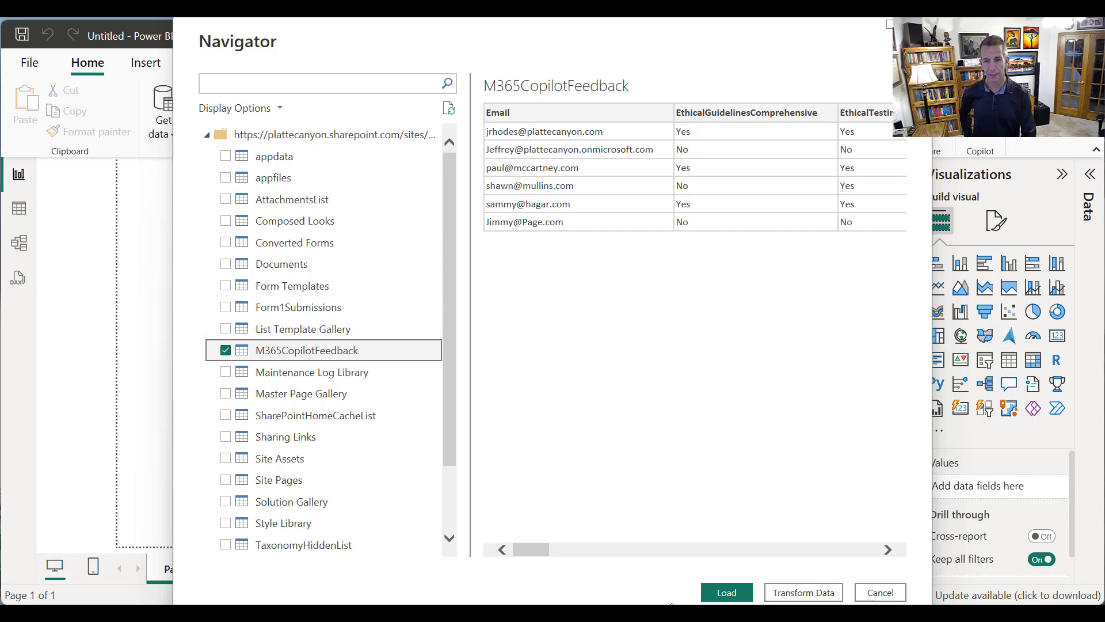
click(728, 593)
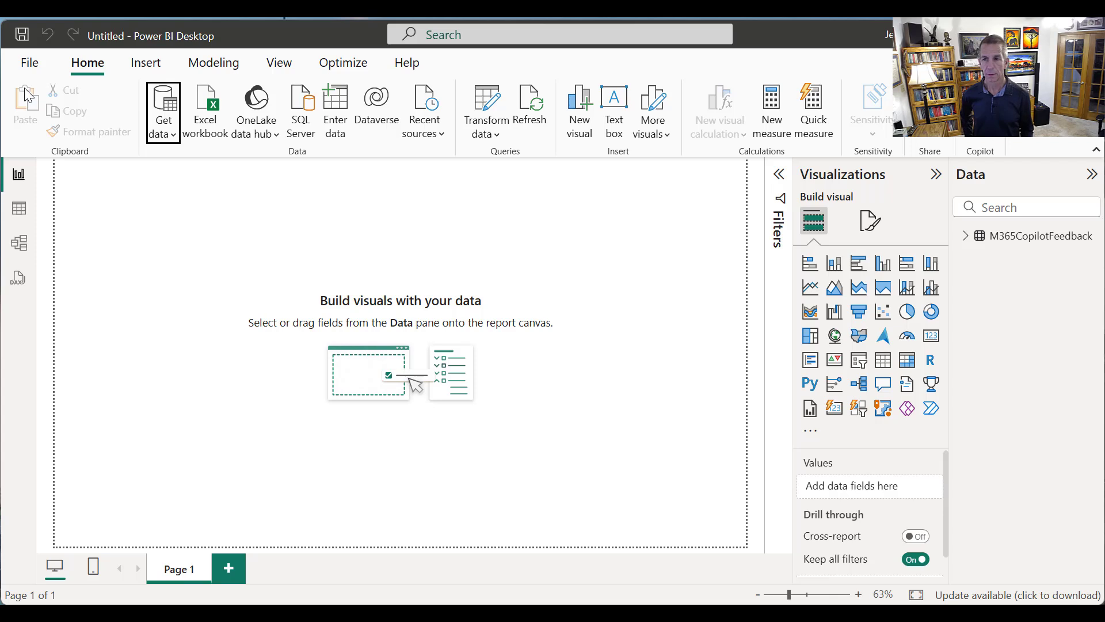
click(965, 237)
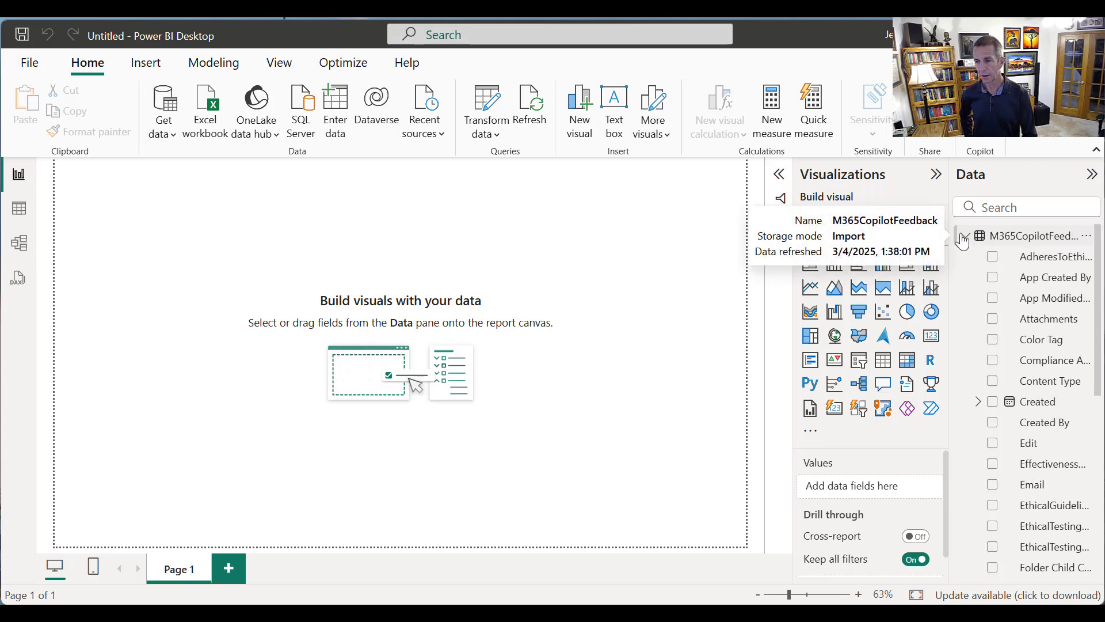
click(963, 239)
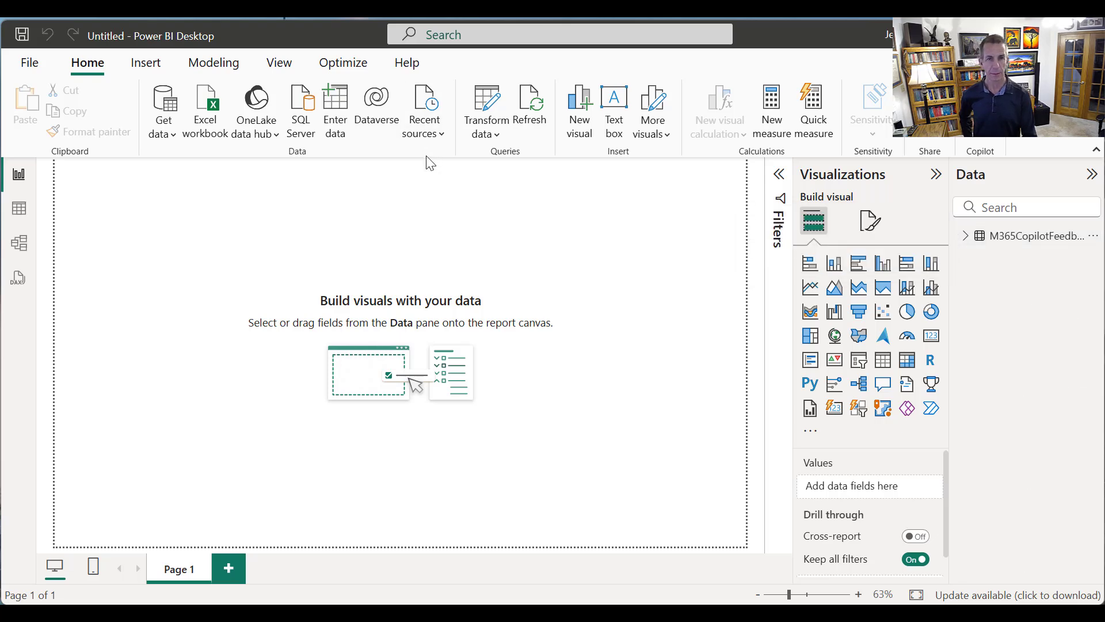
Open the loaded data for transformation in Power Query Editor and rename the Email column to User
click(495, 137)
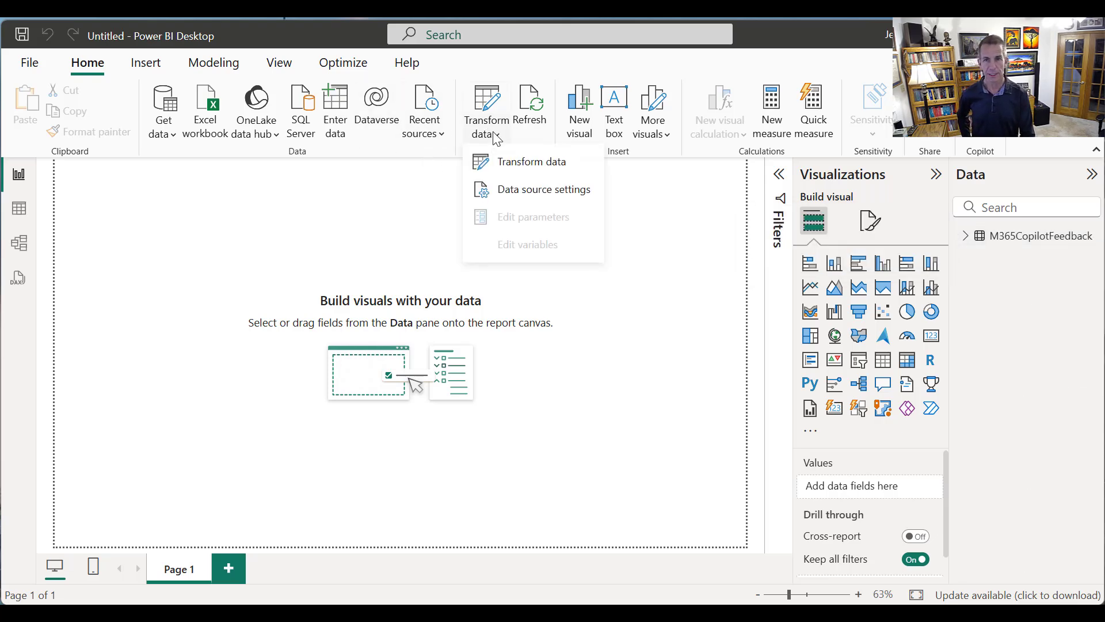
click(516, 163)
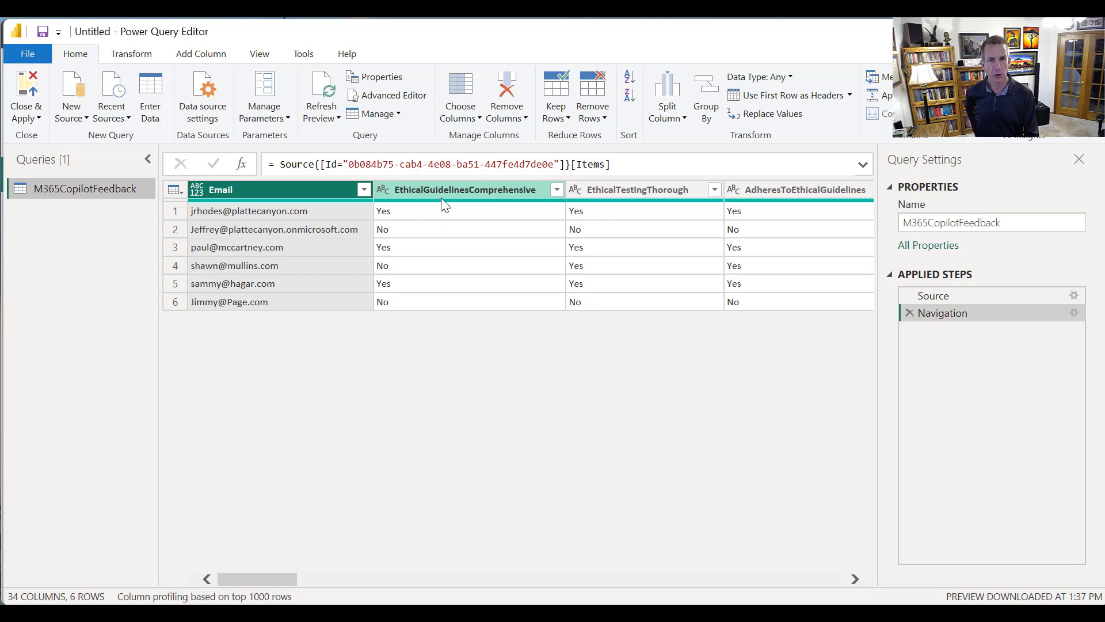
right_click(266, 190)
click(331, 514)
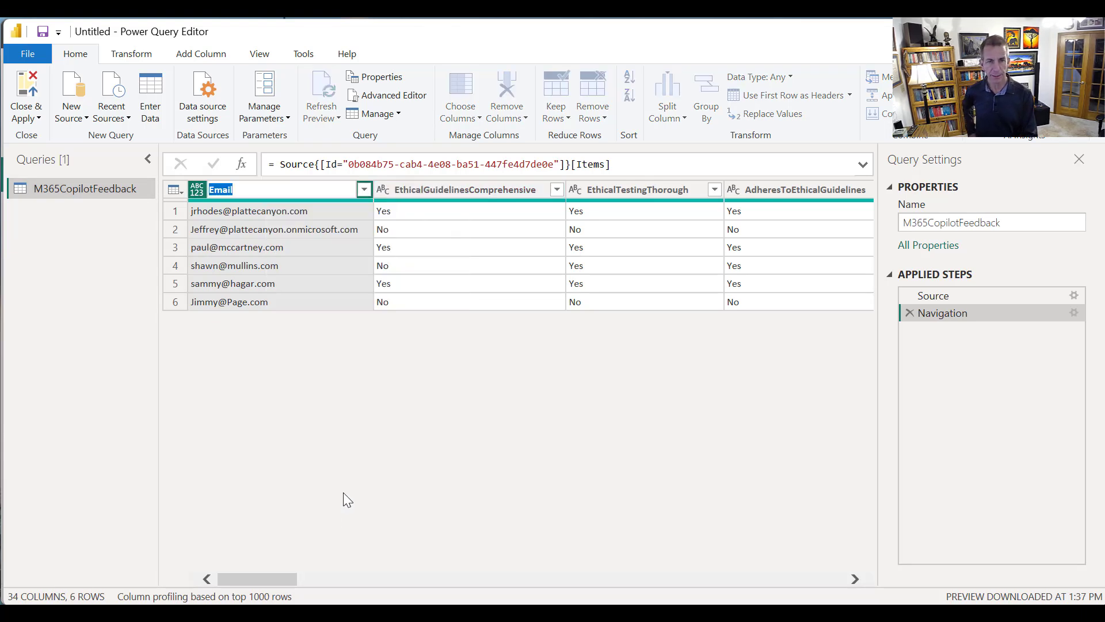
text(User)
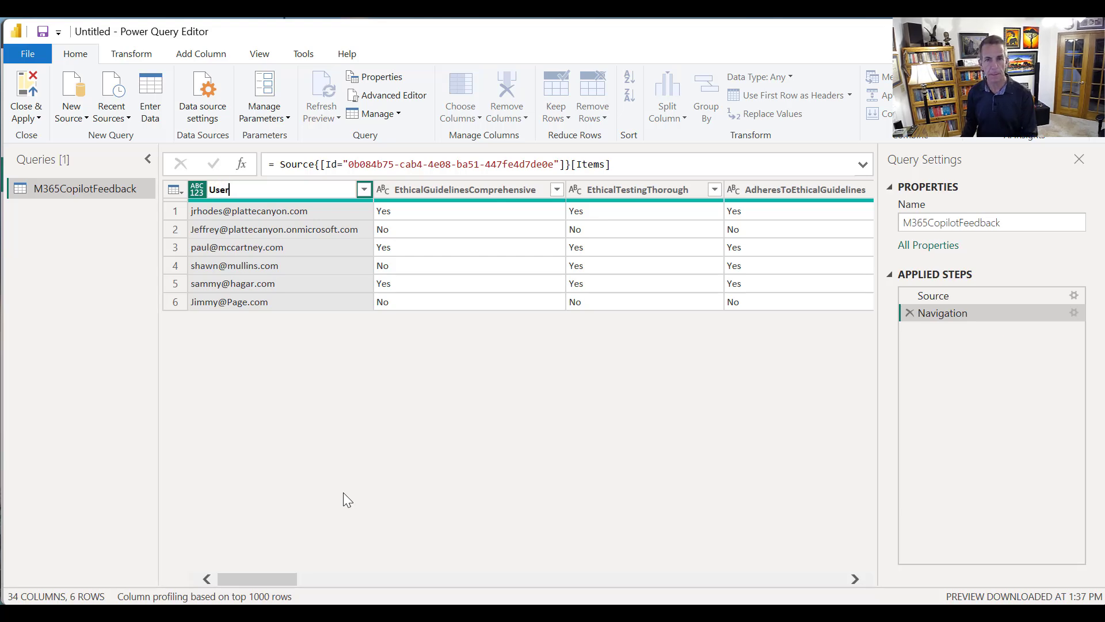
key(Return)
Rename the EthicalGuidelinesComprehensive column to "Are Ethical Guidelines Comprehensive"
right_click(514, 190)
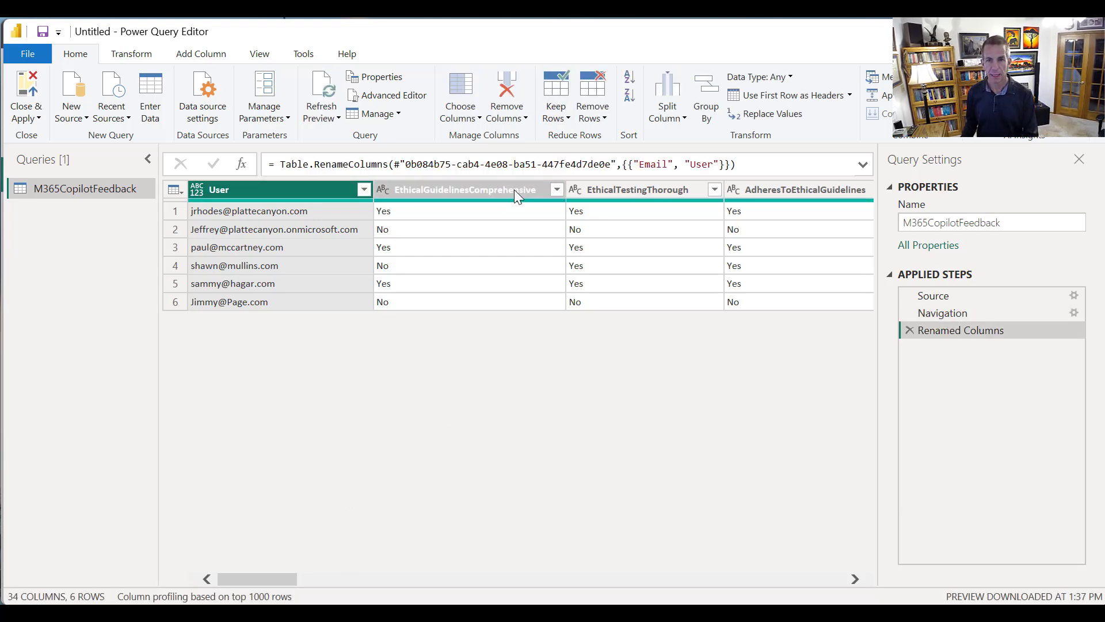
click(578, 517)
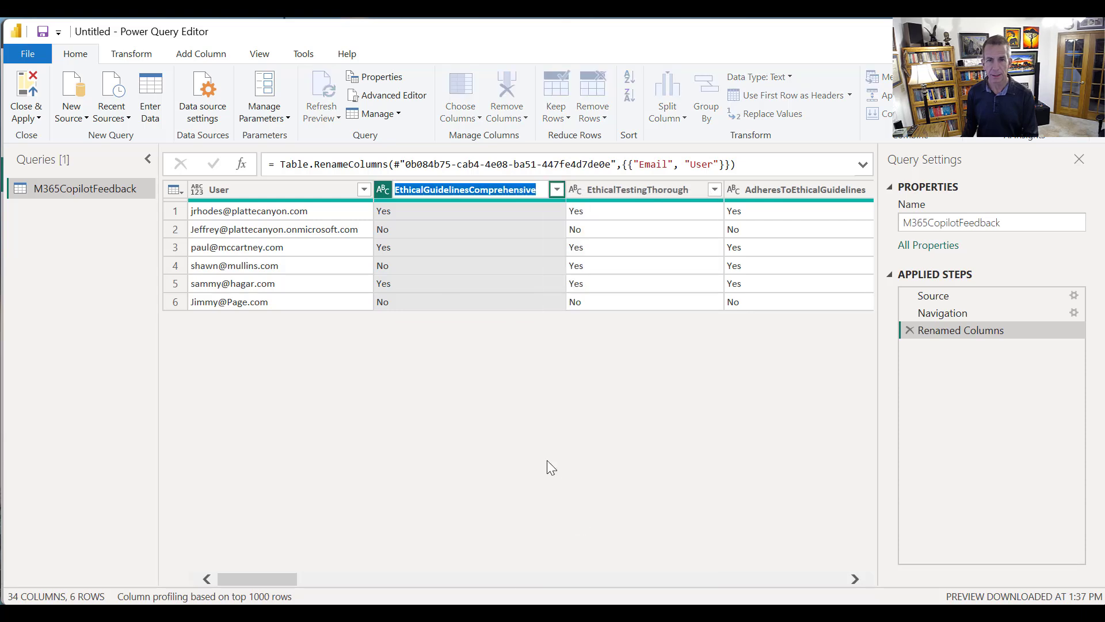
click(422, 190)
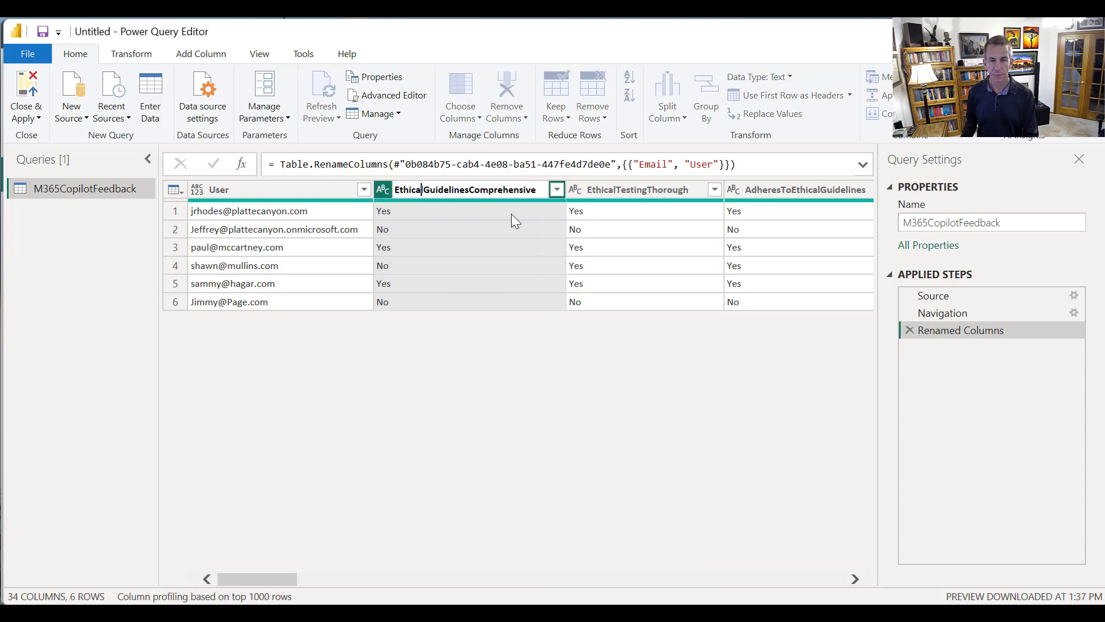
key(Home)
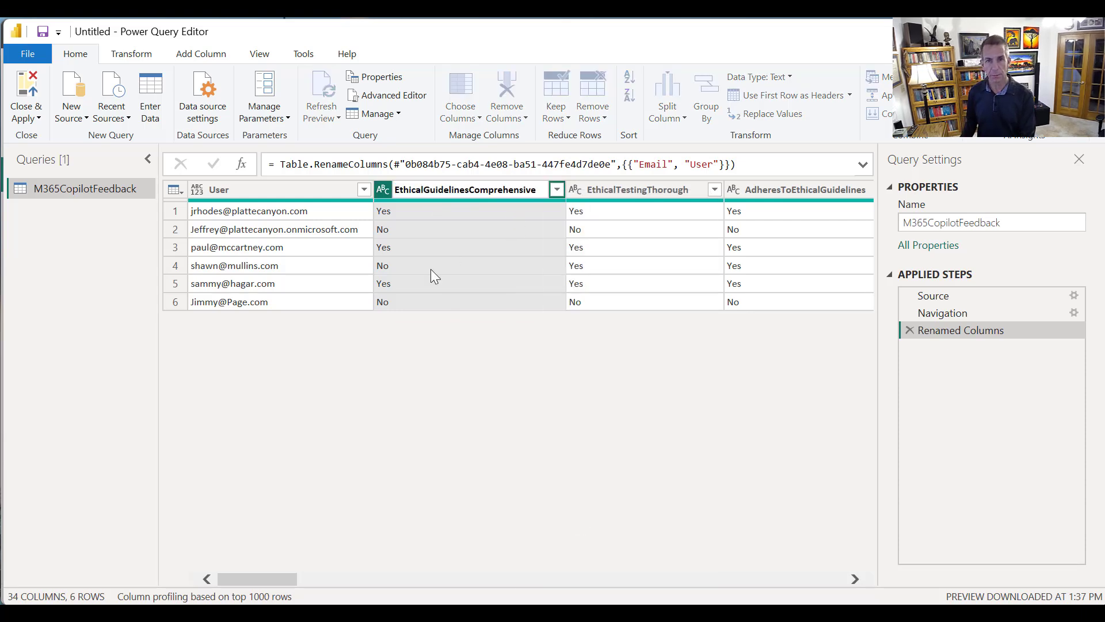
text(Are)
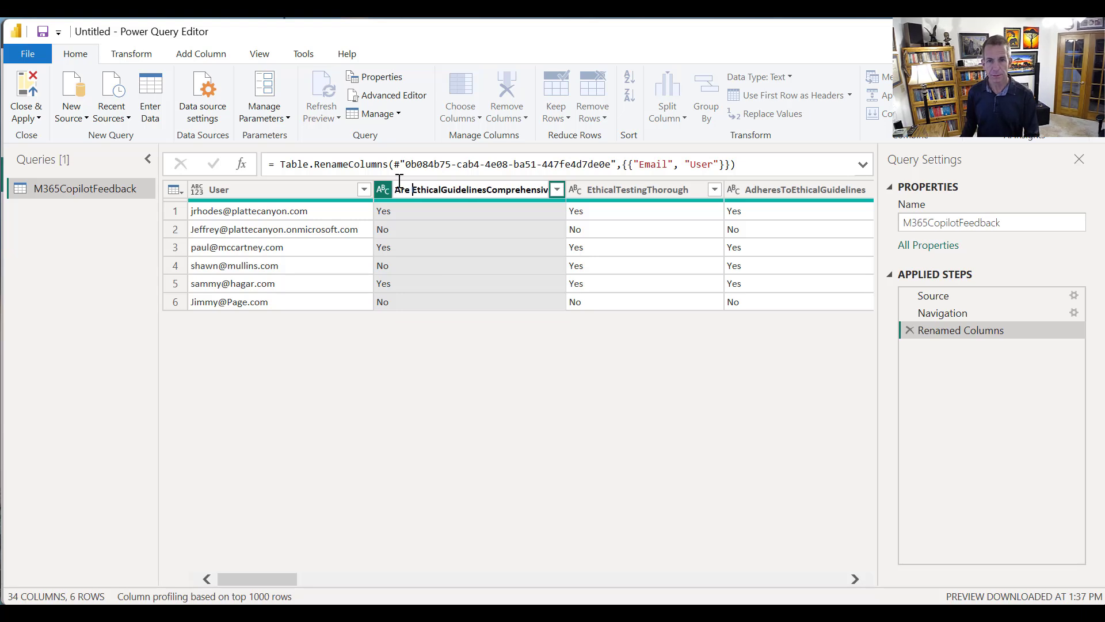
click(443, 189)
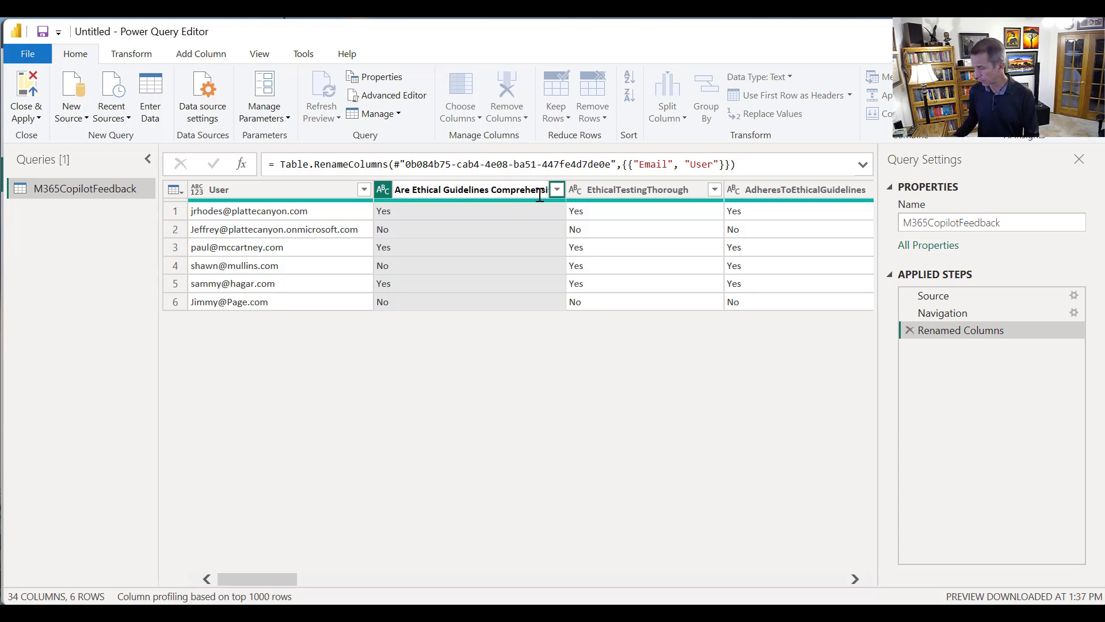
key(End)
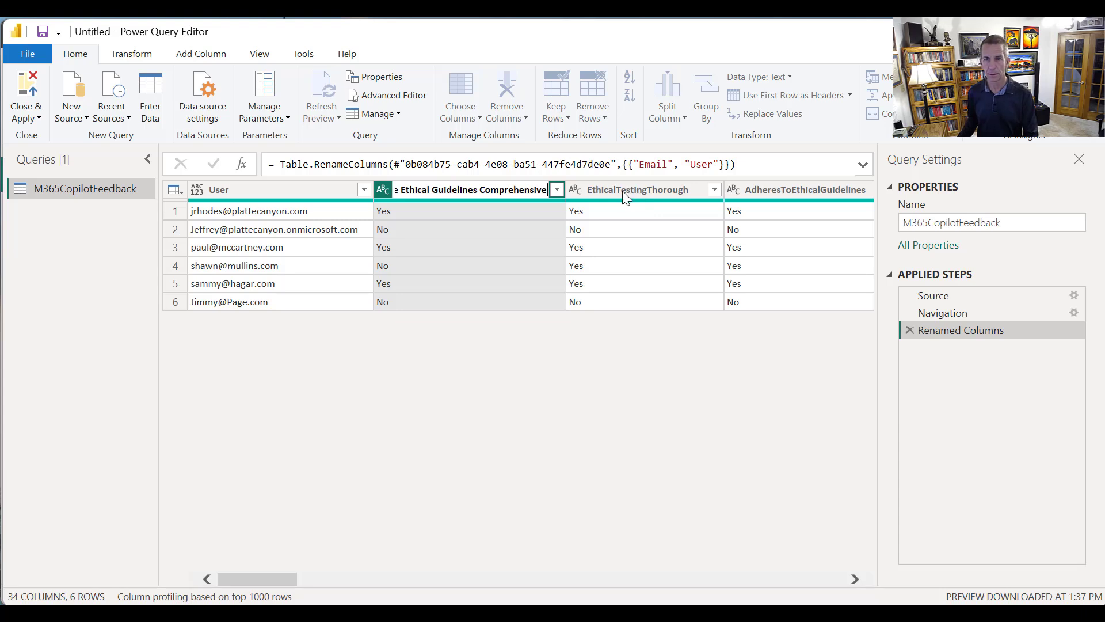
click(622, 191)
Rename the EthicalTestingThorough column to "Is Ethical Testing Thorough"
right_click(623, 192)
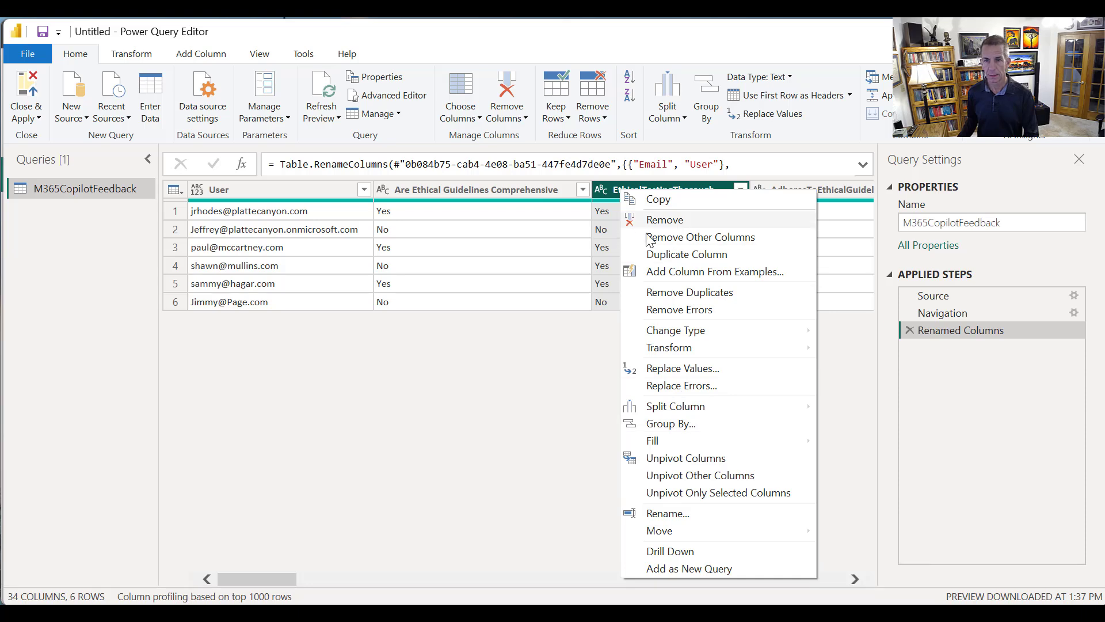
click(691, 514)
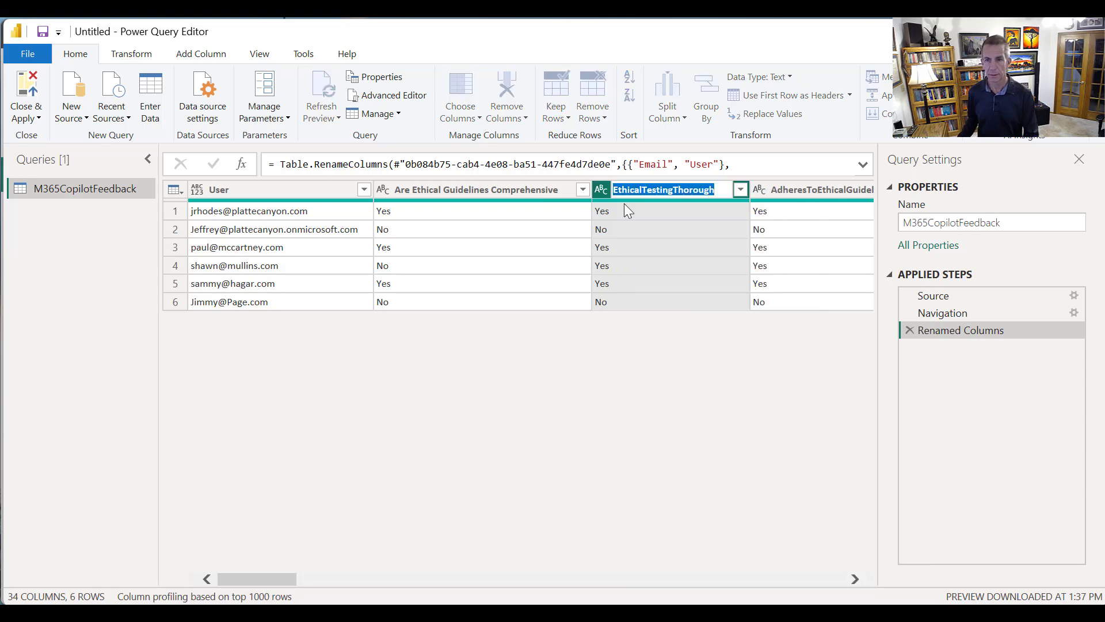
click(614, 191)
text(Os)
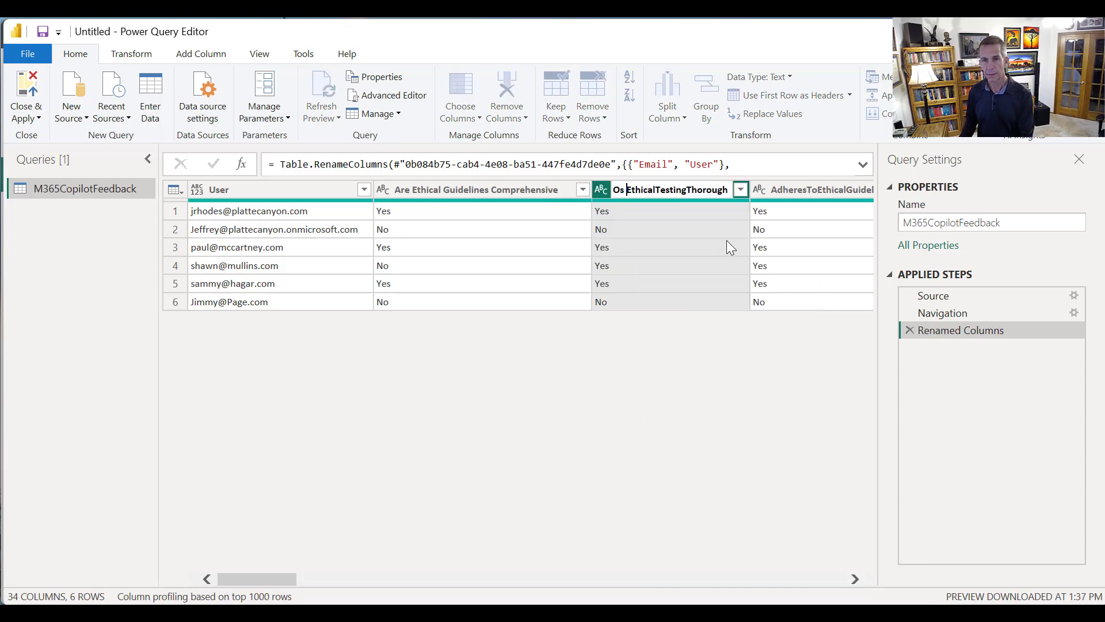
key(BackSpace)
key(BackSpace)
key(BackSpace)
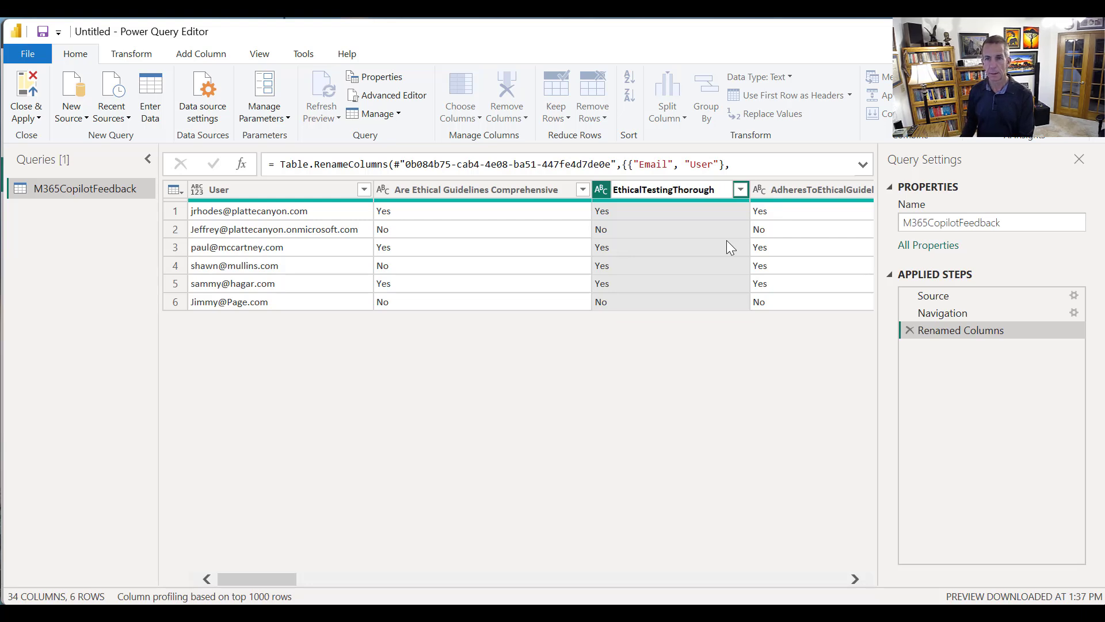
text(Is)
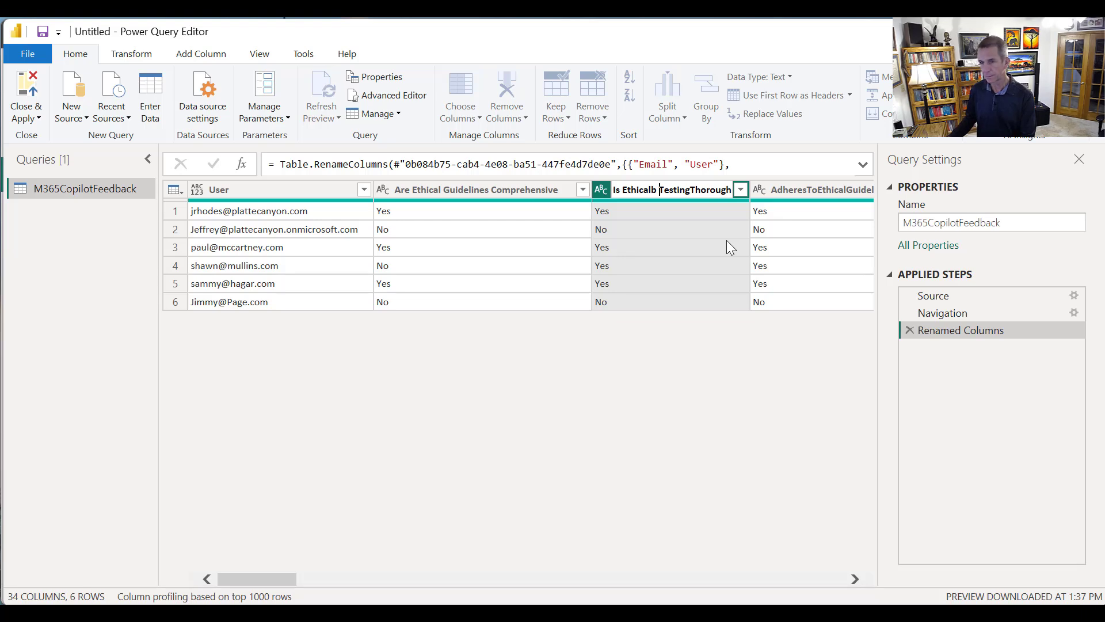
key(Right)
key(Right)
key(Right)
key(Right)
key(Right)
key(Right)
key(Right)
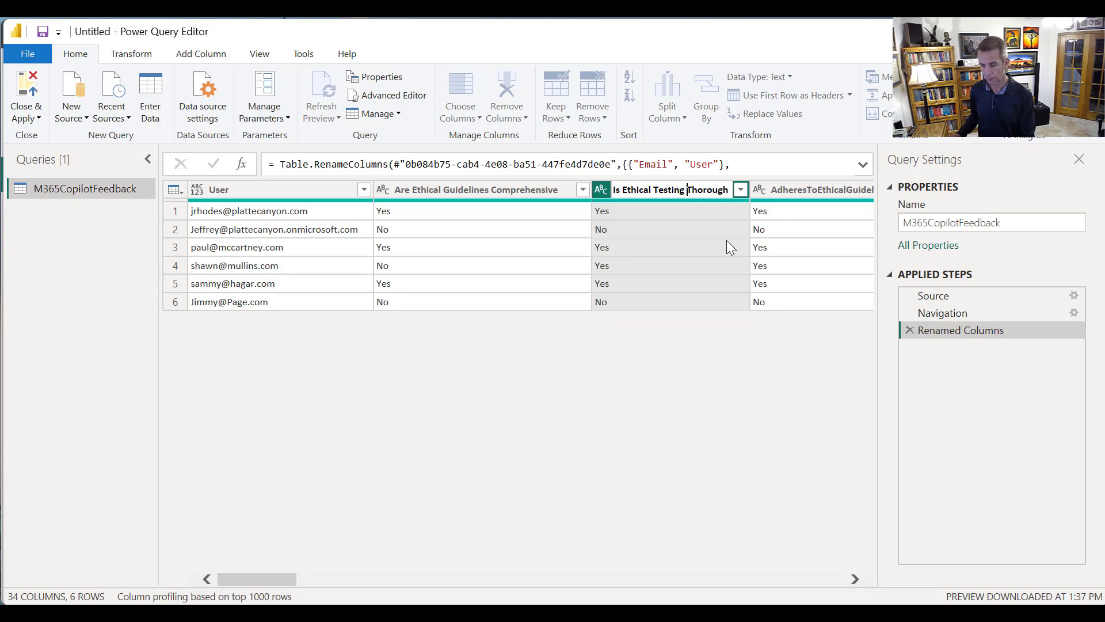
key(Return)
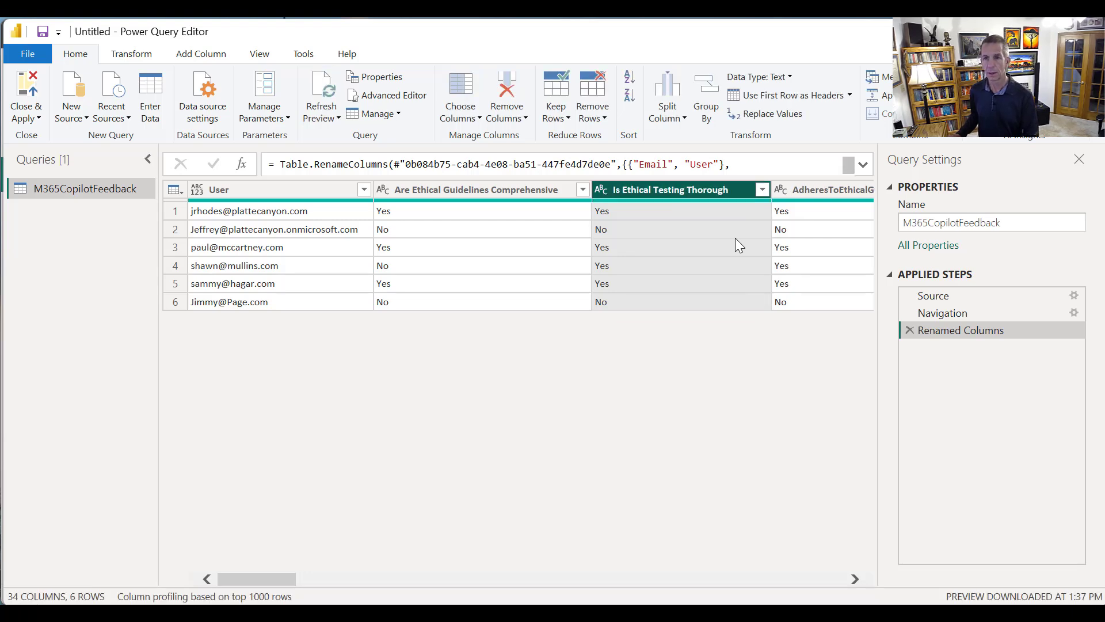
Rename the AdheresToEthicalGuidelines column to "Adheres To Ethical Guidelines", separating the words with spaces
right_click(809, 190)
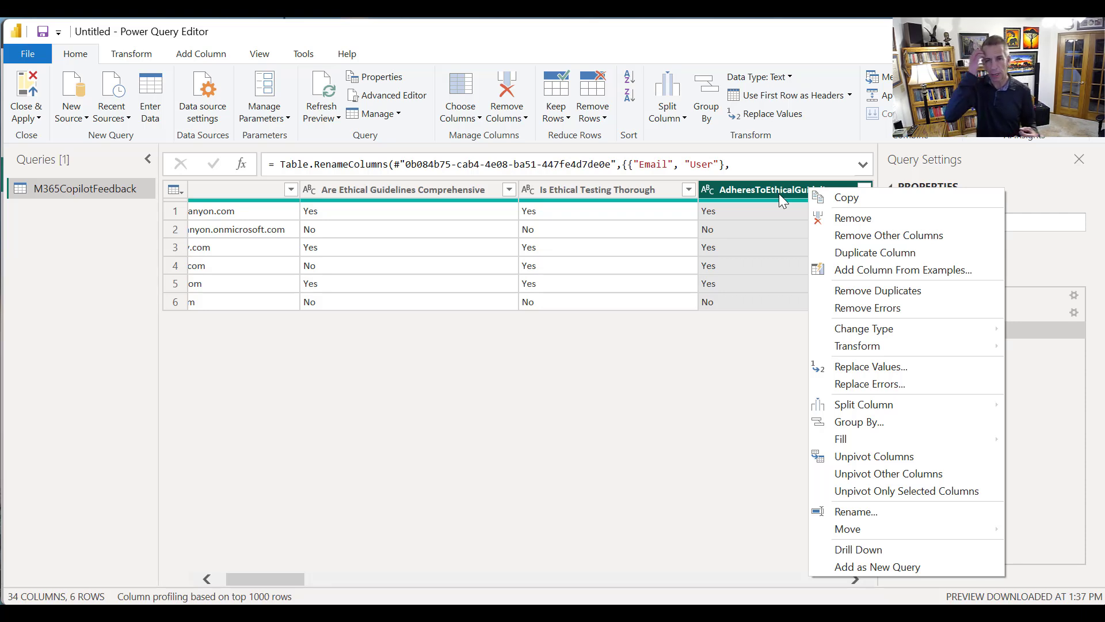
click(863, 512)
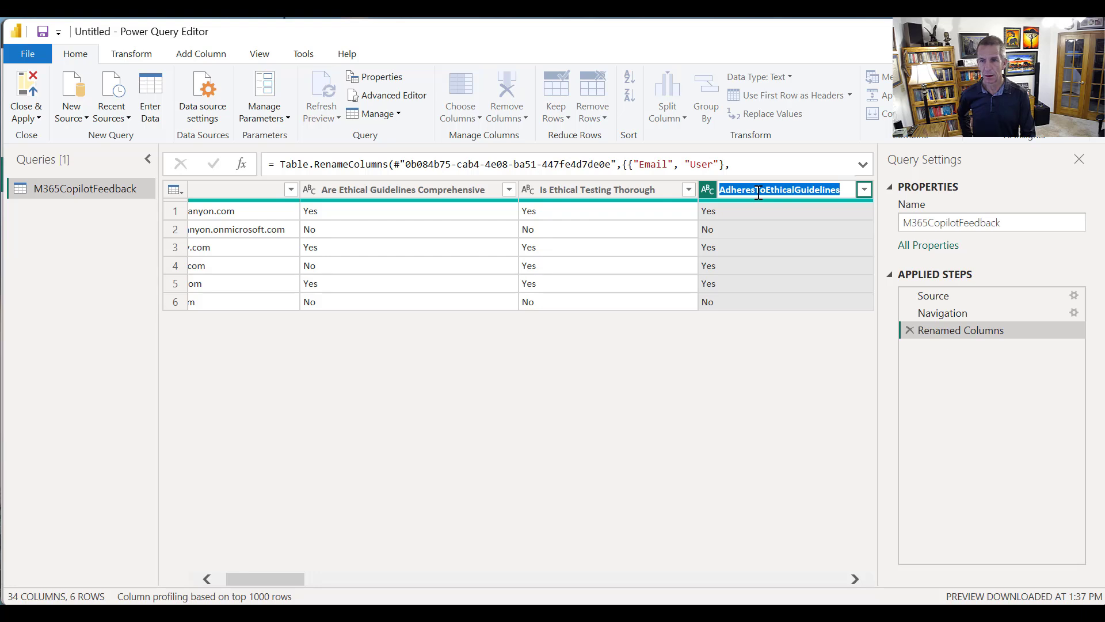
key(Return)
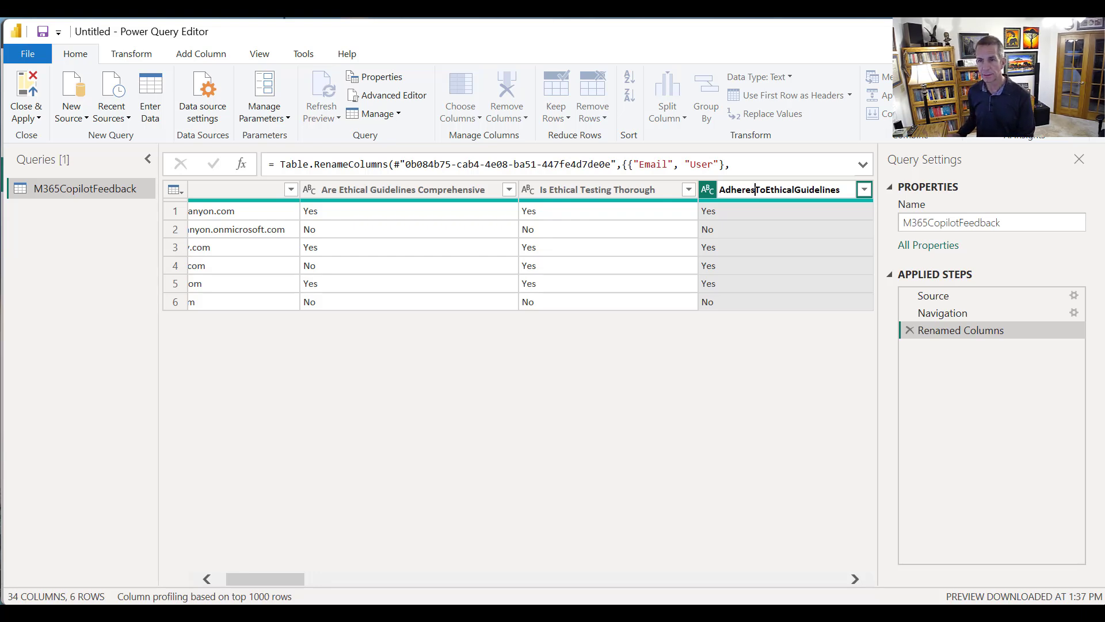
key(Right)
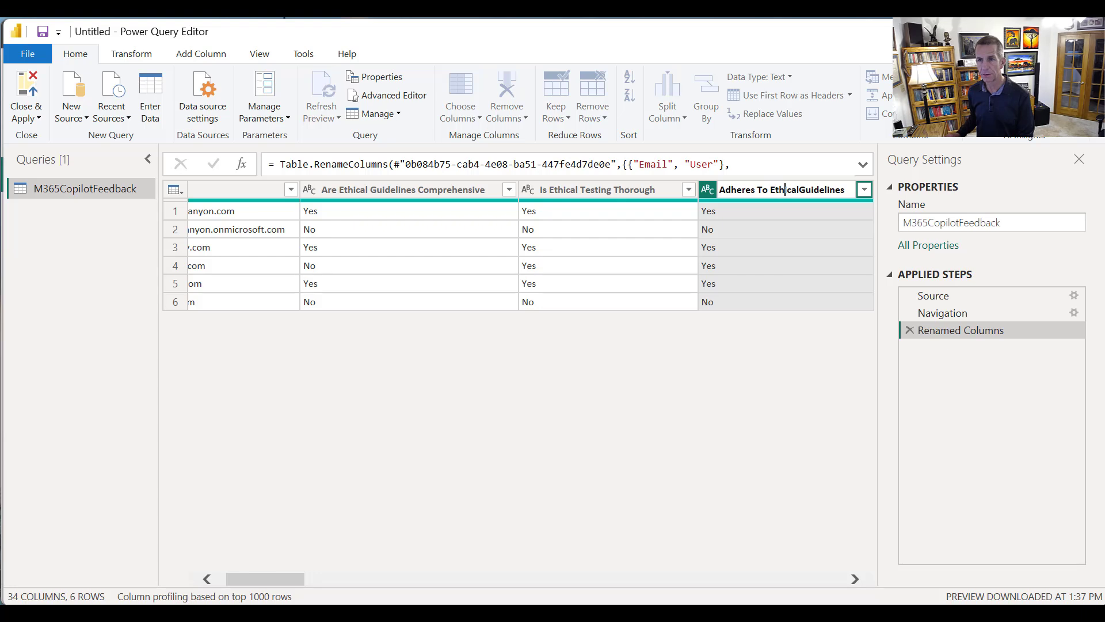
key(Right)
key(Right)
key(Right)
key(Right)
key(Right)
key(Right)
key(Right)
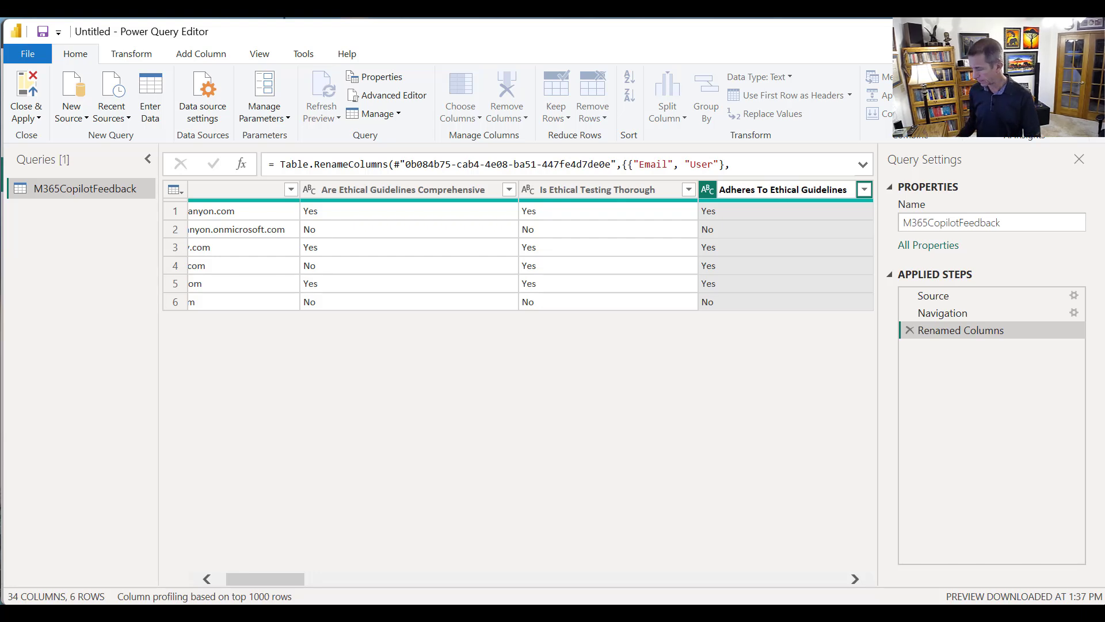
key(Return)
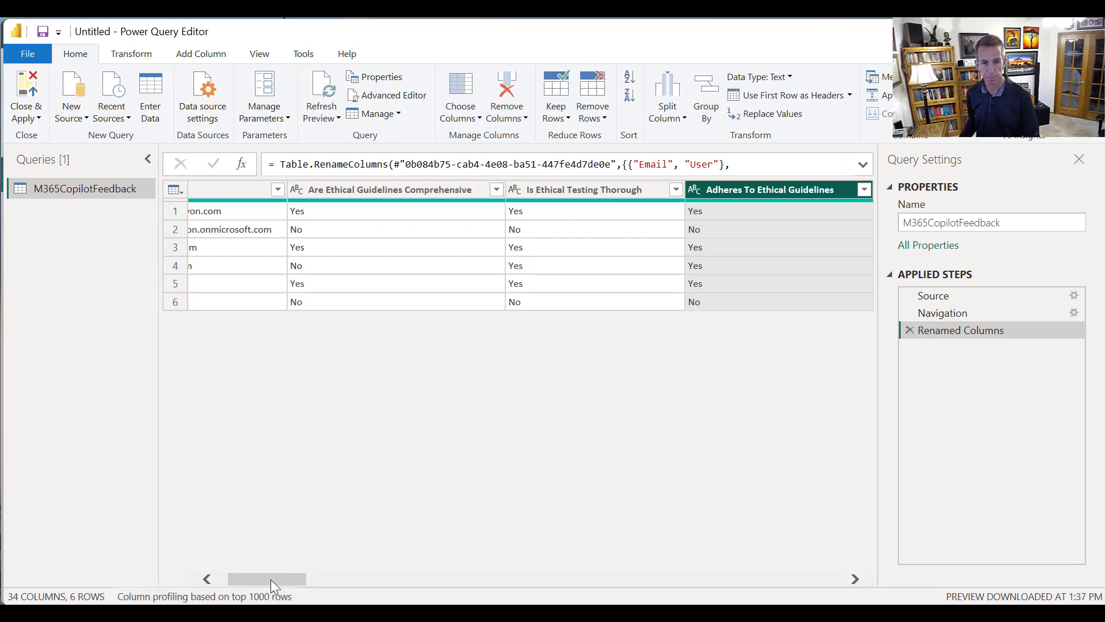
Rename the RecommendBasedOnEthicalPractices column to "Recommend Based On Ethica lPractices"
drag(270, 579, 338, 574)
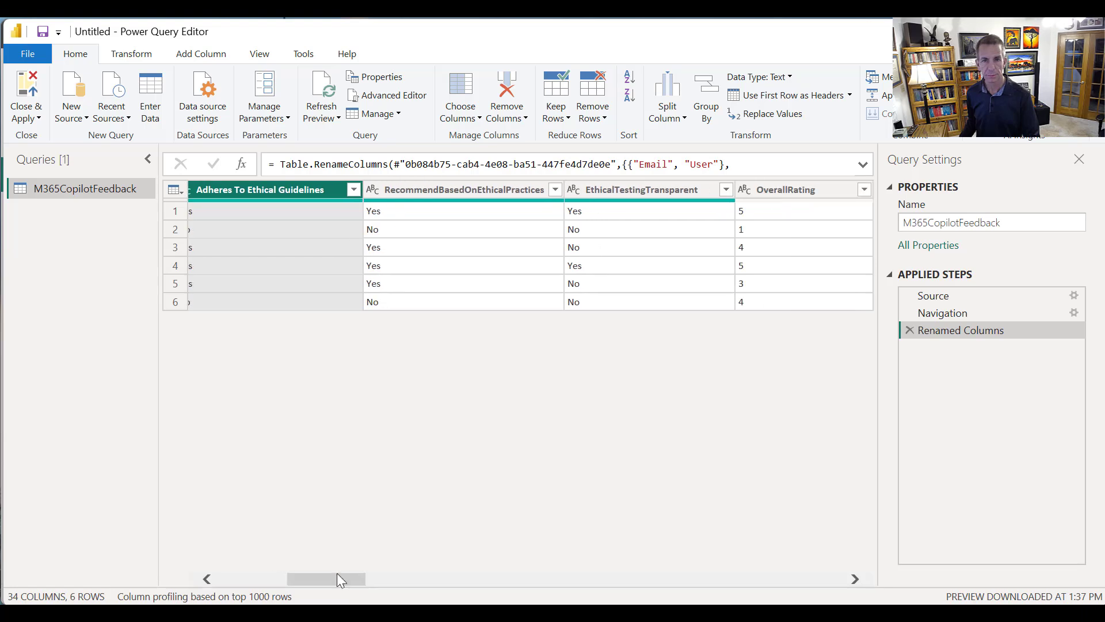
right_click(506, 189)
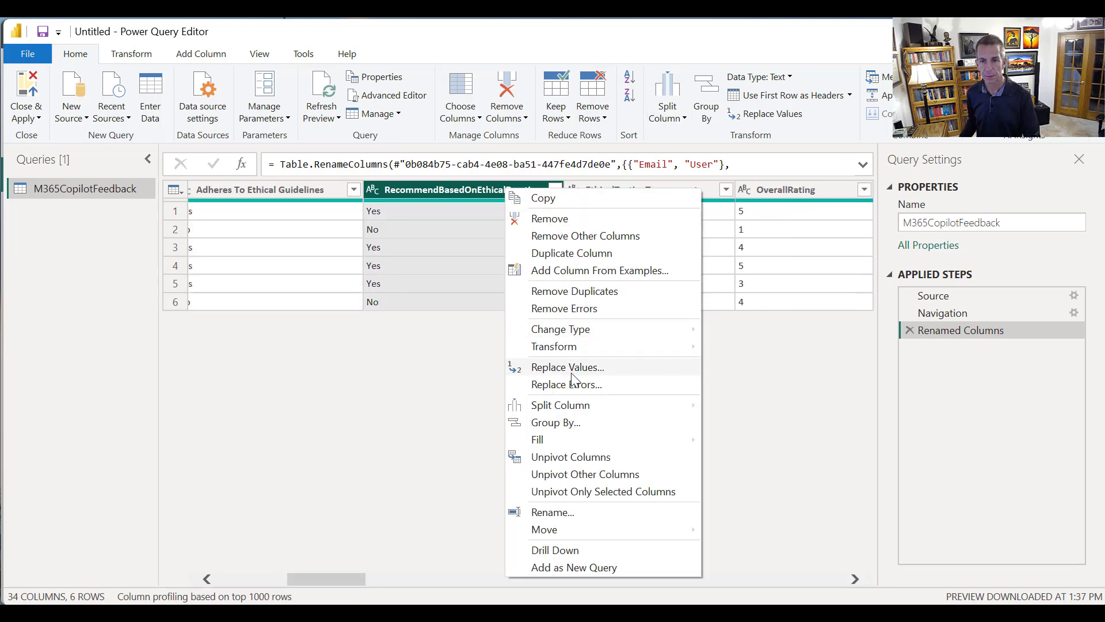
click(564, 516)
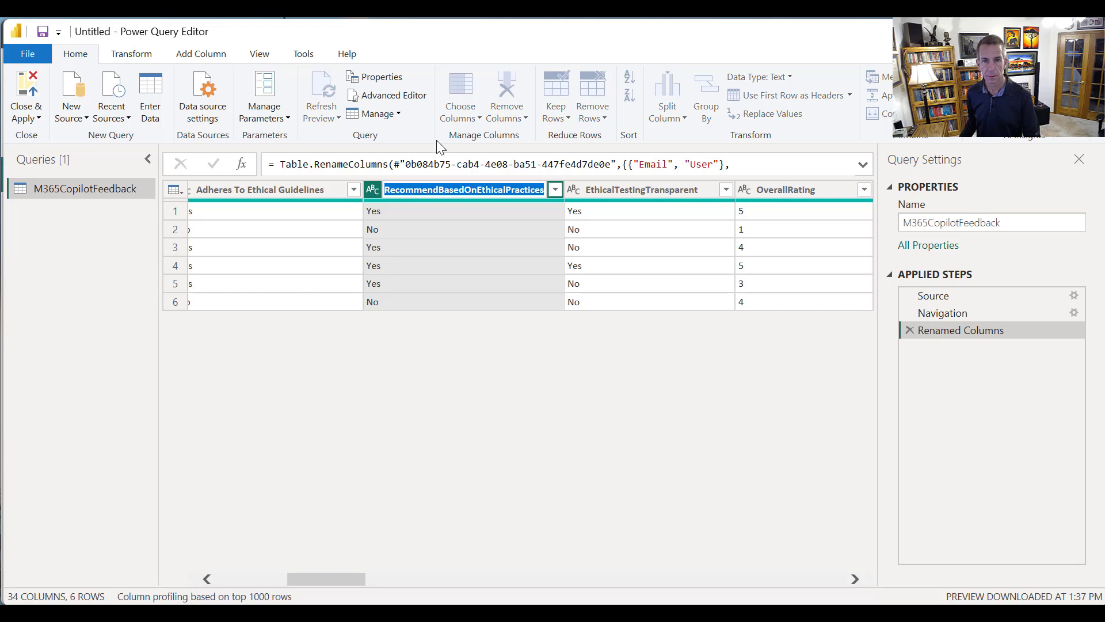
click(436, 190)
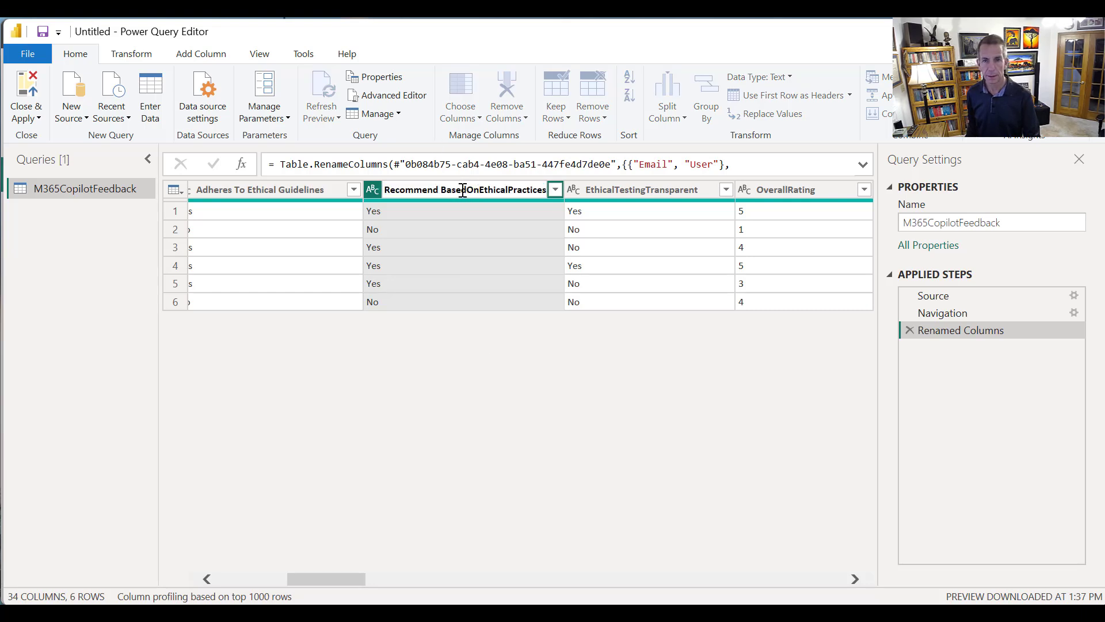
click(470, 190)
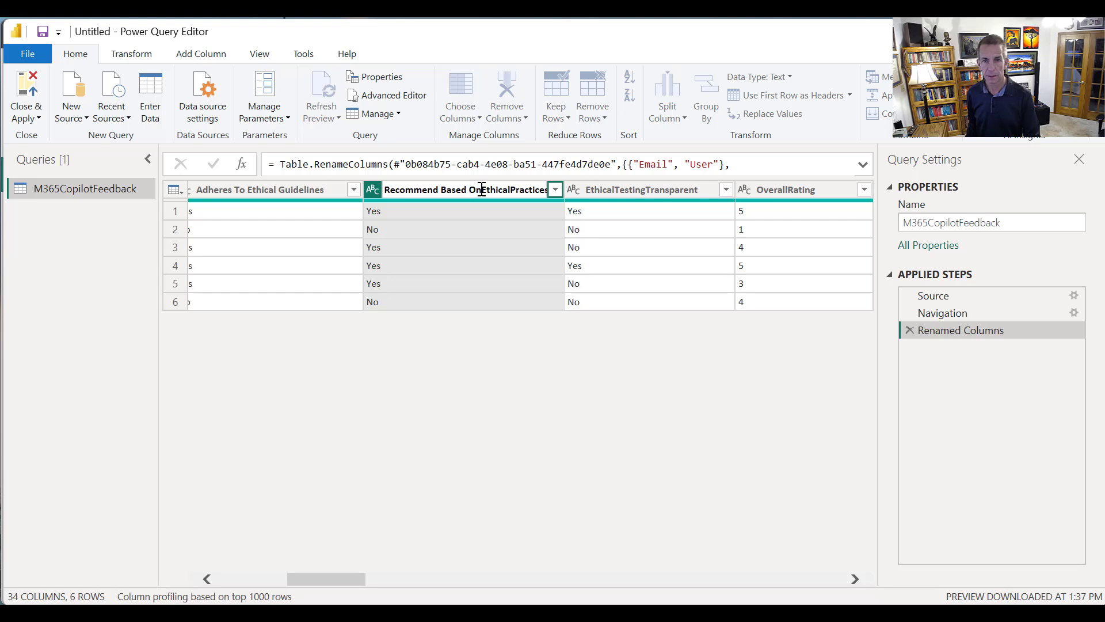
click(482, 190)
click(512, 189)
key(Return)
Rename the EthicalTestingTransparent column to "Is Ethical Testing Transparent"
right_click(628, 188)
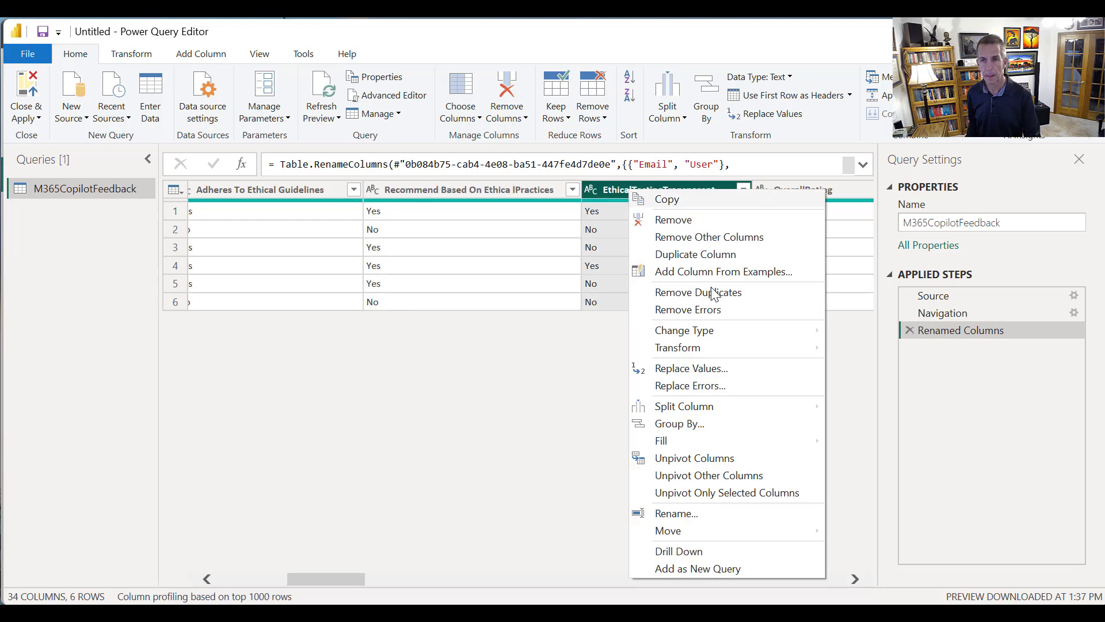
click(729, 512)
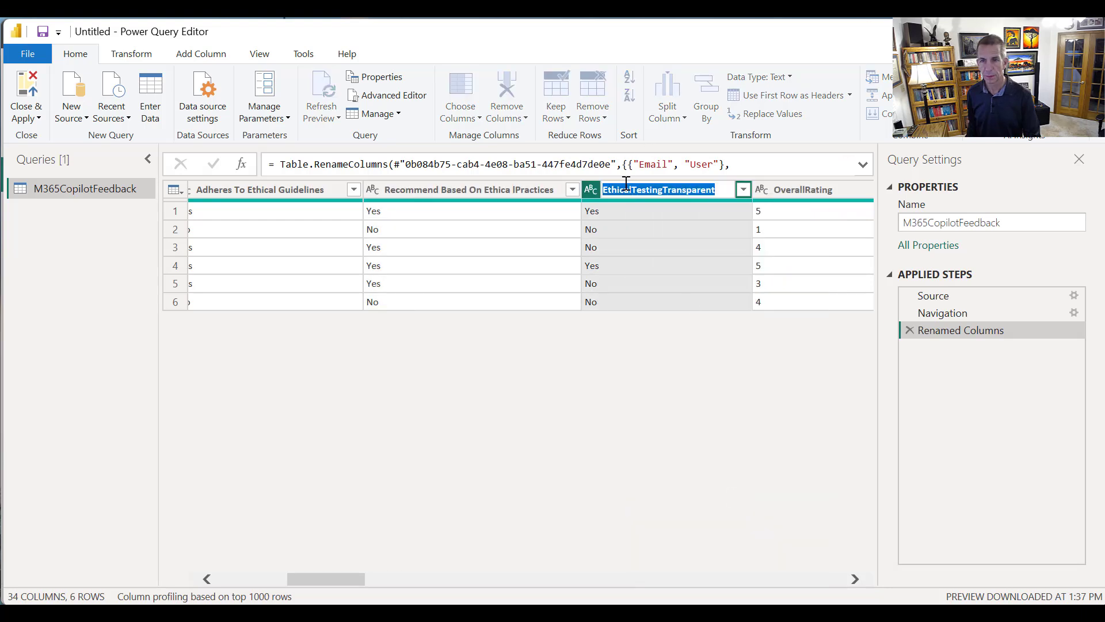
click(605, 190)
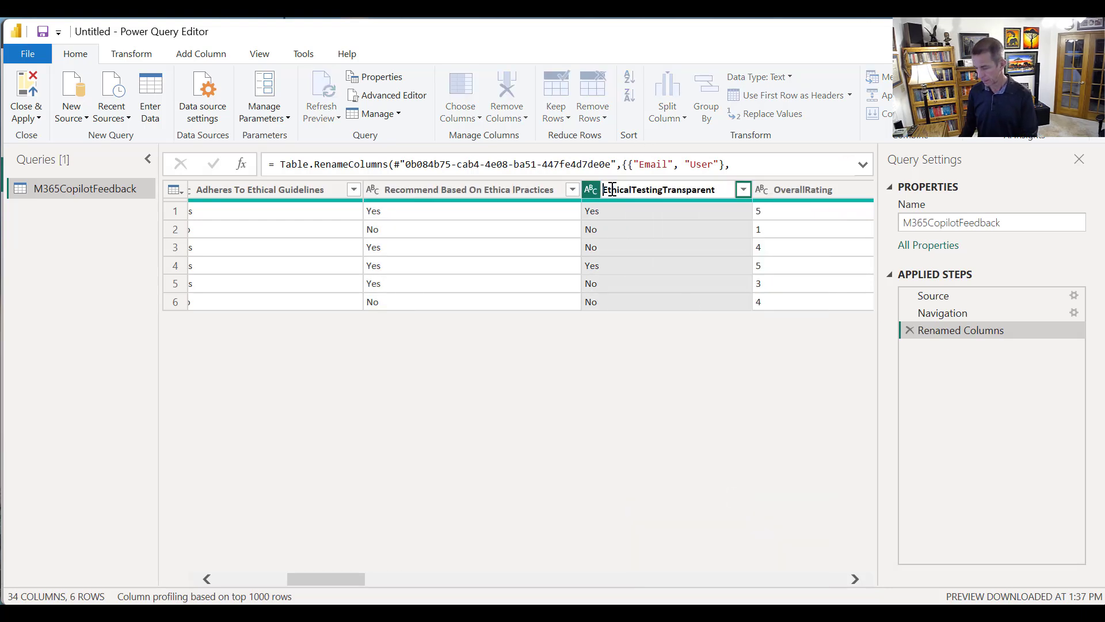
text(is)
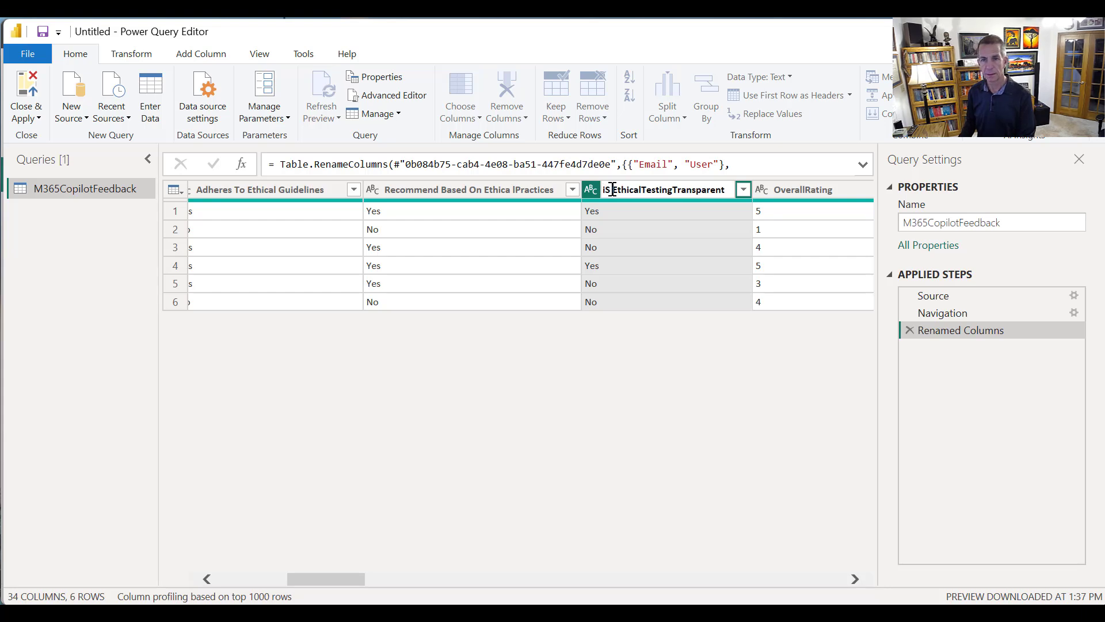
key(BackSpace)
key(BackSpace)
key(BackSpace)
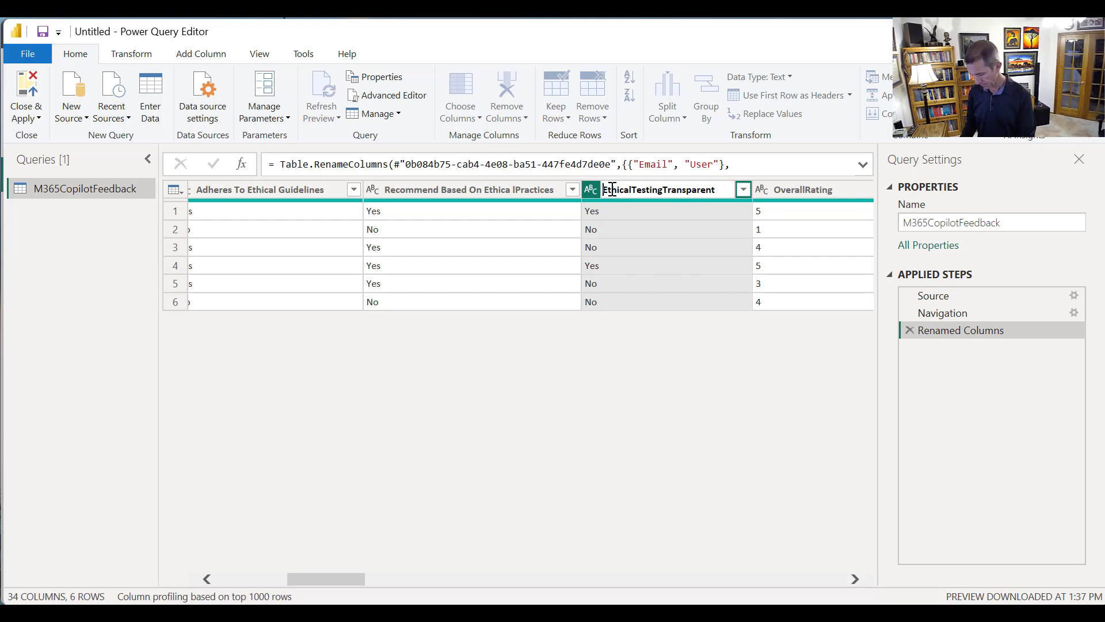
text(Is)
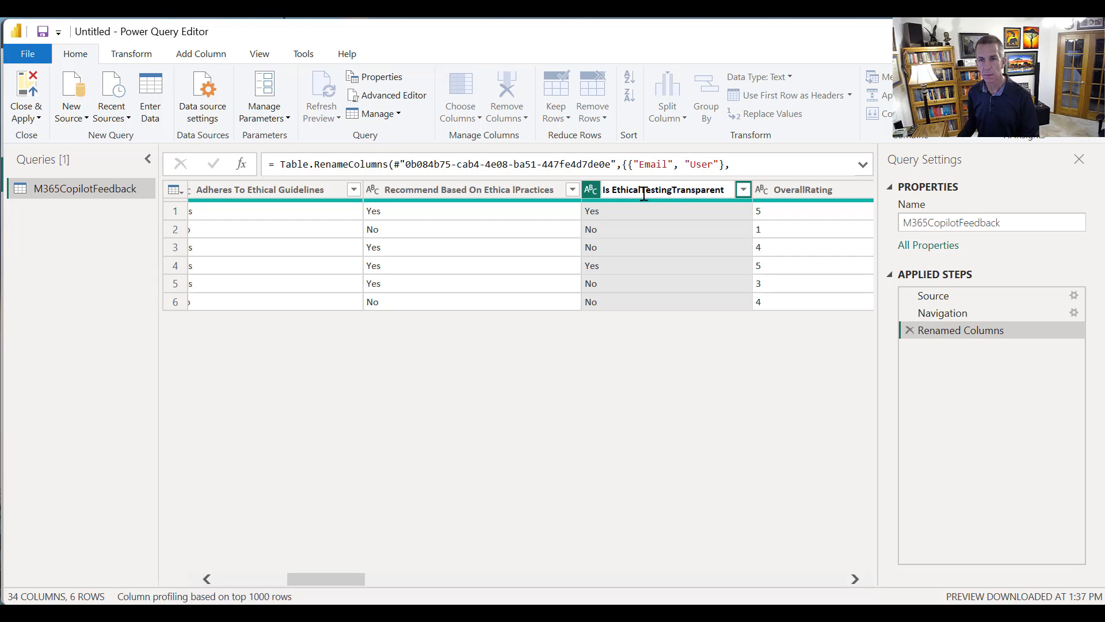
click(638, 192)
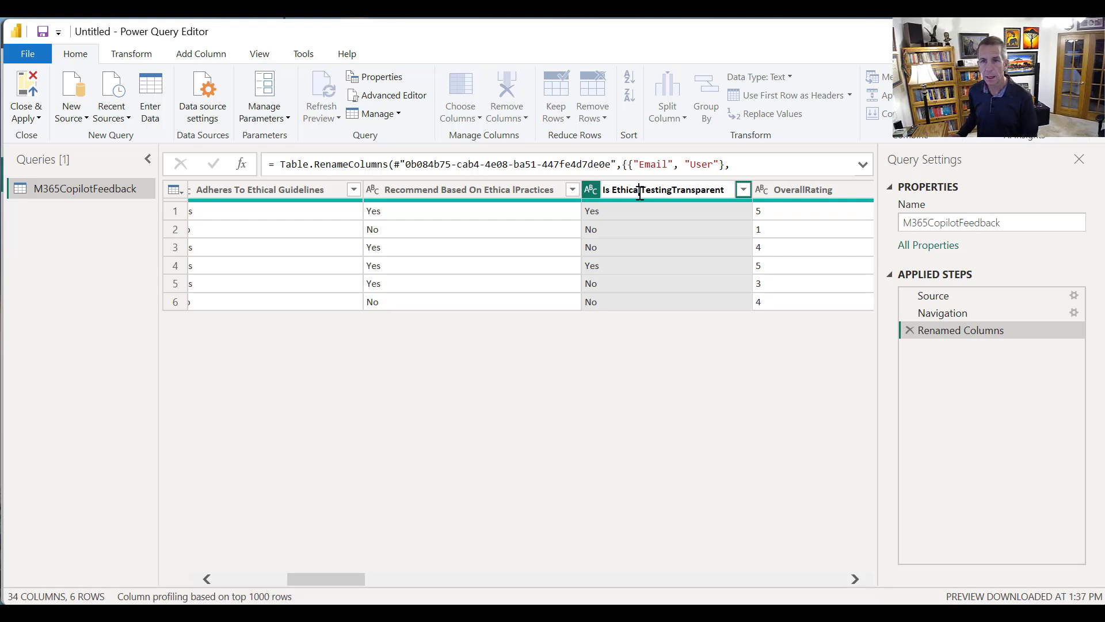
key(Right)
key(Right)
key(Right)
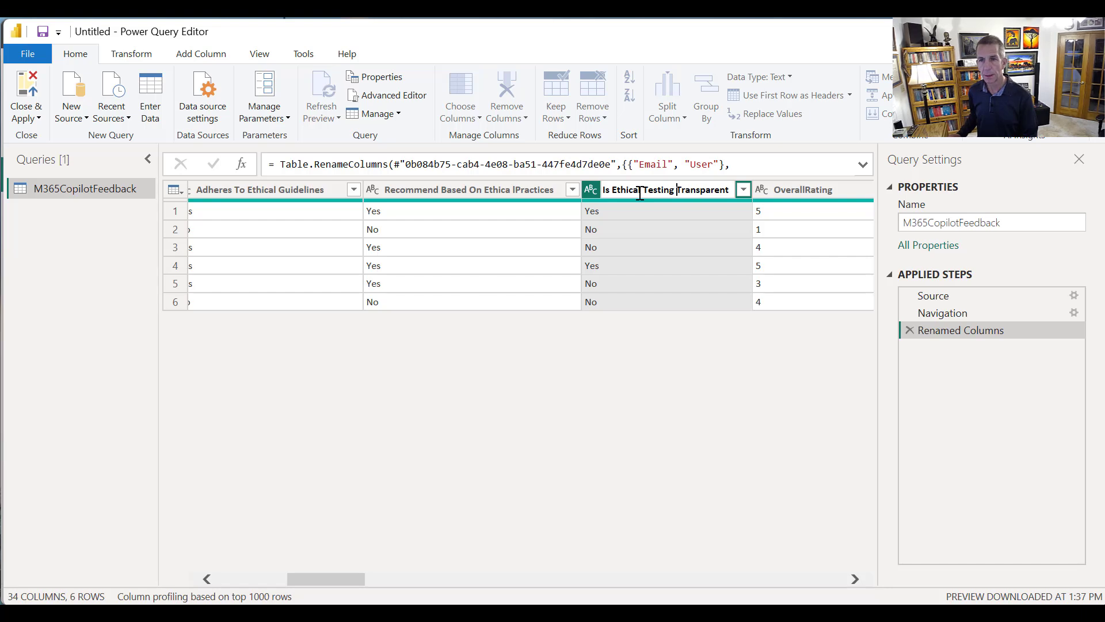
key(Return)
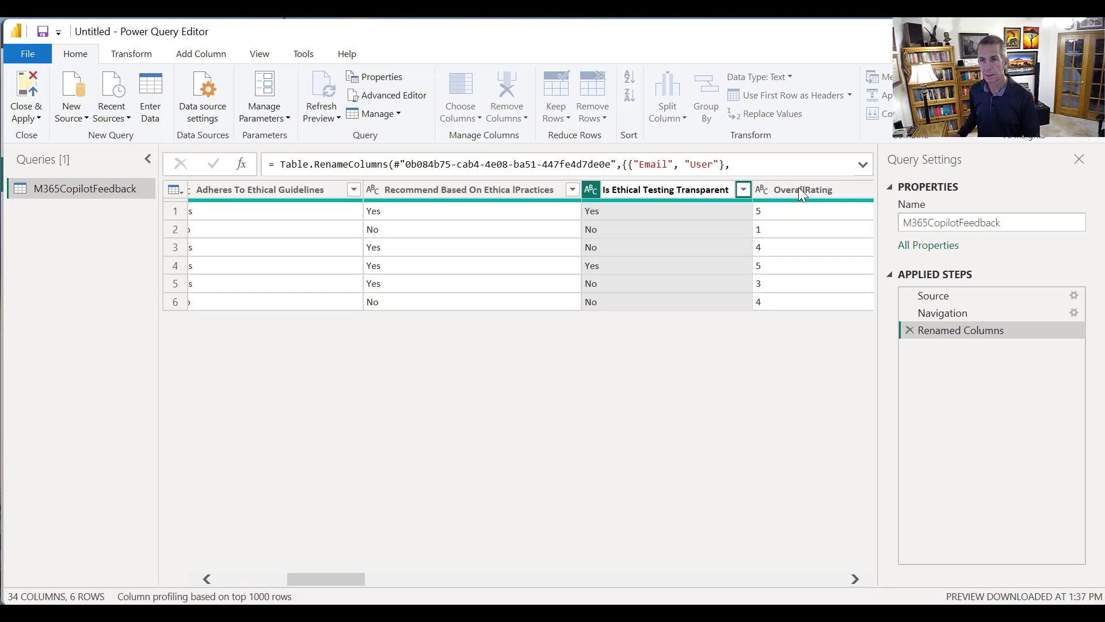
Rename the OverallRating column to "Overall Rating" and change its data type to Whole Number
right_click(799, 188)
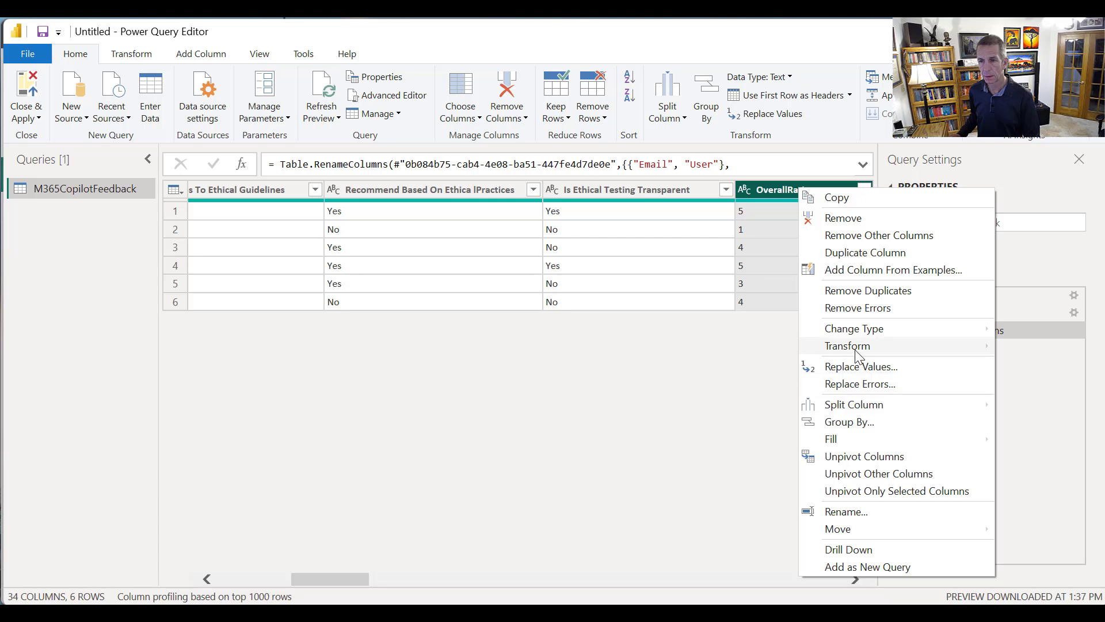
click(843, 511)
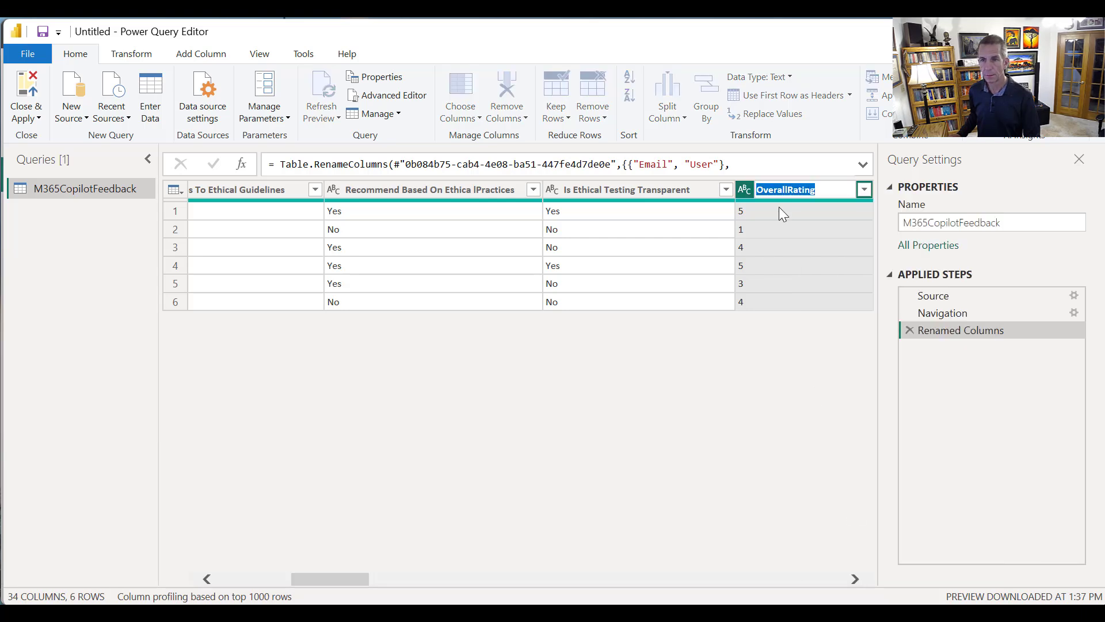
click(788, 189)
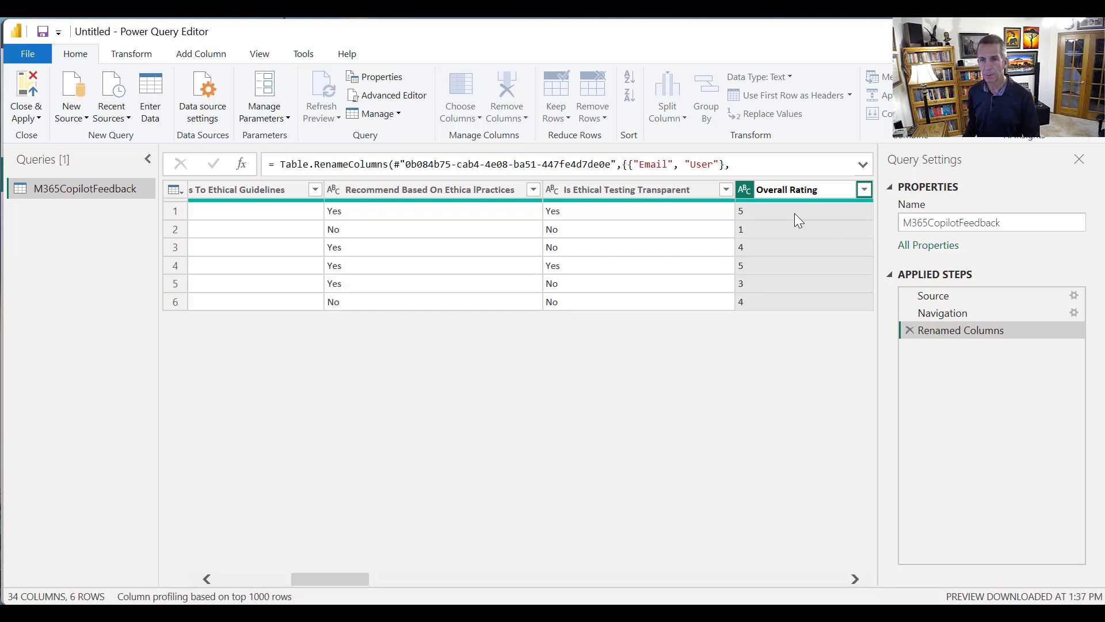
key(Return)
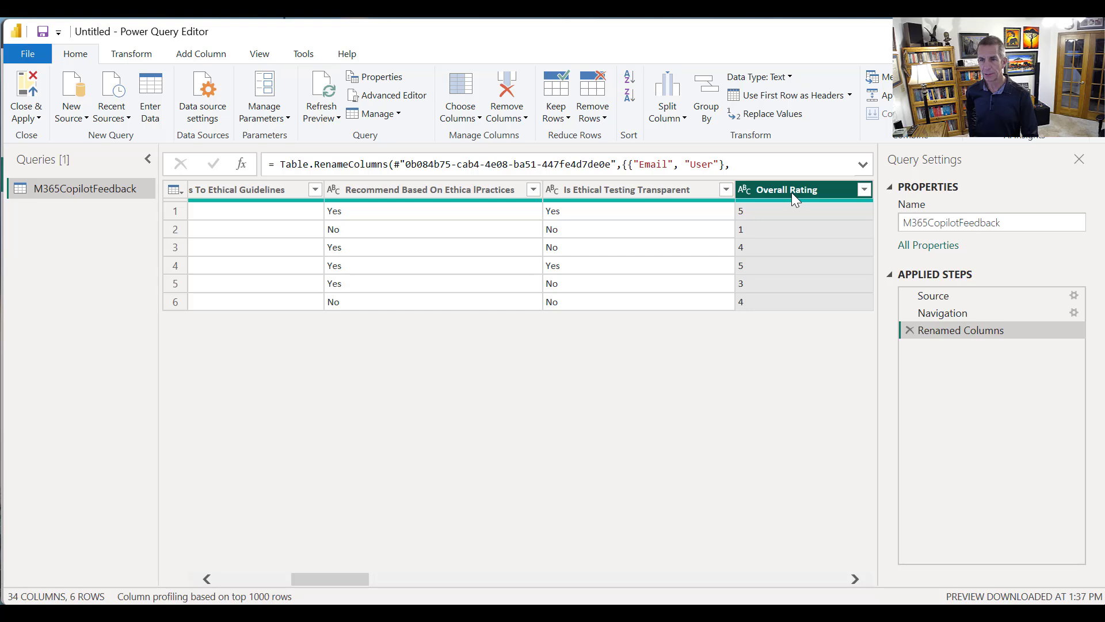
right_click(792, 192)
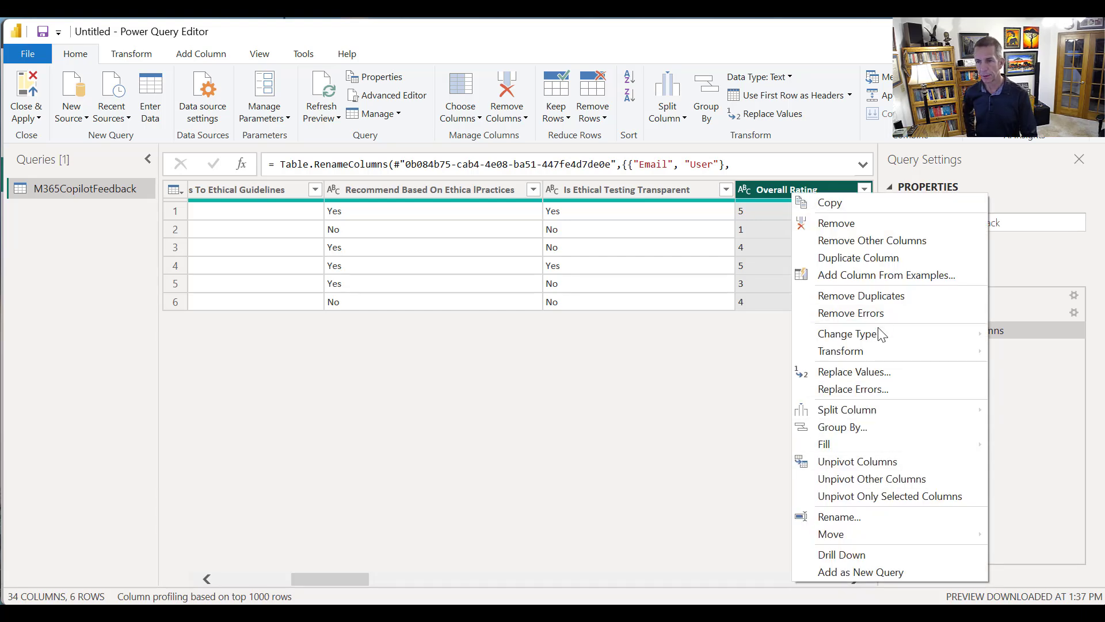
mouse_move(881, 334)
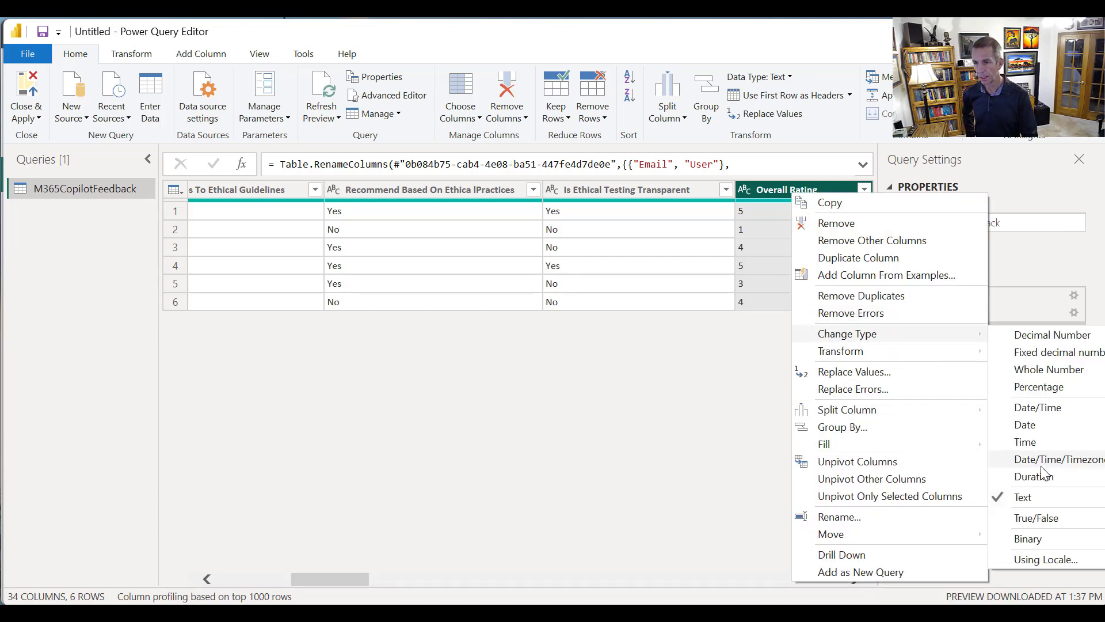
click(1026, 371)
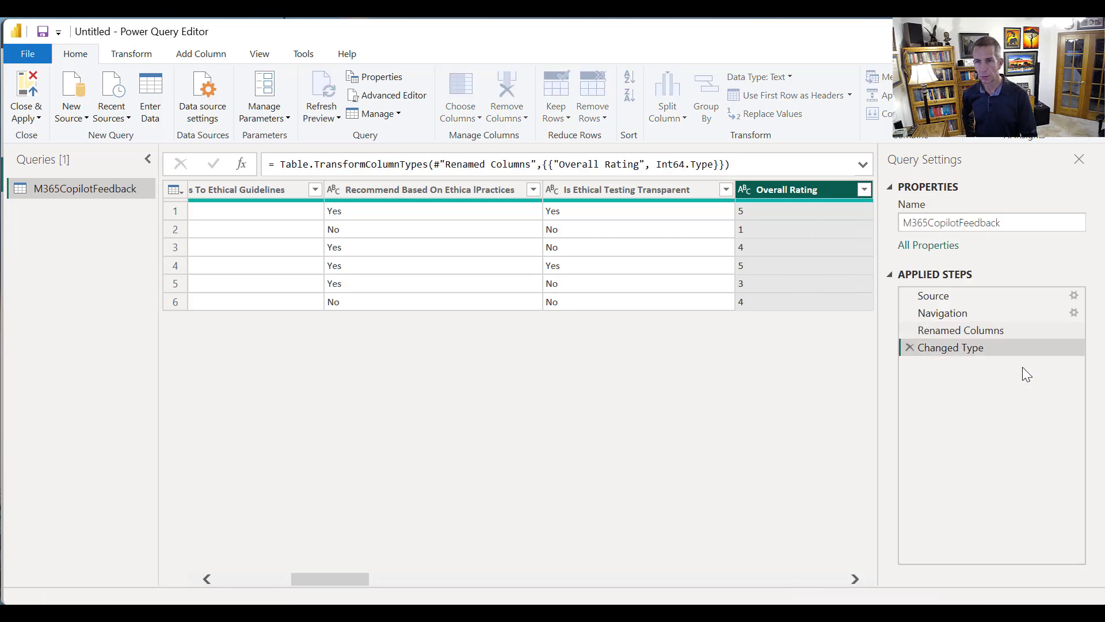
Rename the ImpactOnProductivity column to "Impact On Productivity", separating the words with spaces
click(856, 579)
click(856, 578)
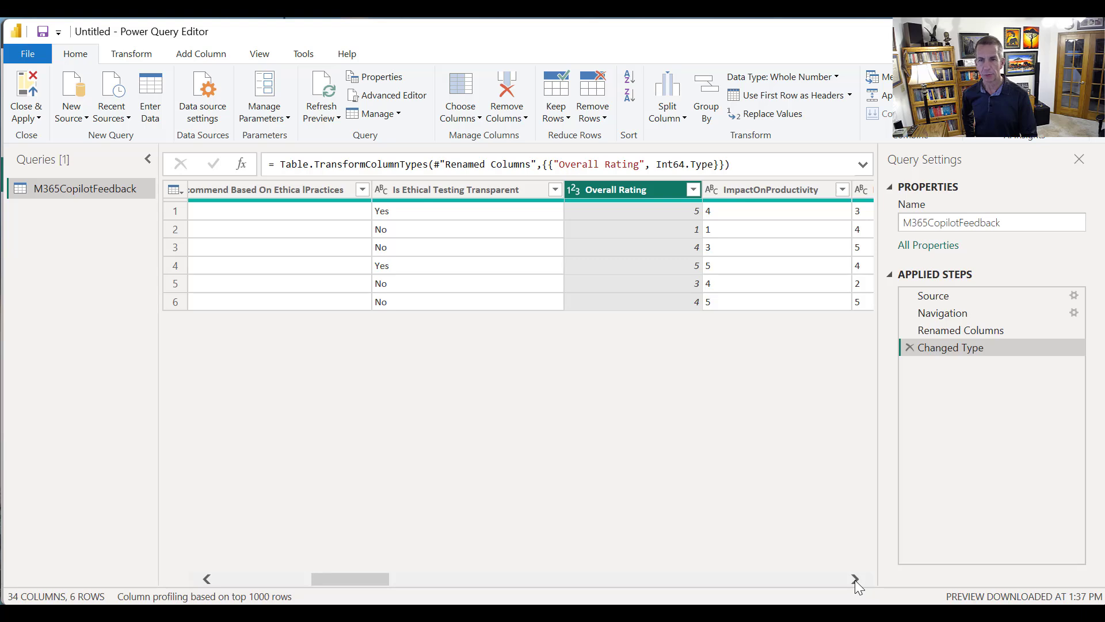
click(855, 578)
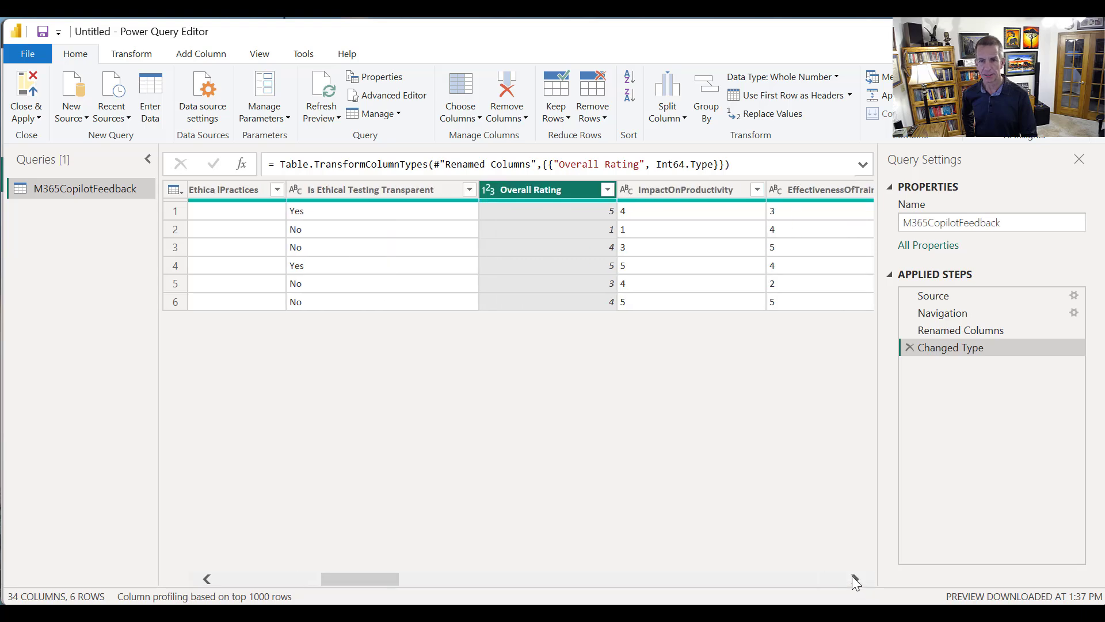
click(679, 188)
right_click(678, 188)
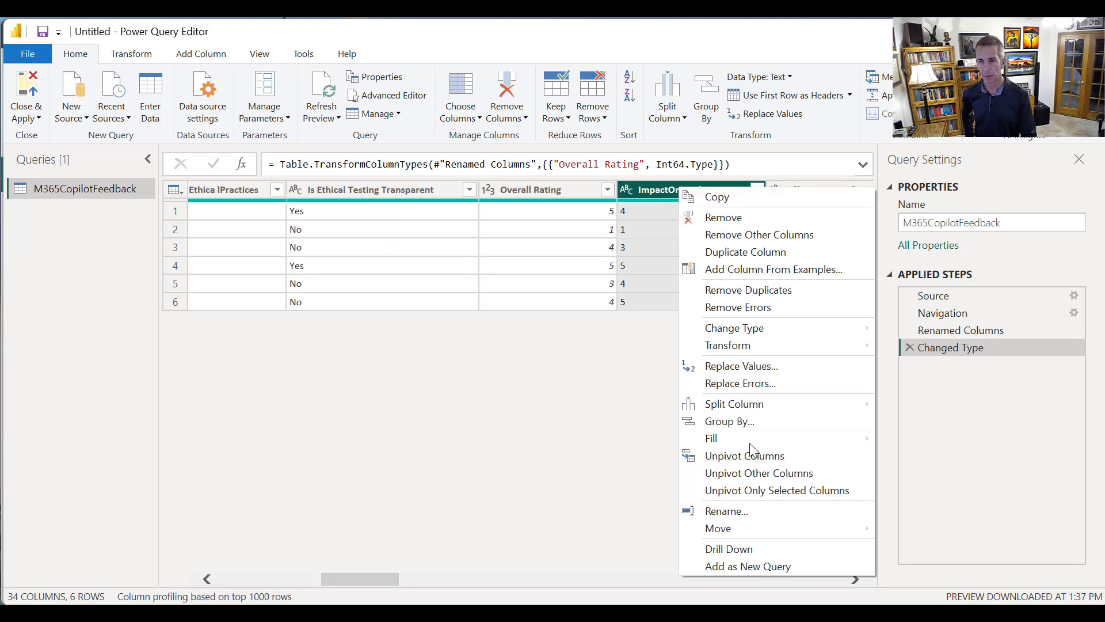
click(761, 513)
click(670, 190)
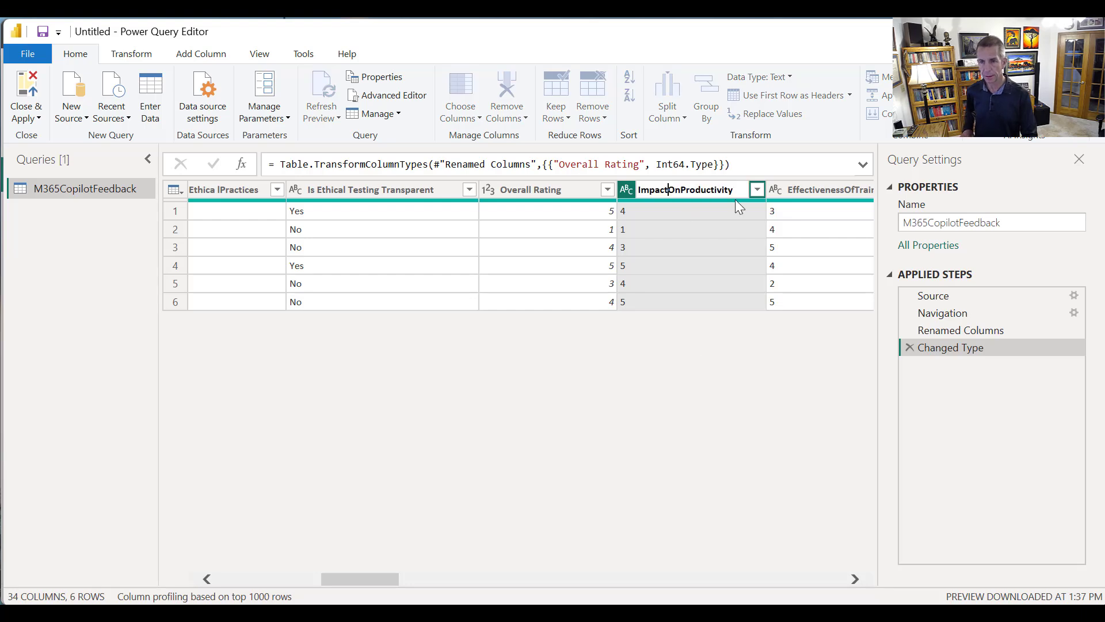
click(685, 195)
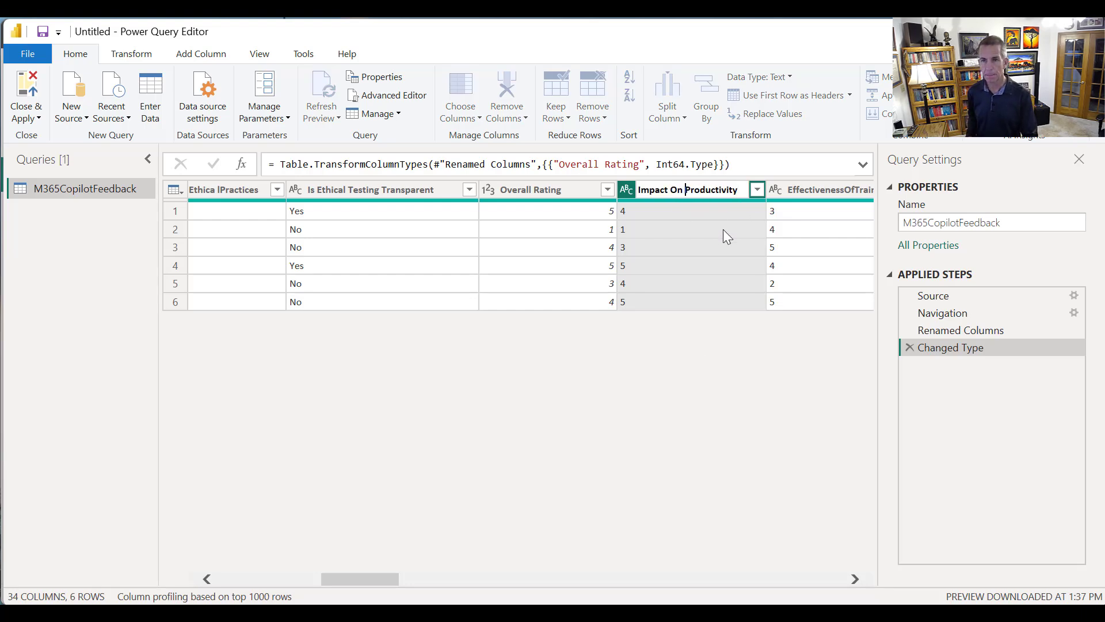
key(Return)
Change the data type of the Impact On Productivity column to Whole Number
right_click(710, 196)
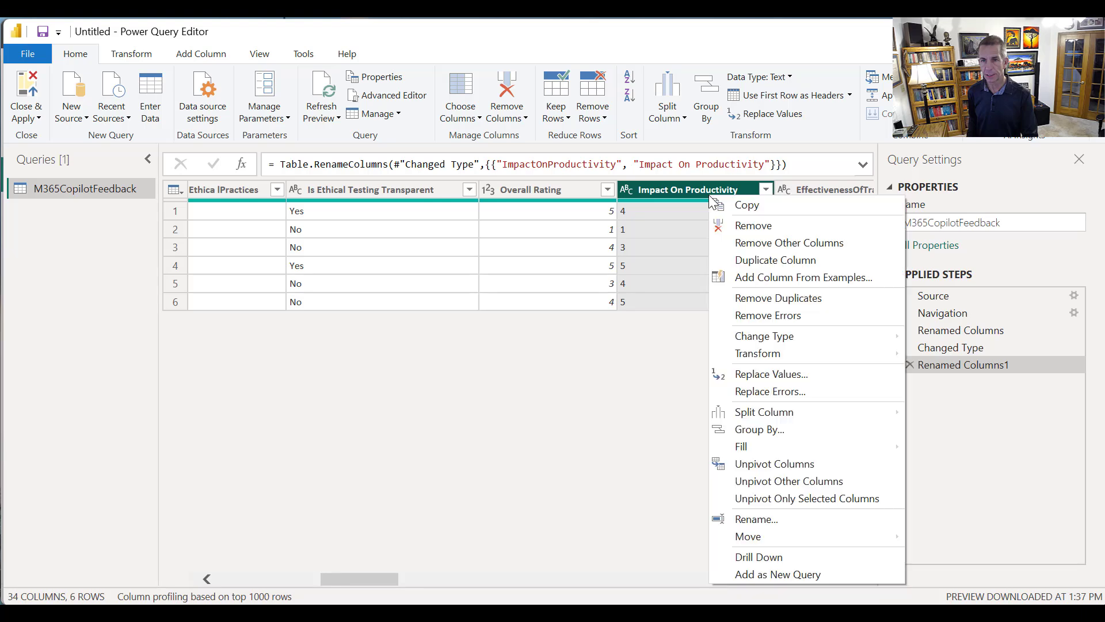
mouse_move(804, 344)
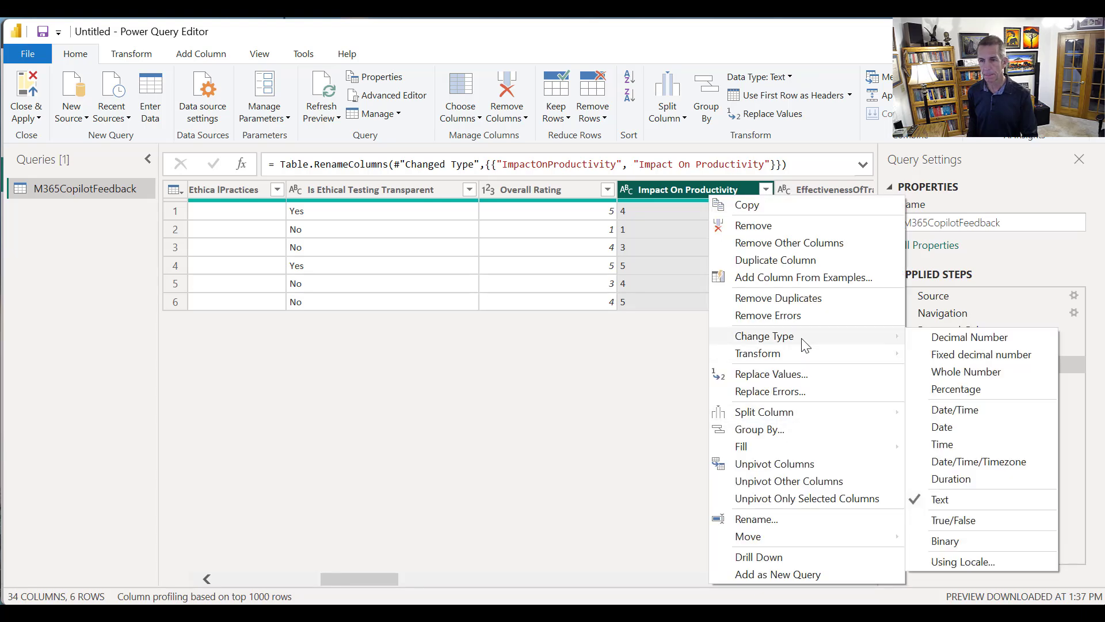
click(980, 374)
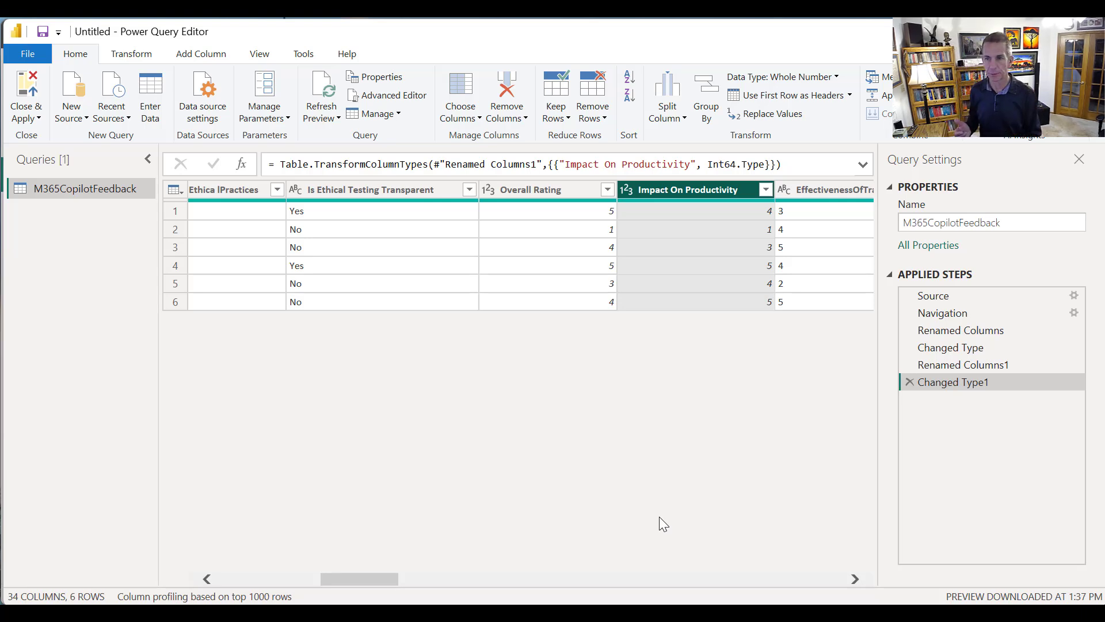
Rename the EffectivenessOfTraining column to "Effectiveness Of Training" and change its data type to Whole Number
click(803, 190)
right_click(800, 188)
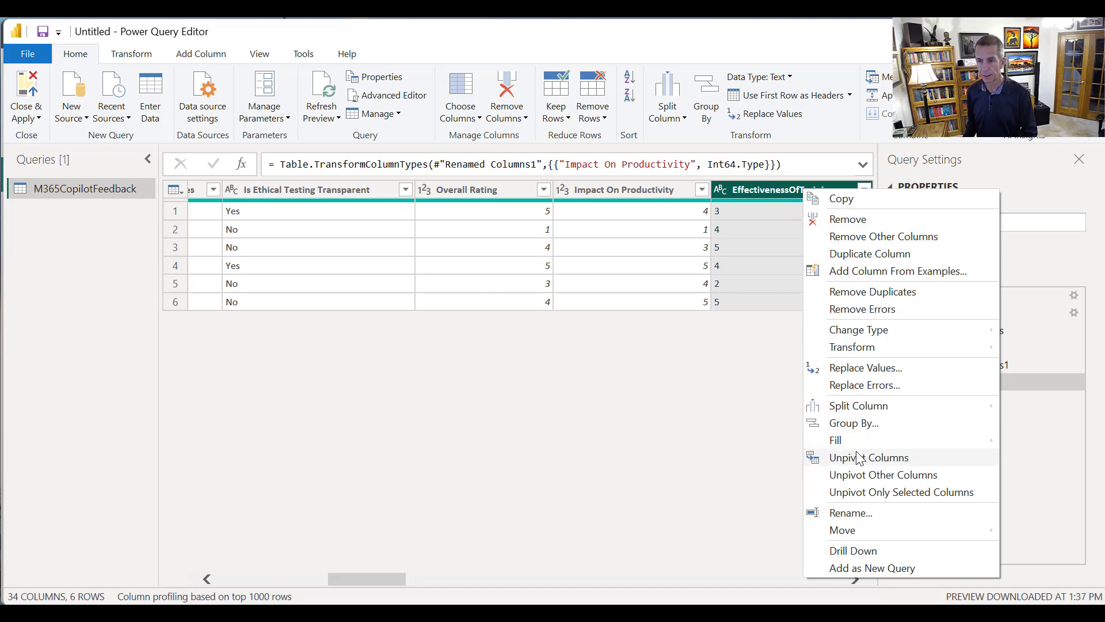
click(852, 513)
click(786, 190)
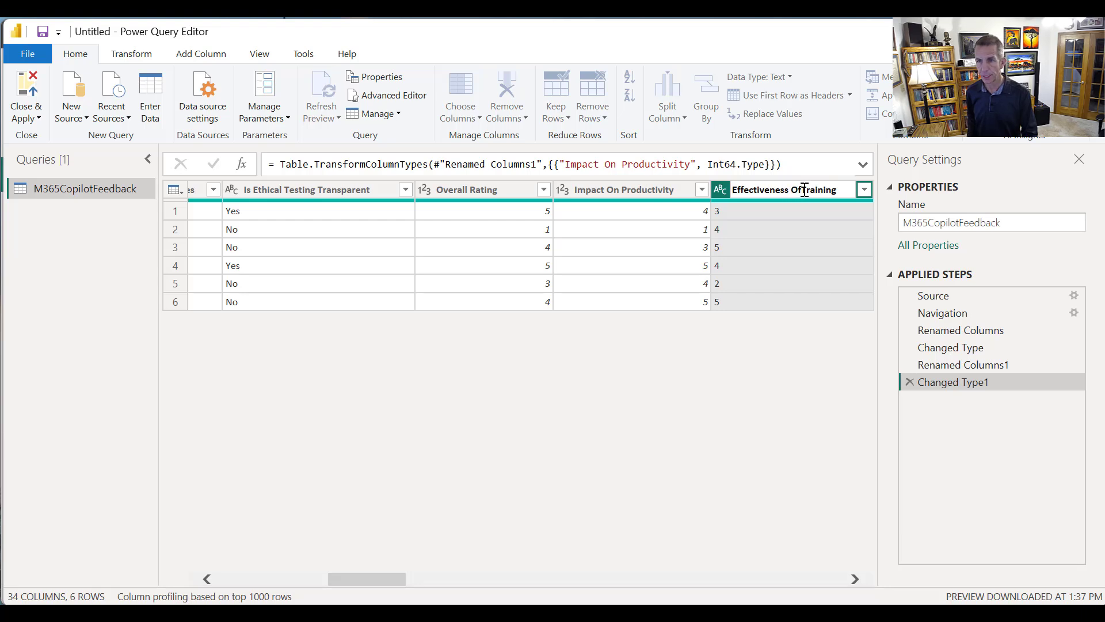
click(803, 190)
key(Return)
right_click(793, 190)
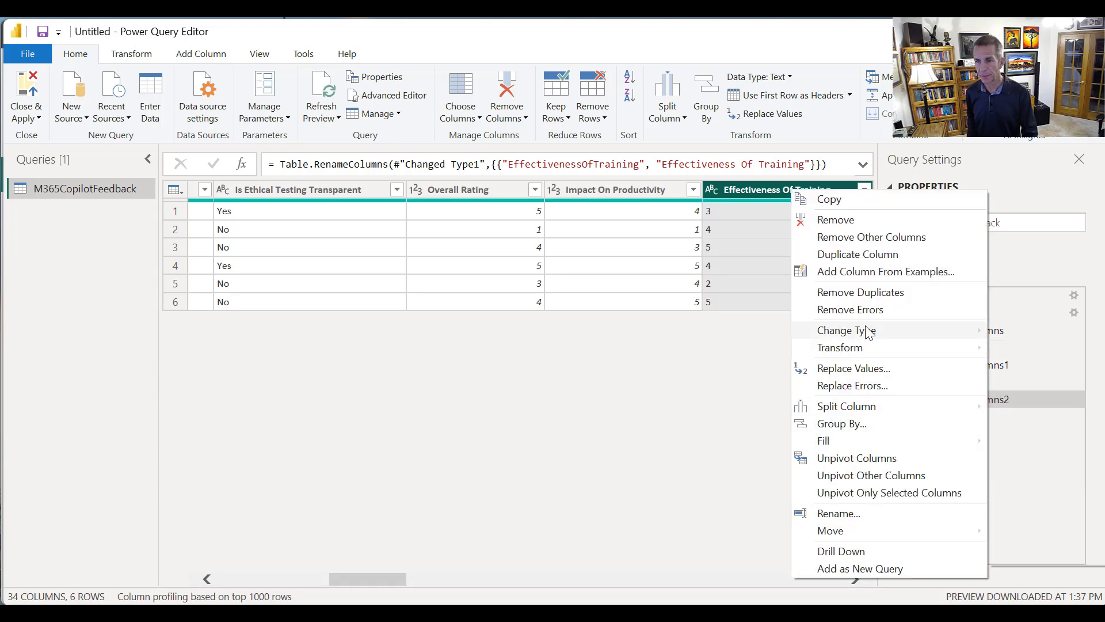
mouse_move(868, 332)
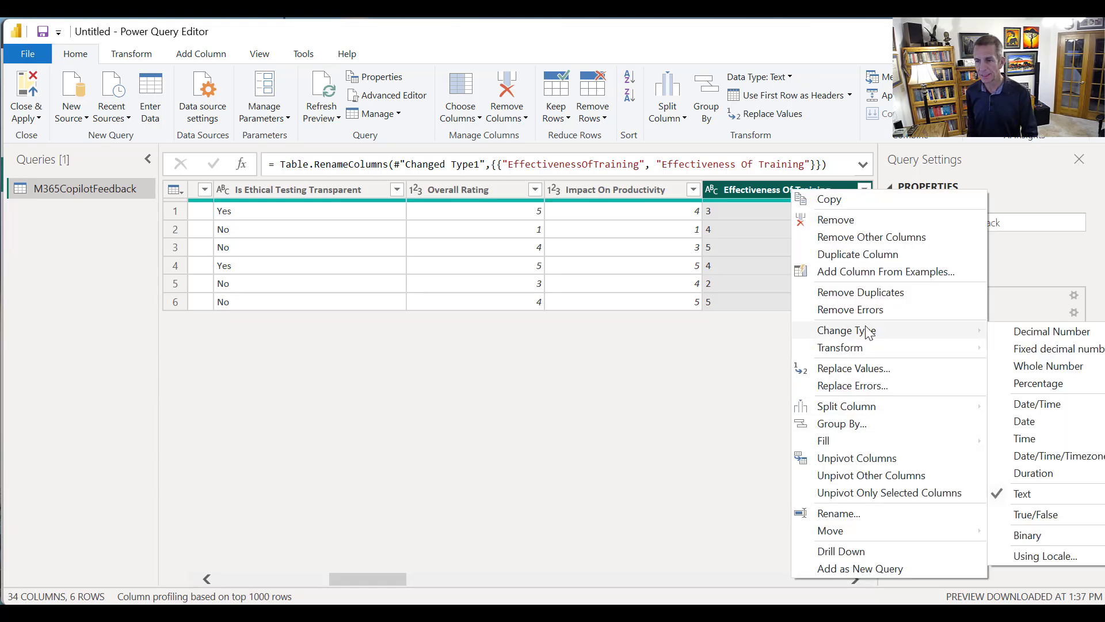
click(1018, 368)
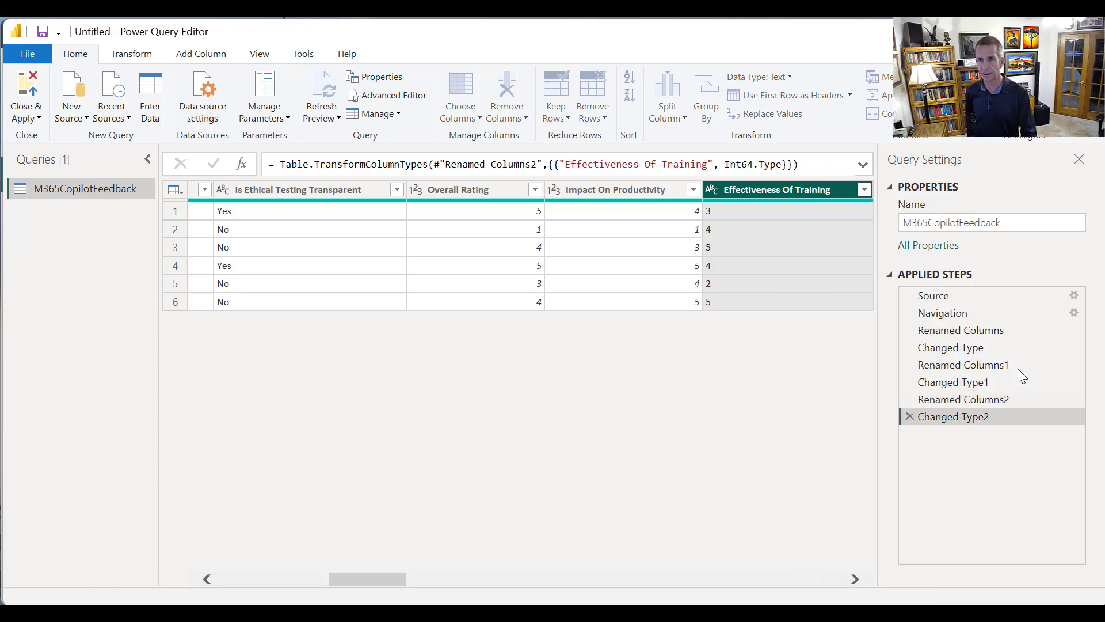
Rename the MinutesSavedPerDay column to "Minutes Saved Per Day", separating the words with spaces
click(854, 583)
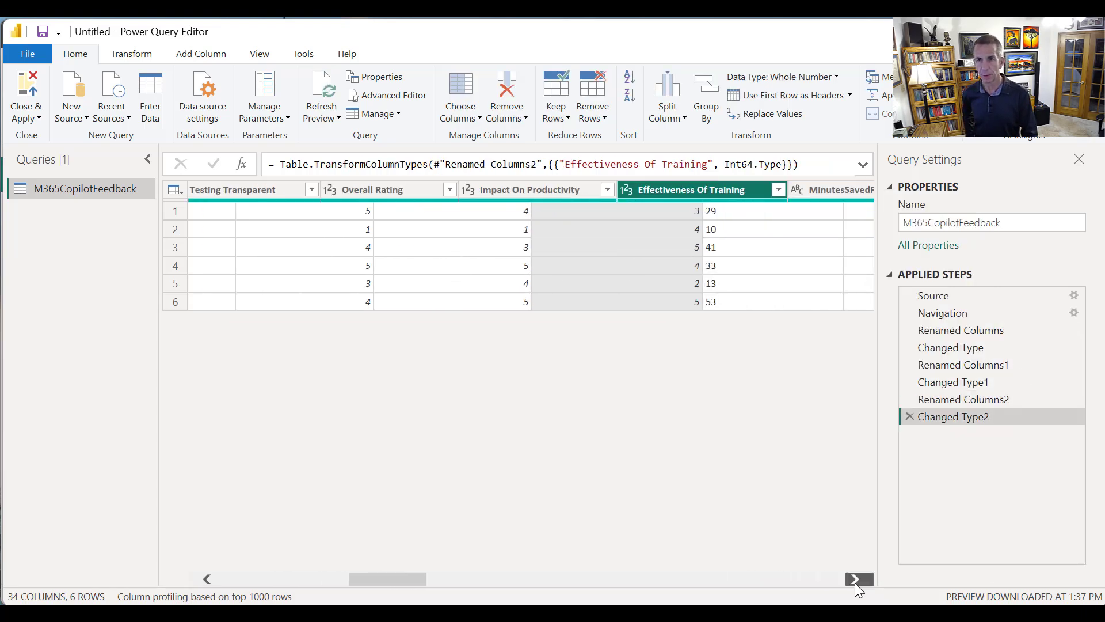
click(855, 582)
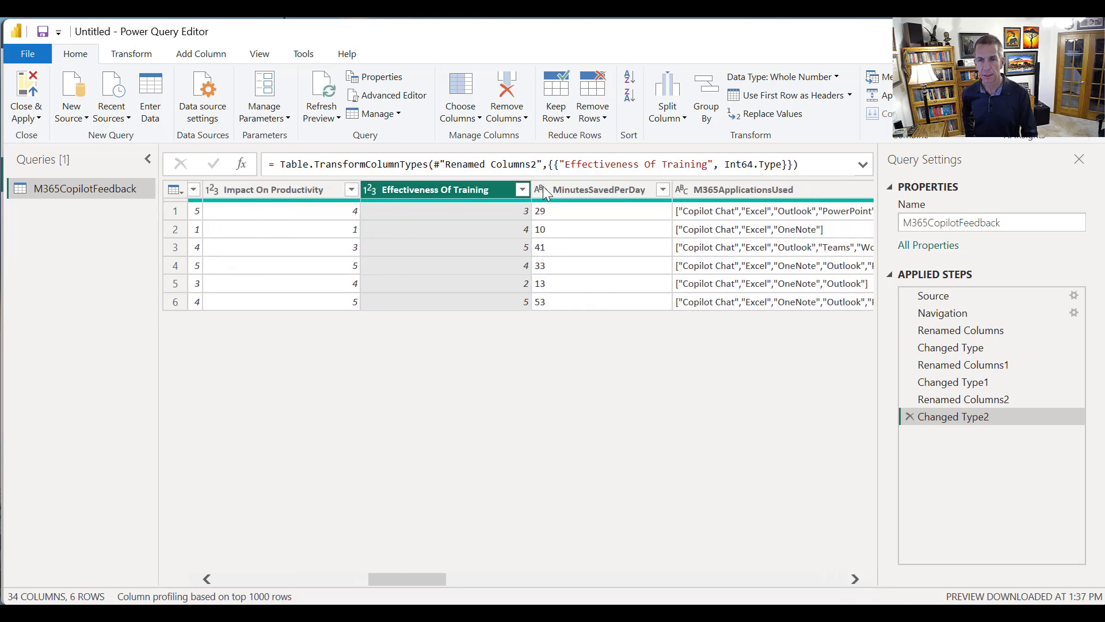
click(587, 182)
right_click(587, 182)
click(697, 507)
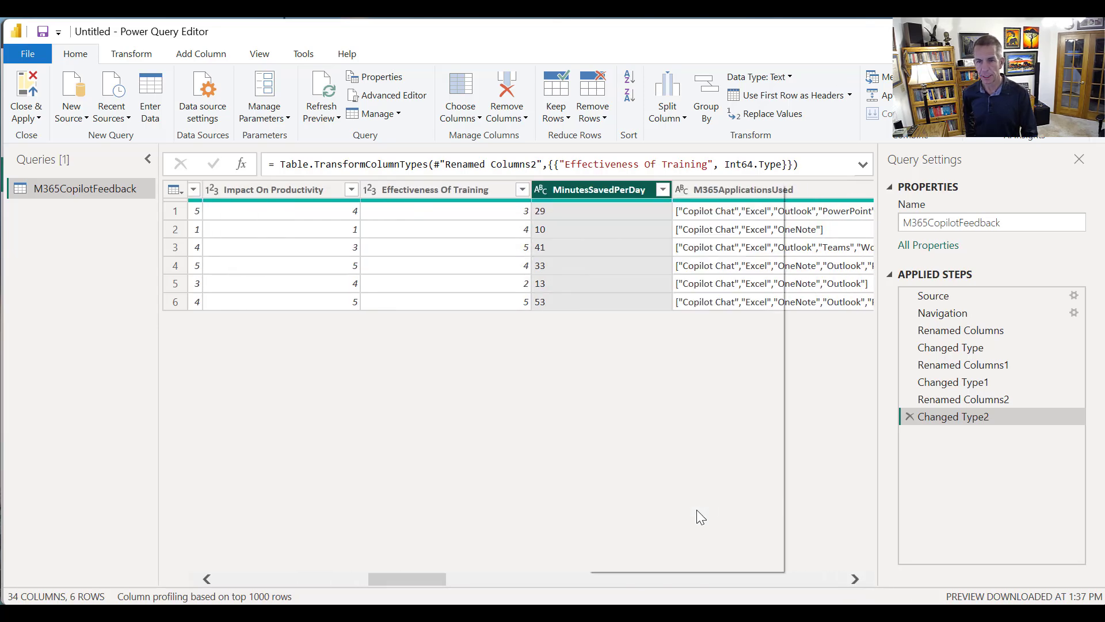
click(590, 195)
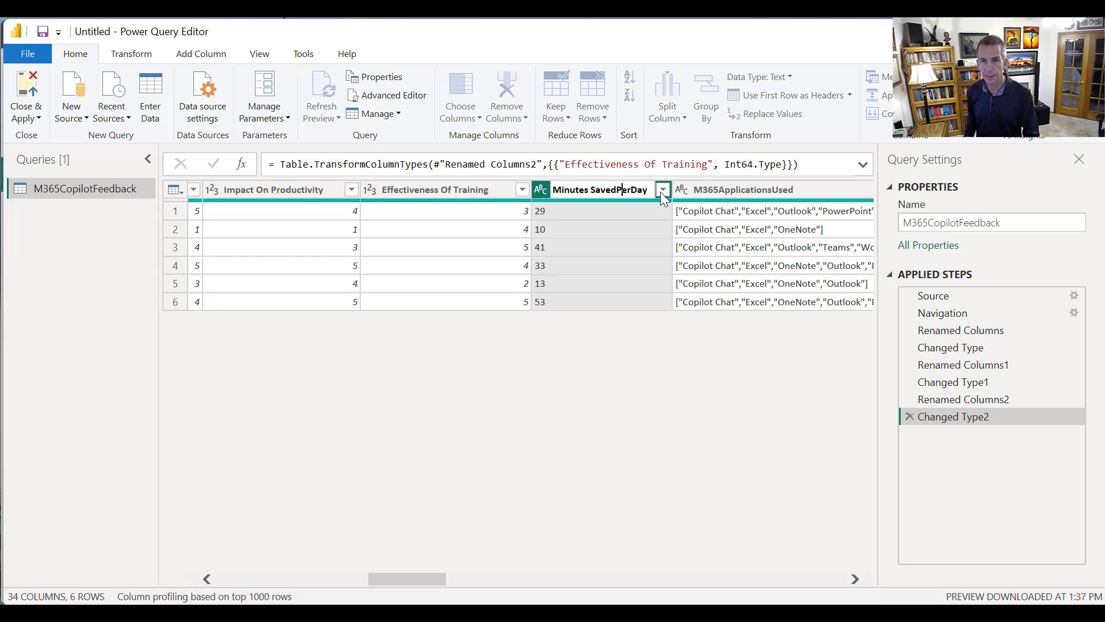
key(Right)
key(Right)
key(Right)
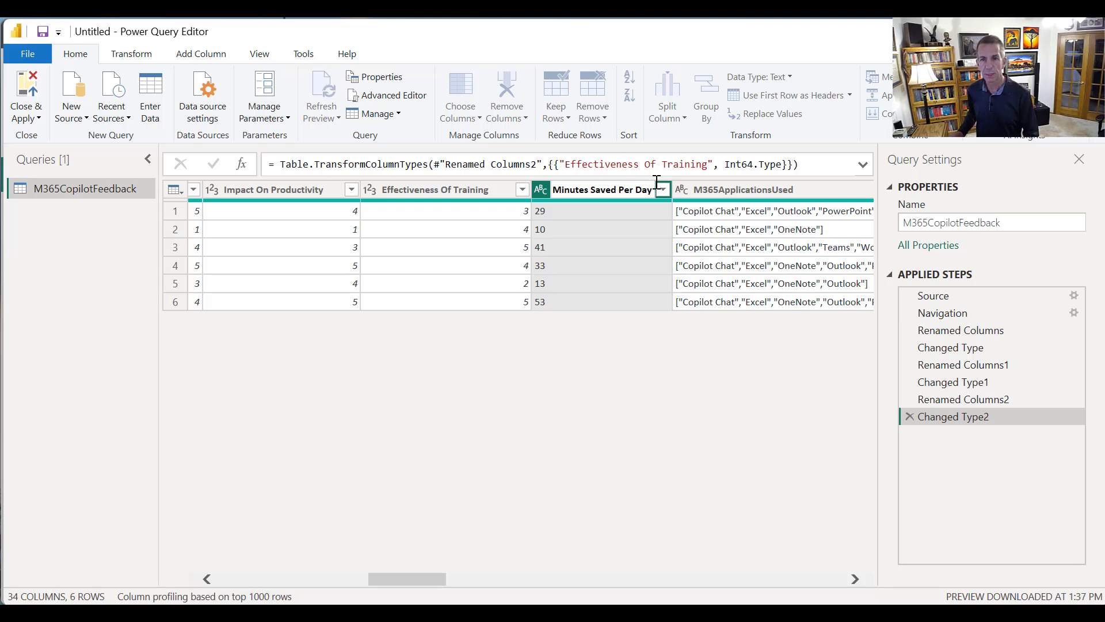
key(Return)
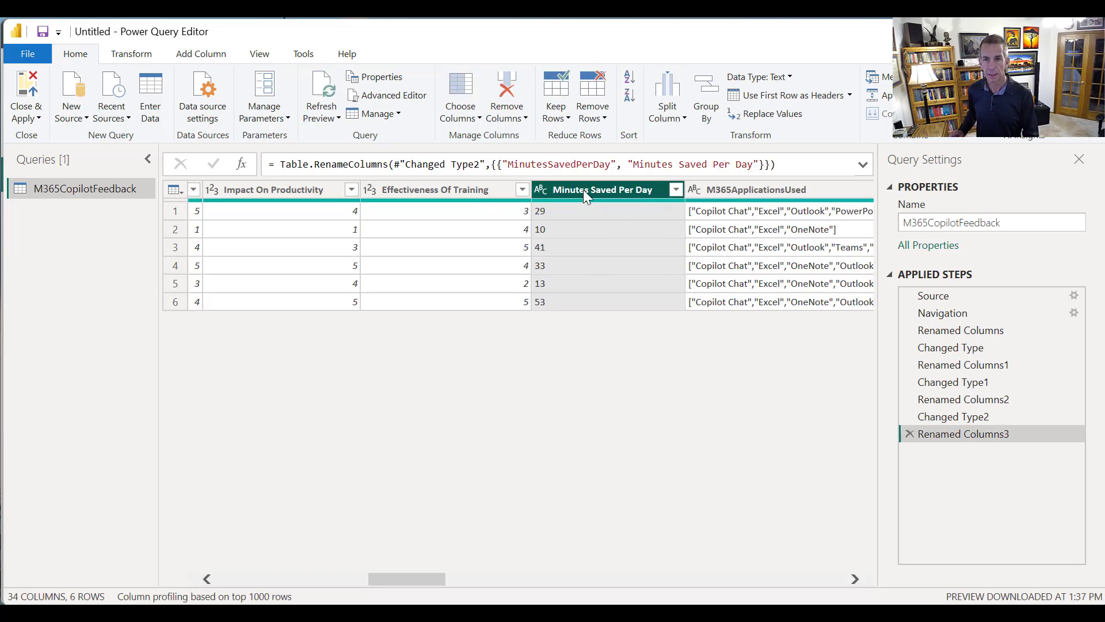
Change the data type of the Minutes Saved Per Day column to Whole Number
right_click(582, 190)
mouse_move(699, 338)
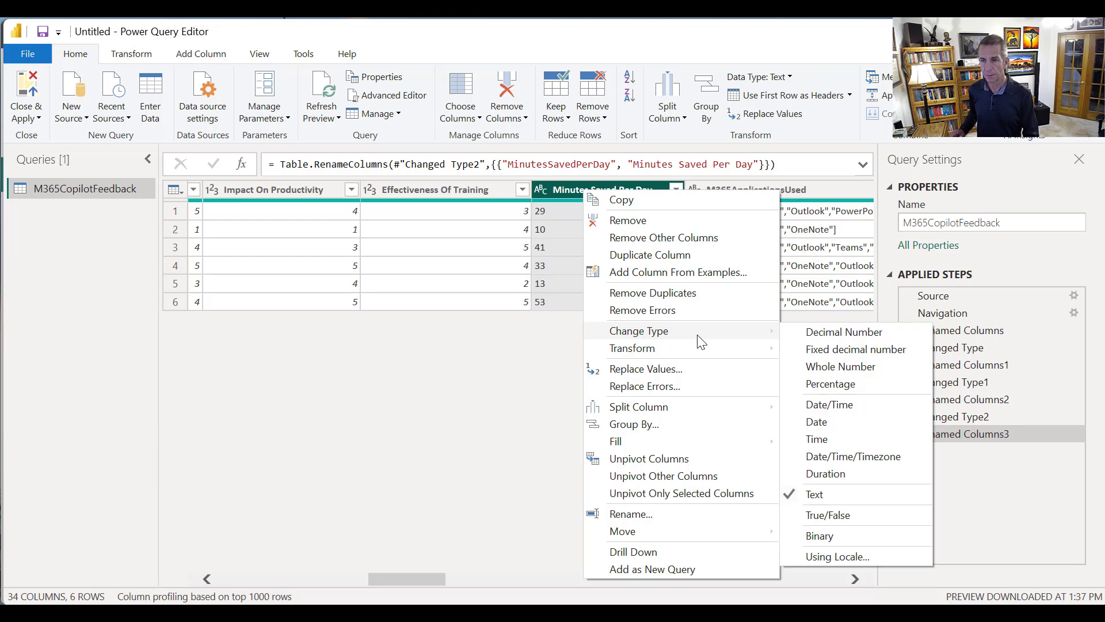
click(825, 366)
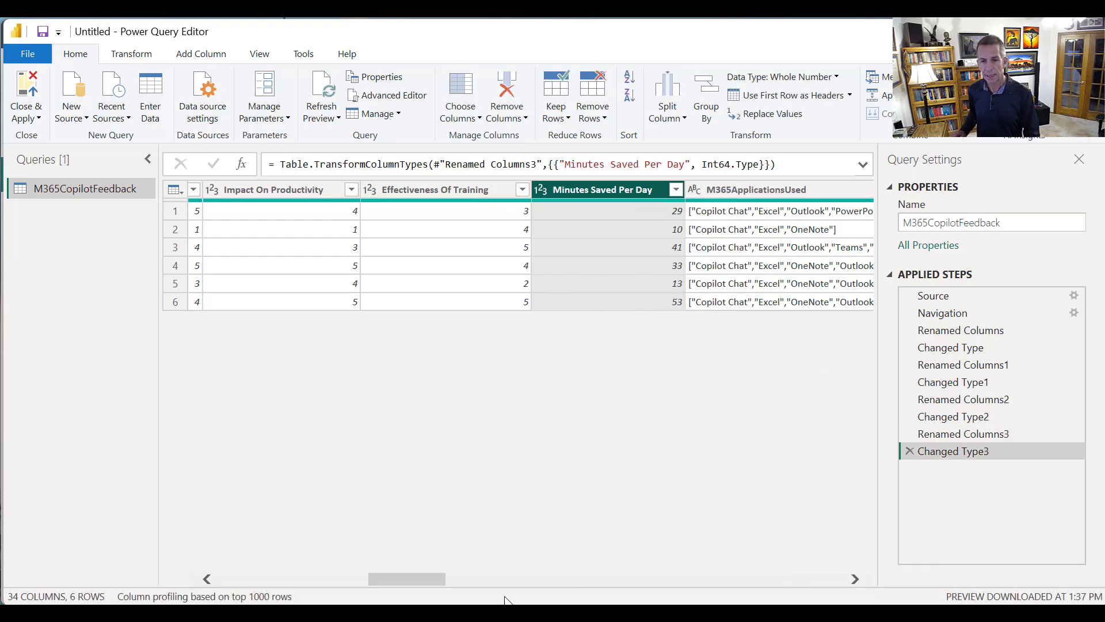
Rename the M365ApplicationsUsed column to "M365 Applications Used", separating the words with spaces
drag(425, 574, 475, 575)
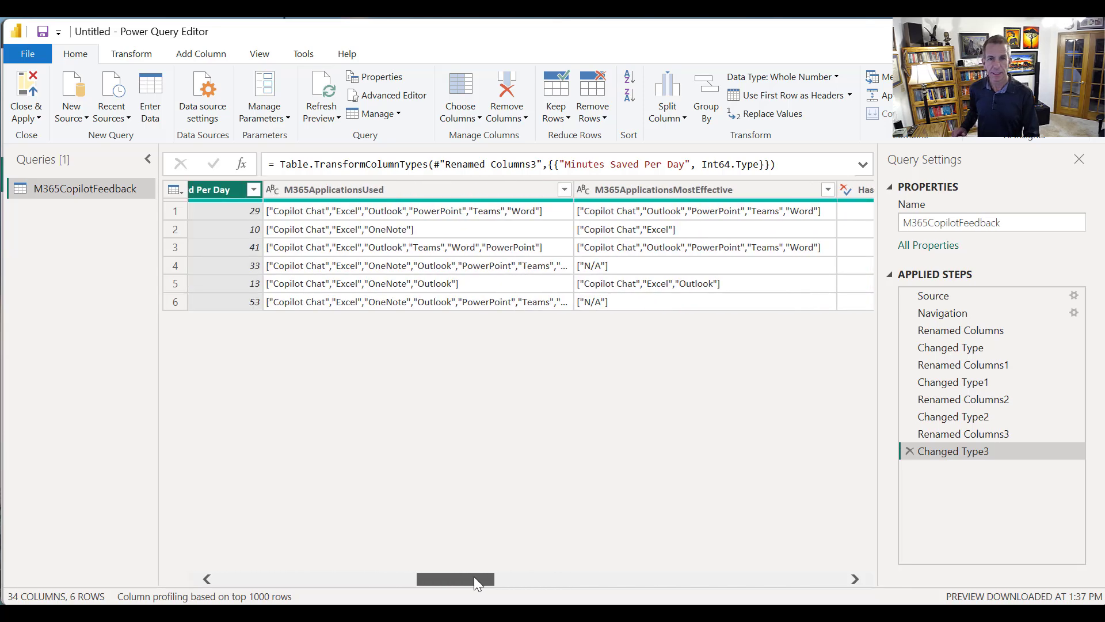
right_click(388, 189)
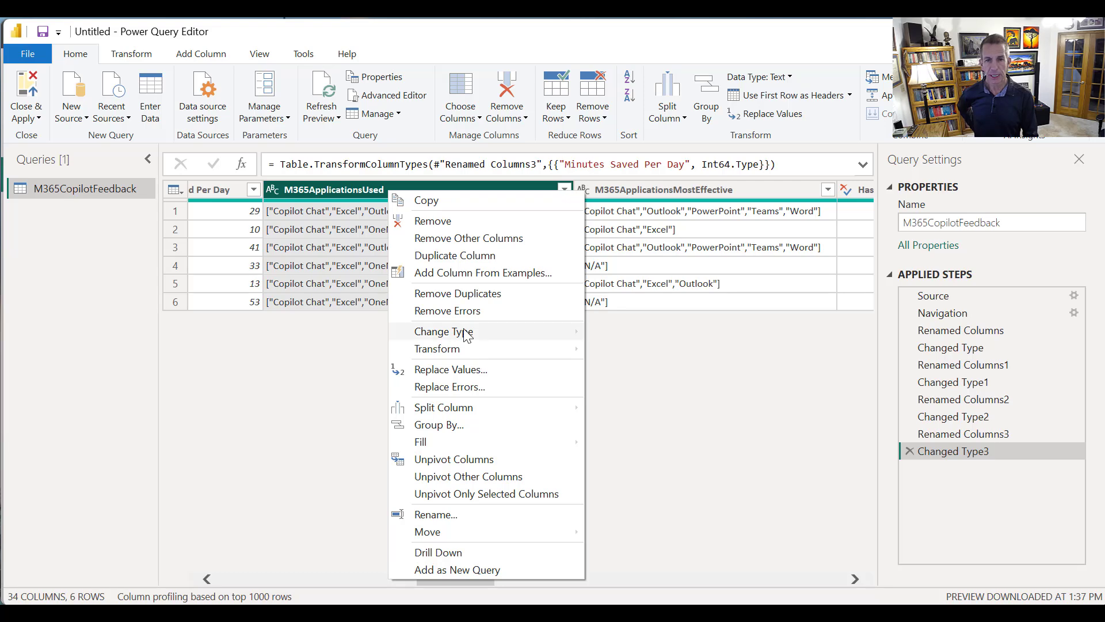
click(472, 512)
click(310, 186)
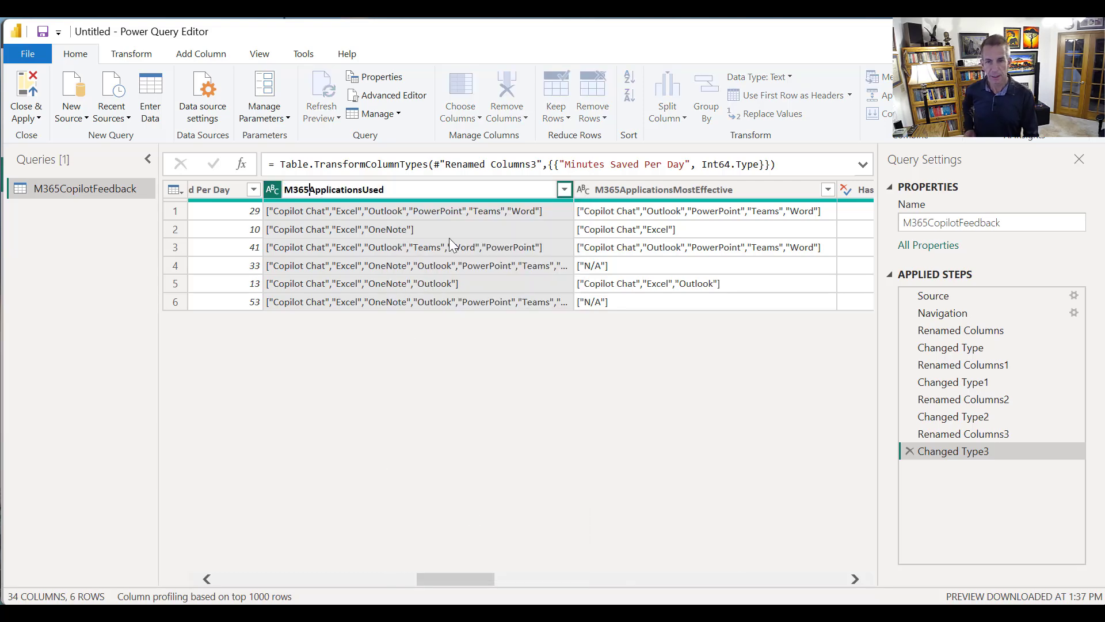
click(367, 189)
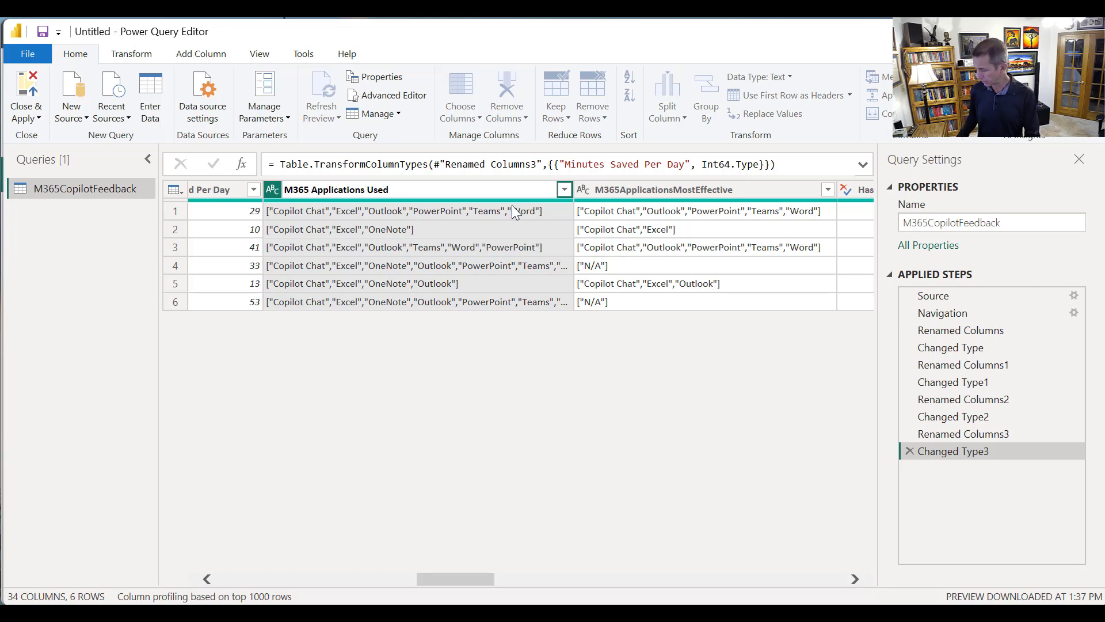
key(Return)
Rename the M365ApplicationsMostEffective column to "M365 Applications Most Effective", separating the words with spaces
right_click(600, 193)
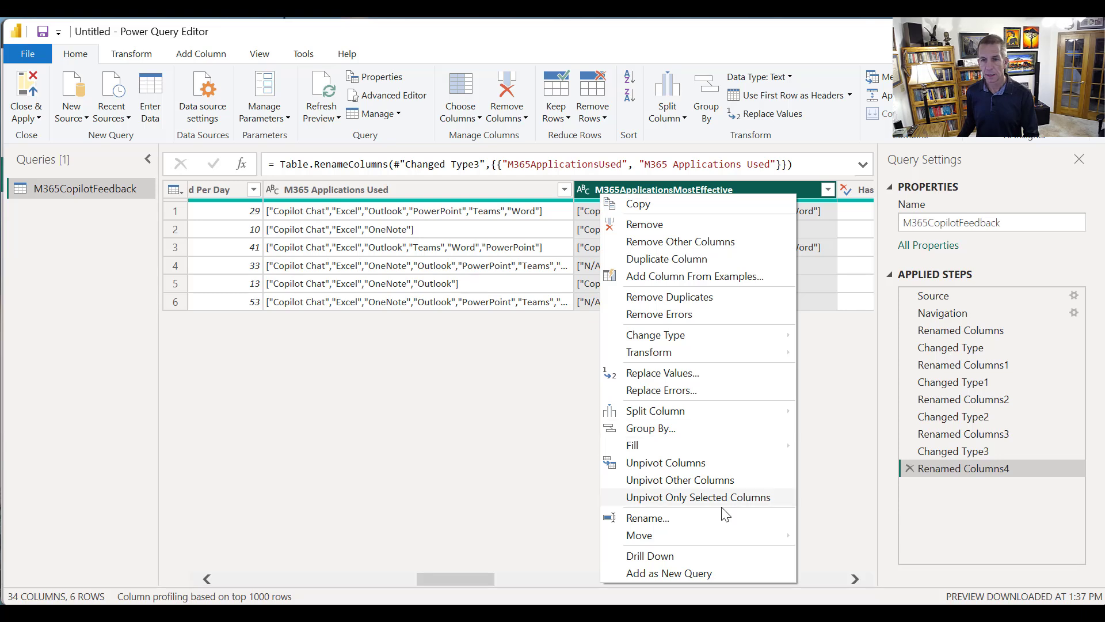
click(613, 517)
click(621, 190)
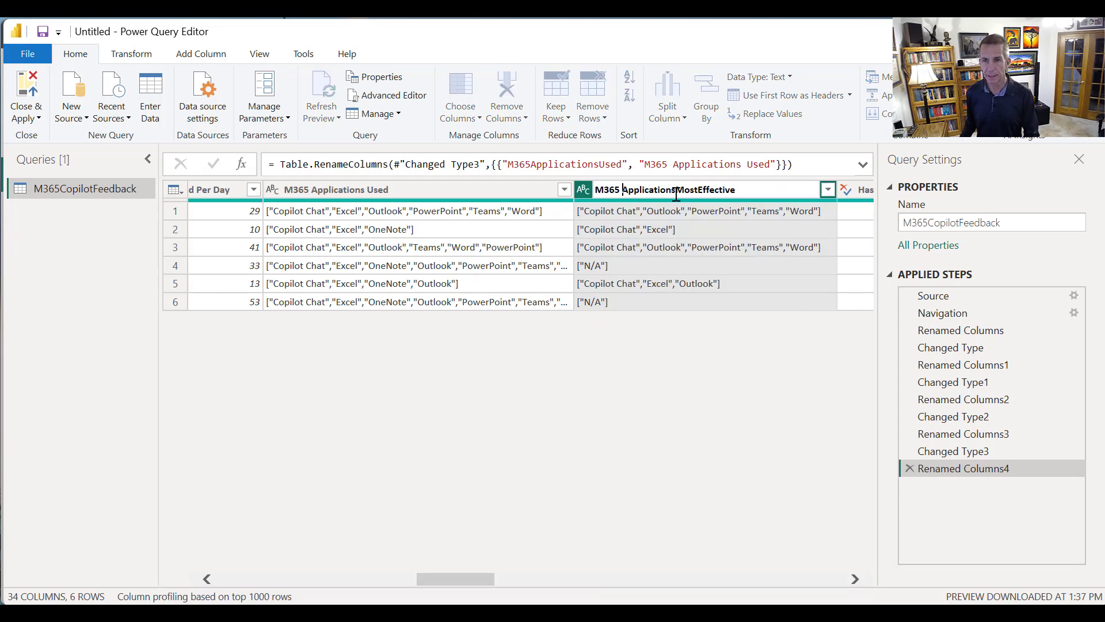
click(676, 190)
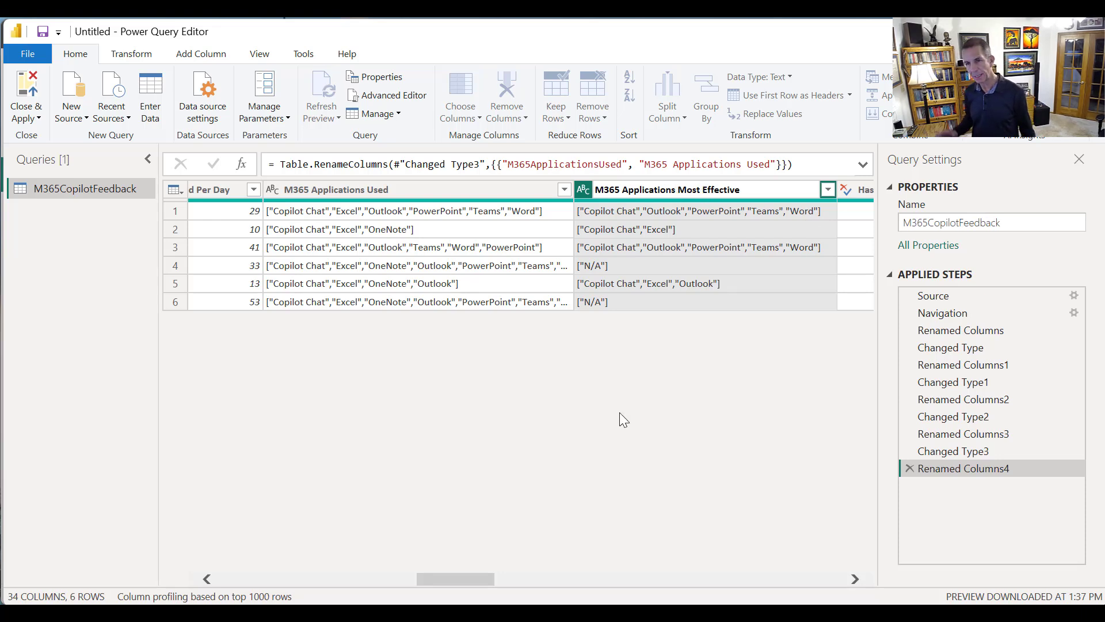
key(Return)
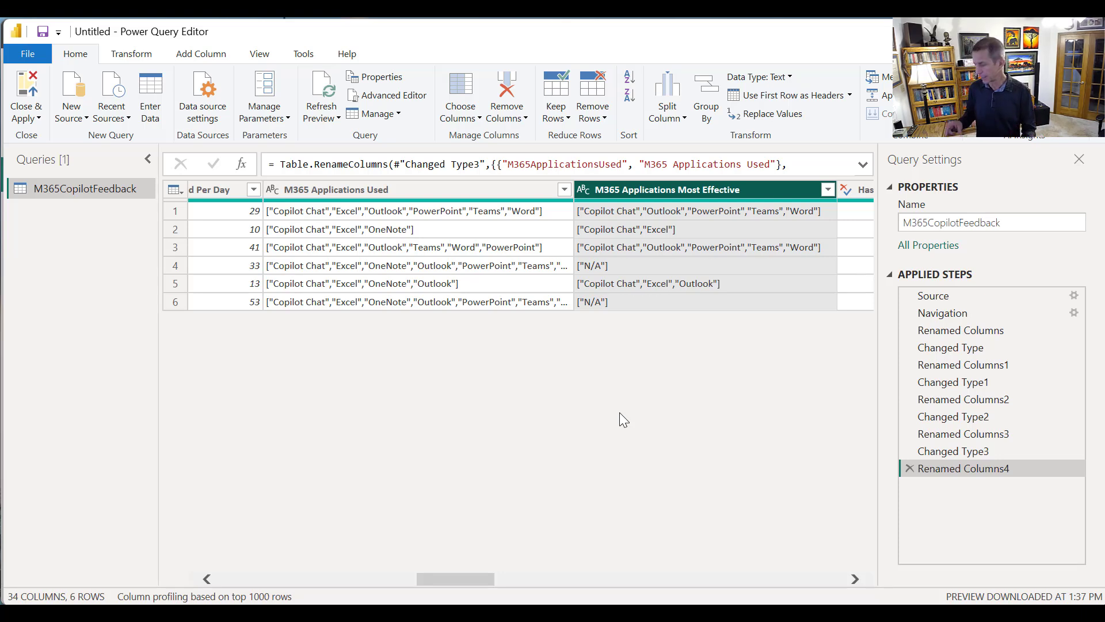
Rename the HasAttachments column to "Has Attachments?", adding a space and a question mark
click(495, 577)
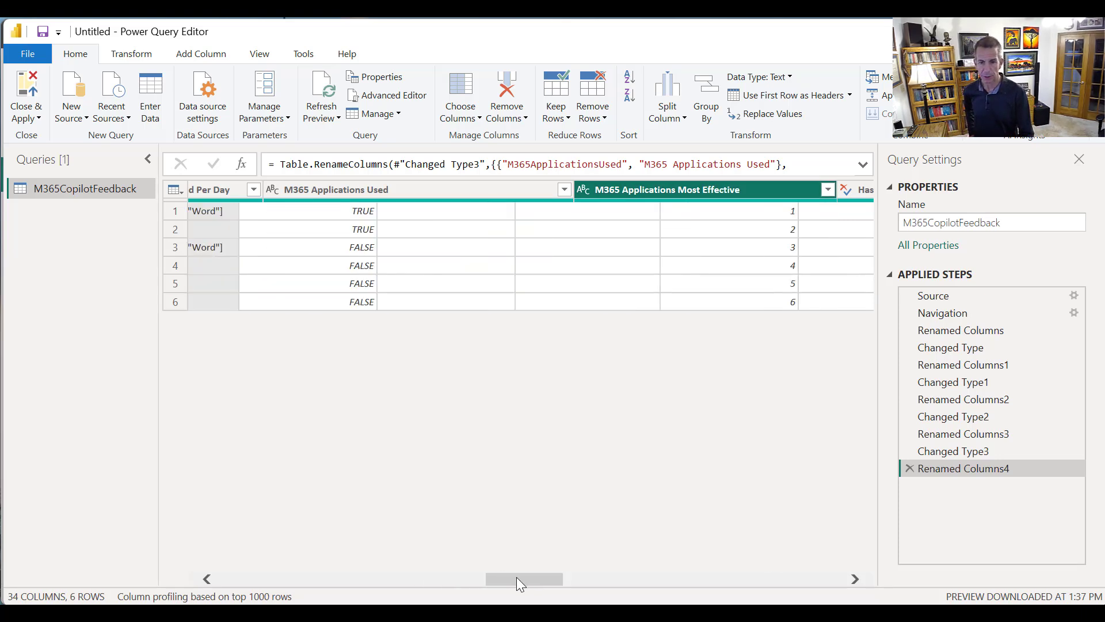
click(462, 579)
drag(434, 583, 454, 580)
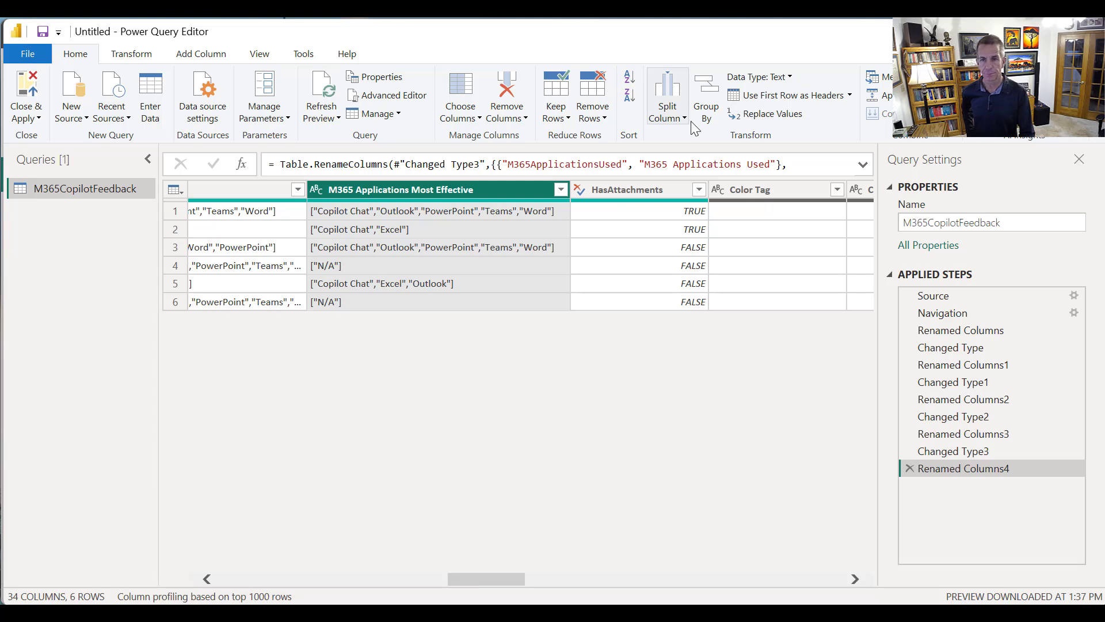
right_click(645, 188)
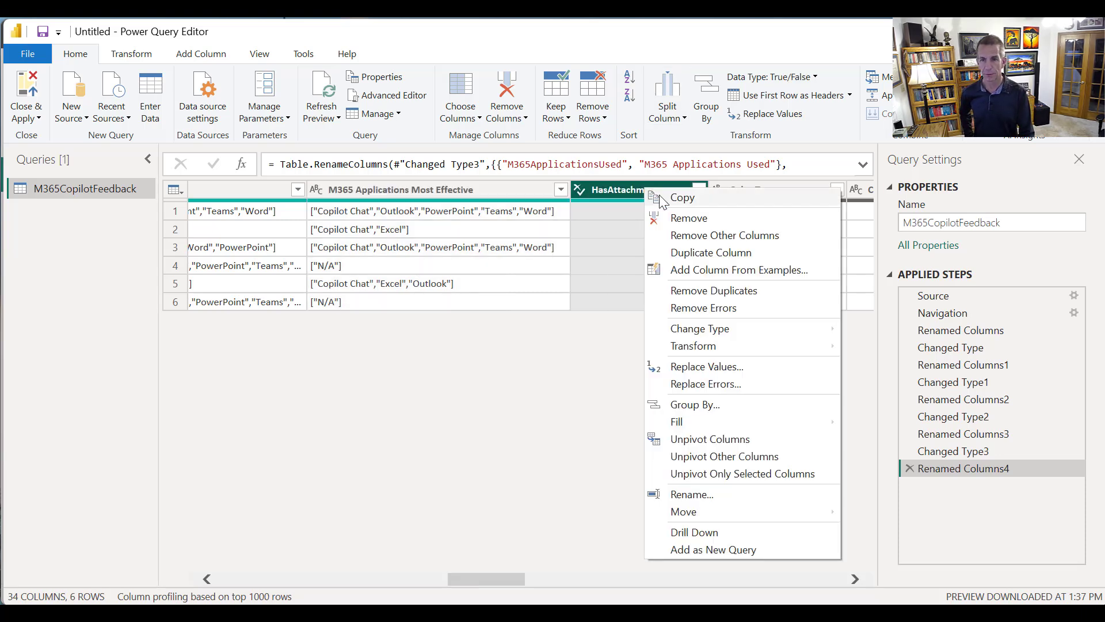
click(691, 500)
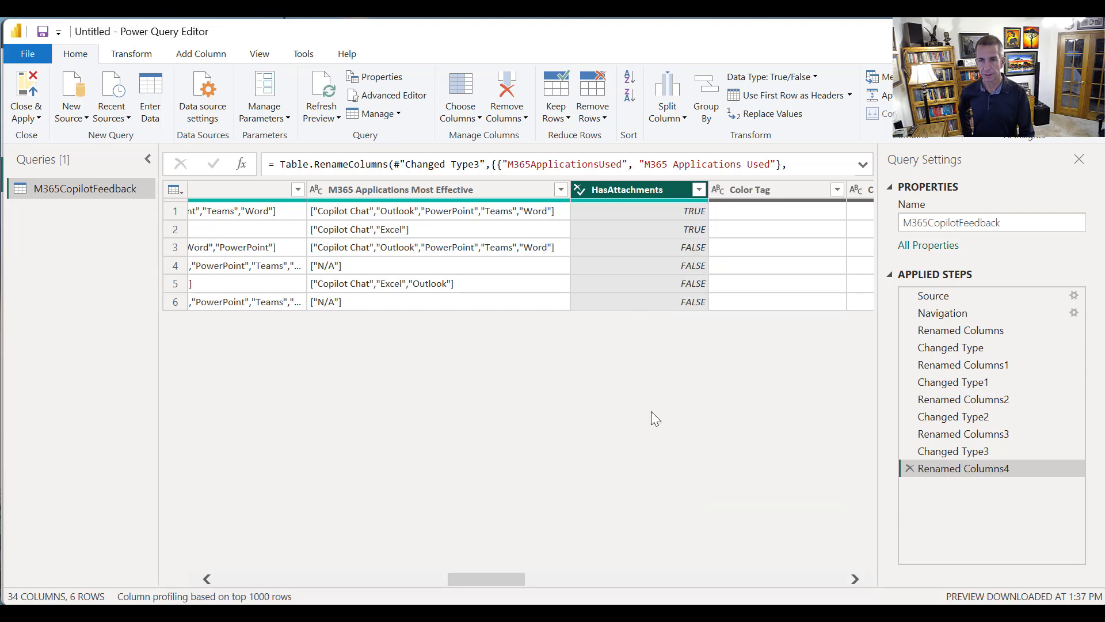
click(610, 194)
key(End)
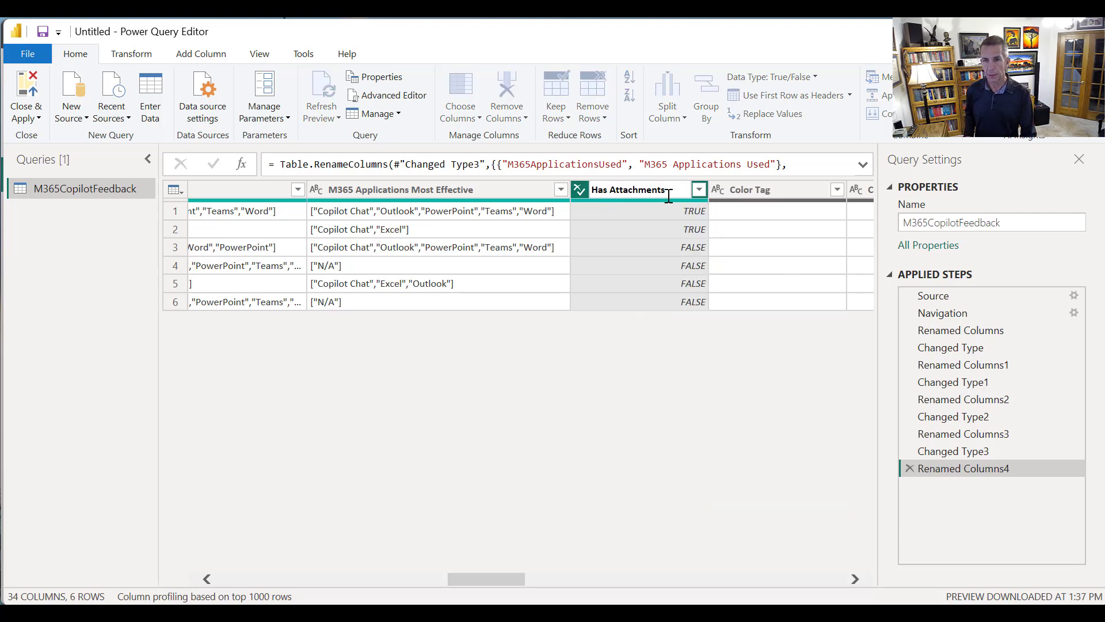
text(?)
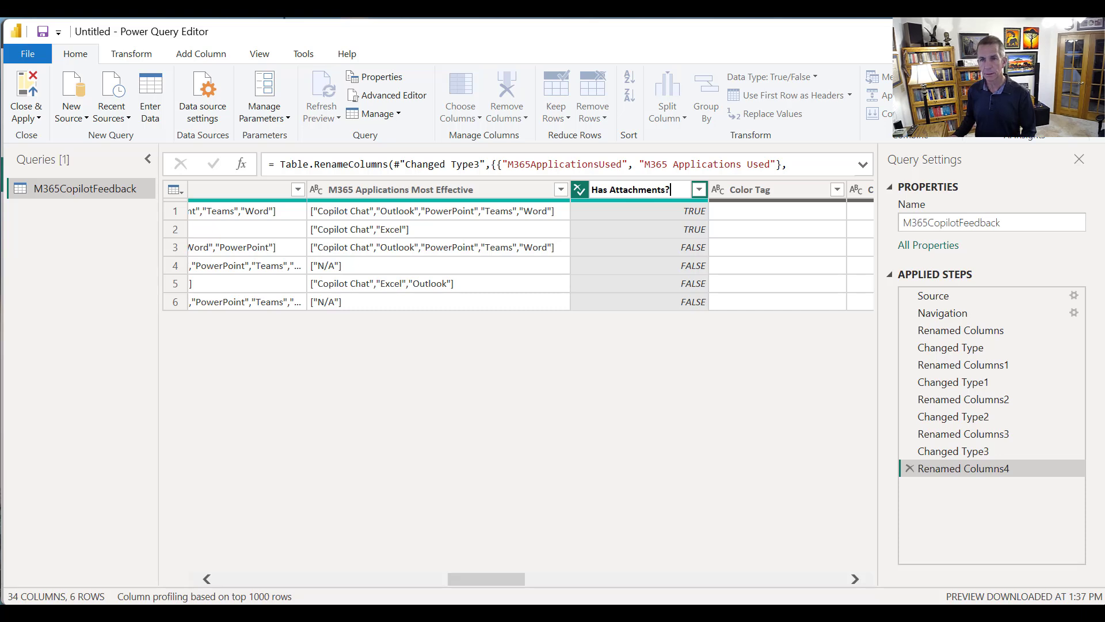
key(Return)
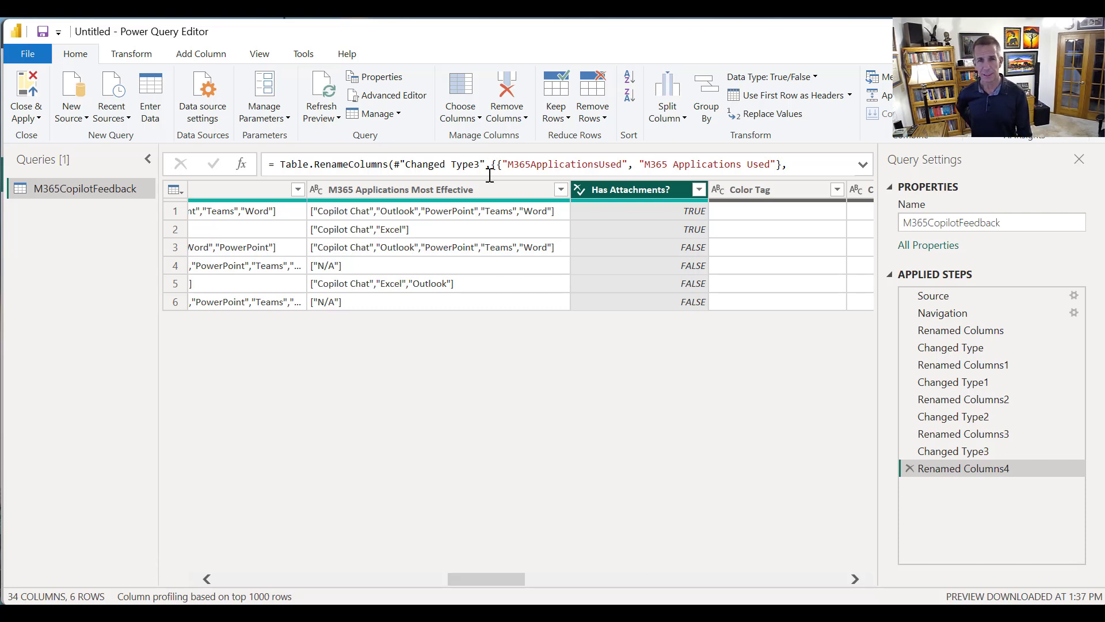
Start a new custom column and name it "Days Since Submission"
click(201, 55)
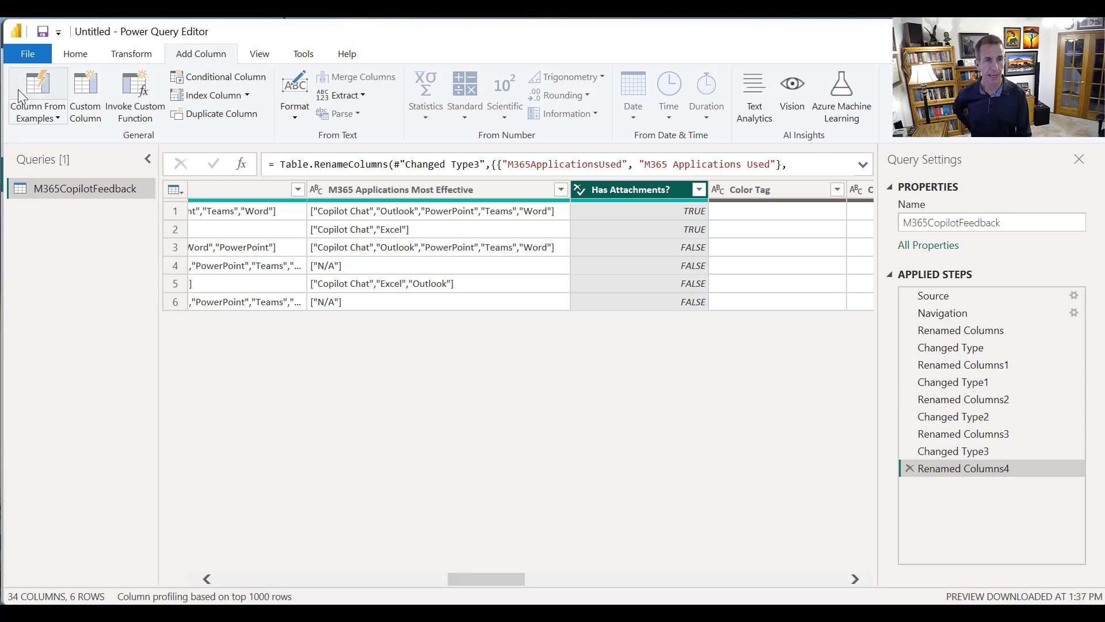
click(87, 103)
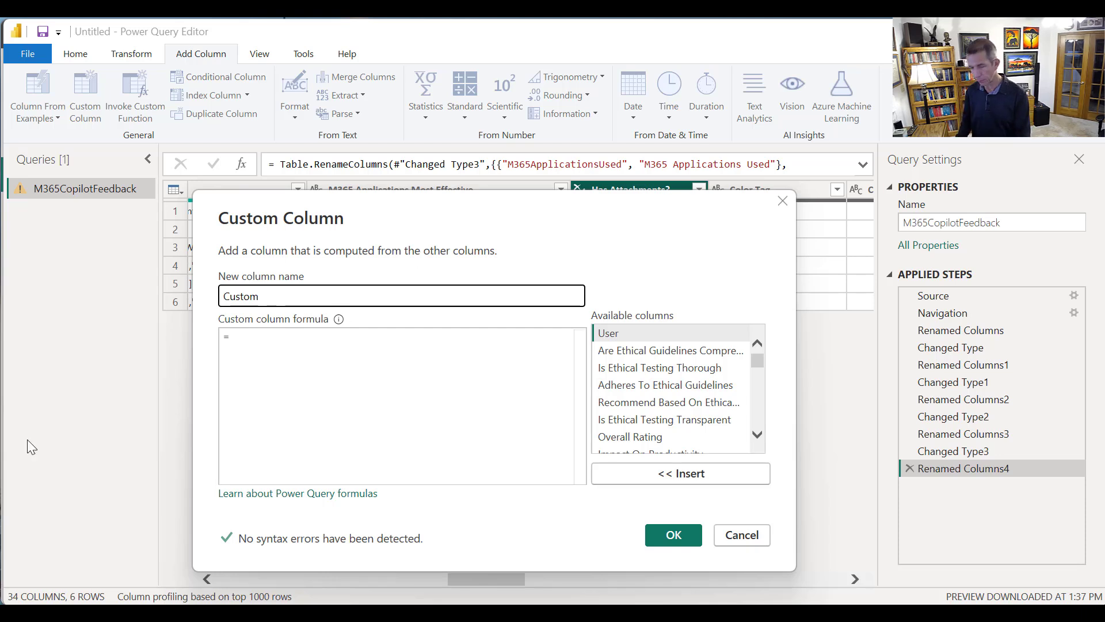
text(Days Since)
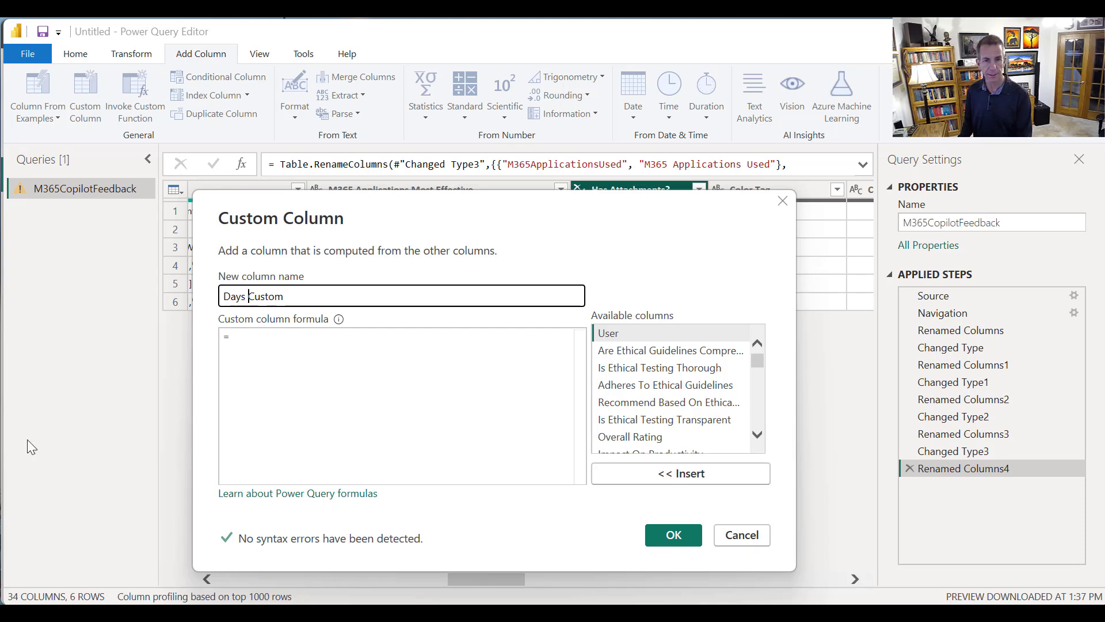
text( Submissio)
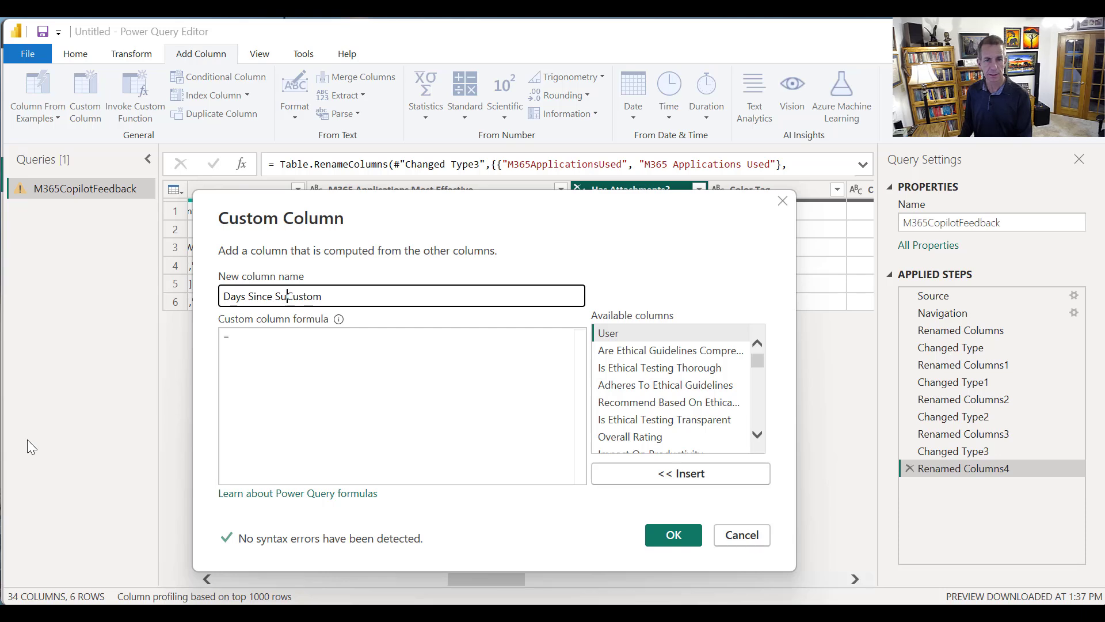
text(n)
key(shift+End)
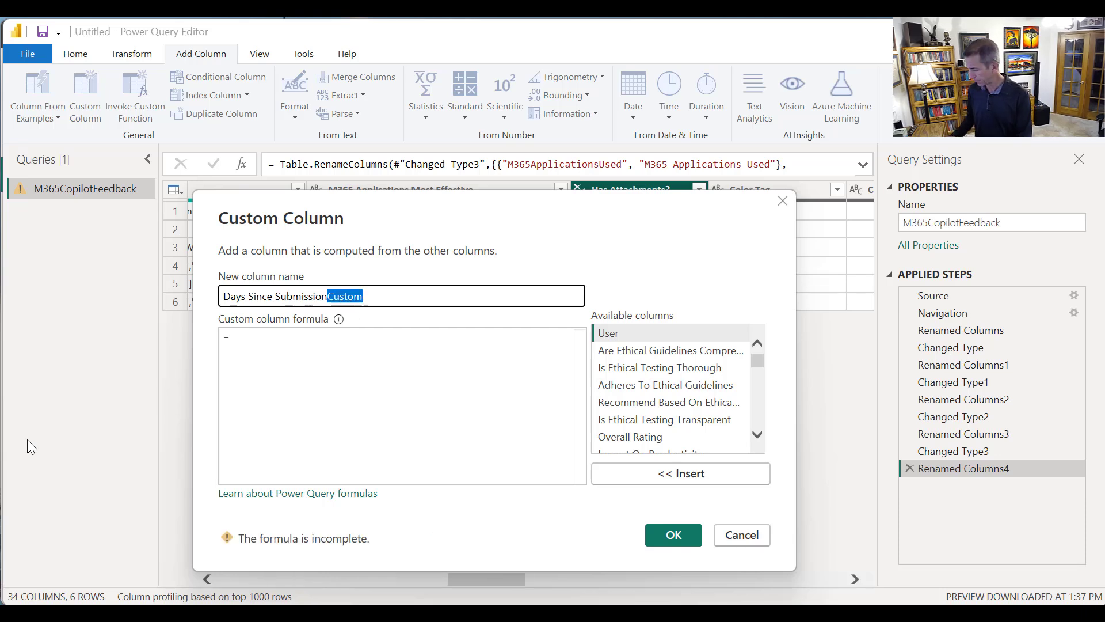
key(Delete)
Enter the custom column formula DateTime.From(DateTime.LocalNow()) - [Created] and add the column to the query
click(313, 336)
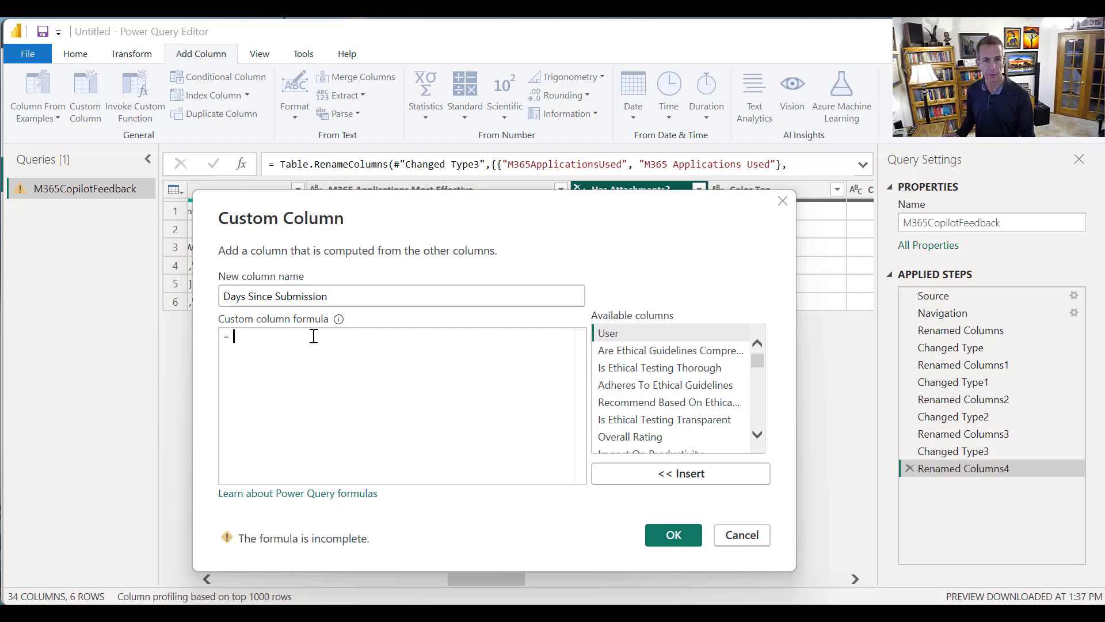
text(D)
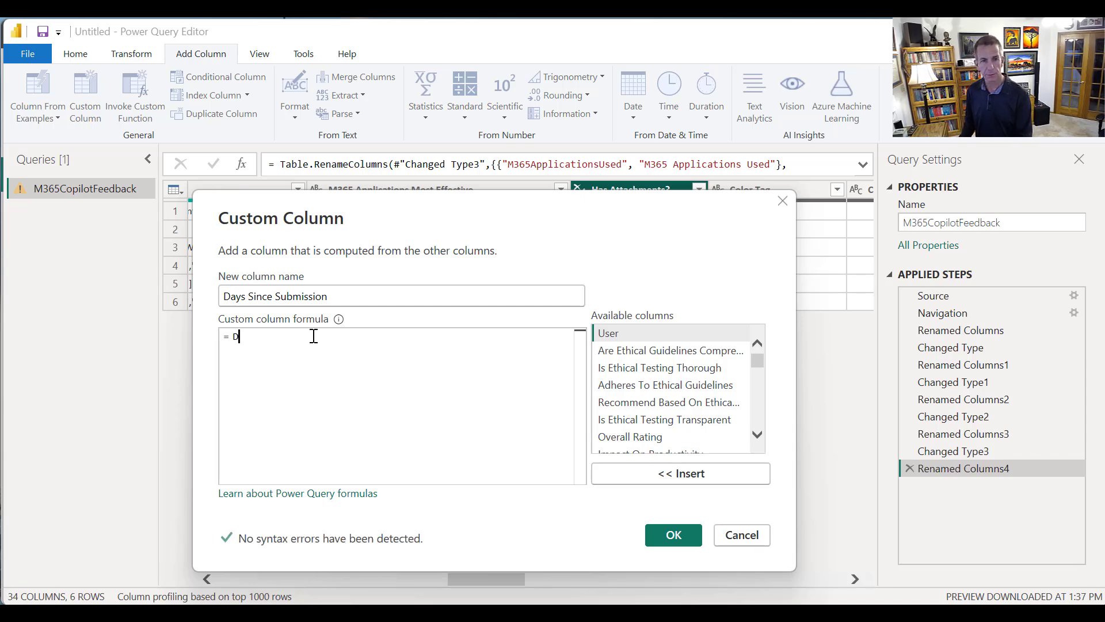
text(ateTime.From(Dat)
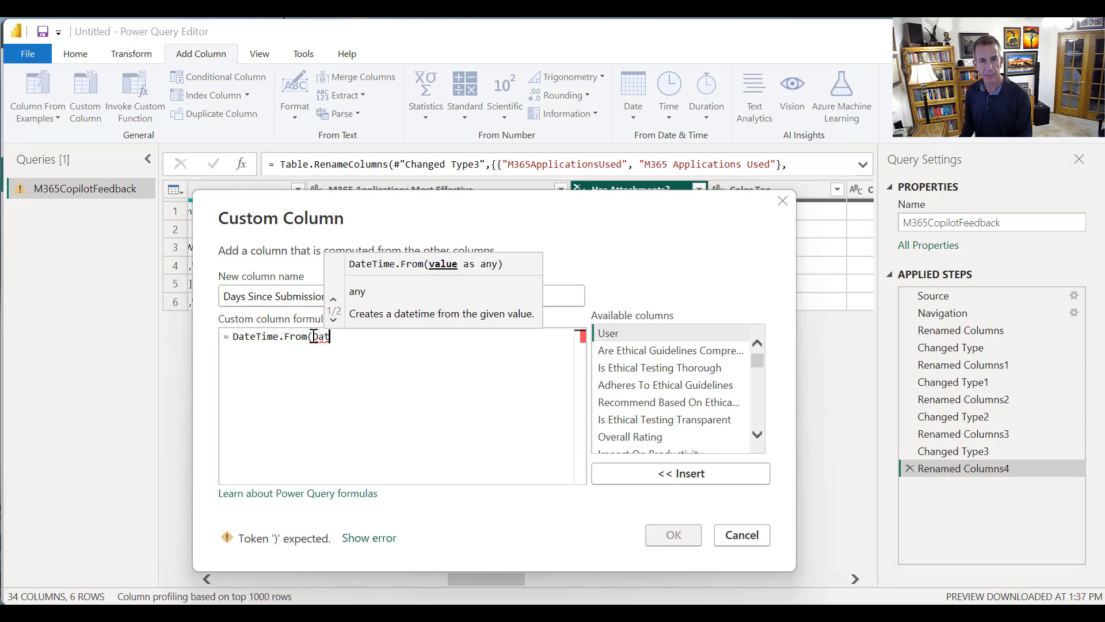
text(eTime)
text(.)
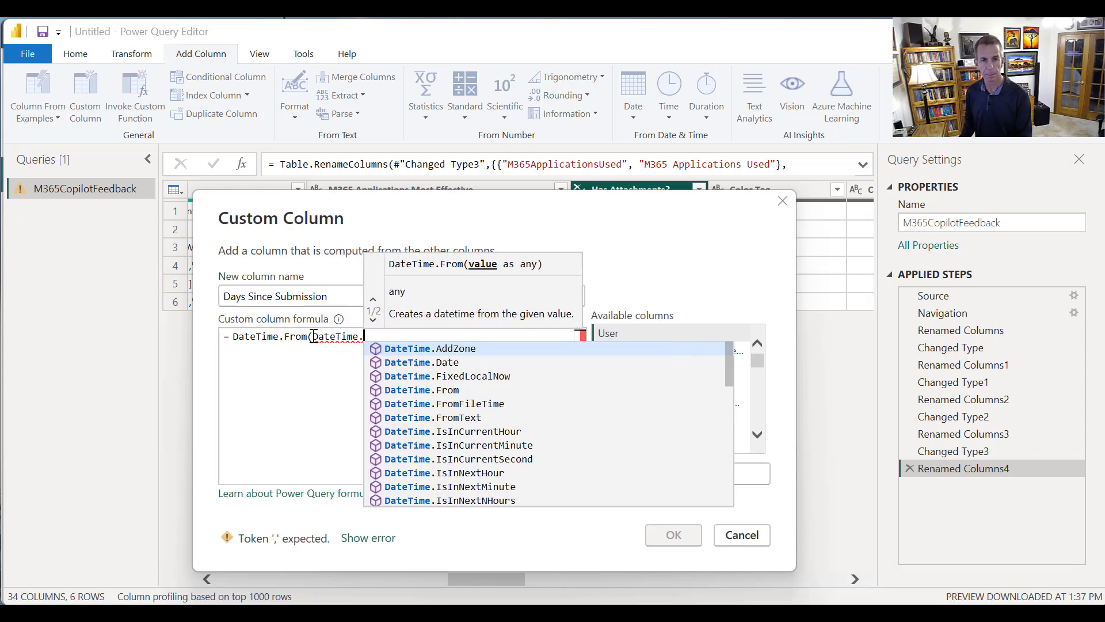
text(LocalNow)
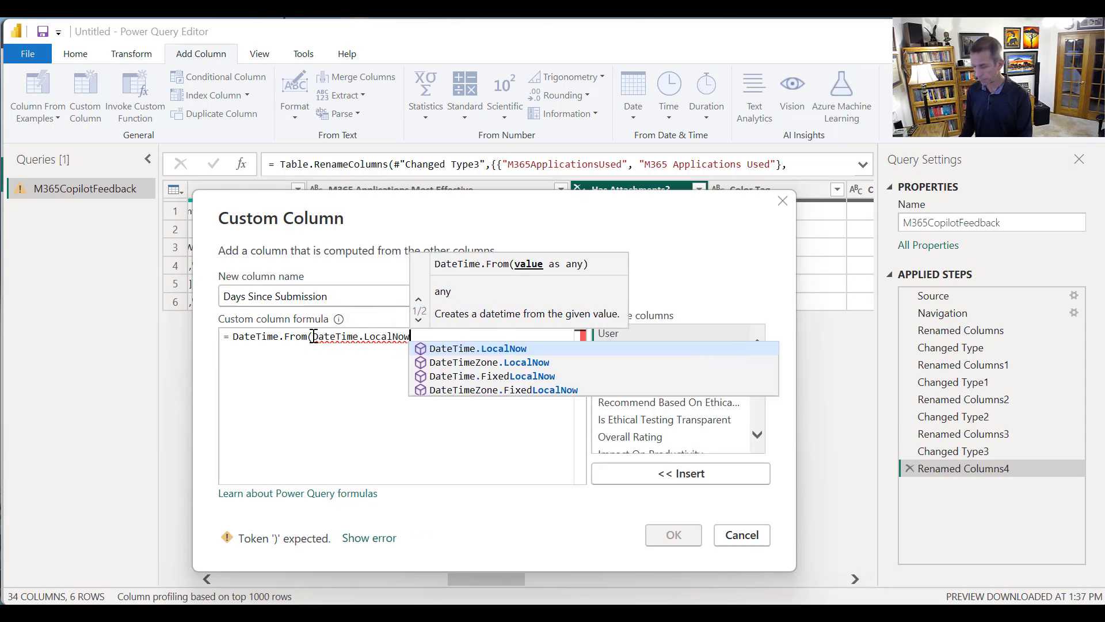
text(()))
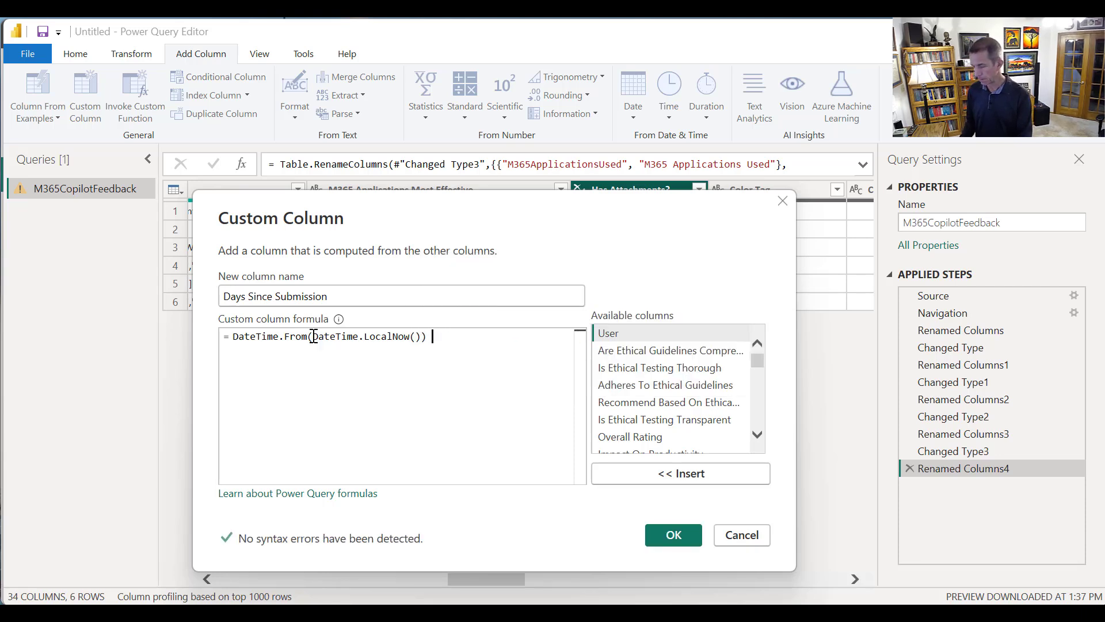
text( -)
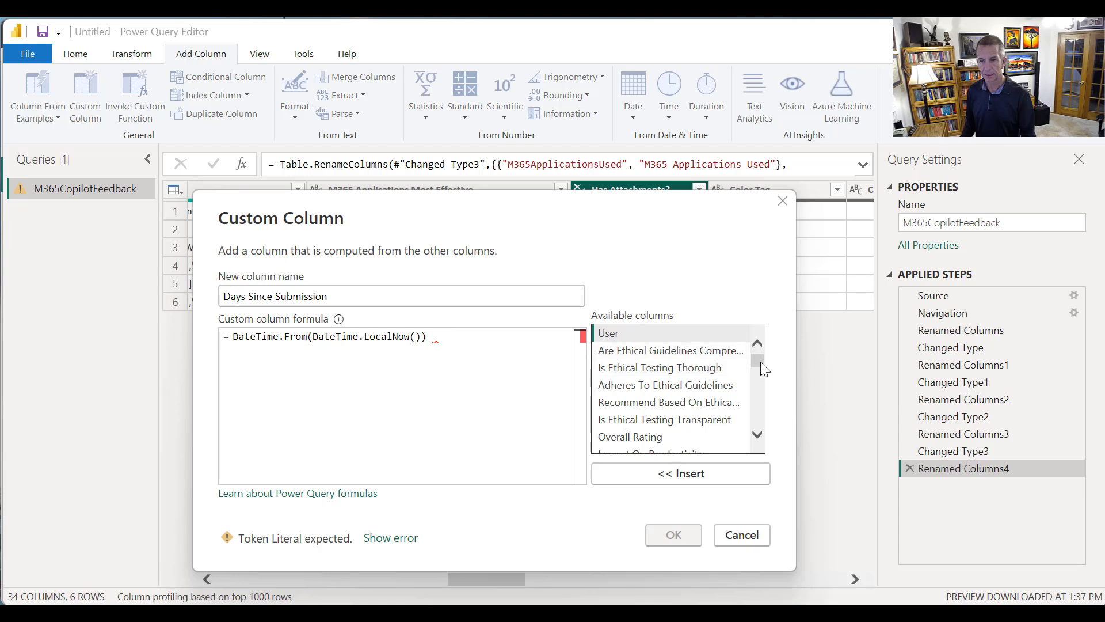
scroll(747, 378, down, 4)
scroll(739, 394, down, 1)
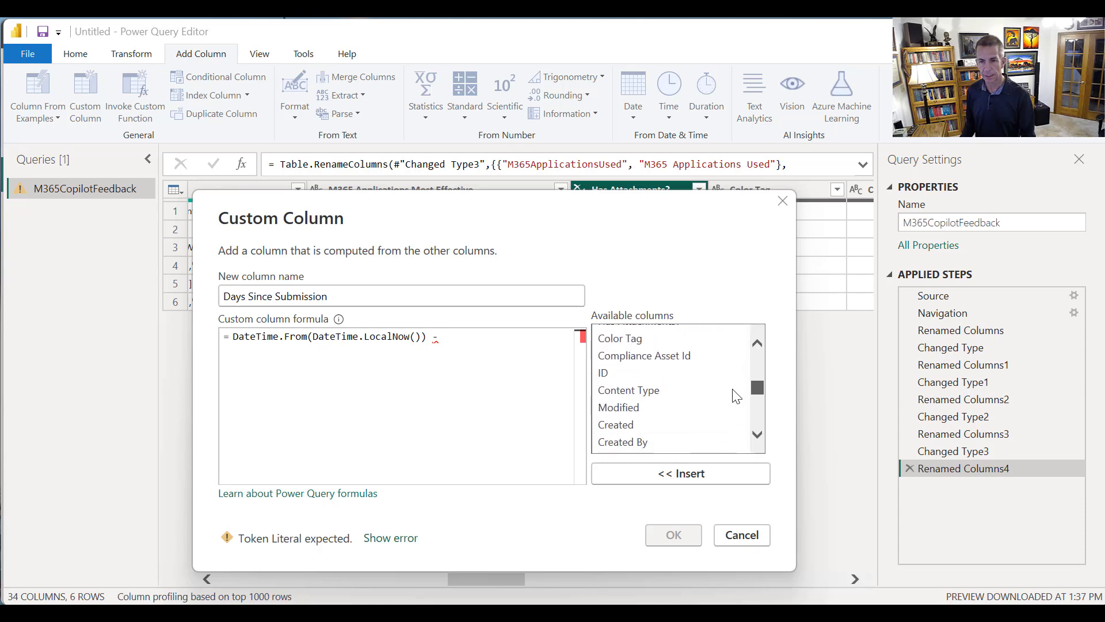
double_click(636, 424)
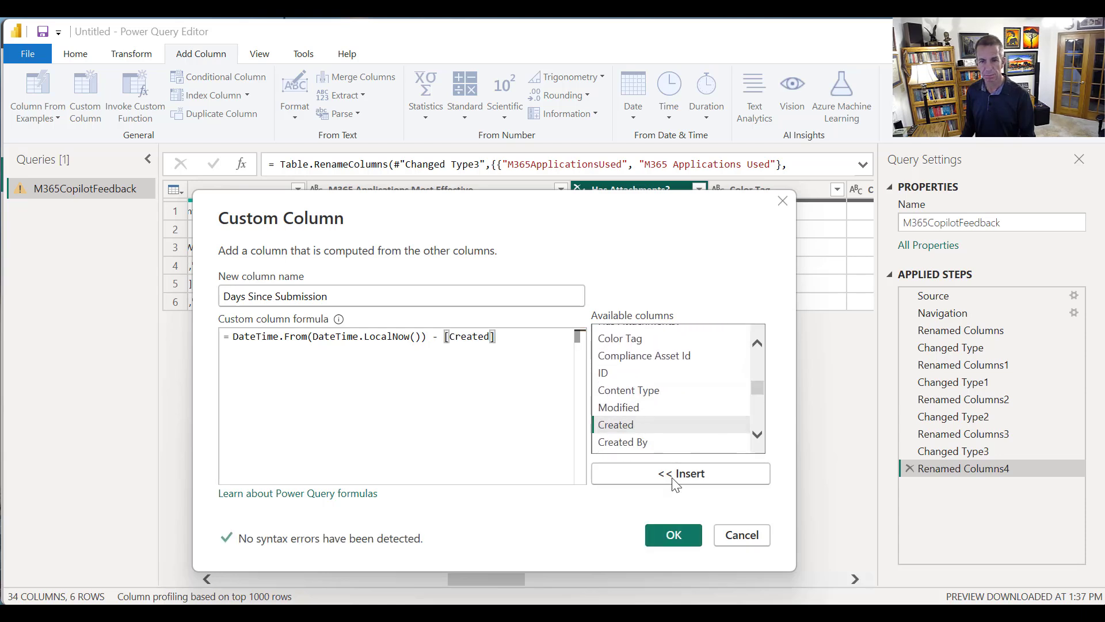
click(677, 536)
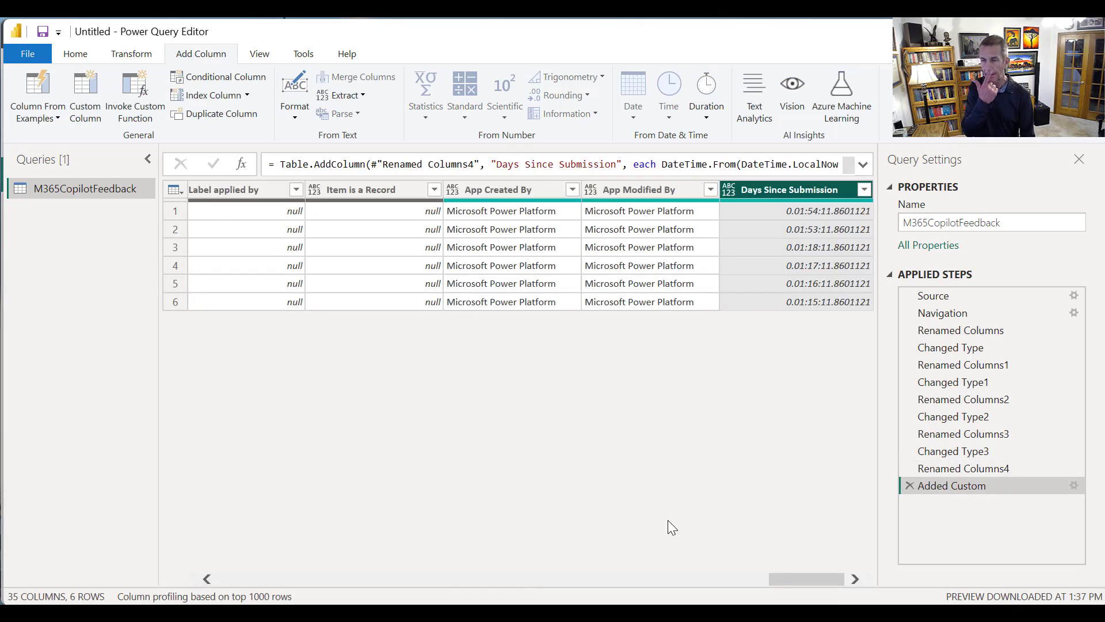
Change the data type of the Days Since Submission column to Whole Number
right_click(783, 193)
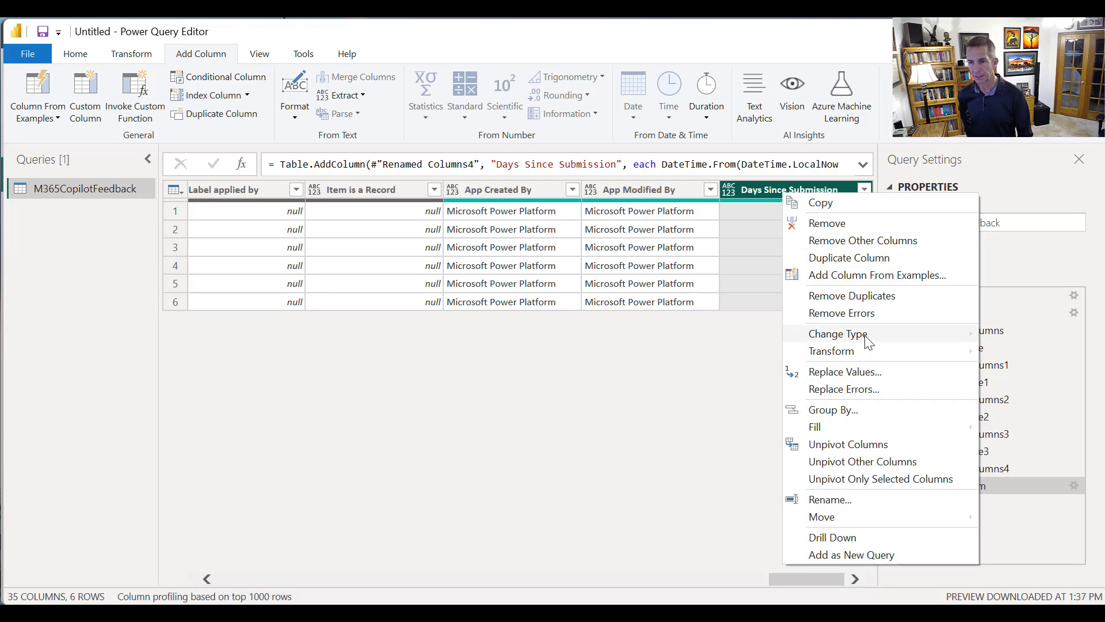
mouse_move(869, 342)
click(1024, 369)
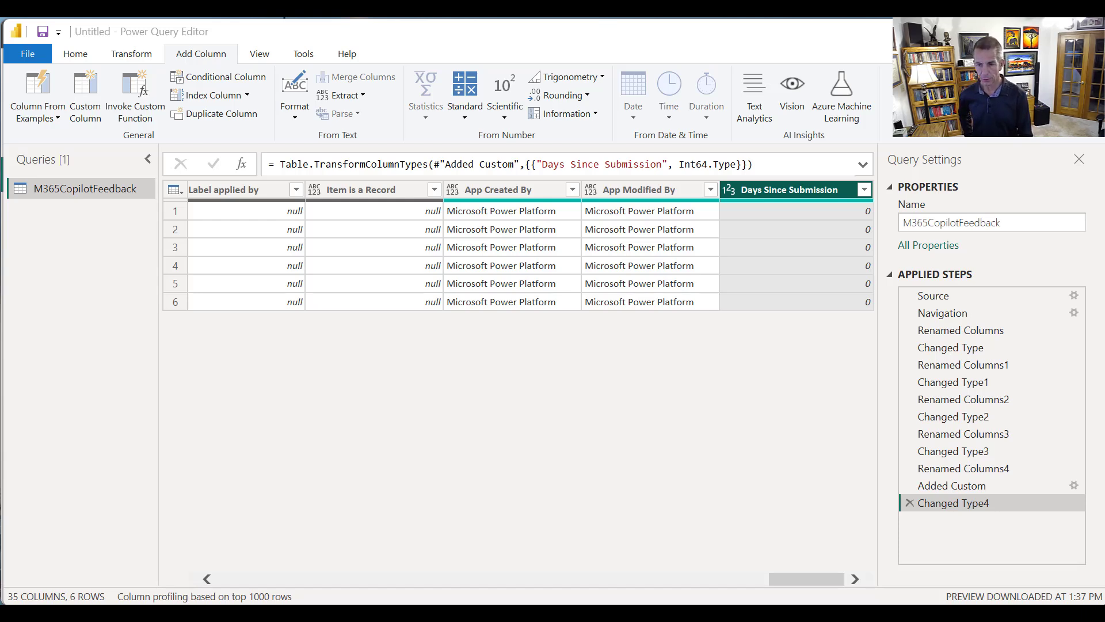
Unpivot only the five adjacent ethics columns, from Are Ethical Guidelines Comprehensive through Is Ethical Testing Transparent
drag(782, 578, 231, 578)
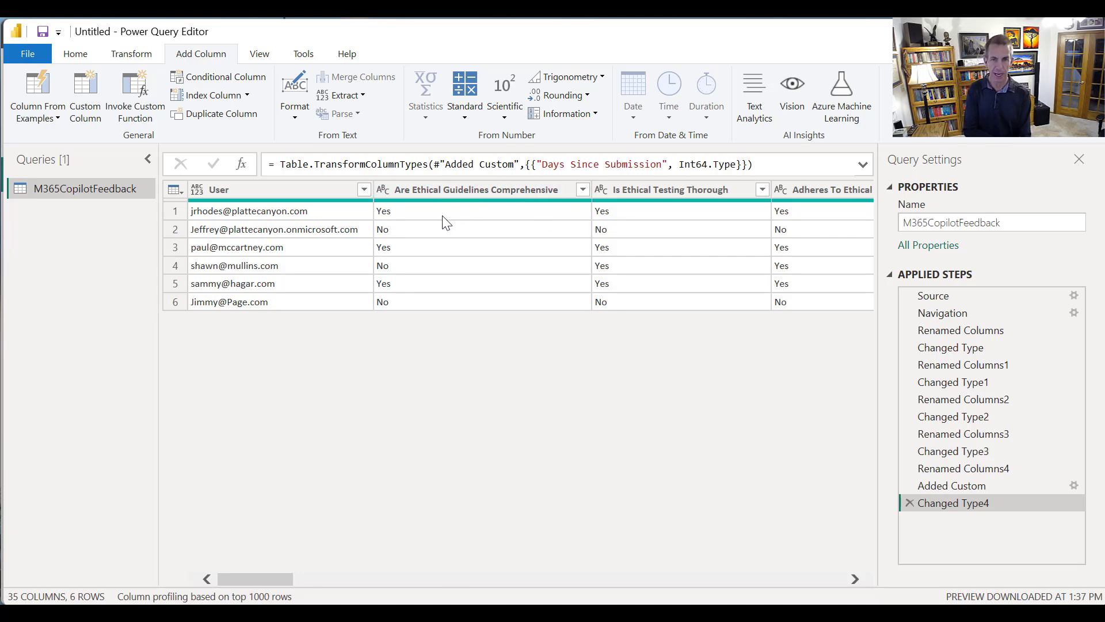
click(465, 191)
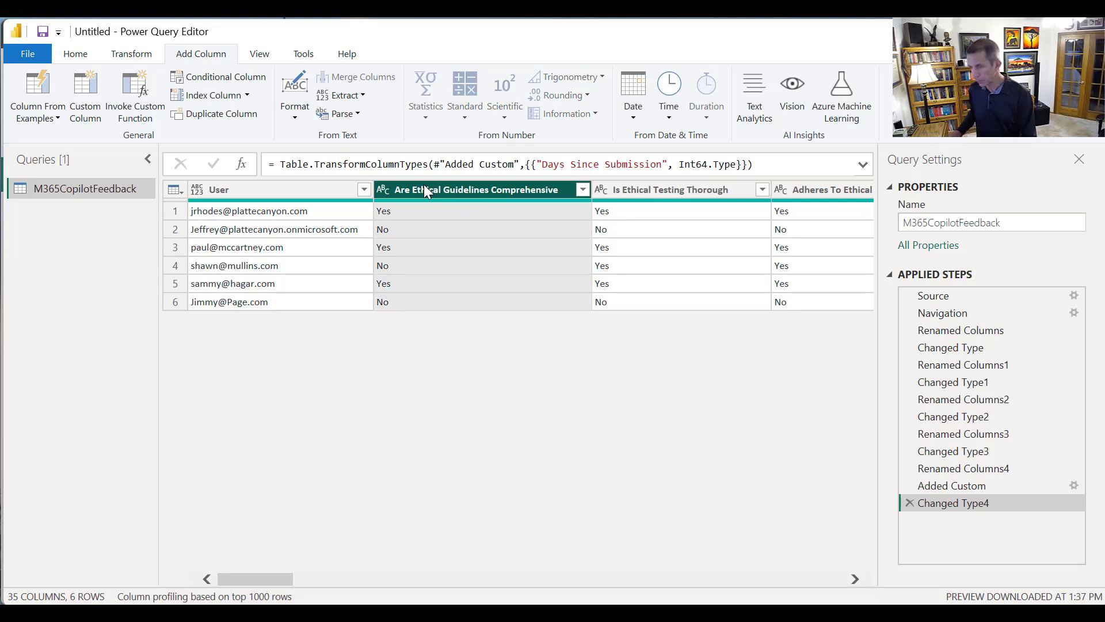
key(shift+Right)
key(shift+Right)
key(shift+Right)
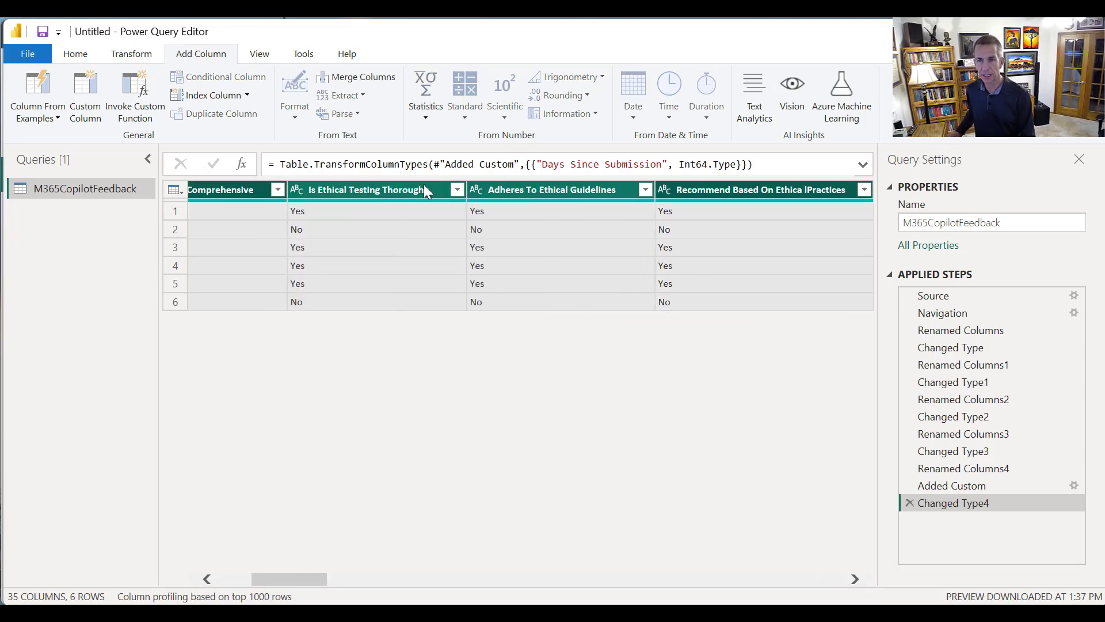
key(shift+Right)
key(shift+Right)
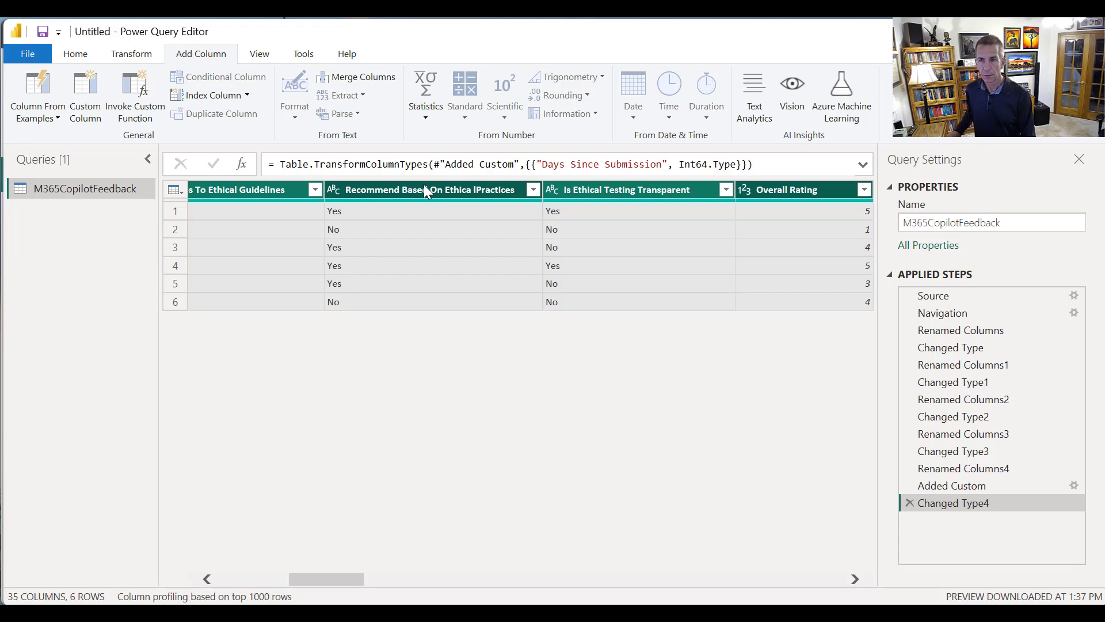
key(shift+Left)
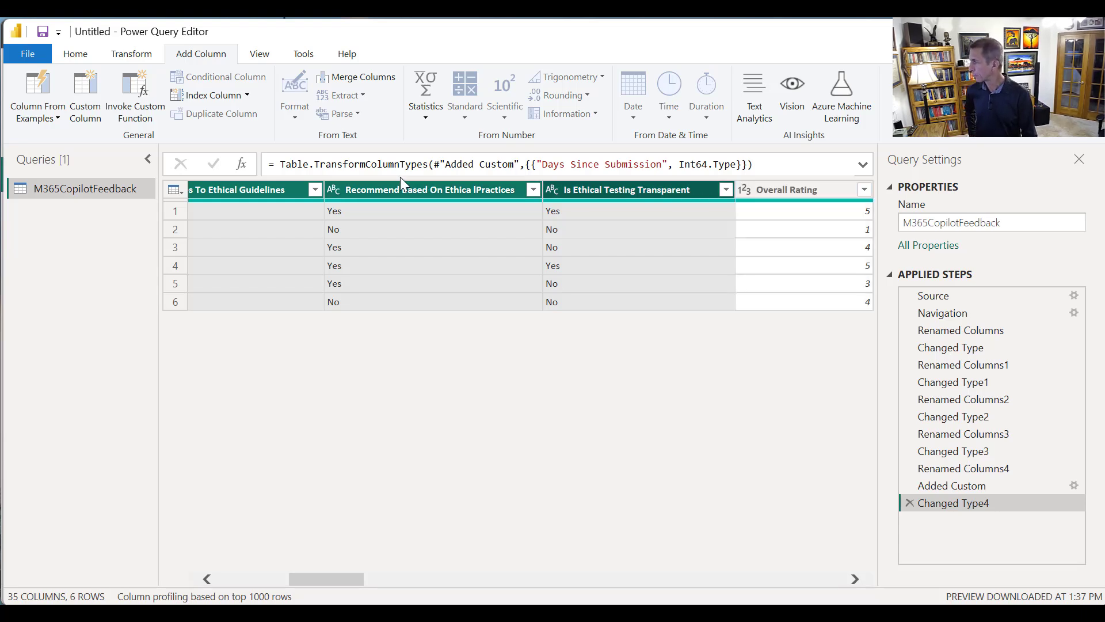
right_click(603, 188)
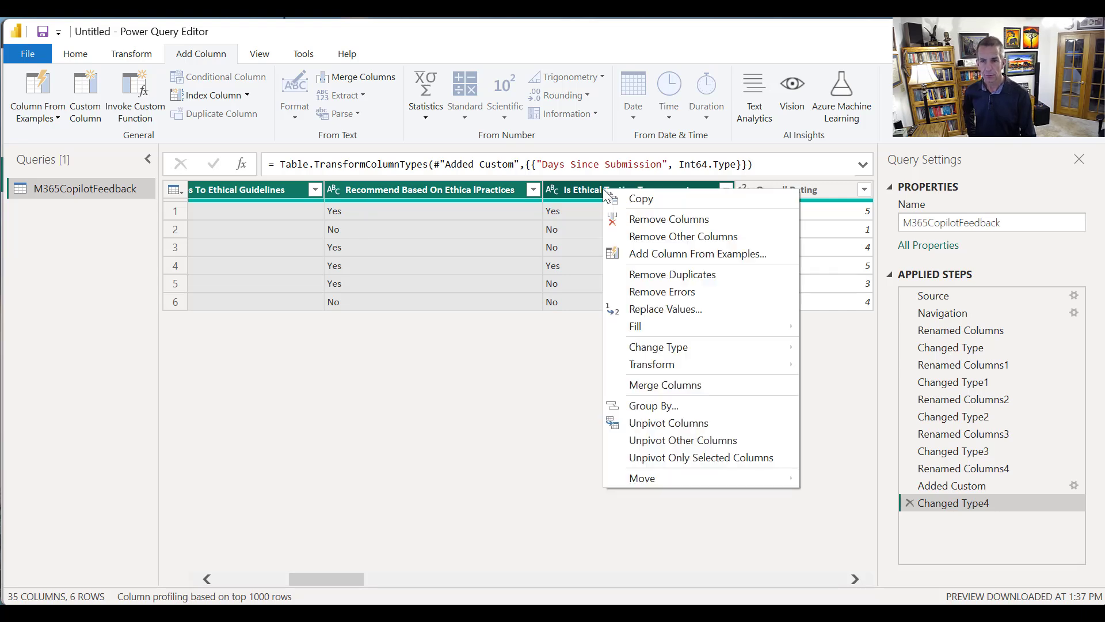
click(688, 460)
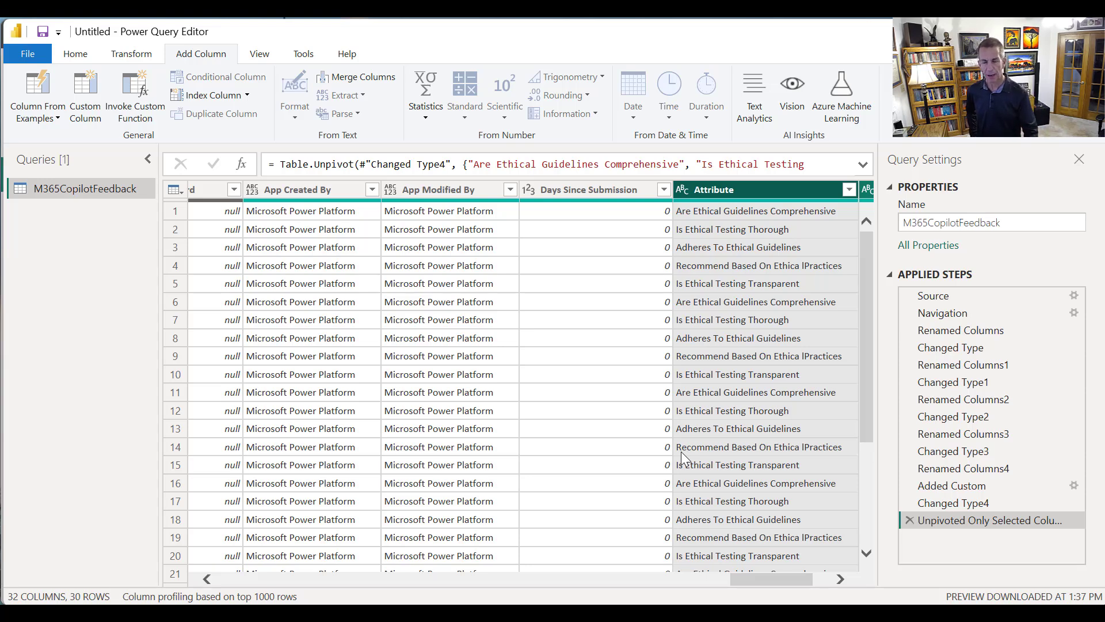
Rename the unpivoted Attribute column to "Copilot Question"
drag(869, 428, 862, 540)
drag(792, 583, 820, 579)
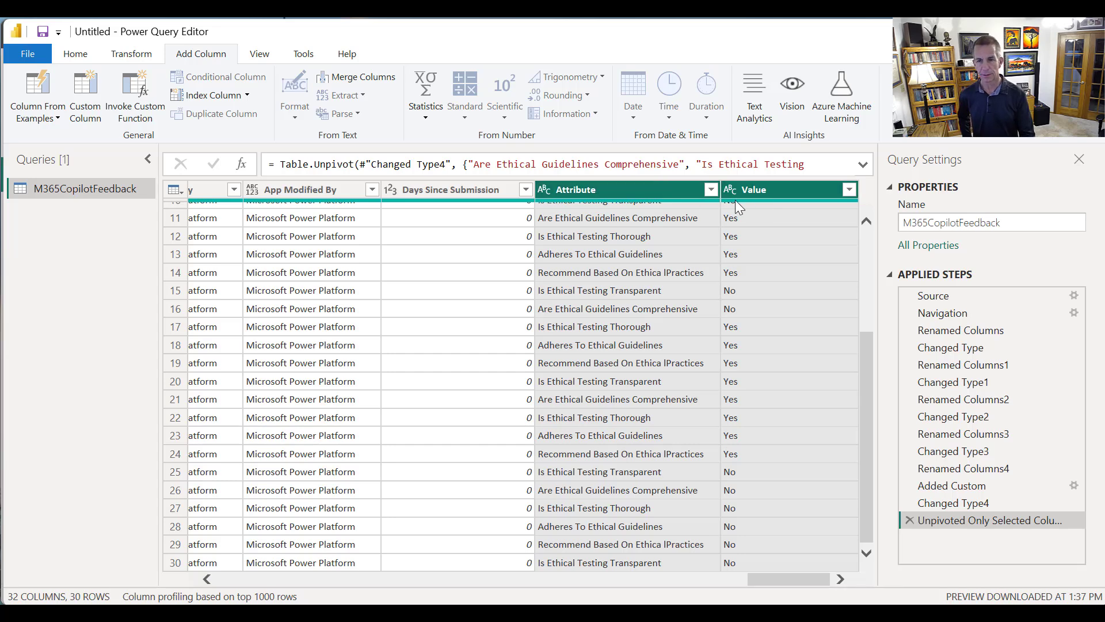
right_click(610, 189)
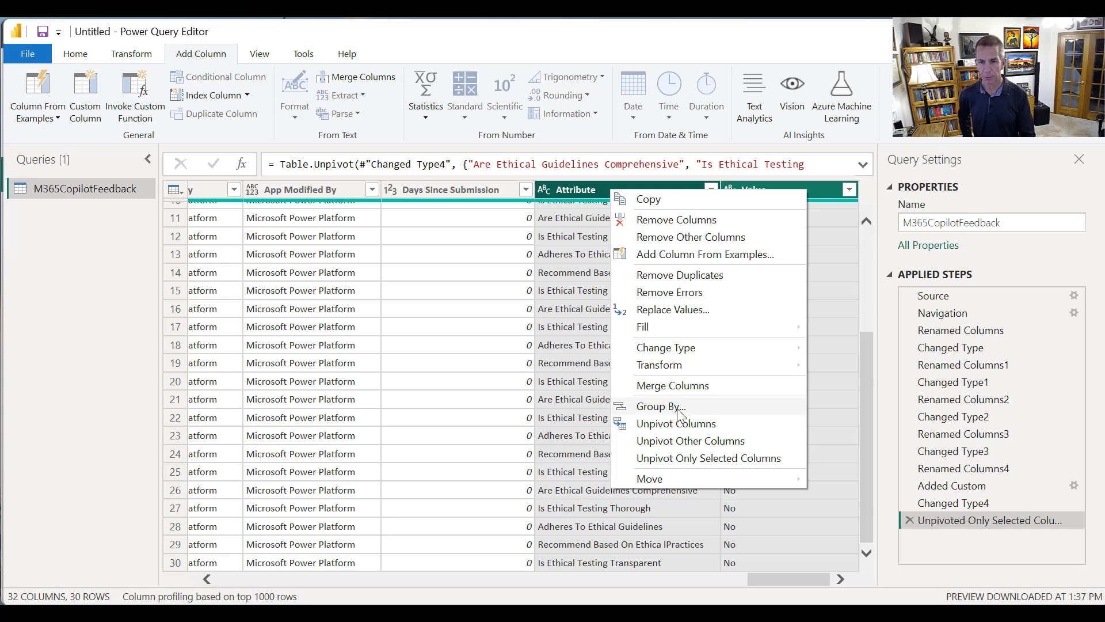
click(609, 311)
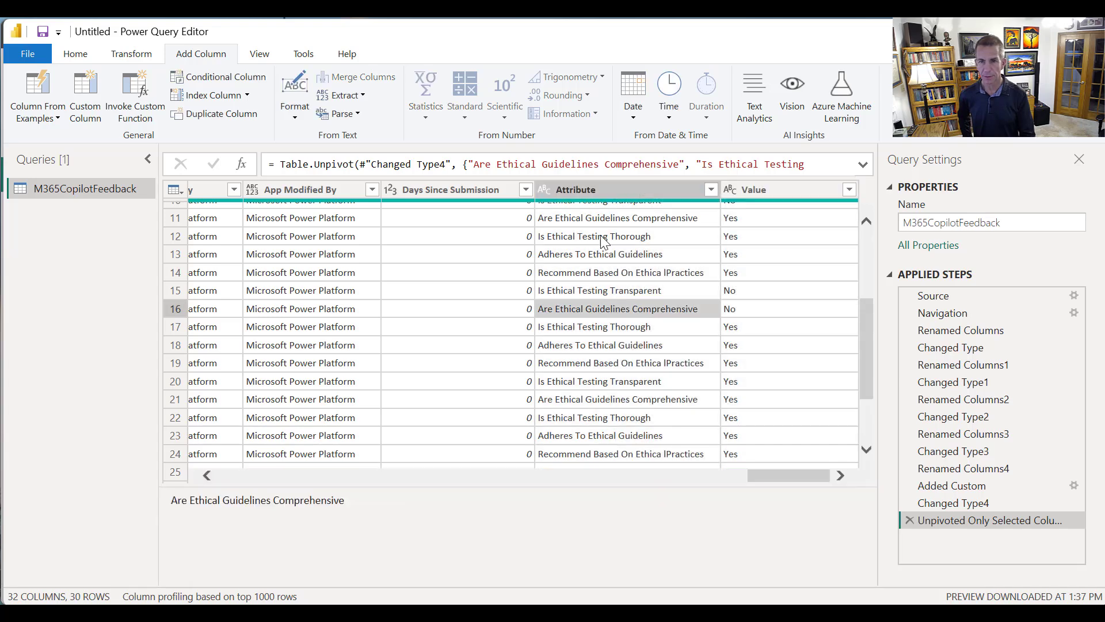
right_click(599, 196)
key(Escape)
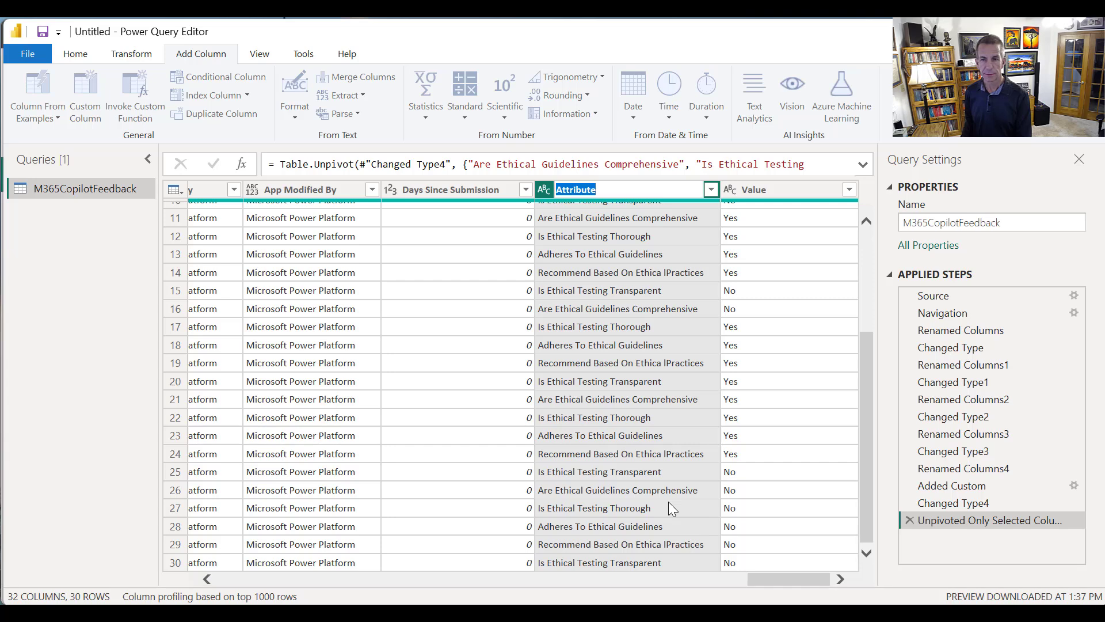
text(Setting)
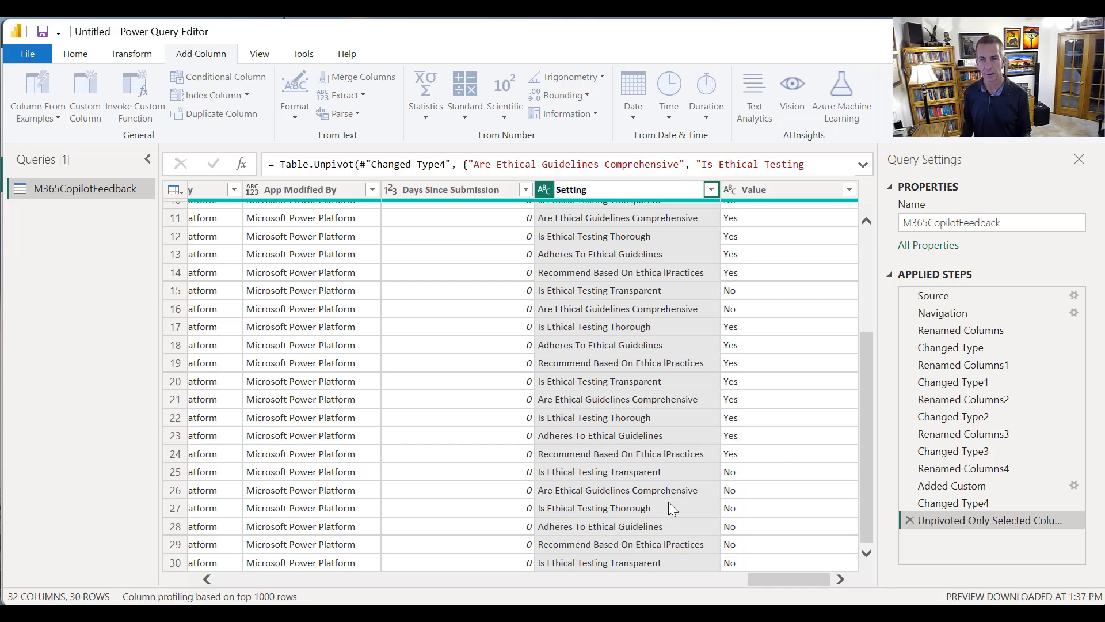
key(BackSpace)
key(BackSpace)
key(BackSpace)
key(BackSpace)
key(BackSpace)
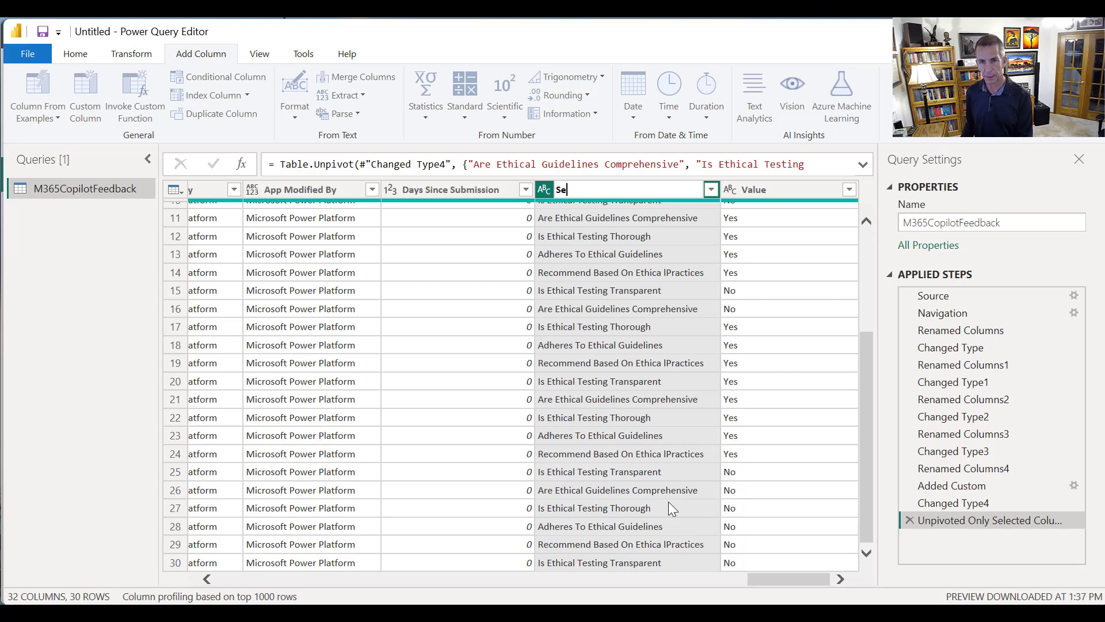
key(BackSpace)
key(BackSpace)
text(Cop)
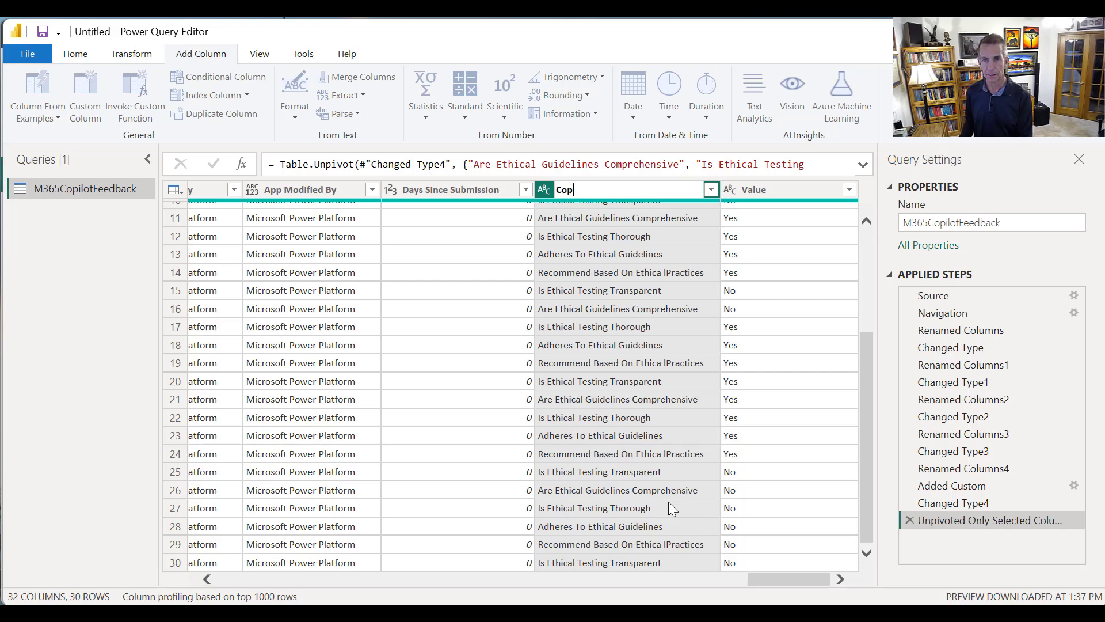
text(ilot Que)
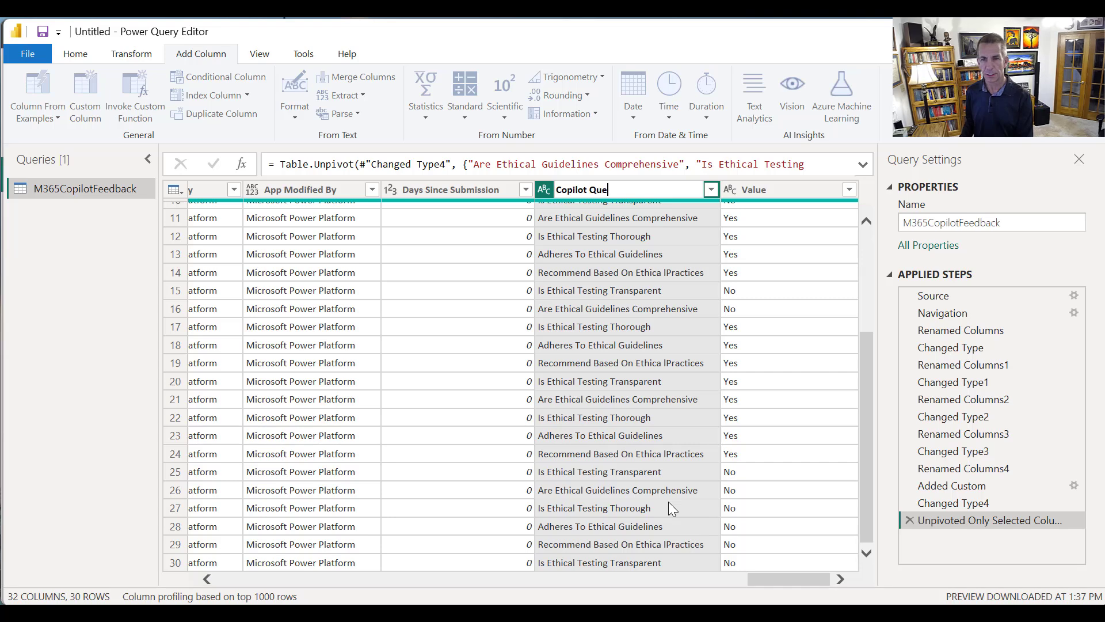
text(stion)
key(Return)
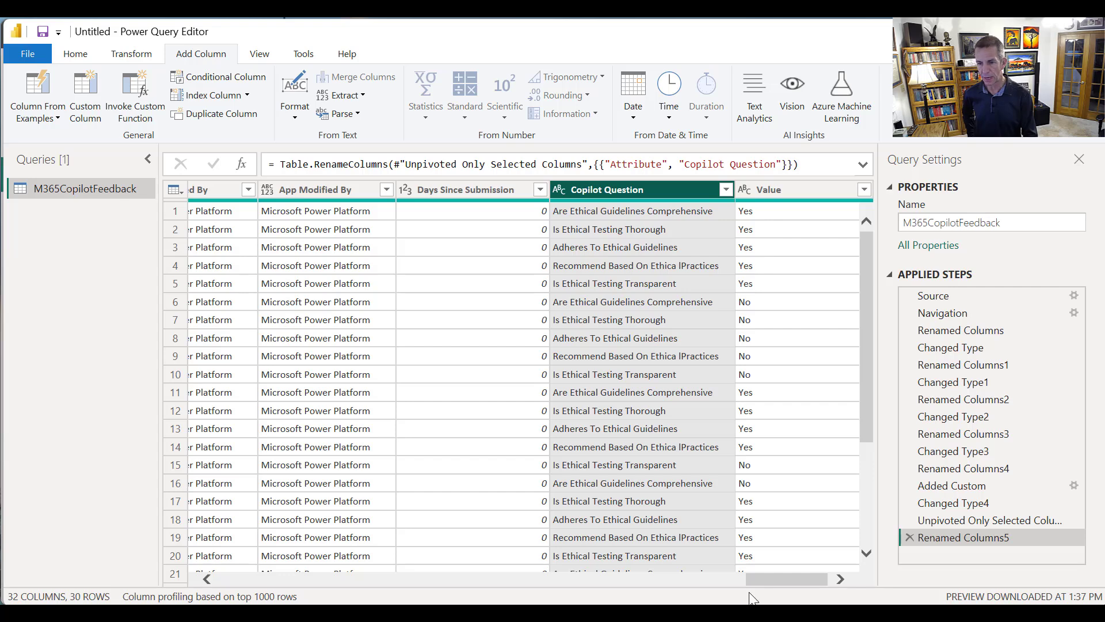
Parse the M365 Applications Used column as JSON, transforming the existing column
drag(776, 578, 824, 574)
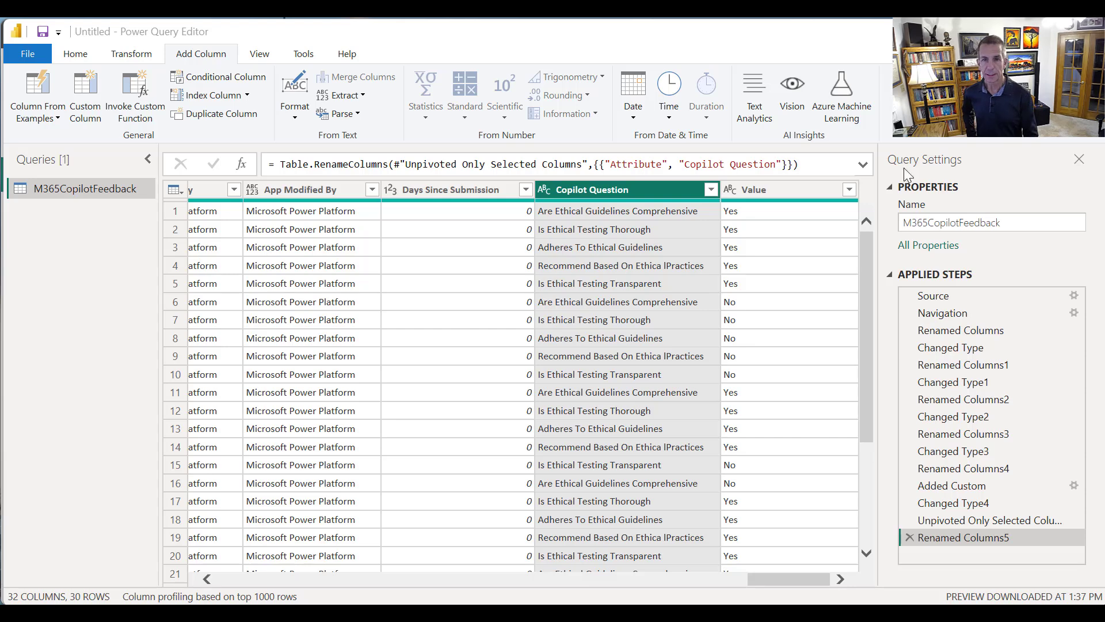
drag(864, 404, 863, 344)
drag(763, 579, 339, 600)
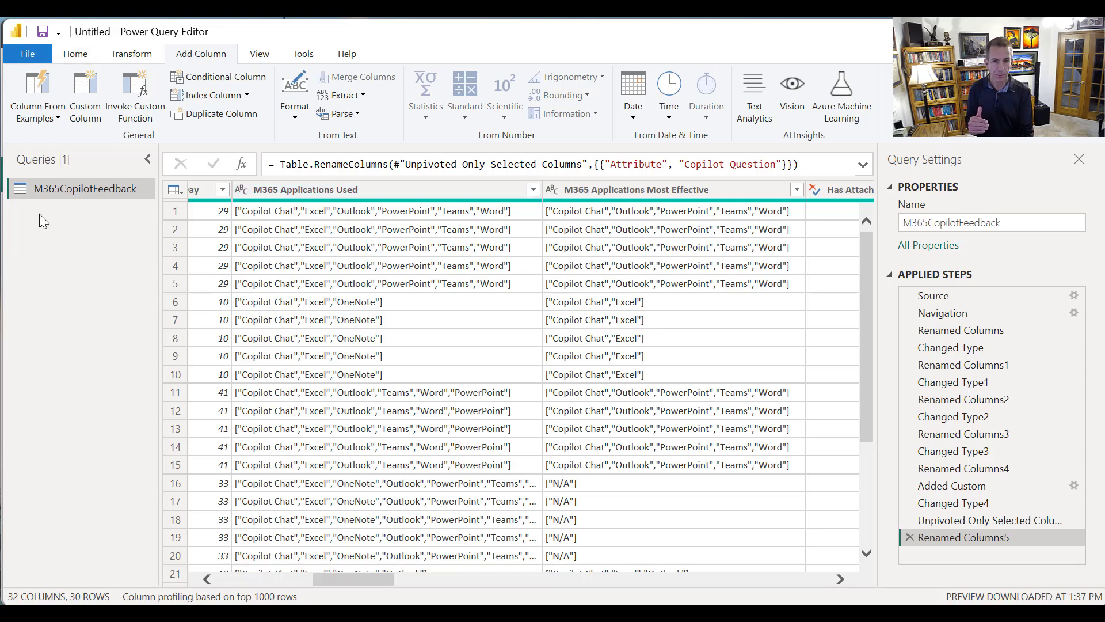
click(294, 309)
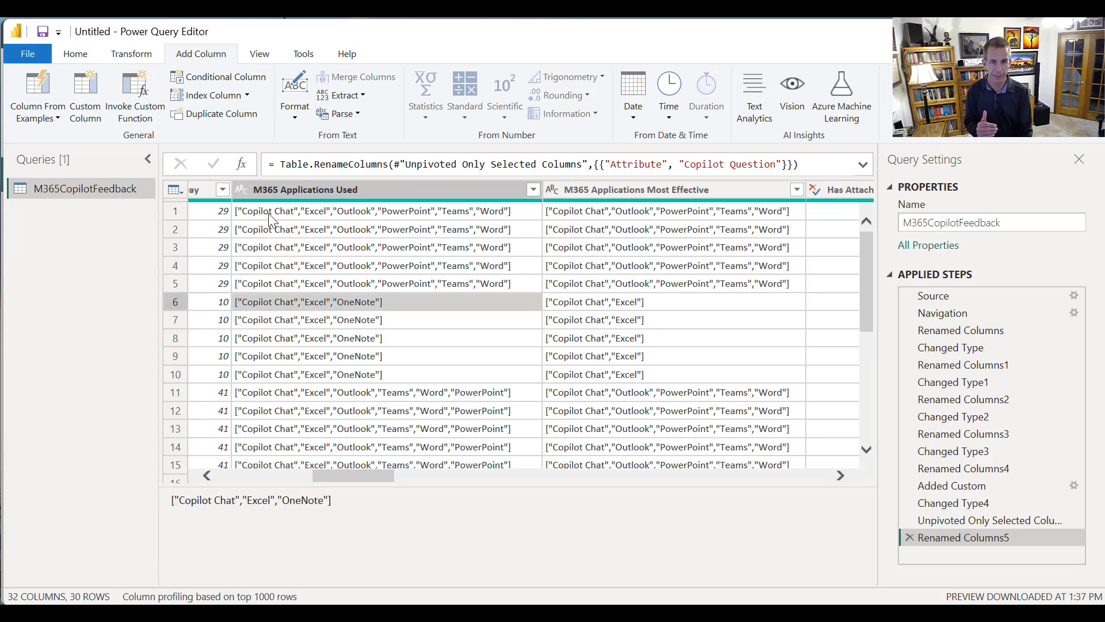
click(268, 213)
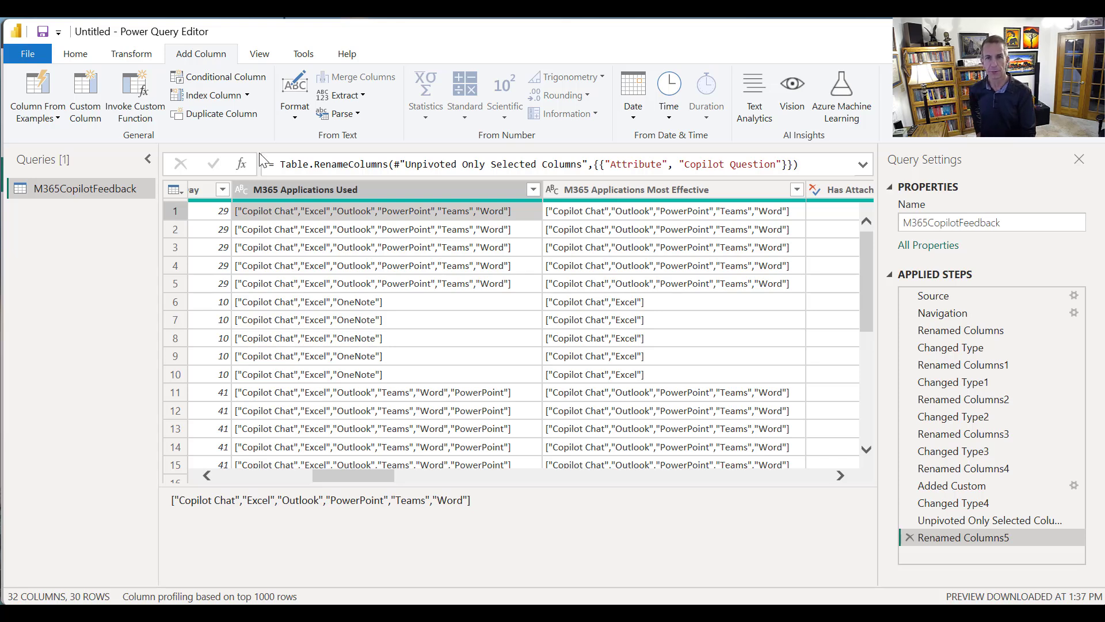
click(130, 58)
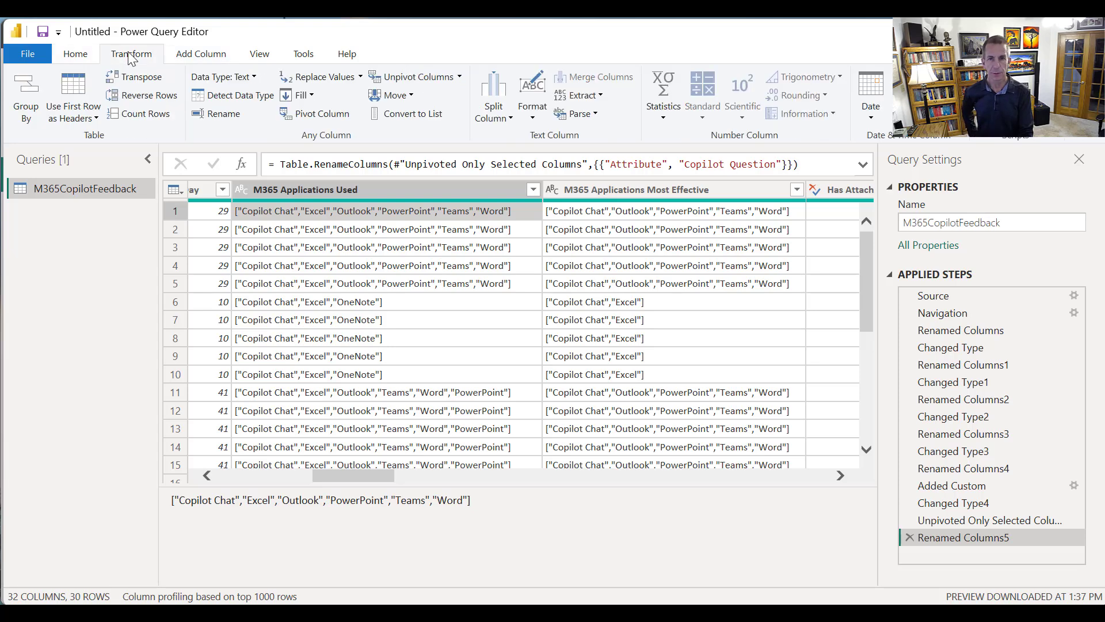
click(383, 189)
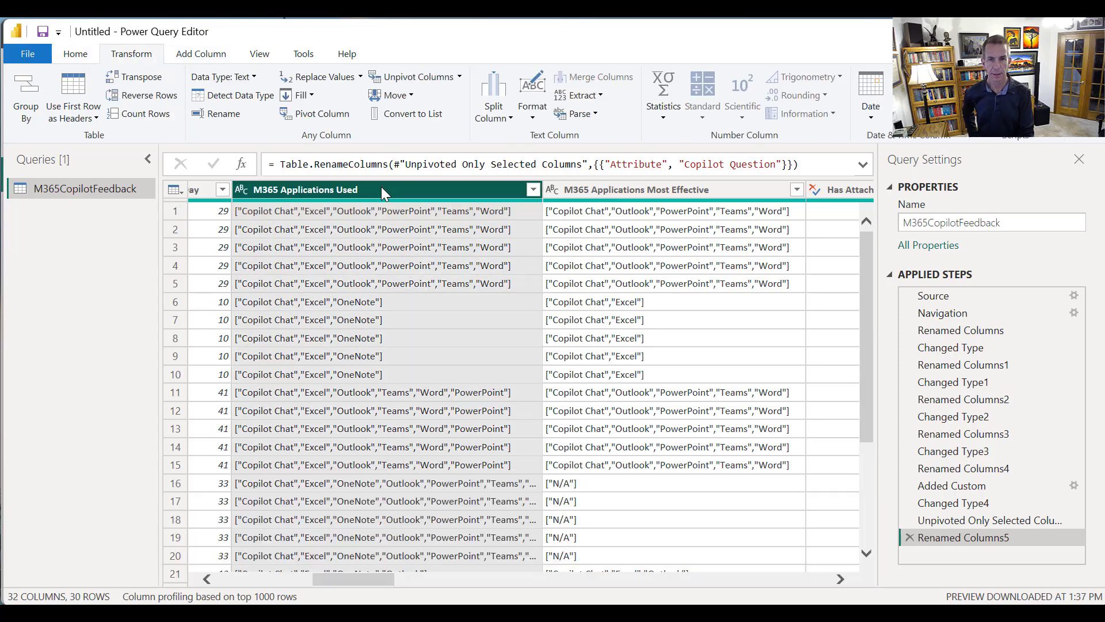
click(581, 113)
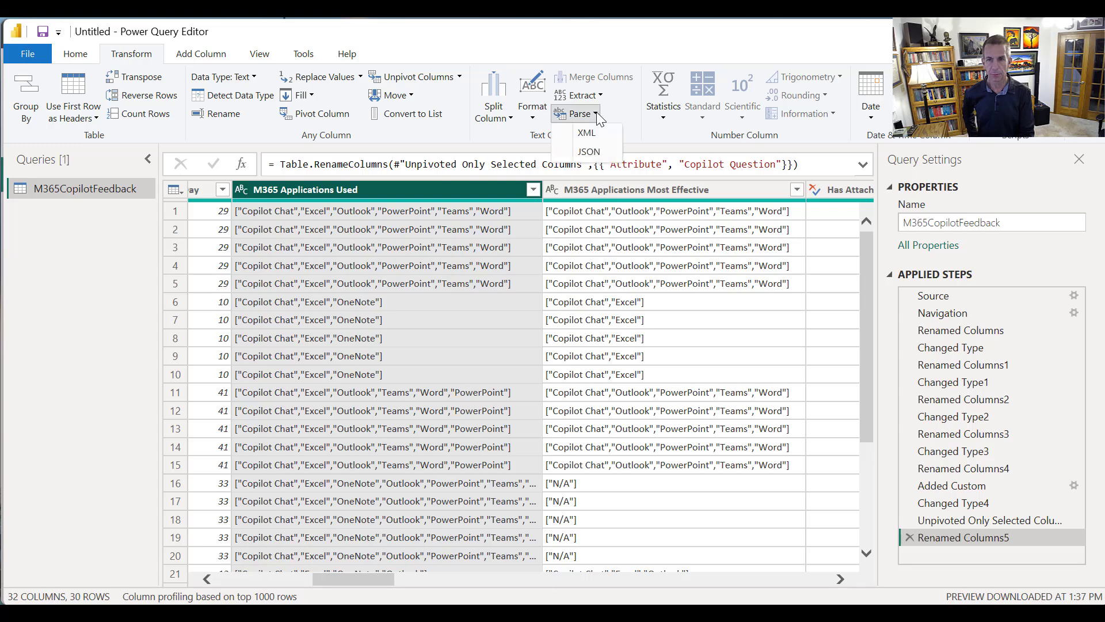
click(590, 152)
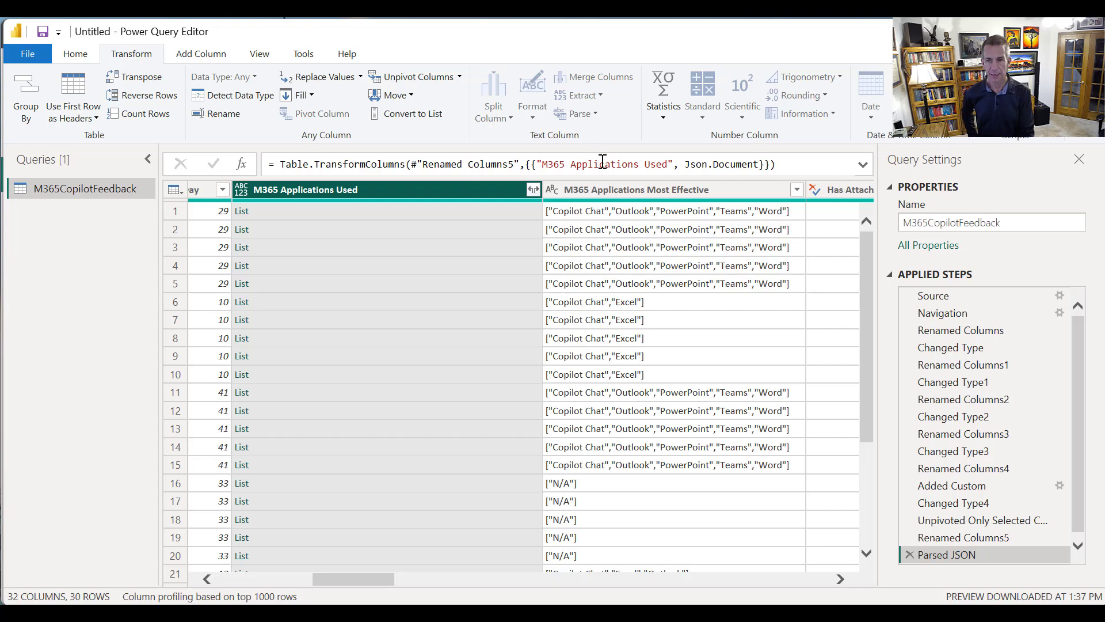
Expand the lists in the M365 Applications Used column to new rows
right_click(529, 190)
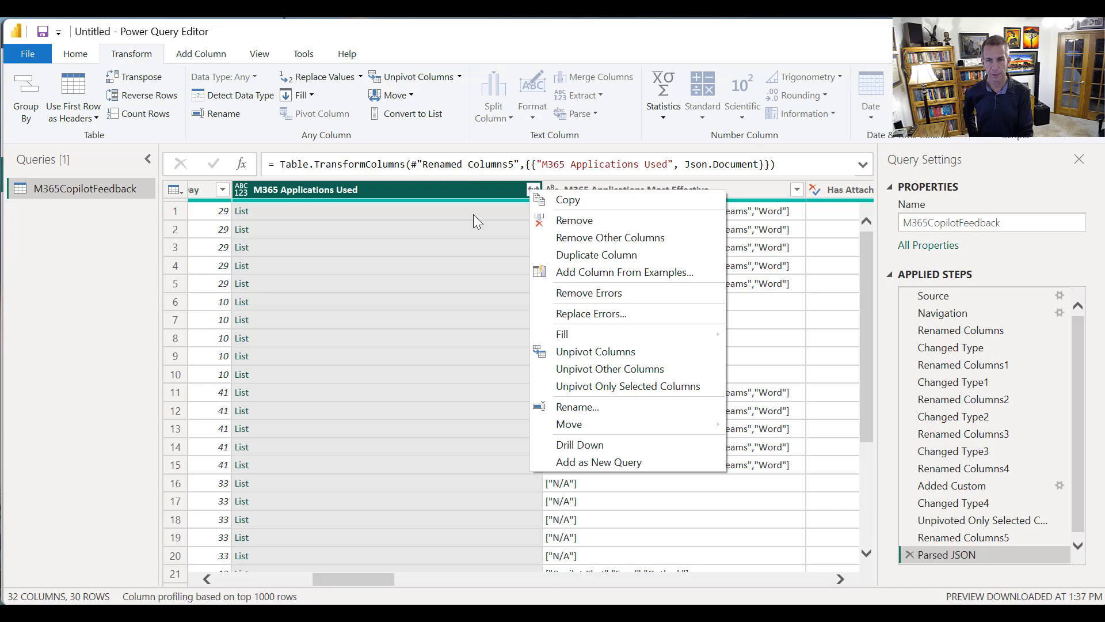
click(483, 197)
click(534, 190)
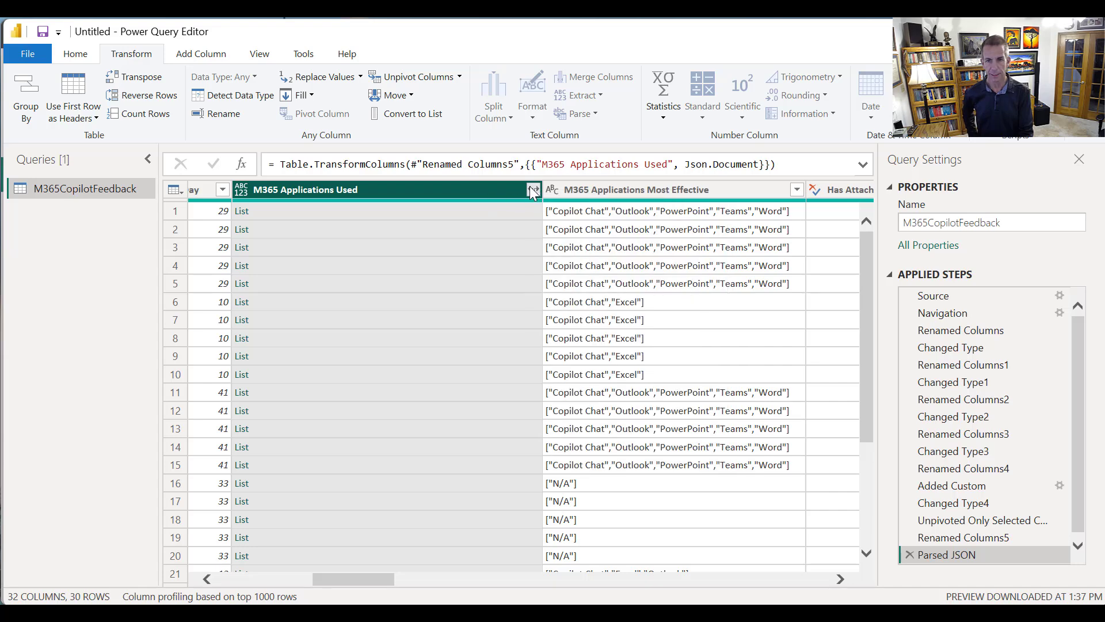
click(489, 211)
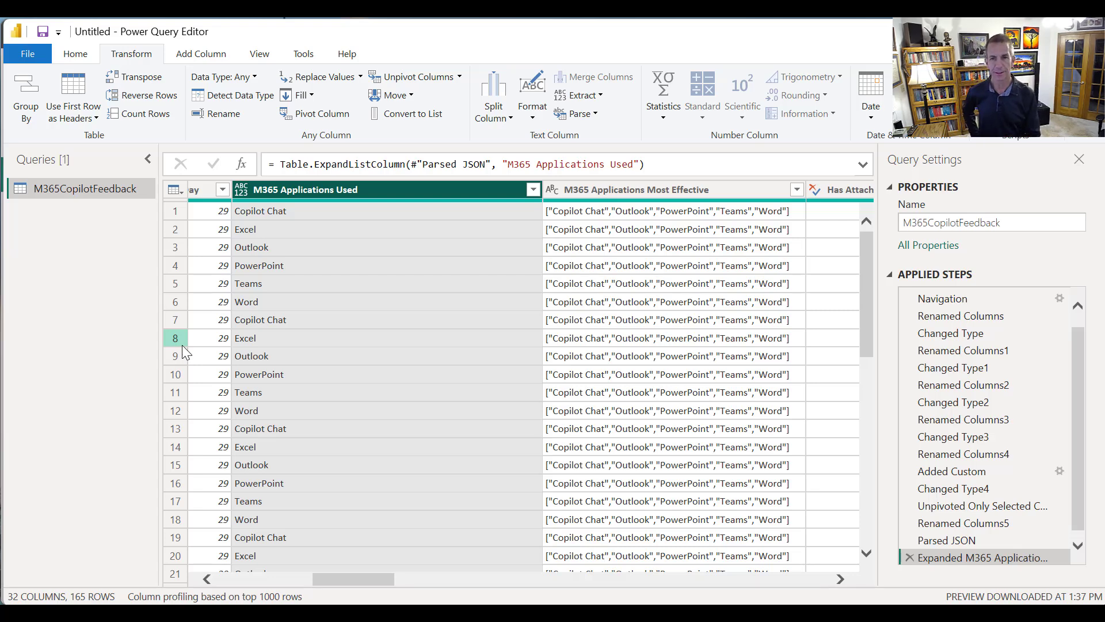
Parse the M365 Applications Most Effective column as JSON and expand its lists to new rows
click(638, 183)
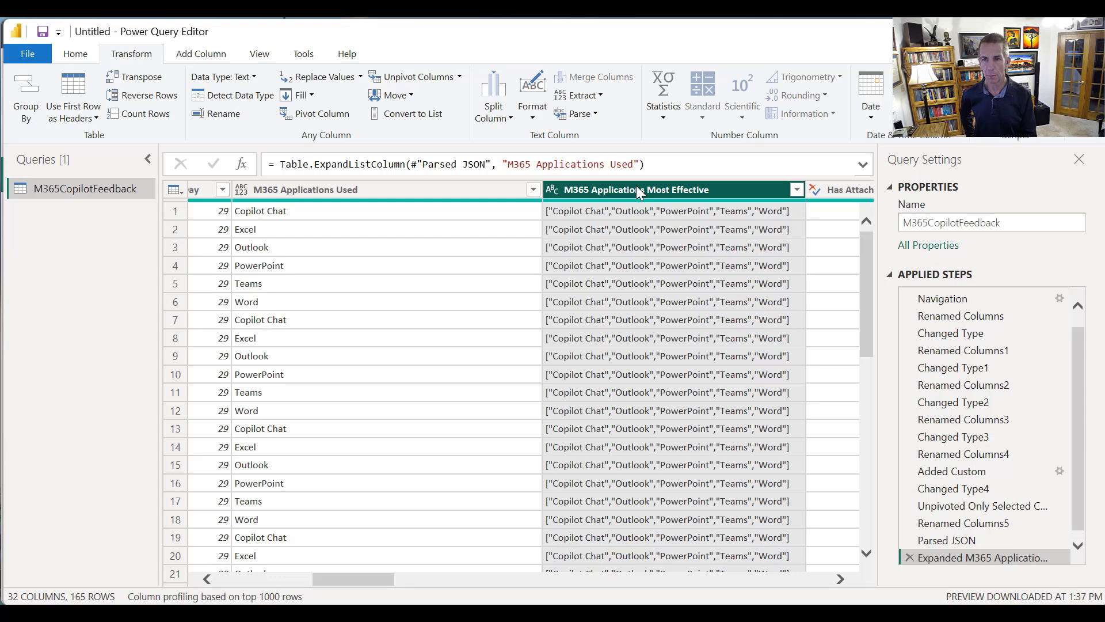
click(598, 115)
click(589, 152)
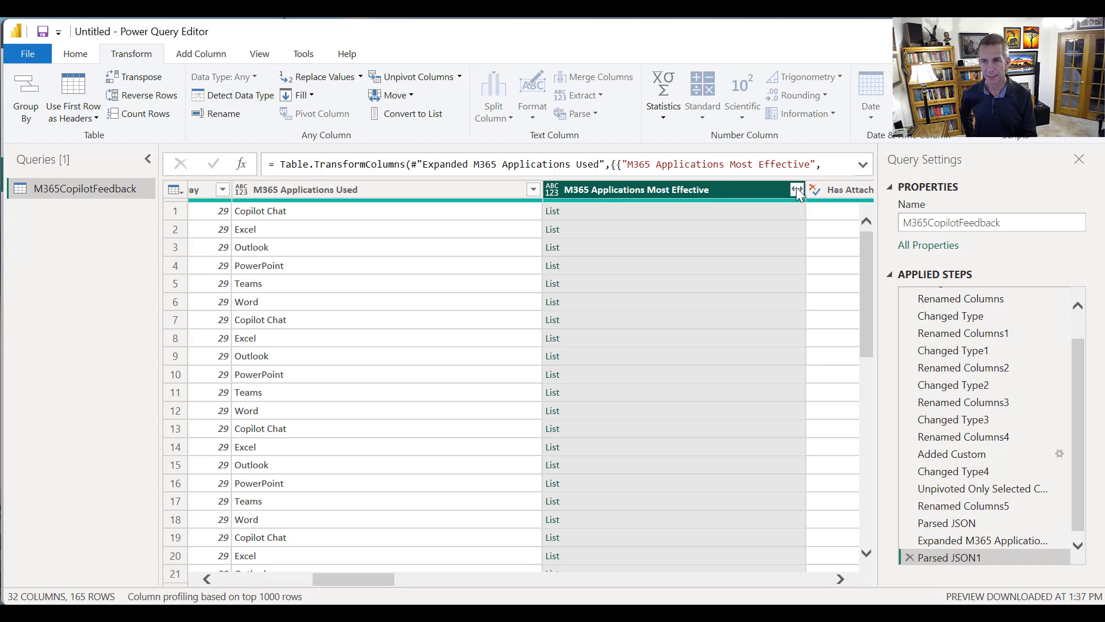
click(796, 189)
click(716, 212)
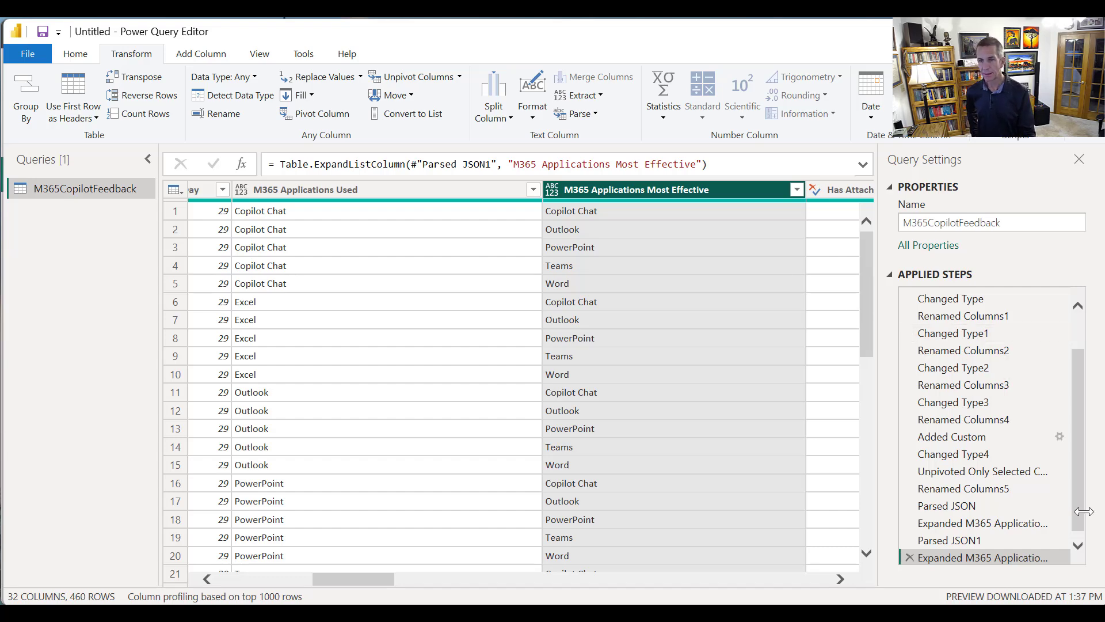
Close the query editor with the changes applied and save the report as a .pbix file named Video_CopilotPowerBI
click(76, 54)
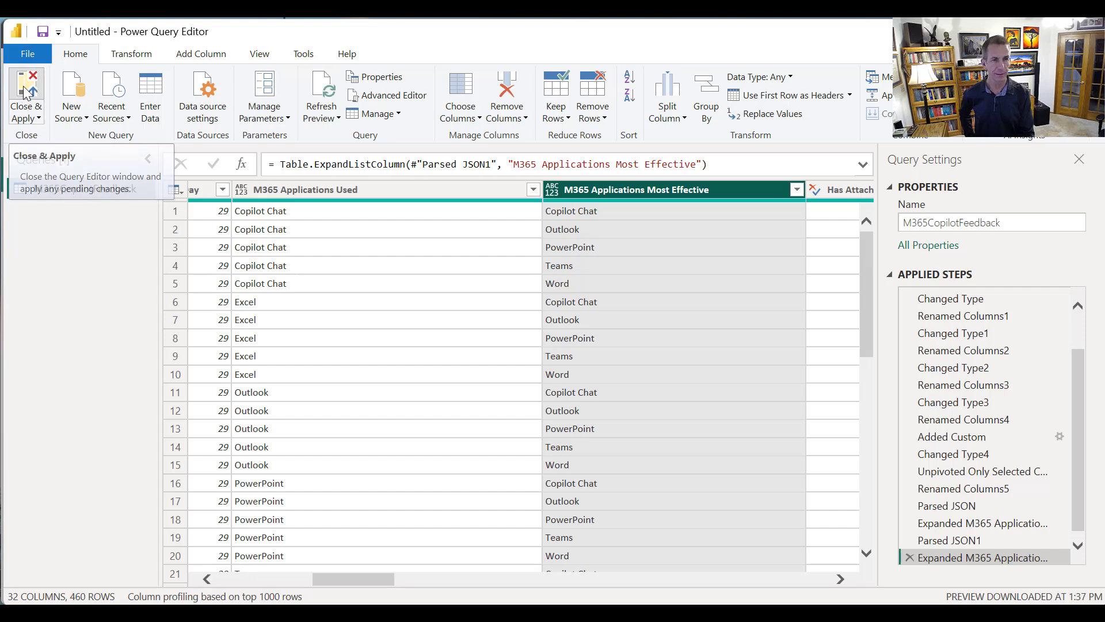
click(25, 92)
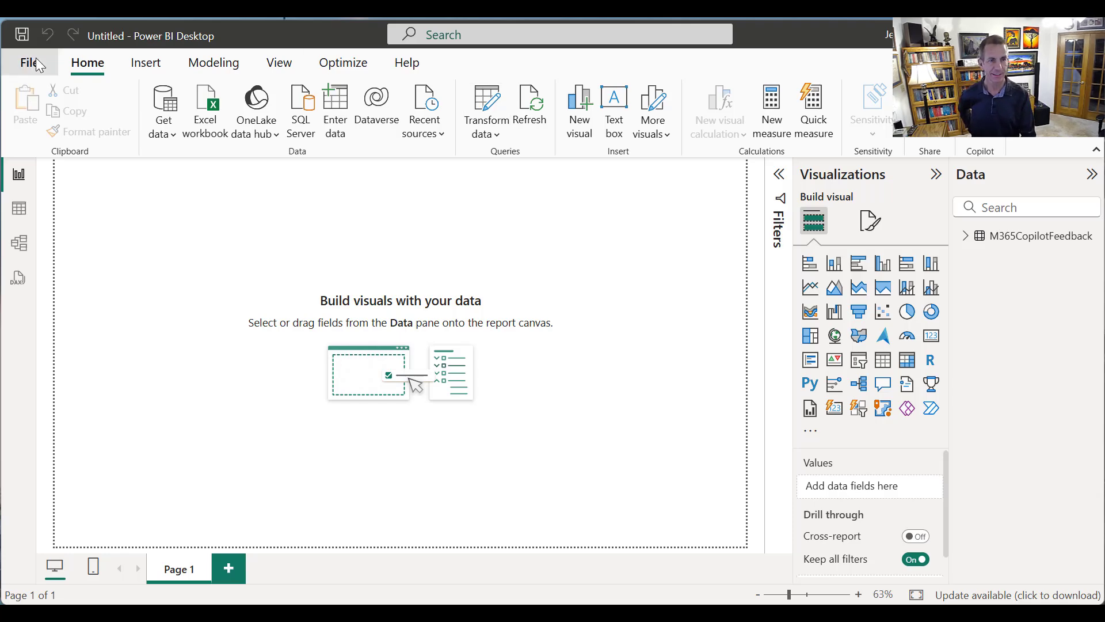
click(38, 64)
click(112, 224)
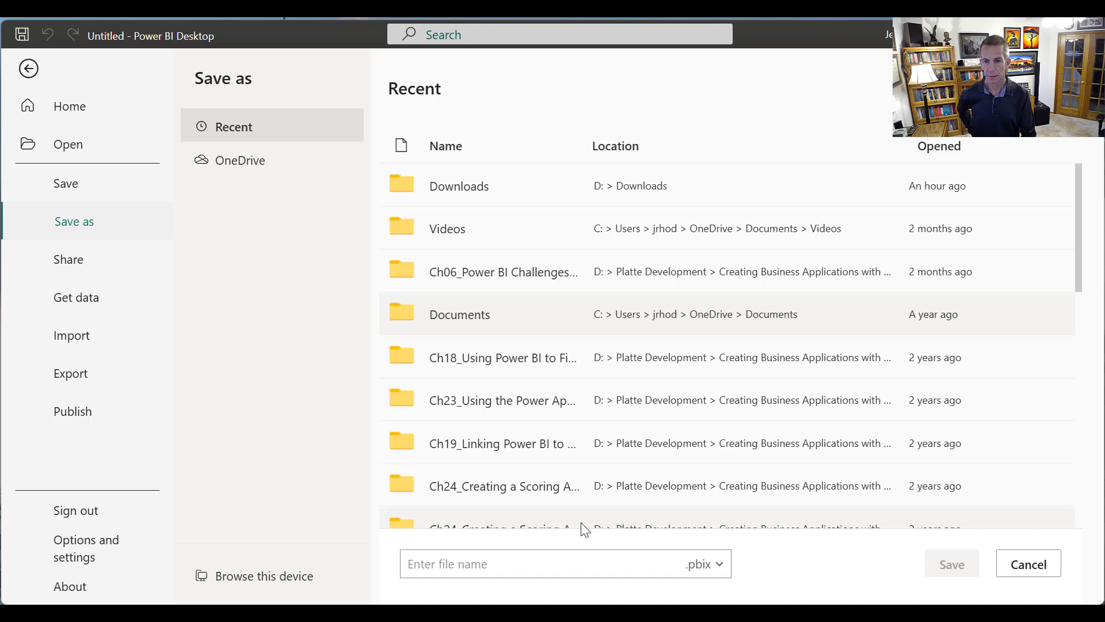
click(552, 565)
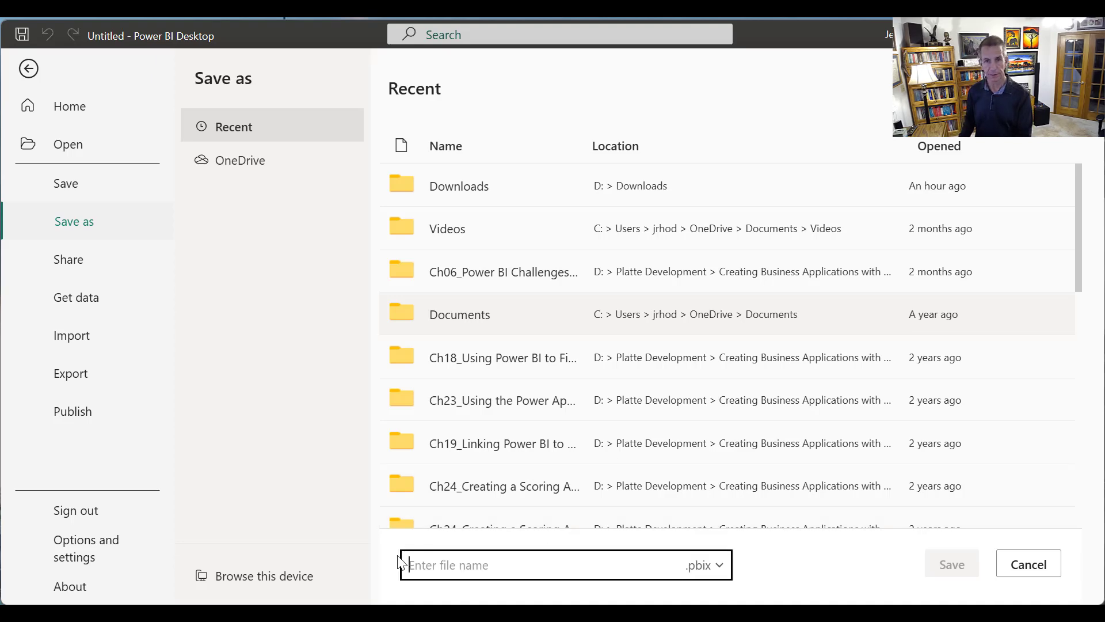
text(V)
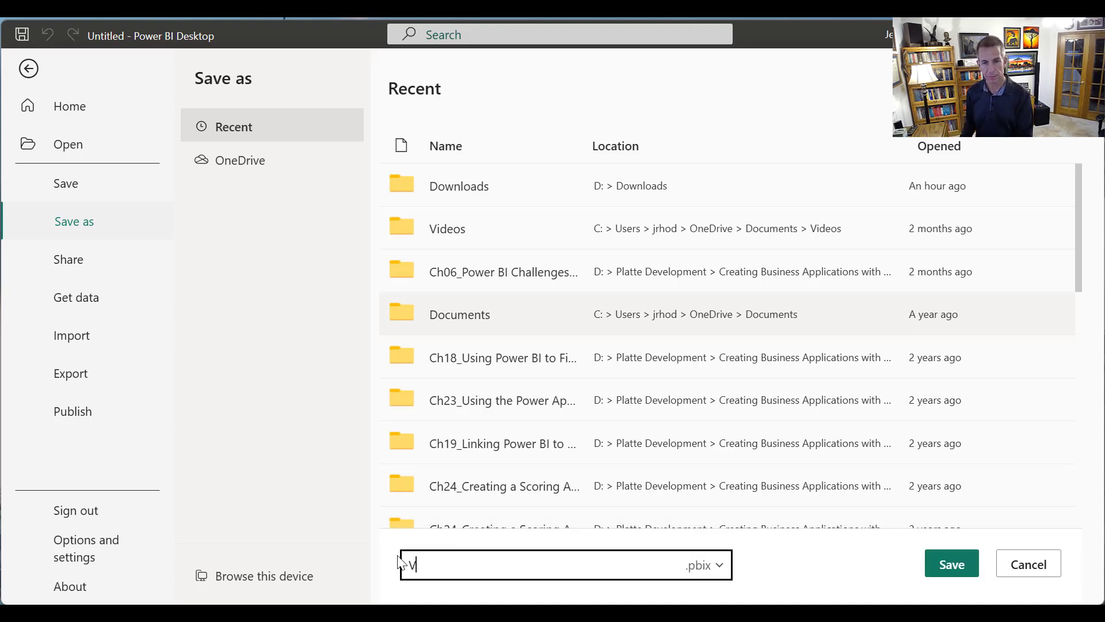
text(ideo)
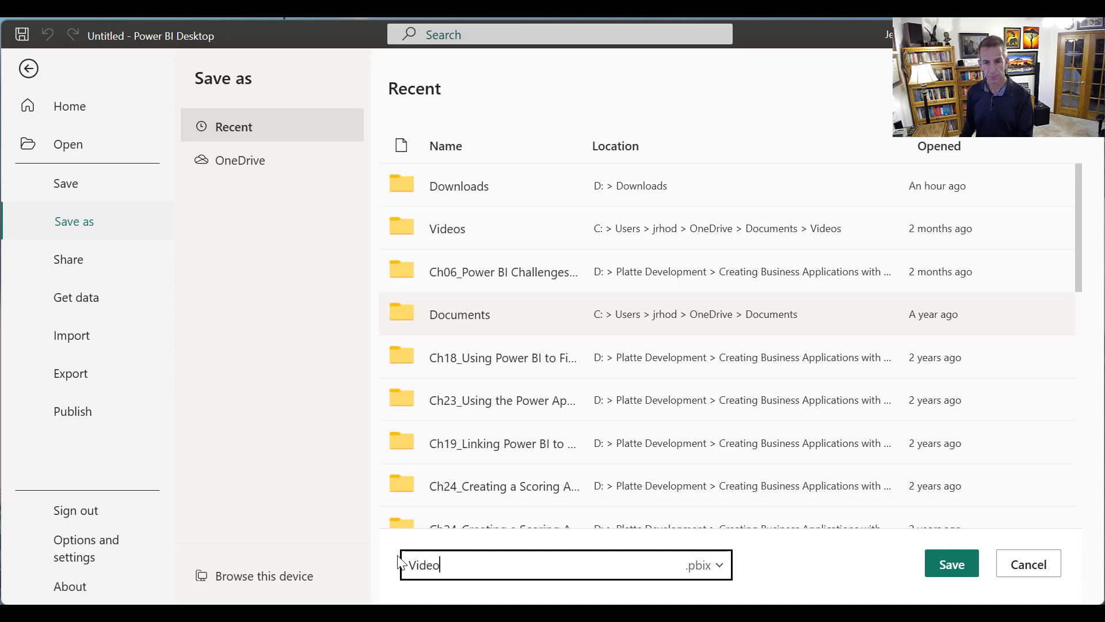
text(+)
key(BackSpace)
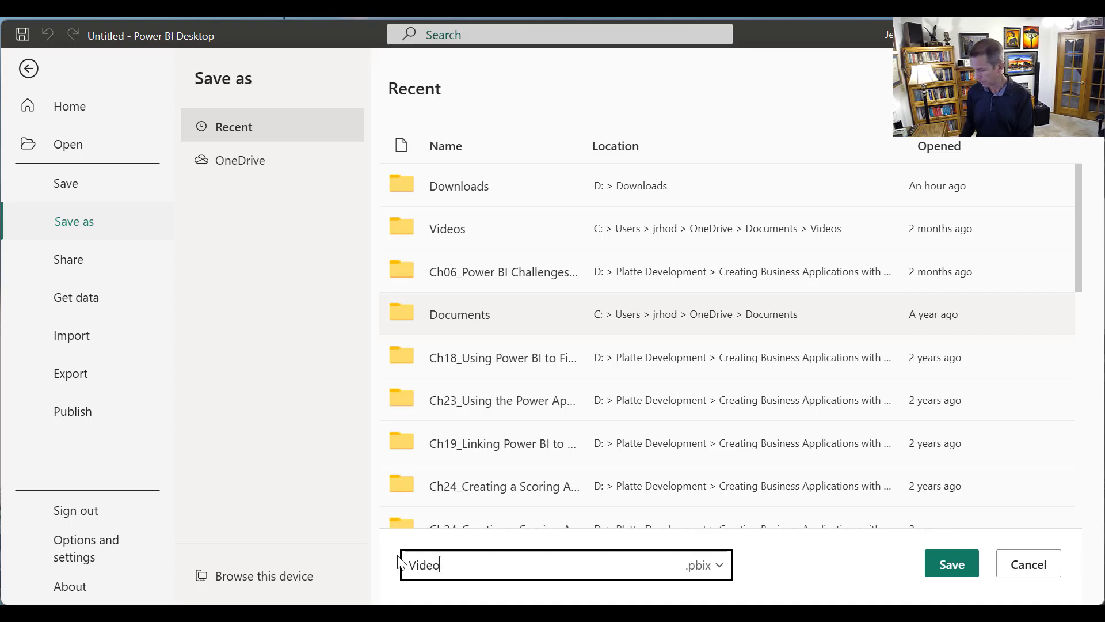
text(_Com)
key(BackSpace)
text(pilotP)
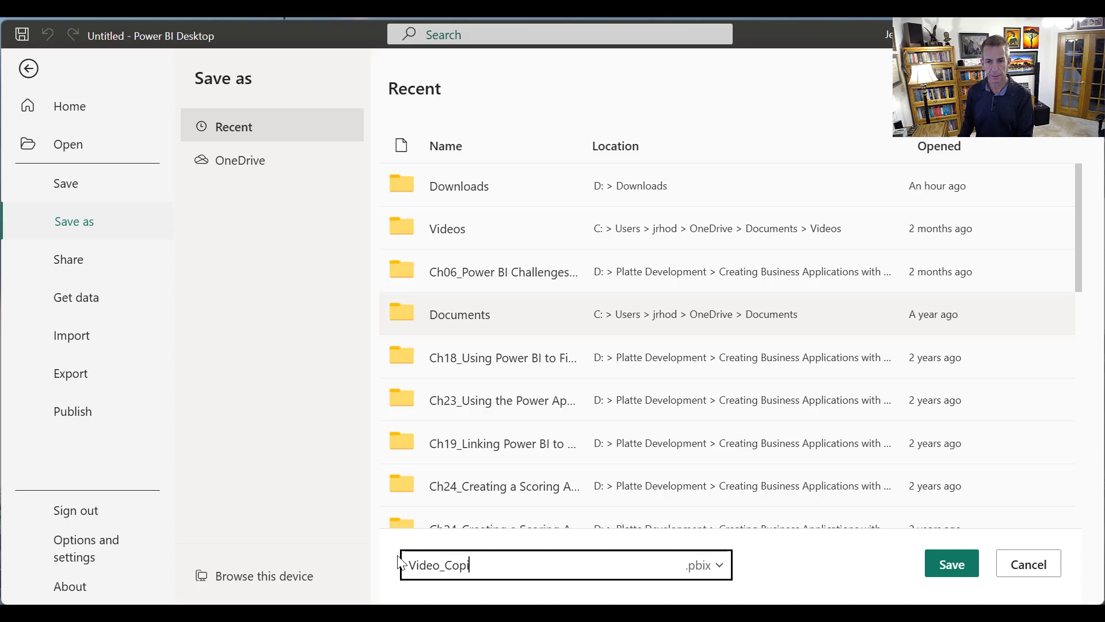
text(owerBI)
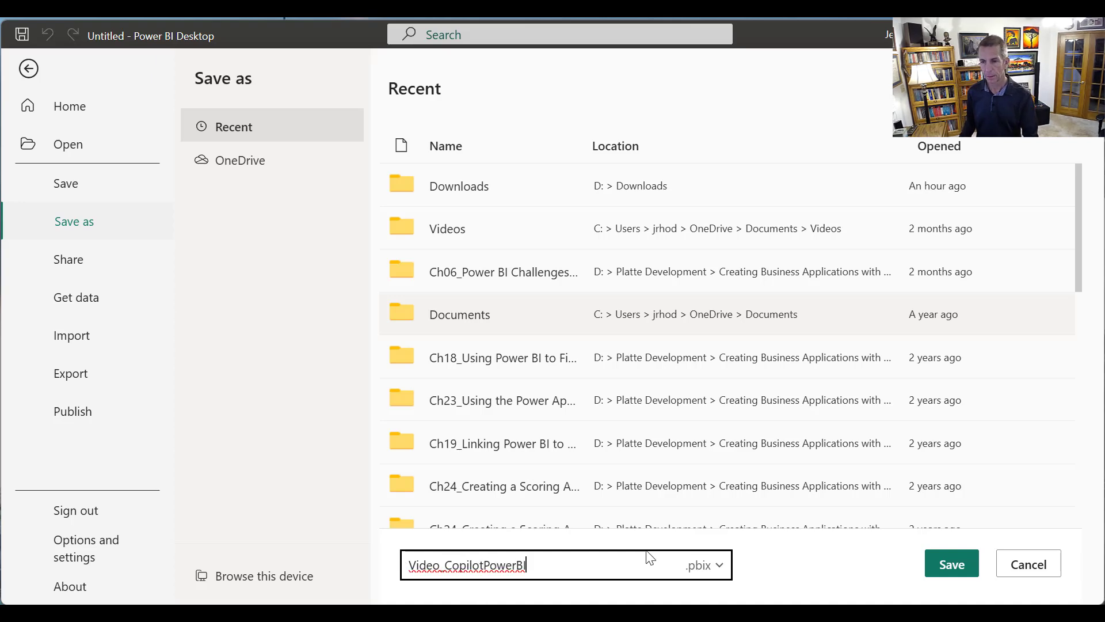
click(950, 563)
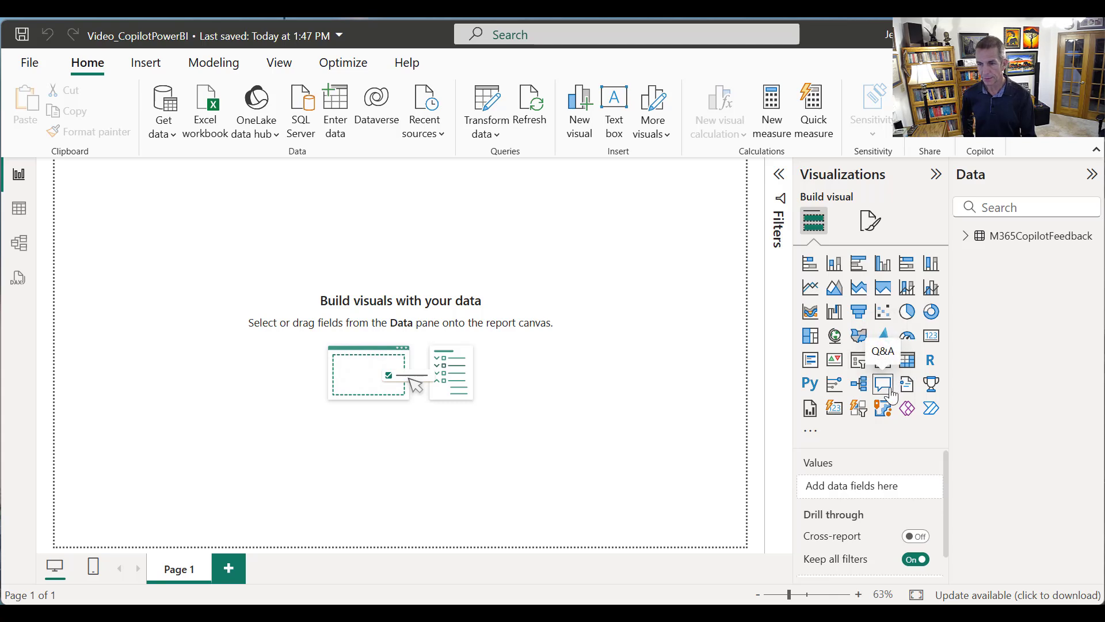
Add a Card (new) visual to Page 1 and place it in the report page's upper-right corner
click(834, 410)
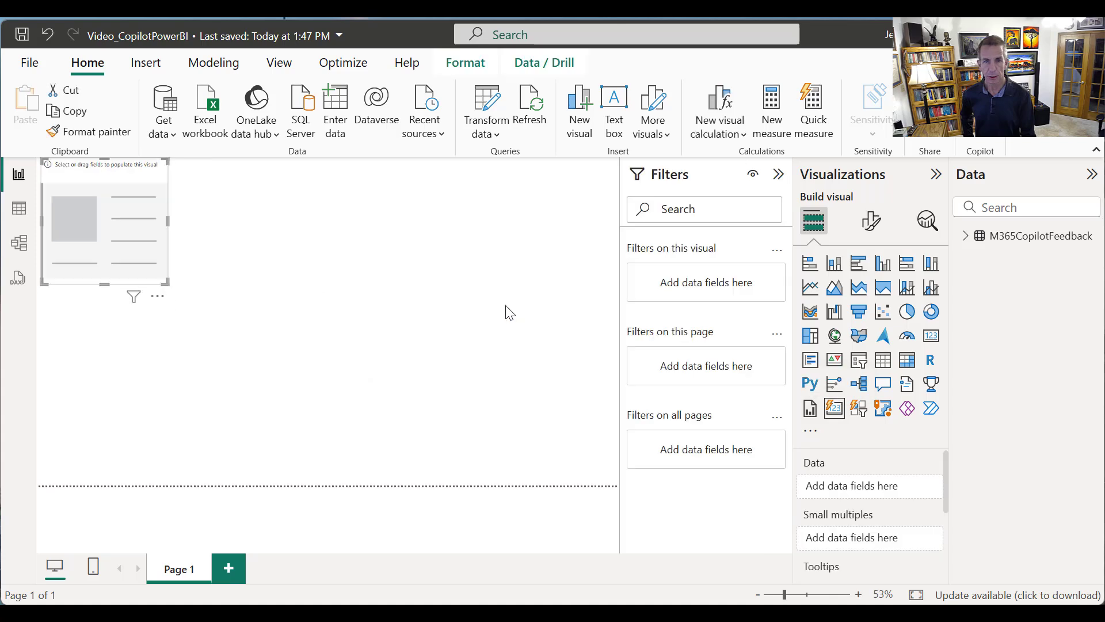
drag(132, 244, 609, 221)
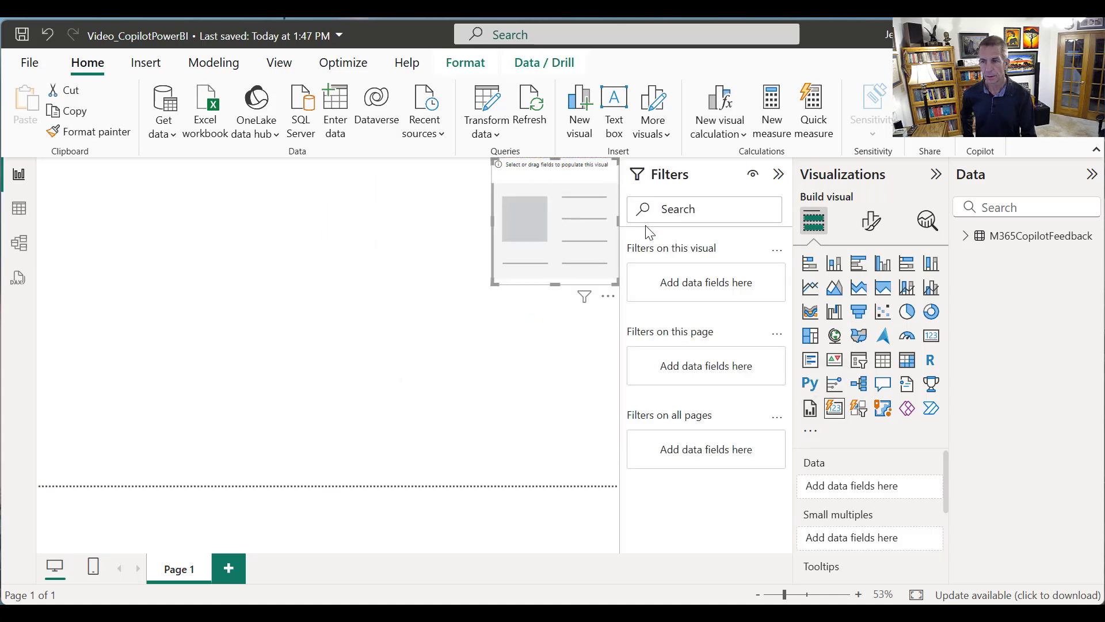
Add the ID field of M365CopilotFeedback to the Card (new) visual and aggregate it as Count (Distinct)
click(967, 239)
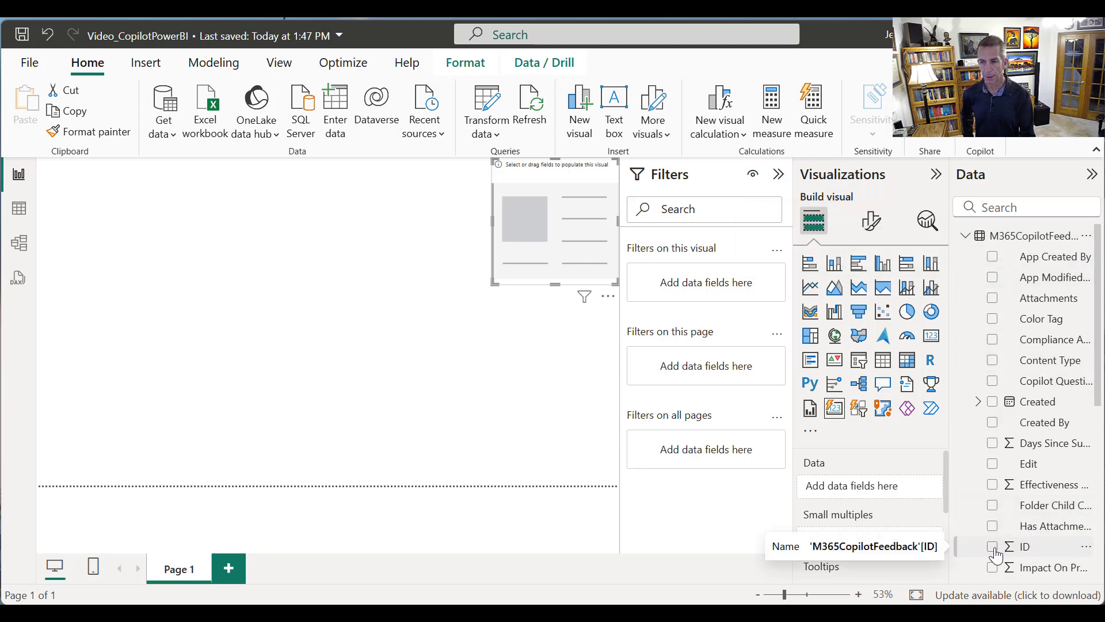
drag(996, 555, 898, 493)
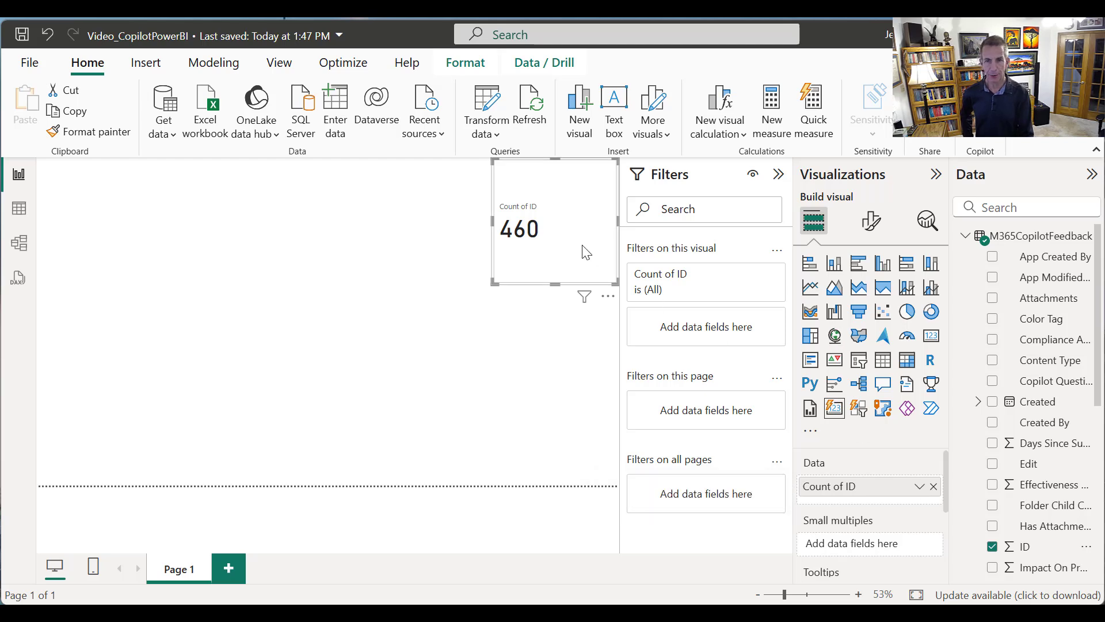
click(916, 486)
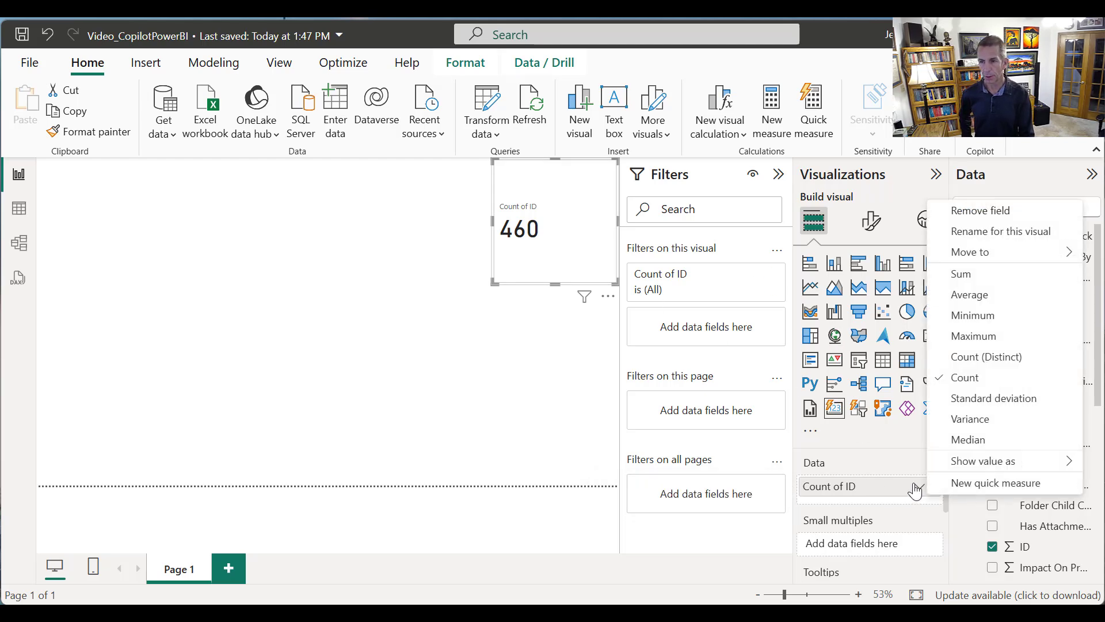
click(986, 358)
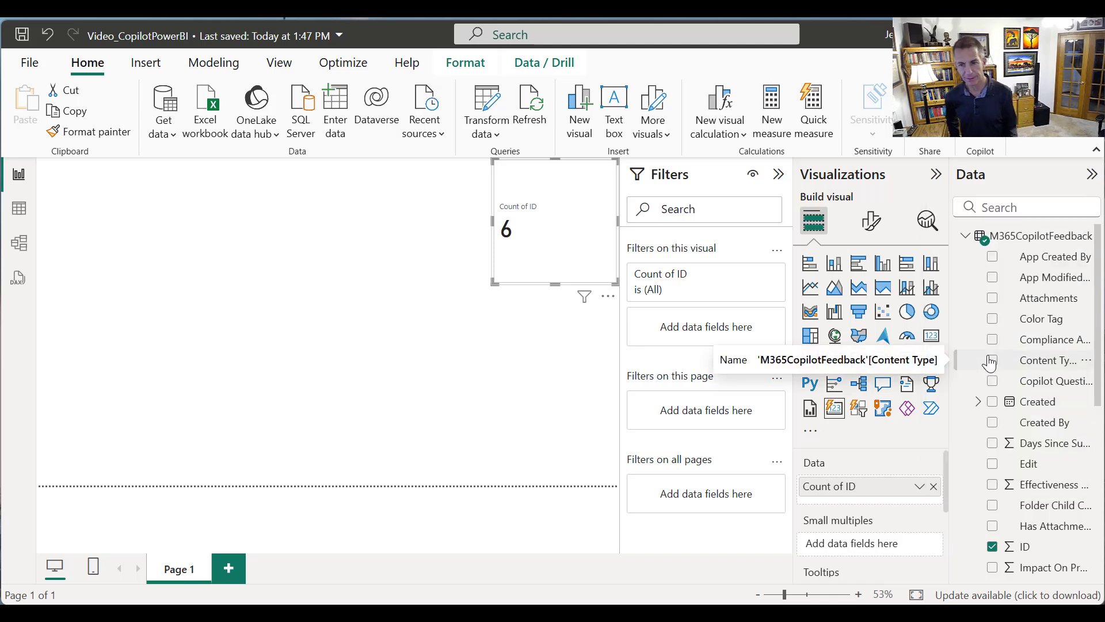
Rename the ID count field as "# of Responses" for the Card (new) visual
click(920, 486)
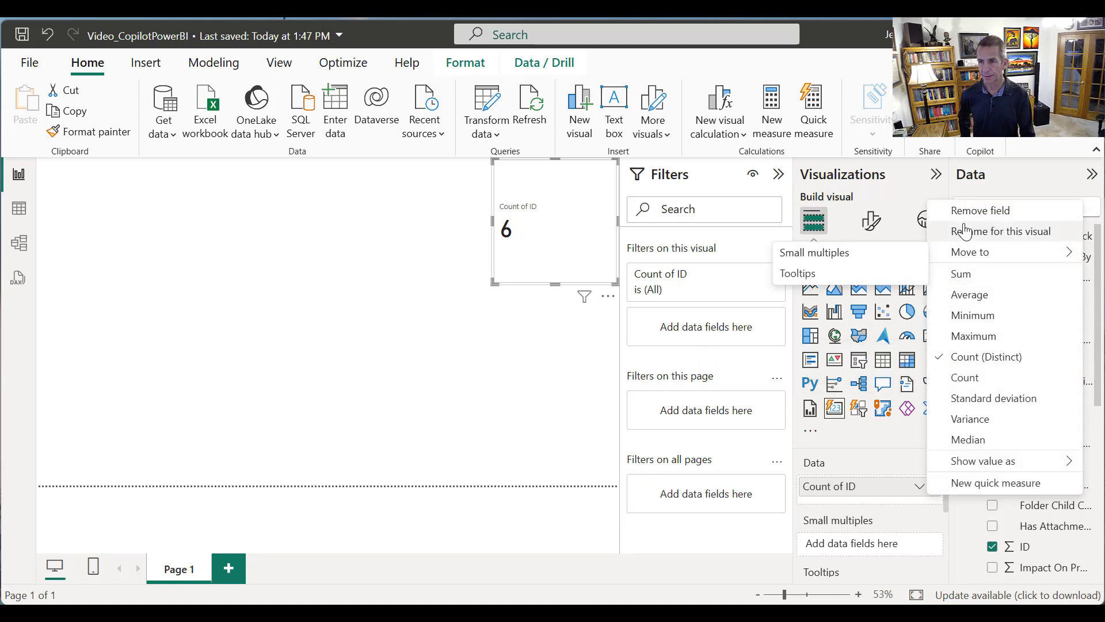
click(935, 231)
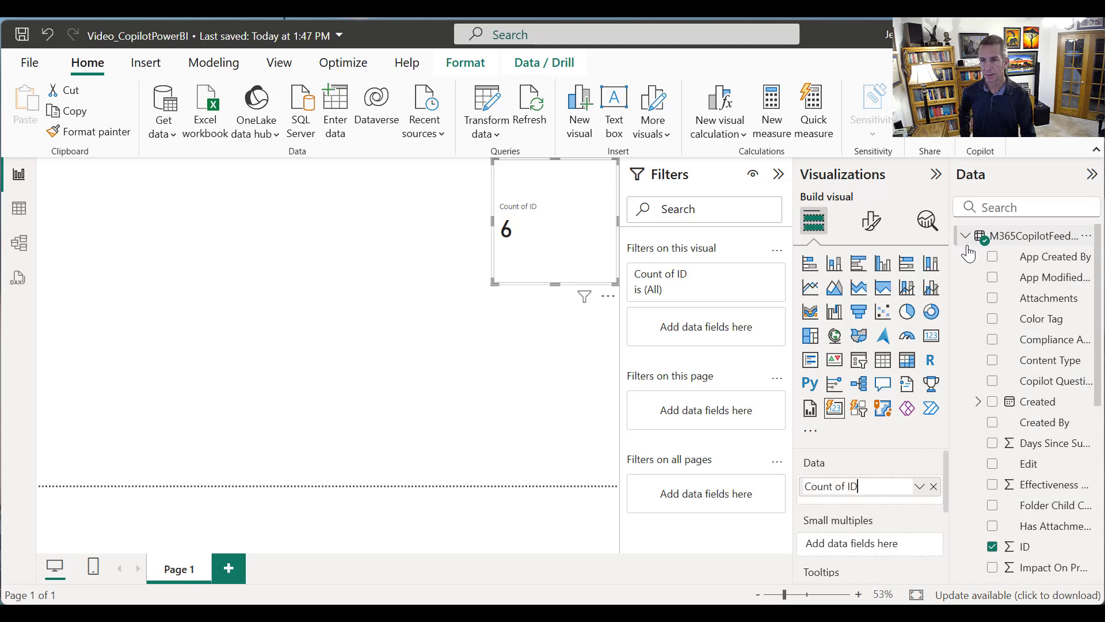
drag(866, 485, 760, 488)
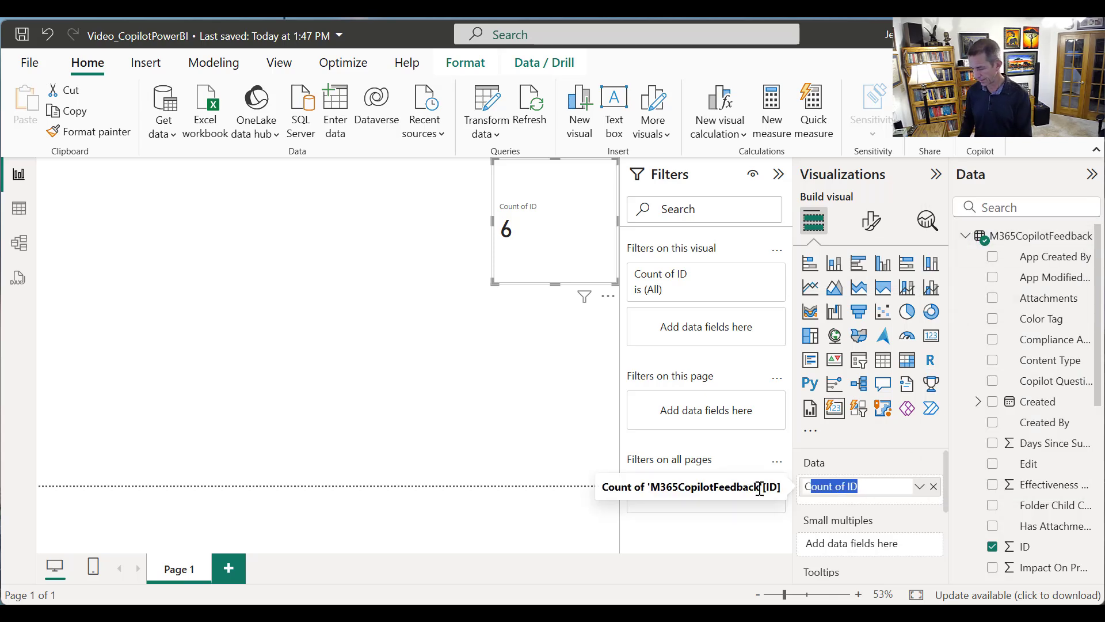
text(# o)
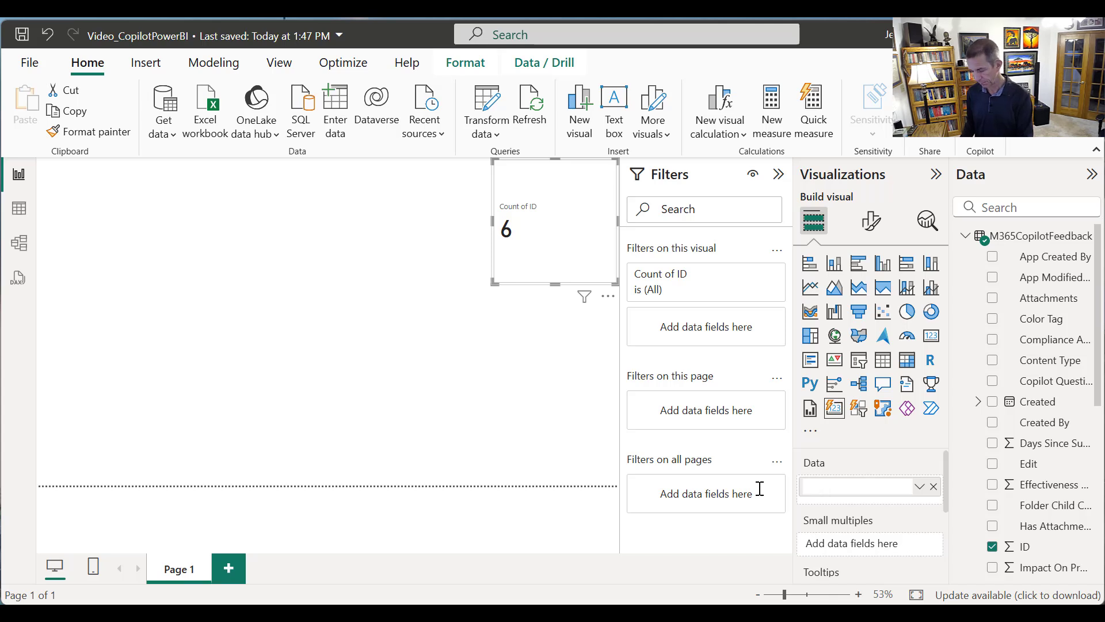
text( of Responses)
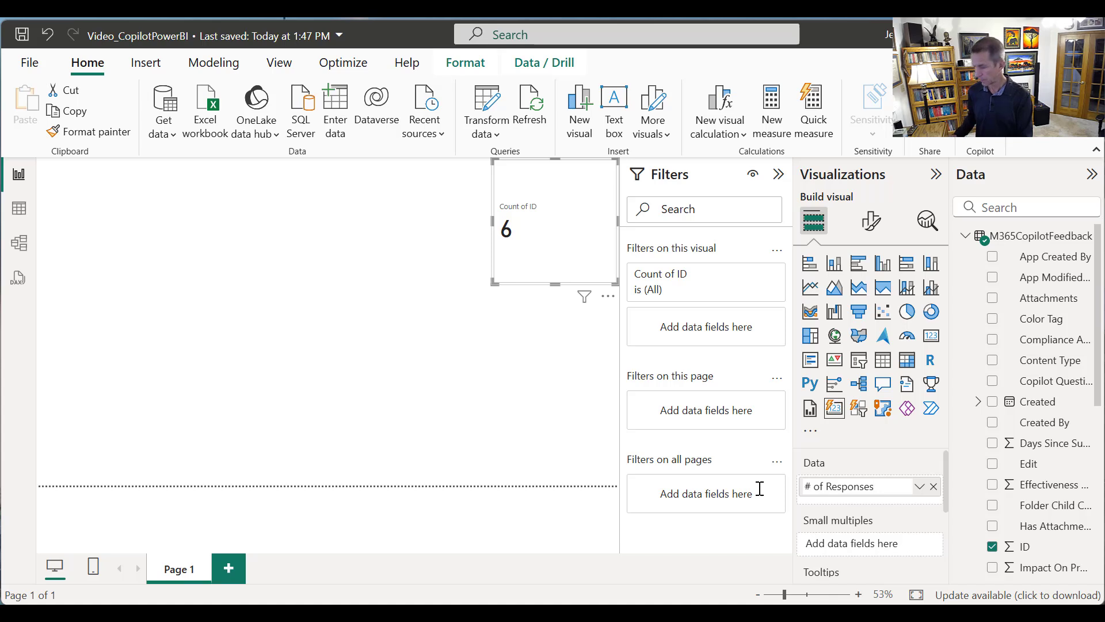
key(ctrl+a)
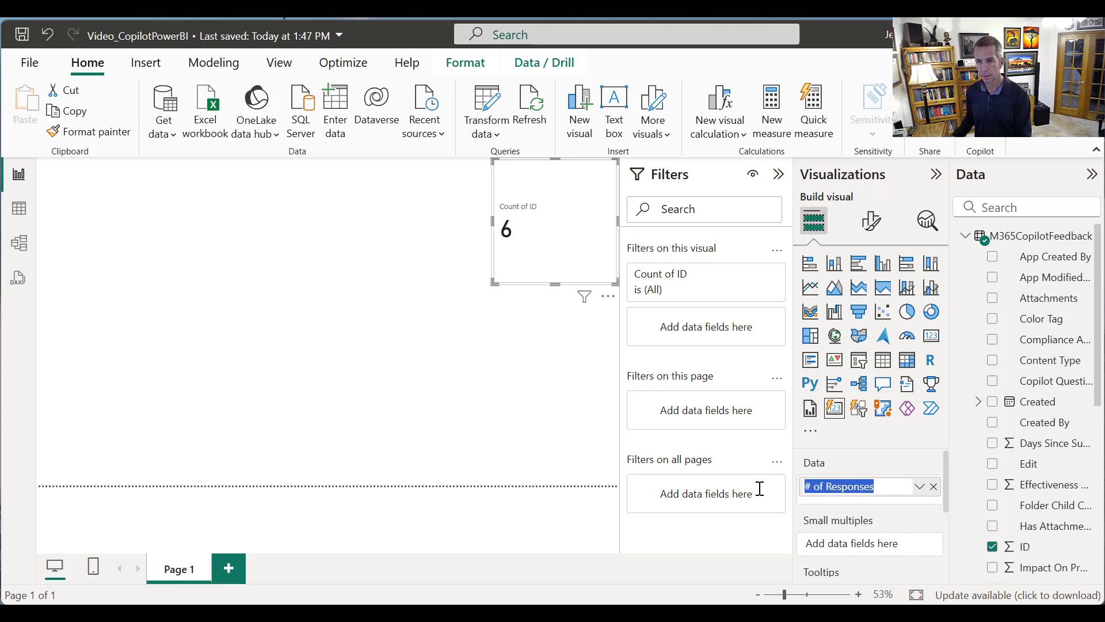
key(Return)
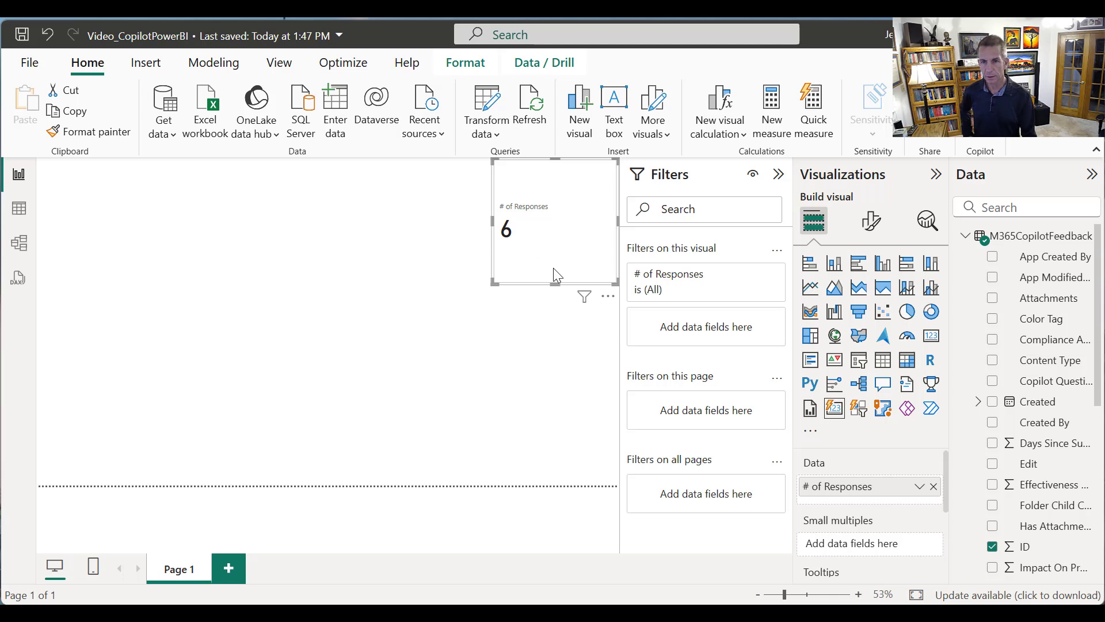
Replace the Card (new) visual with a standard Card that shows the ID field as Count (Distinct)
key(Delete)
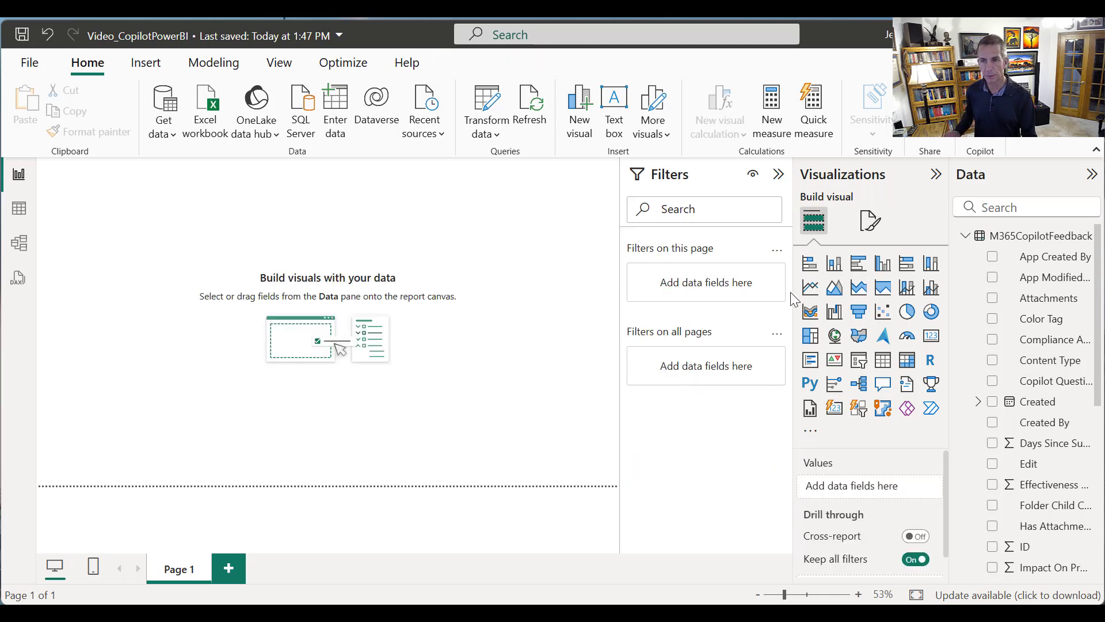
click(931, 339)
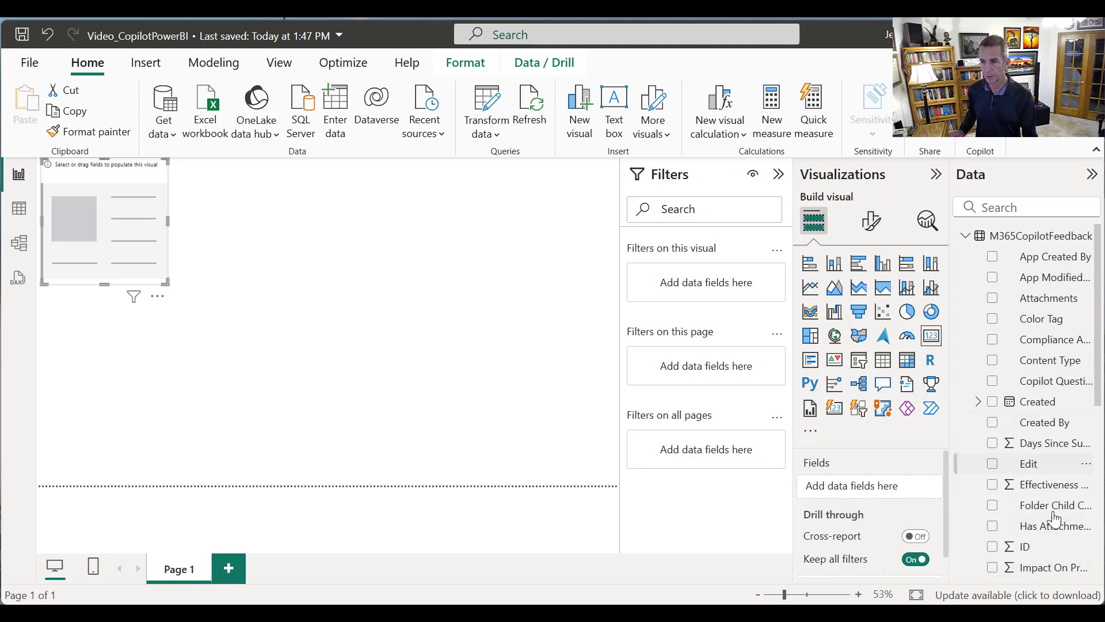
drag(1061, 546, 939, 488)
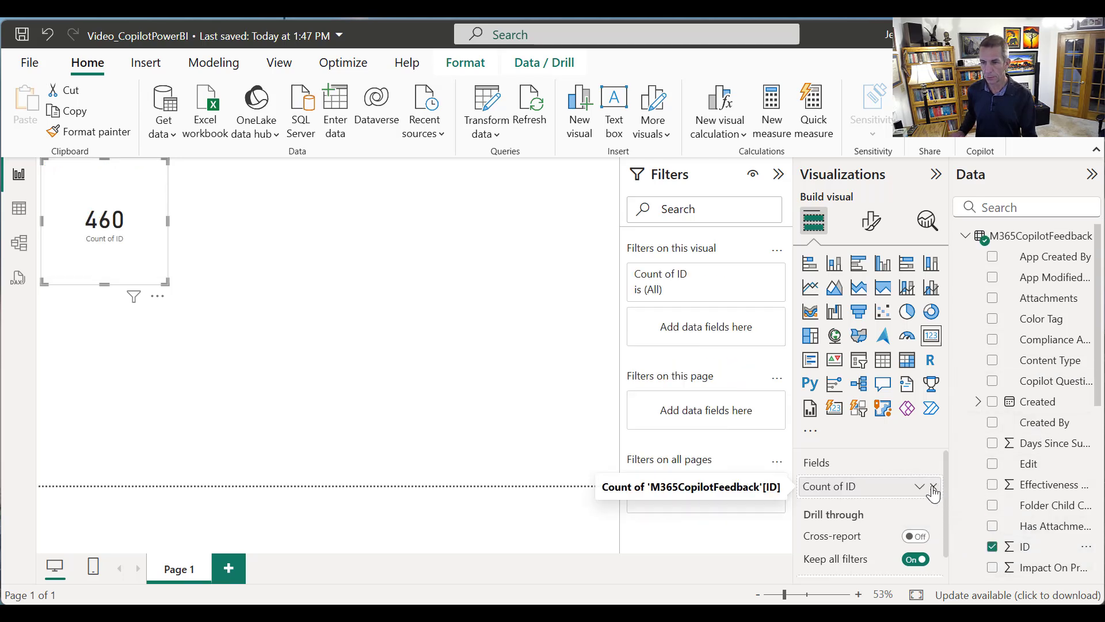
click(921, 487)
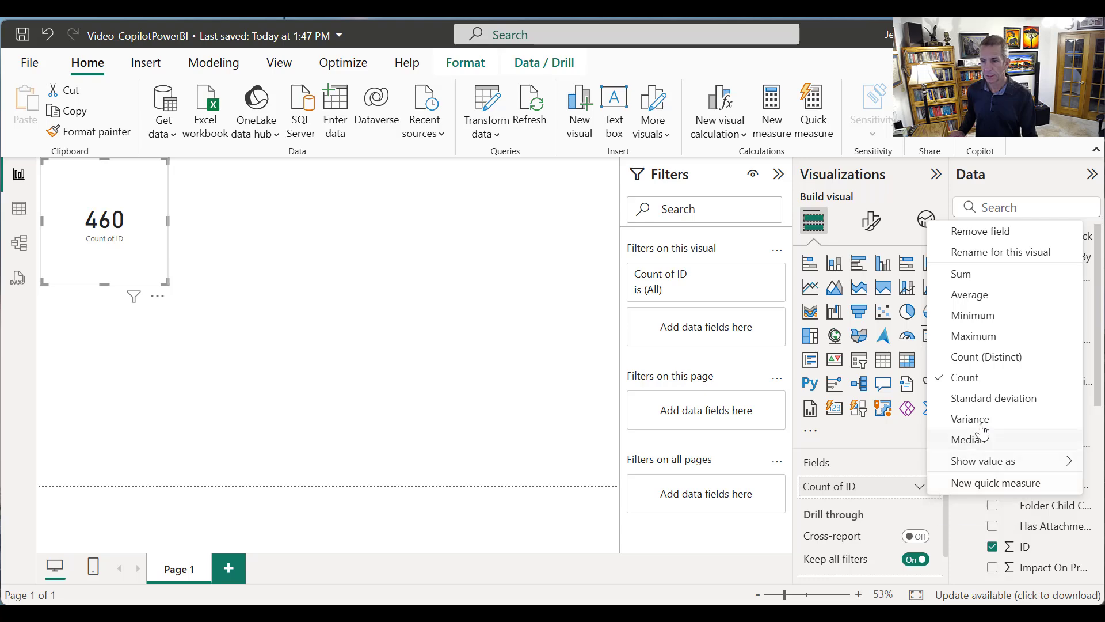
click(984, 357)
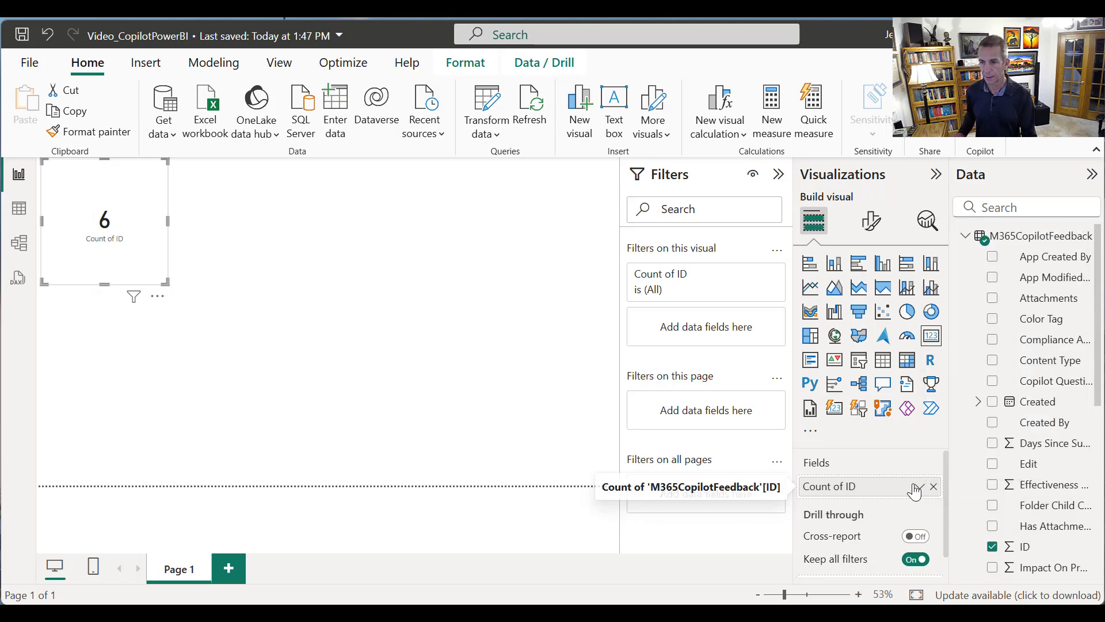
Rename the standard card's ID count field as "# of Responses" for this visual
click(918, 487)
click(990, 253)
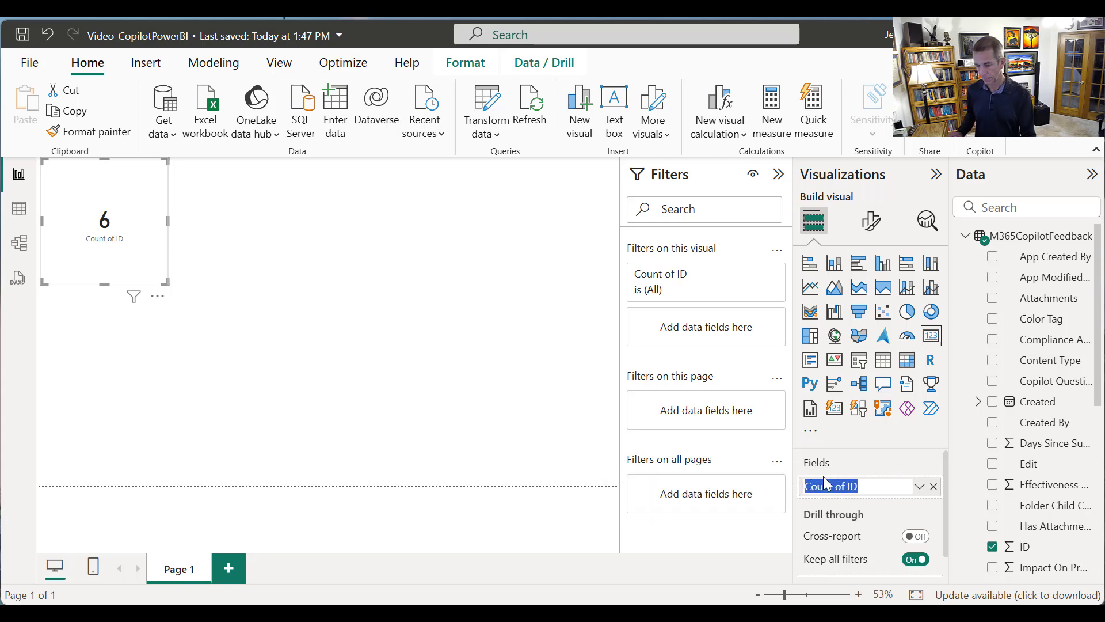
text(# of Responses)
key(Return)
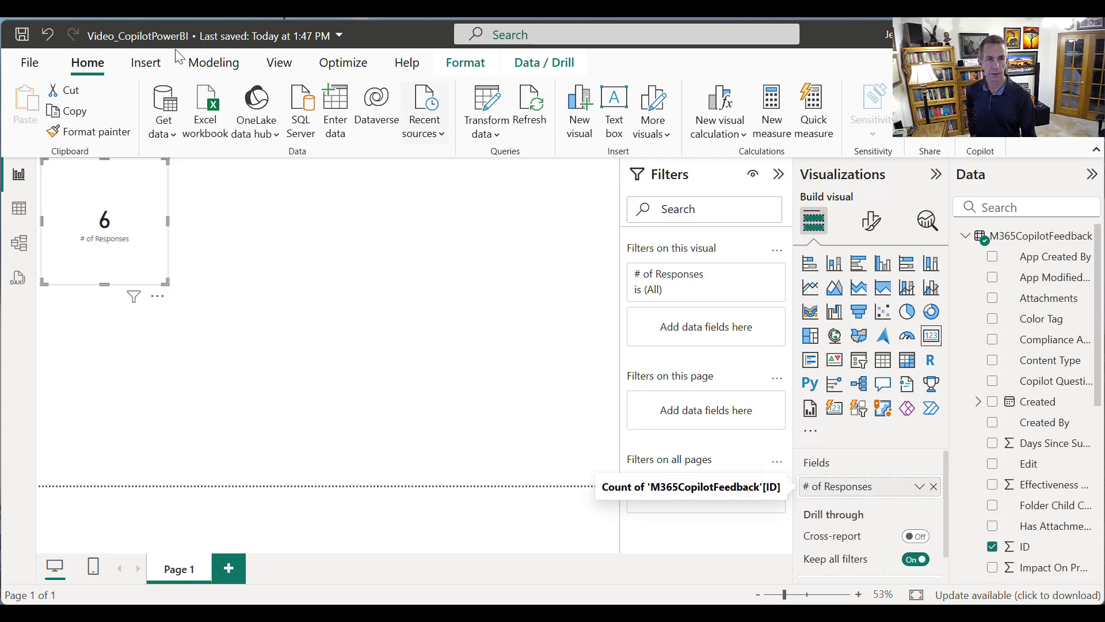
Move the # of Responses card to the report page's upper-right corner and reduce its height to about half
drag(104, 190, 554, 190)
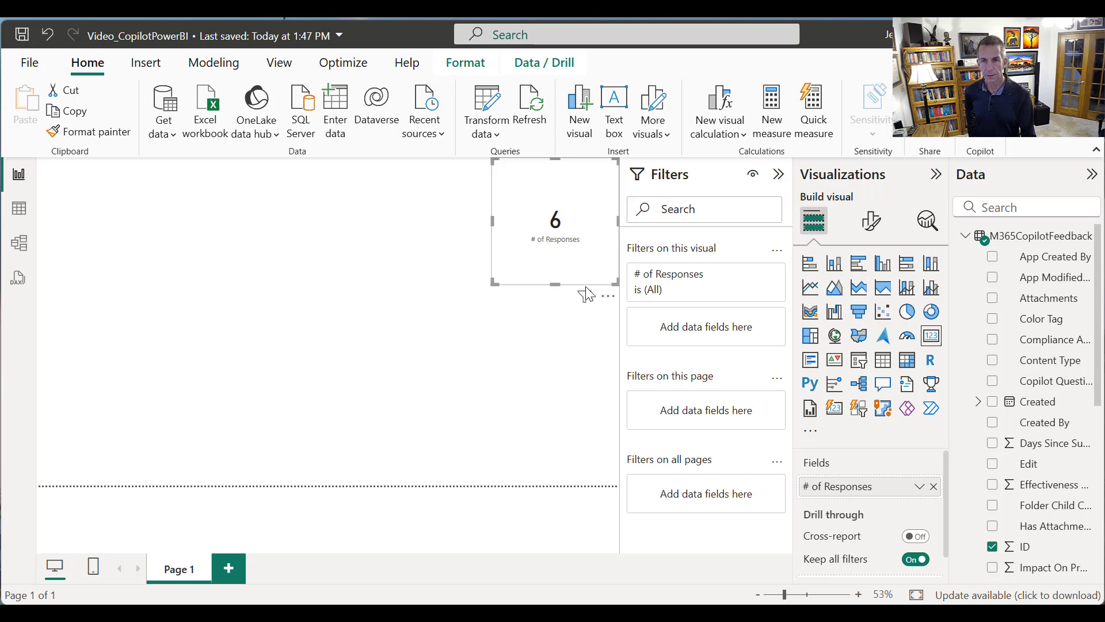
drag(554, 285, 545, 215)
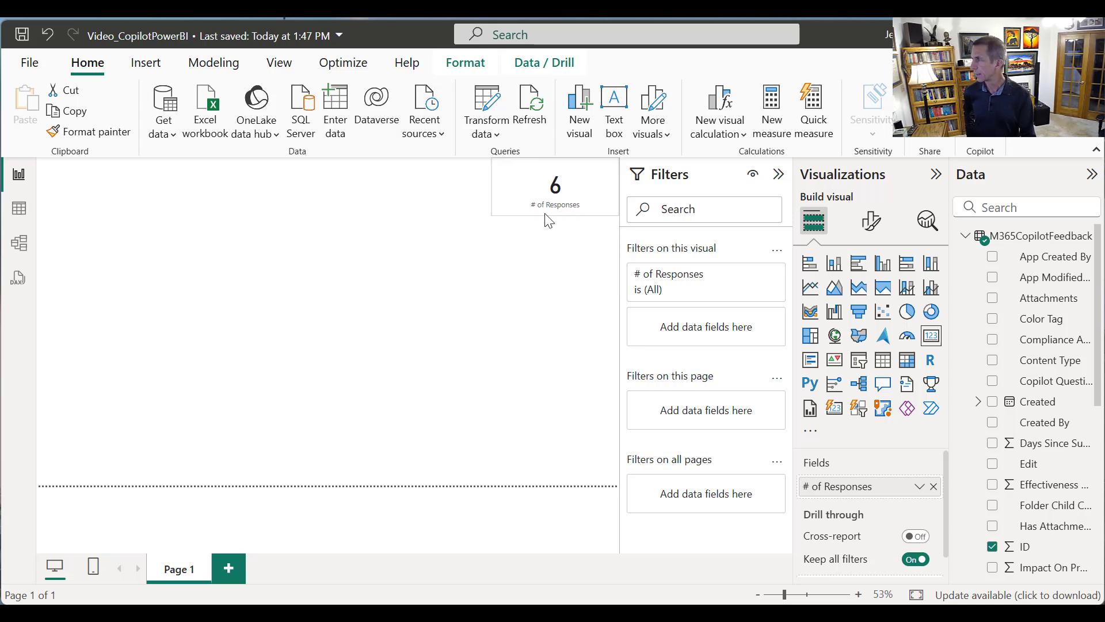
drag(545, 213, 545, 214)
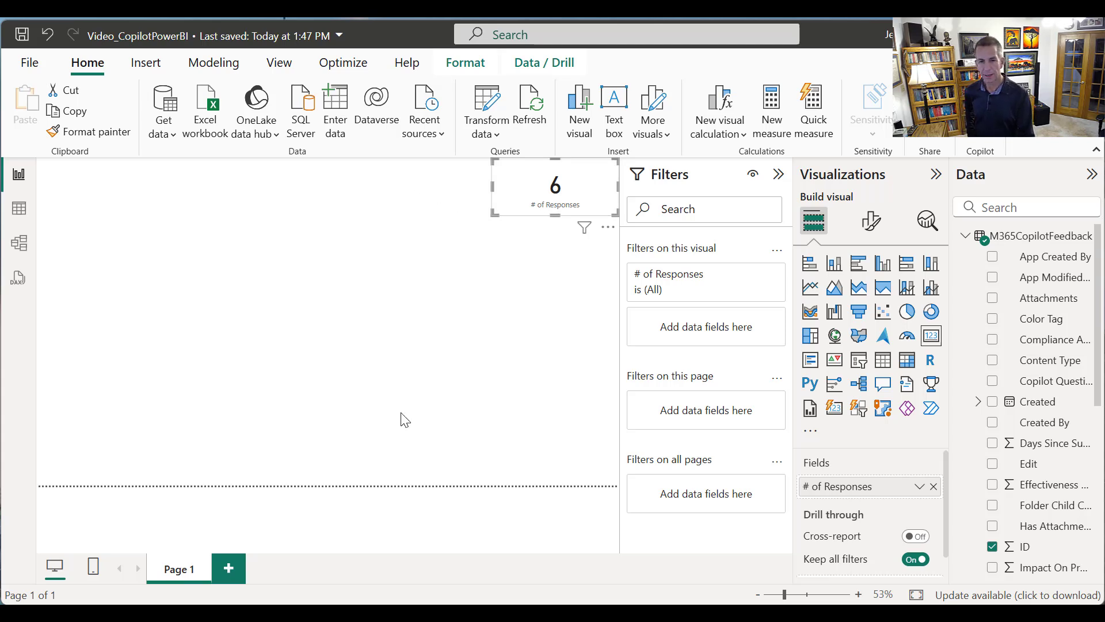
click(491, 420)
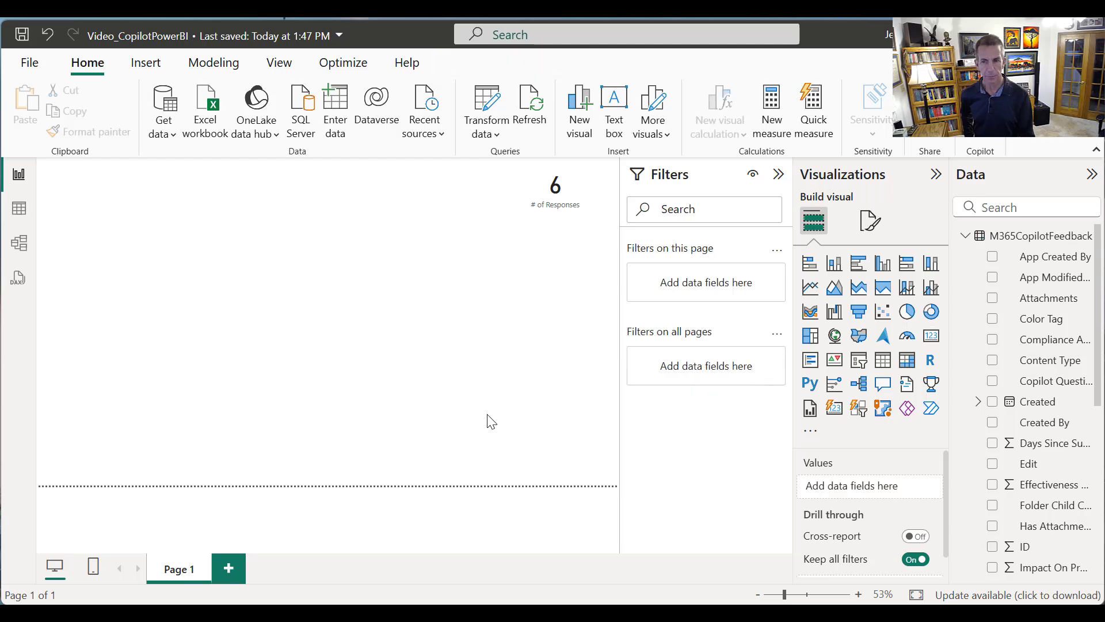
Add a Table visual along the bottom edge of the report page, stretched to full page width and slightly reduced in height
click(883, 359)
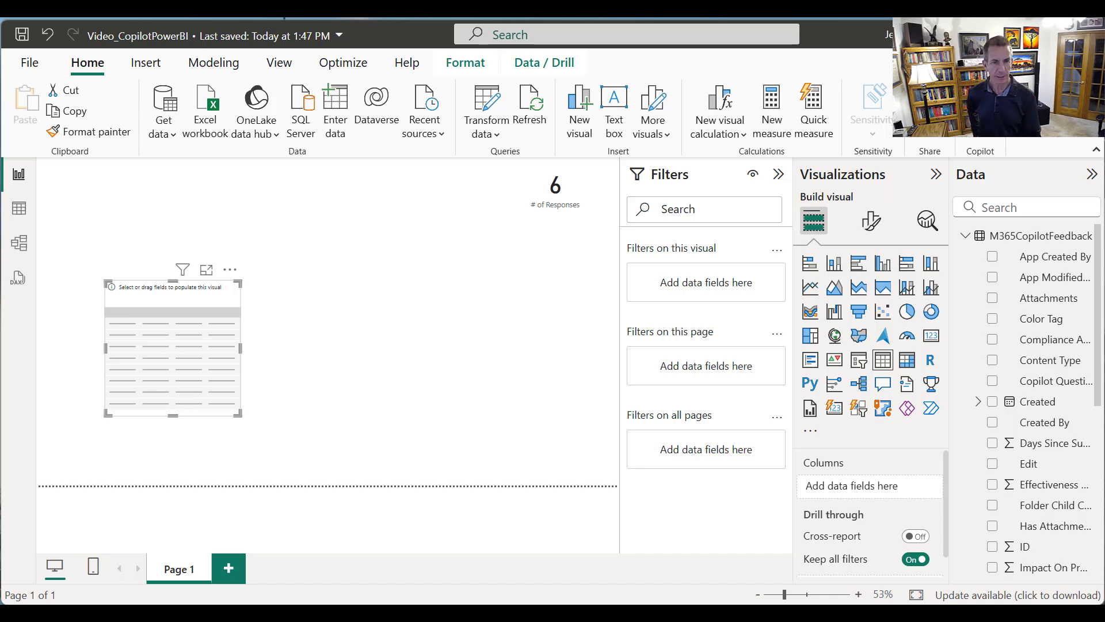
drag(163, 310, 90, 398)
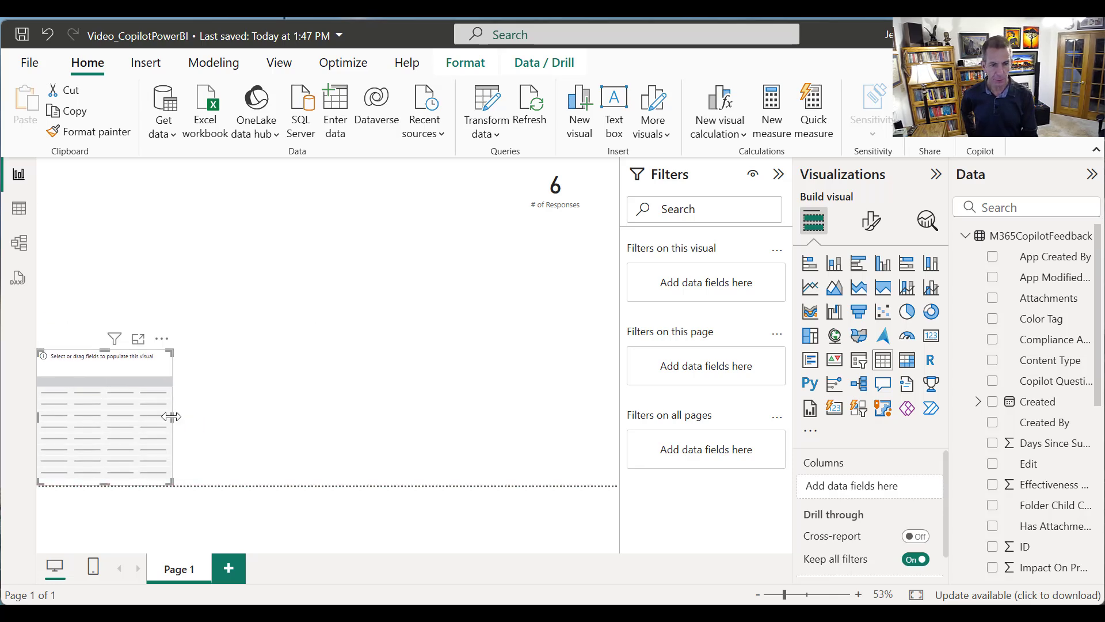
drag(171, 417, 621, 461)
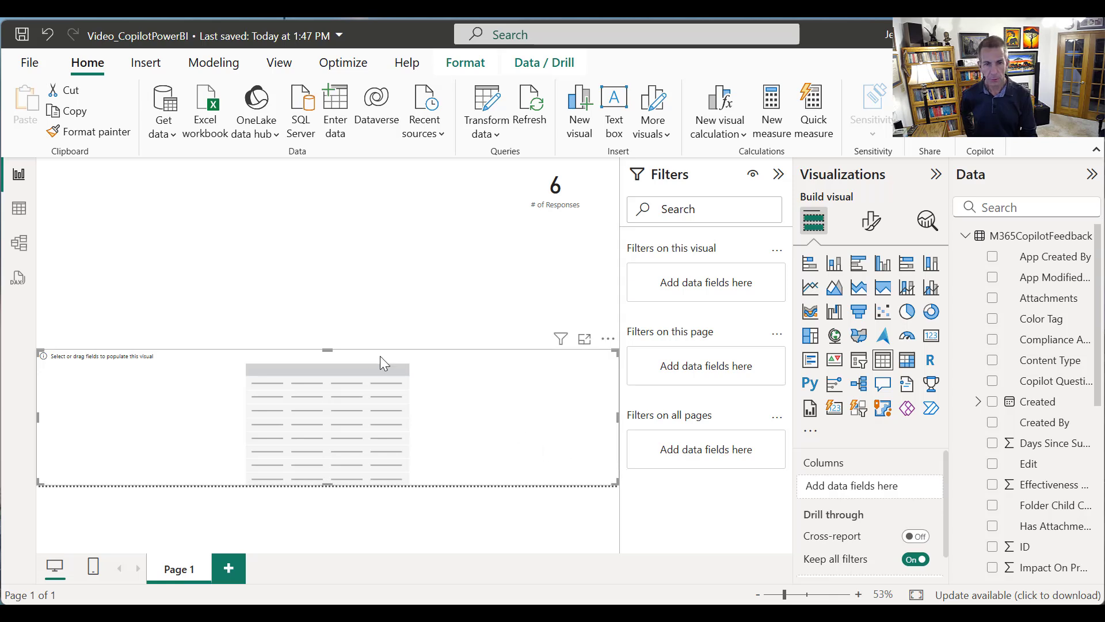
drag(334, 359, 348, 391)
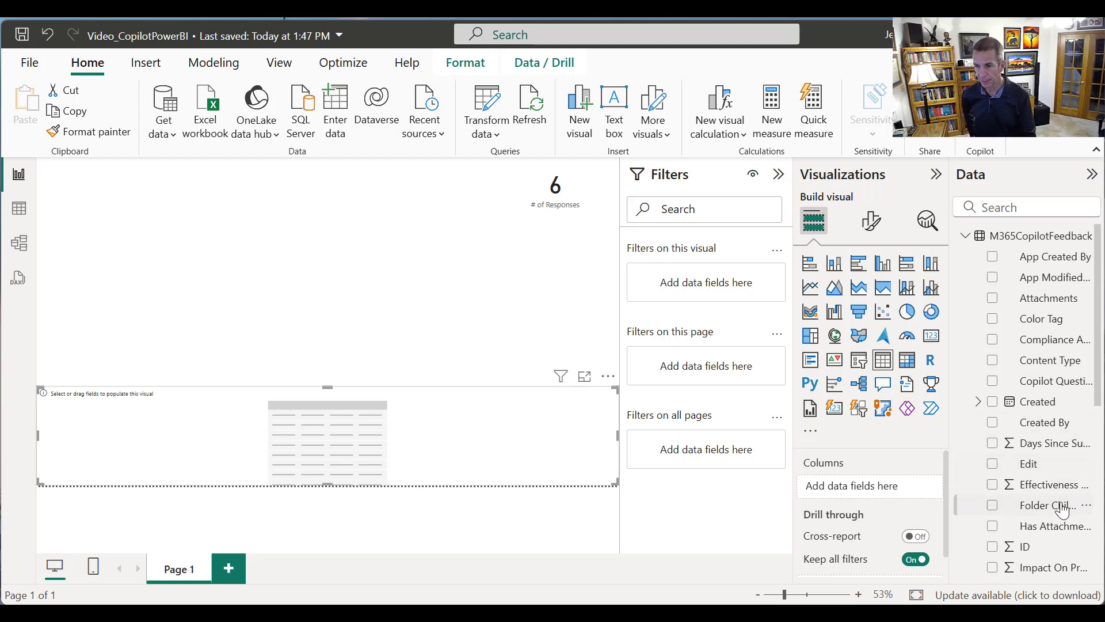
Add the User and Has Attachments? fields as columns of the table
drag(1098, 397, 1098, 565)
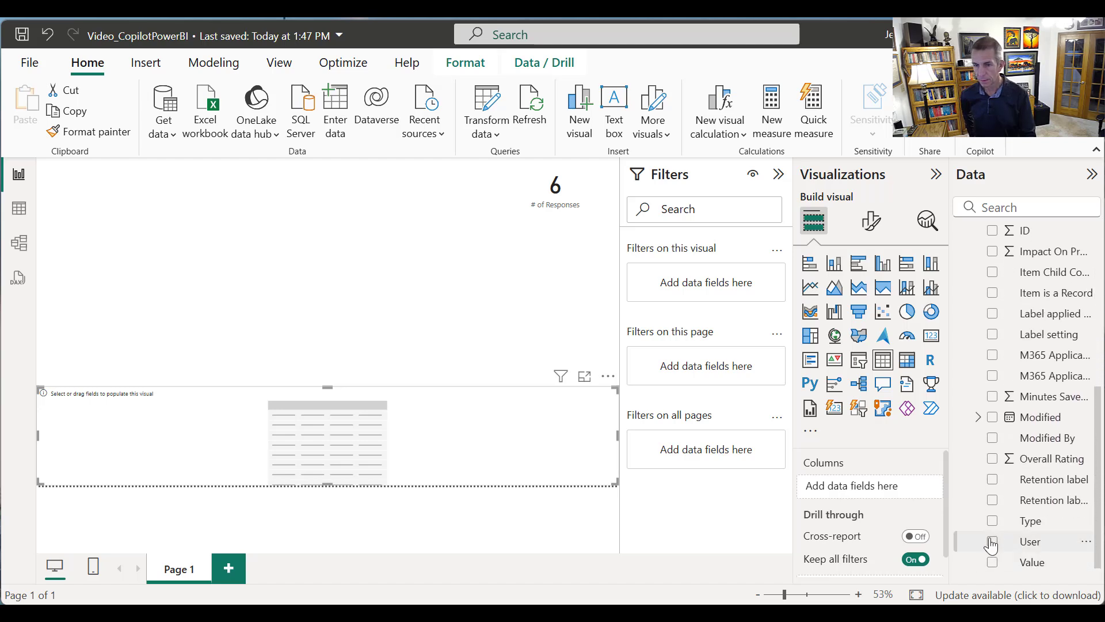
click(991, 542)
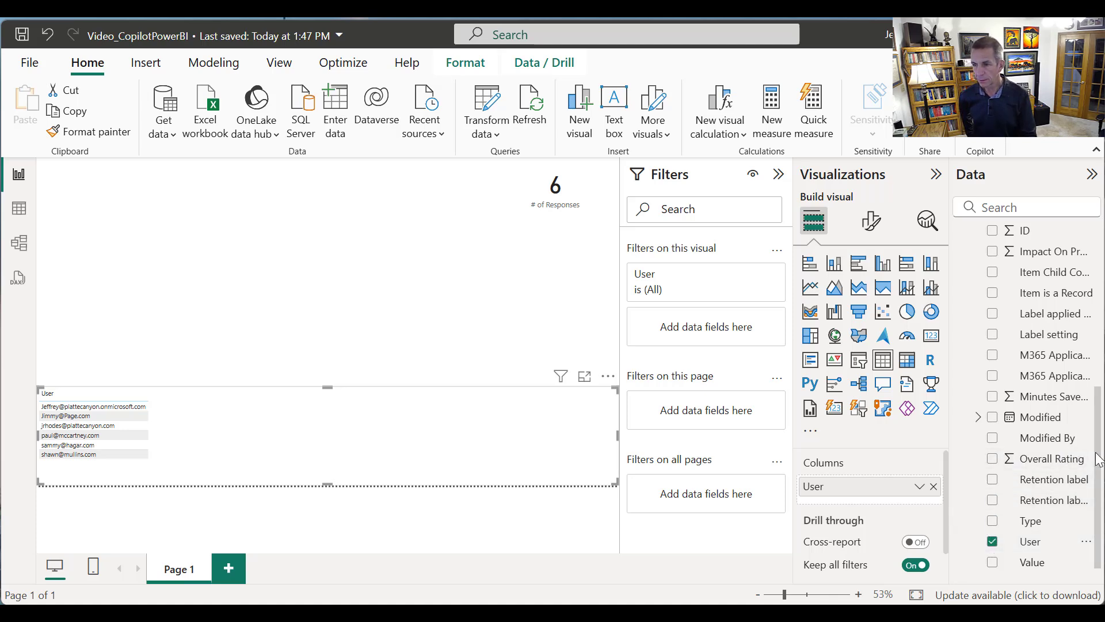
drag(1098, 460, 1096, 318)
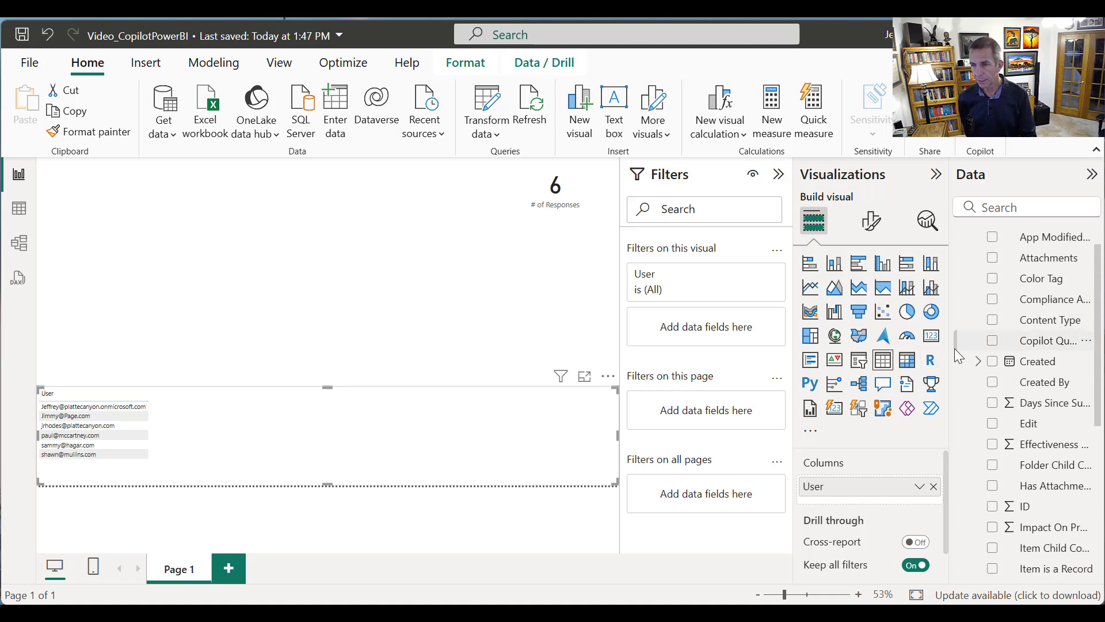
drag(950, 351, 908, 355)
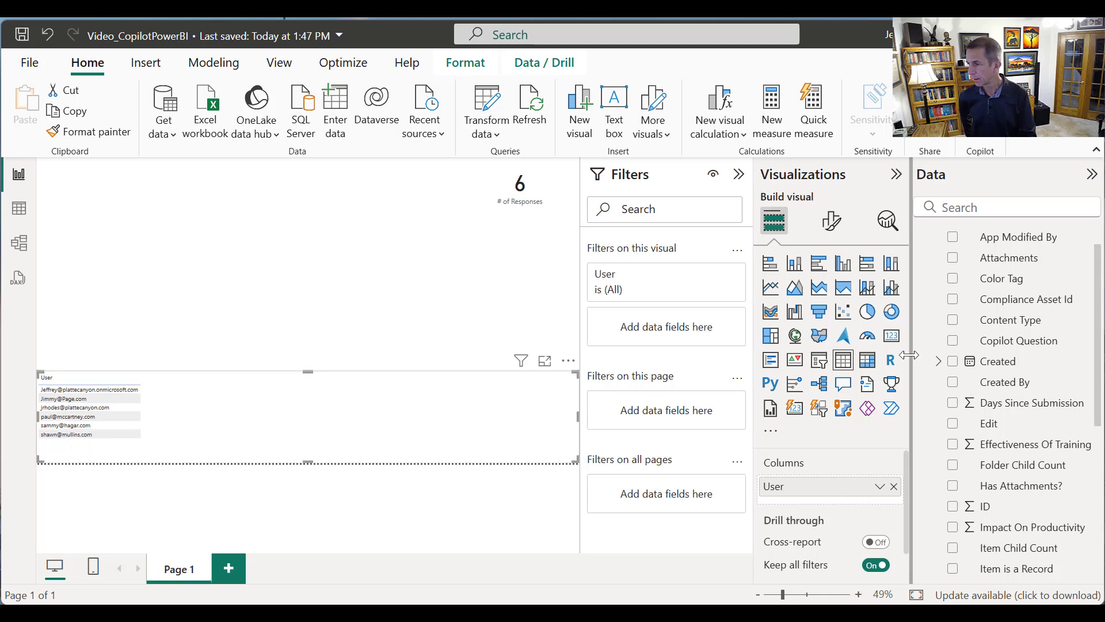
click(954, 485)
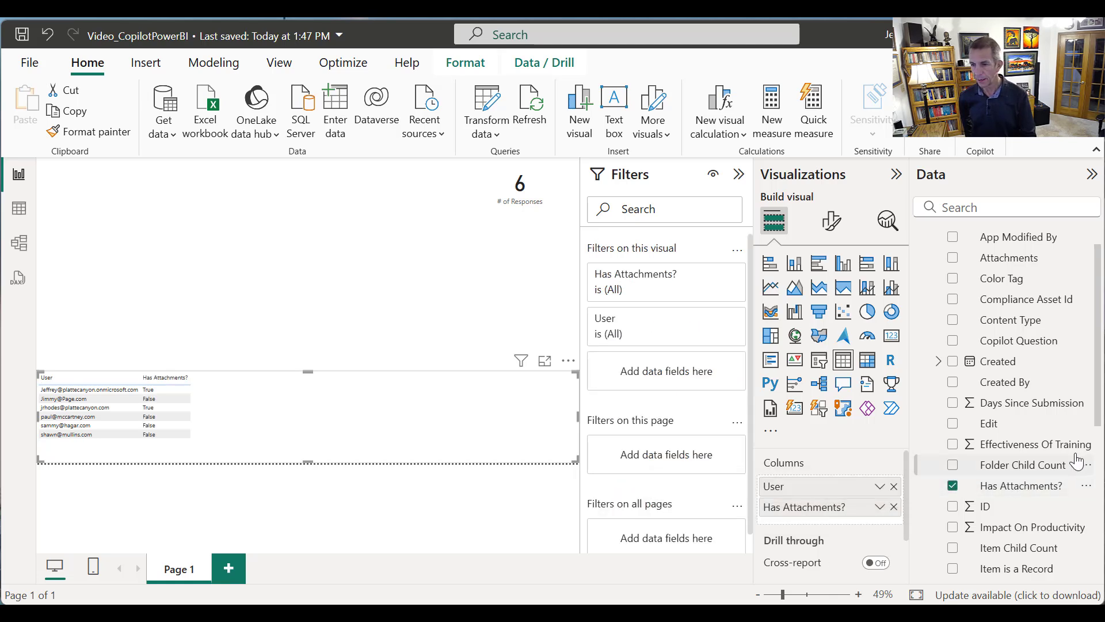
Add Minutes Saved Per Day as a table column and set it to Don't summarize
drag(1100, 427, 1086, 550)
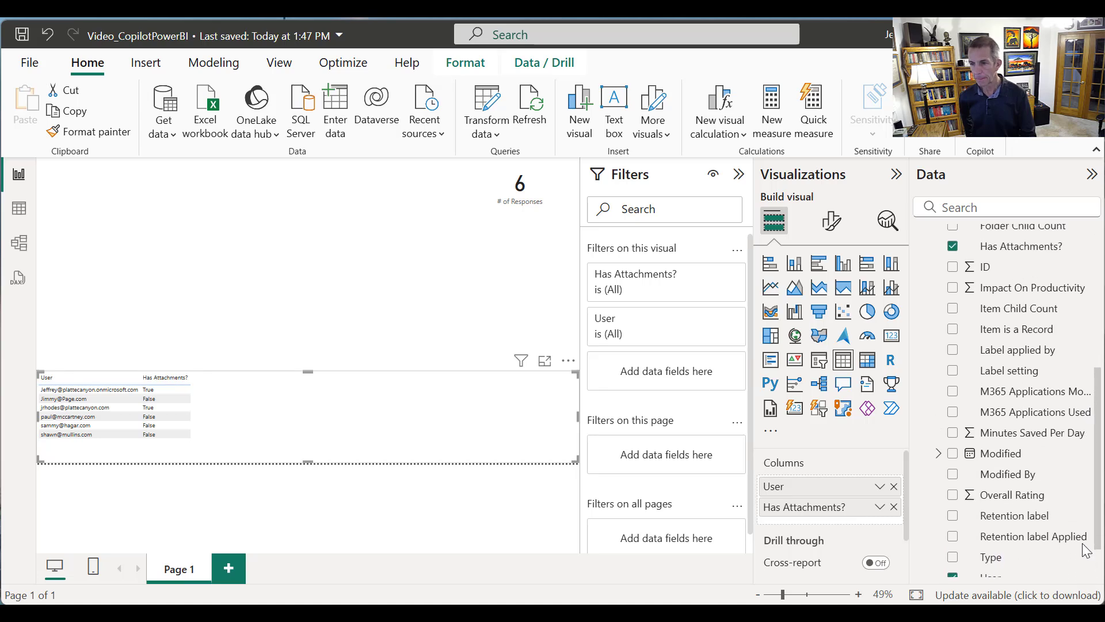
click(952, 433)
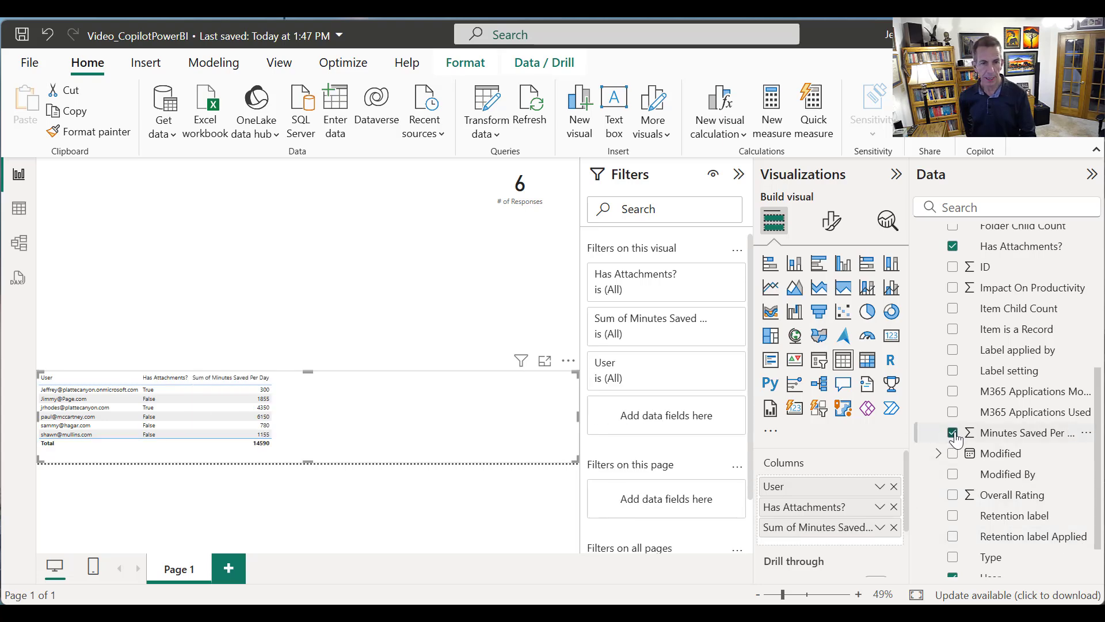
click(879, 528)
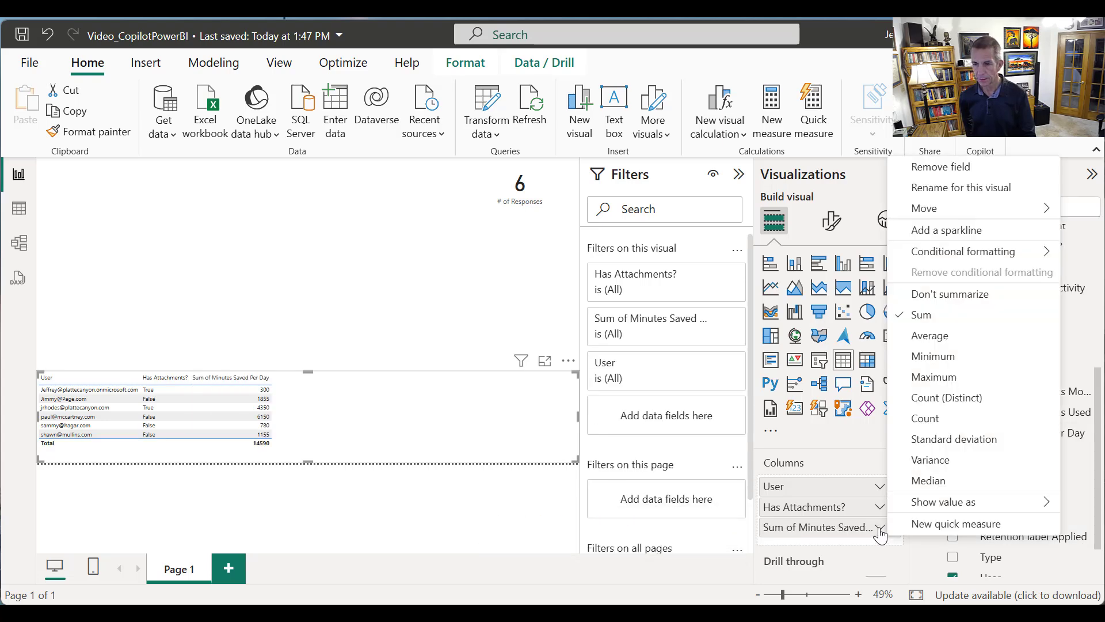
click(931, 295)
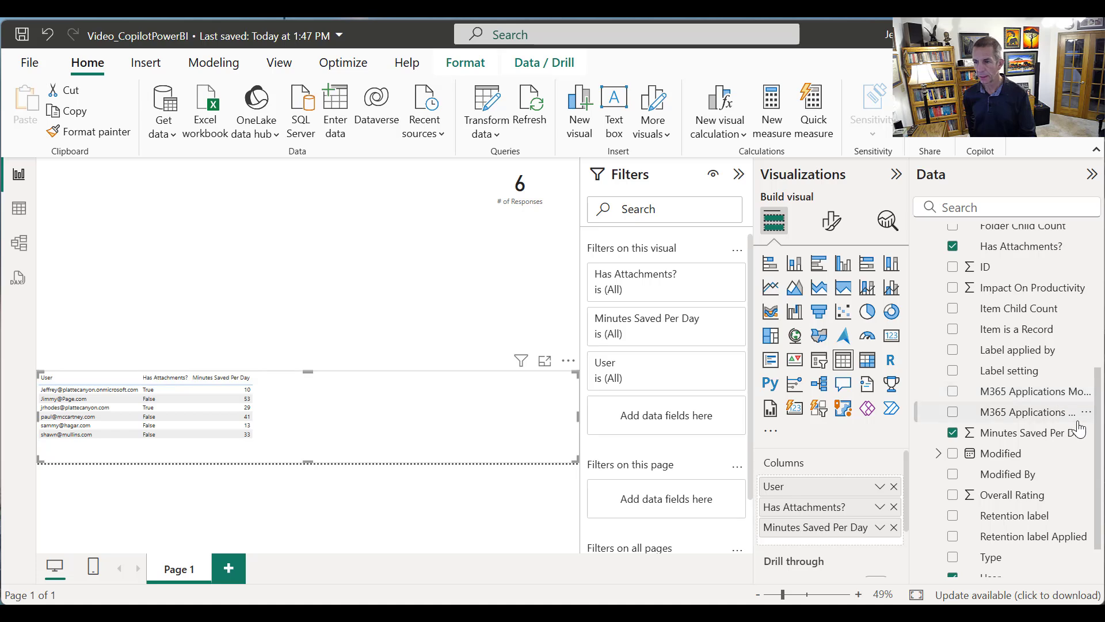
Add Overall Rating as a table column and set it to Don't summarize
scroll(1093, 401, up, 2)
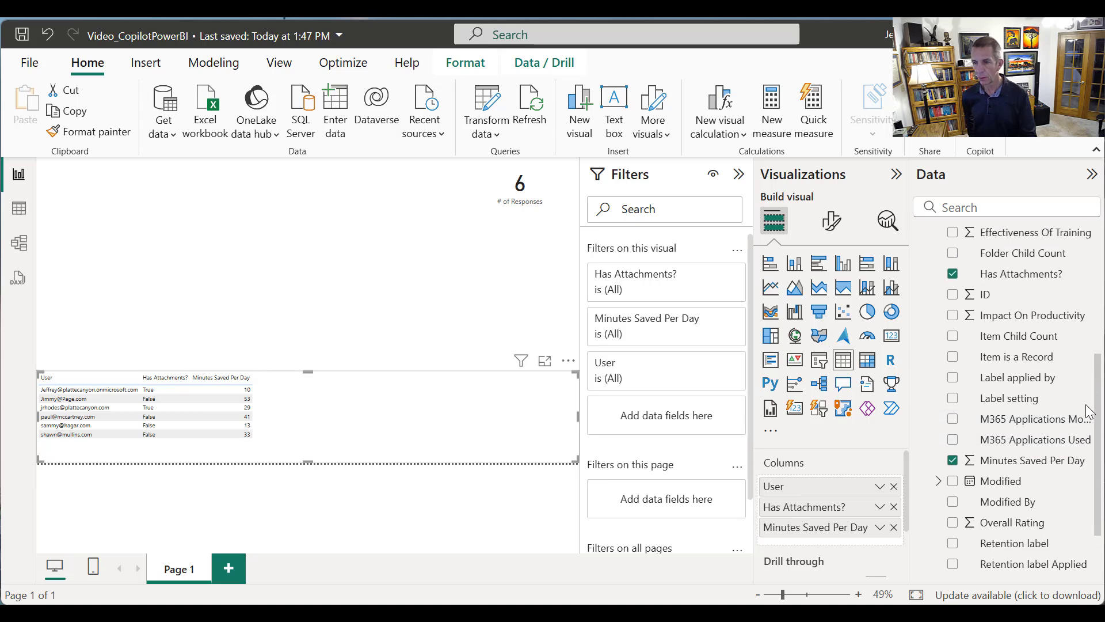
scroll(1013, 423, down, 3)
click(953, 477)
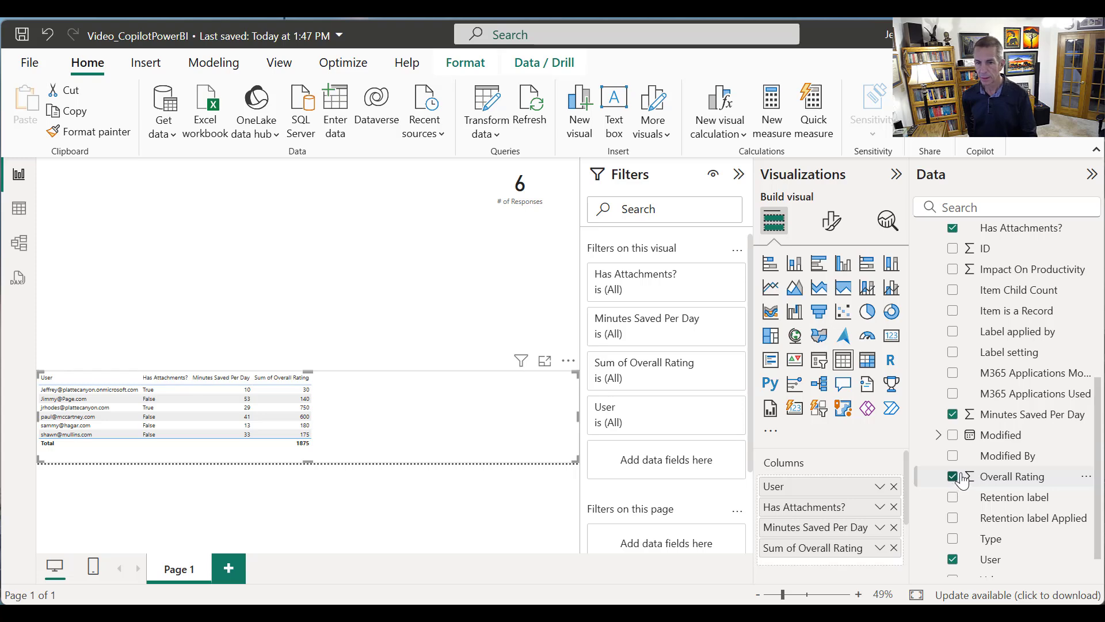
click(879, 548)
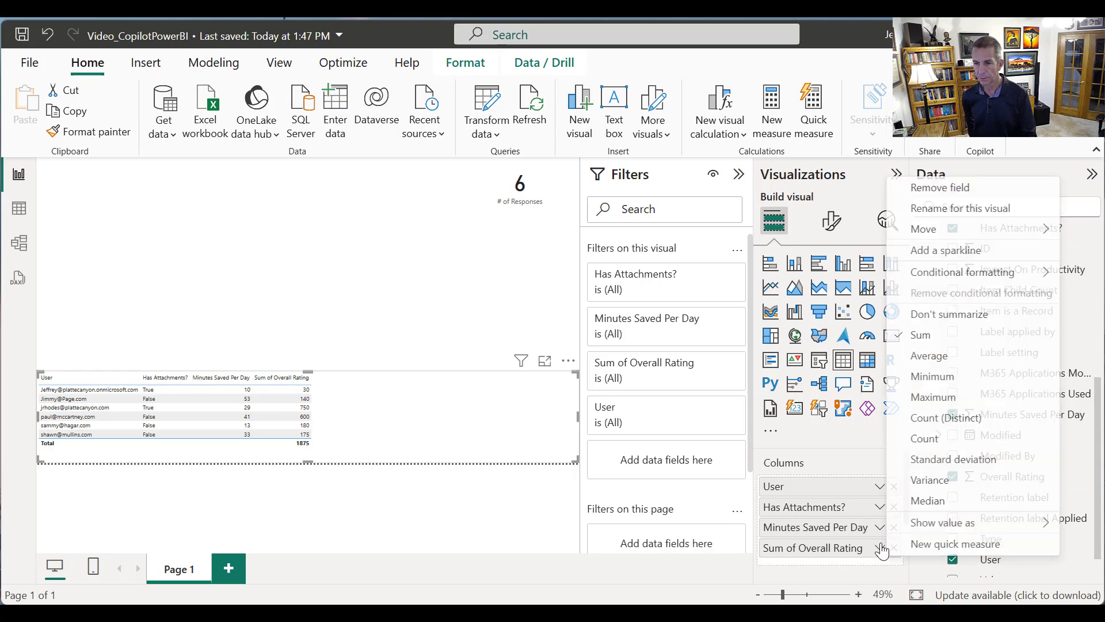
click(946, 314)
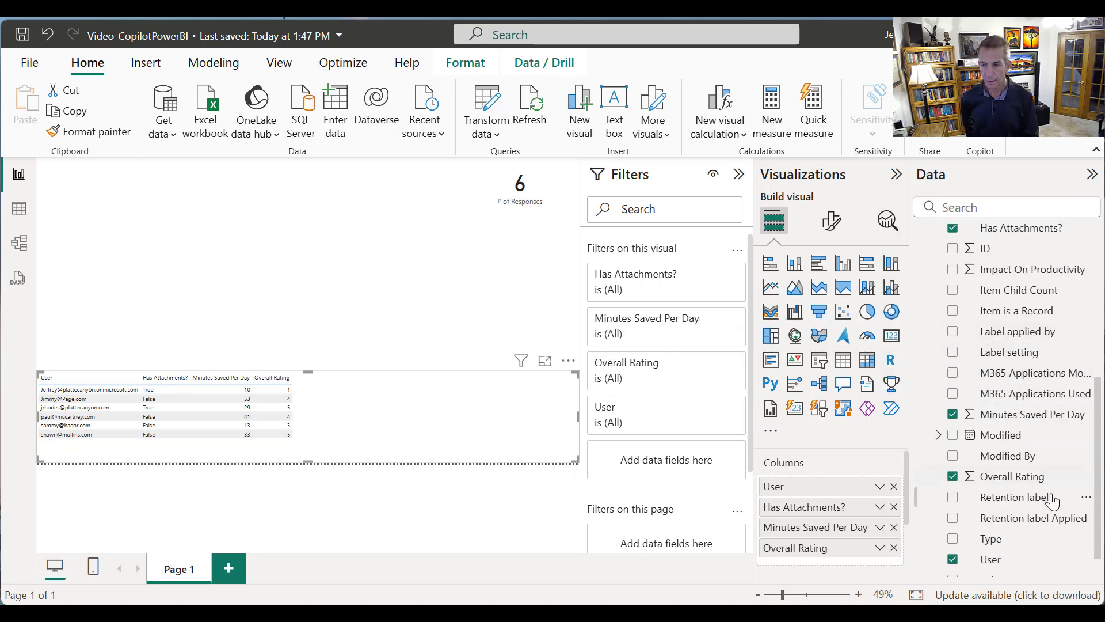
Add Impact On Productivity as a table column and set it to Don't summarize
scroll(1088, 455, down, 1)
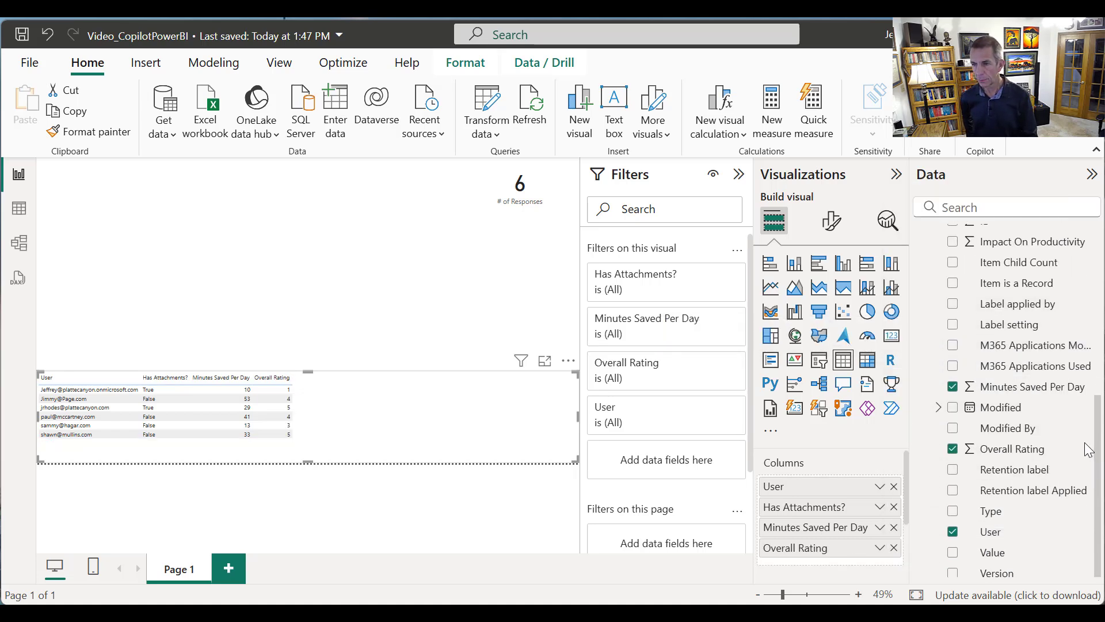
scroll(1088, 449, up, 2)
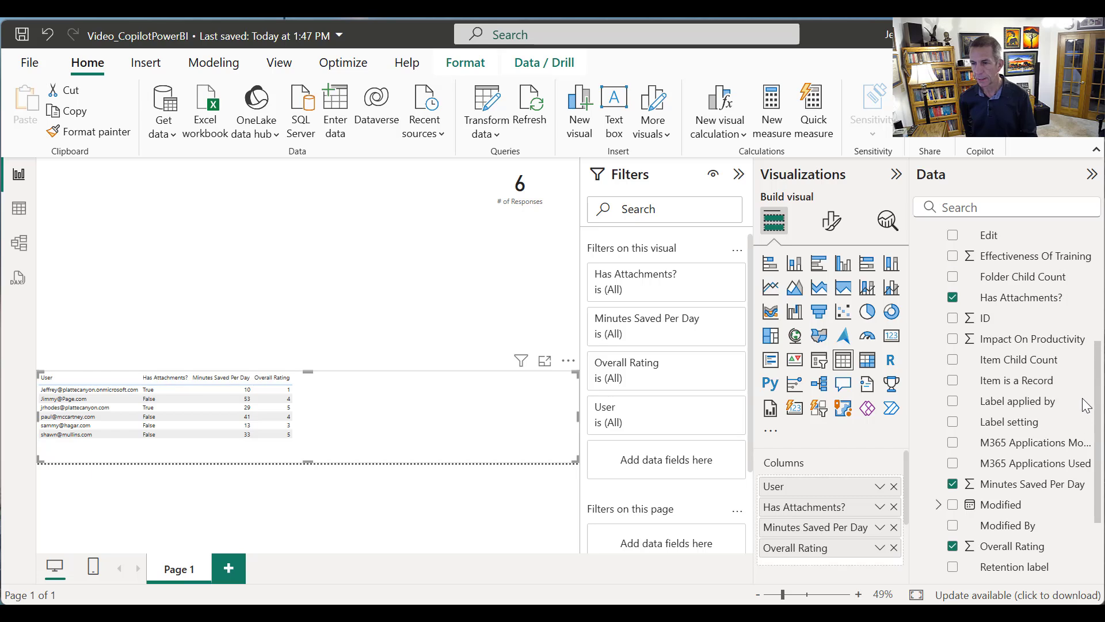
click(953, 341)
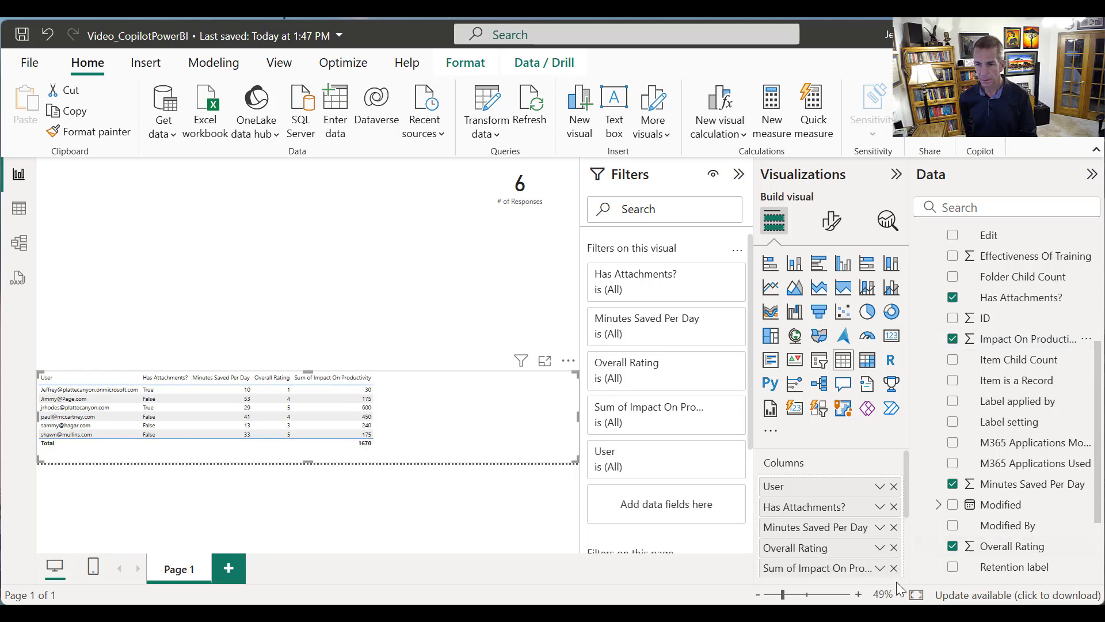
click(880, 568)
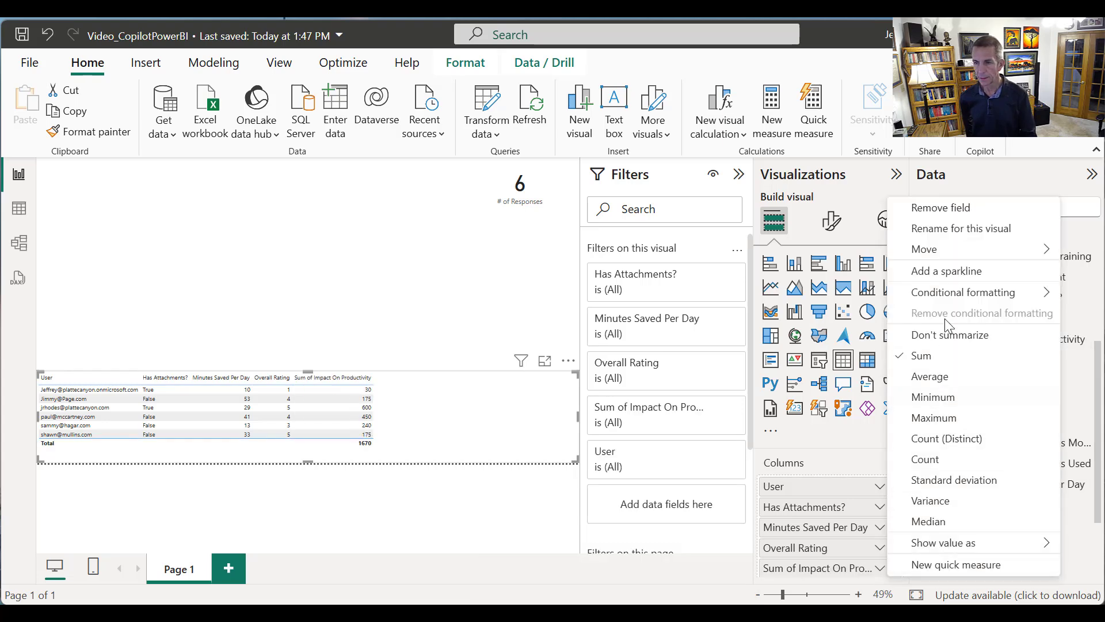
click(935, 336)
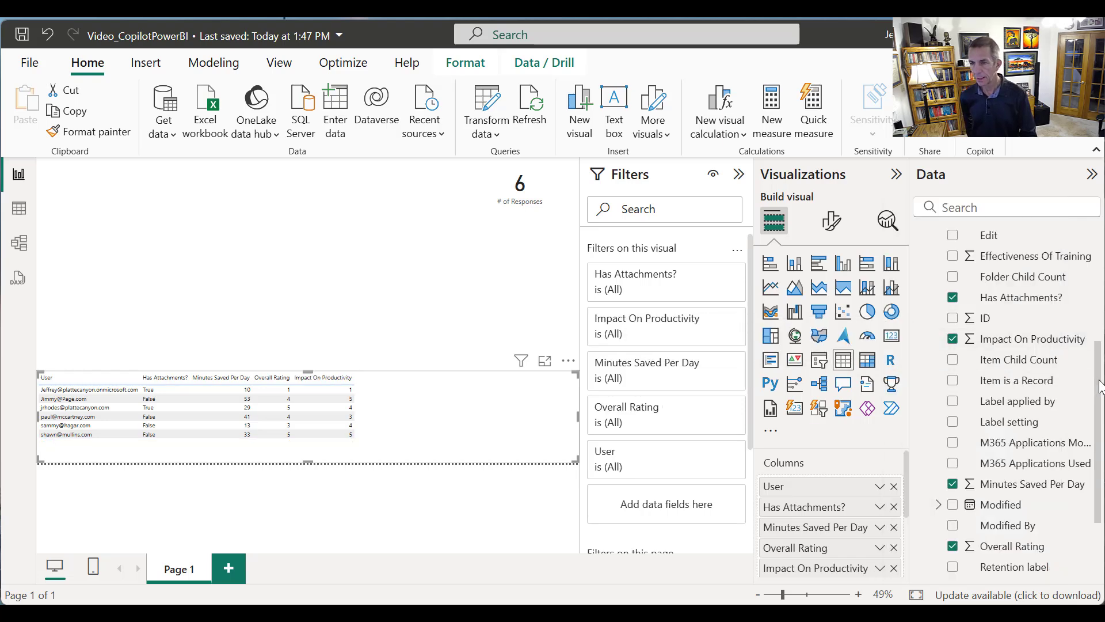
Add Effectiveness Of Training as a table column and set it to Don't summarize
drag(1096, 389, 1084, 326)
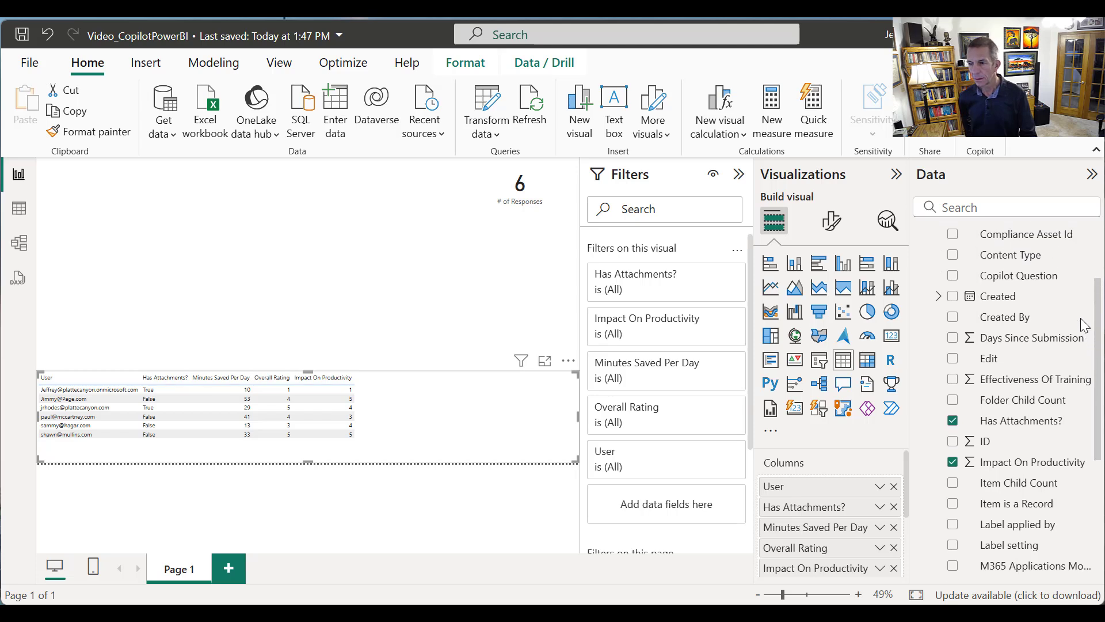
click(953, 379)
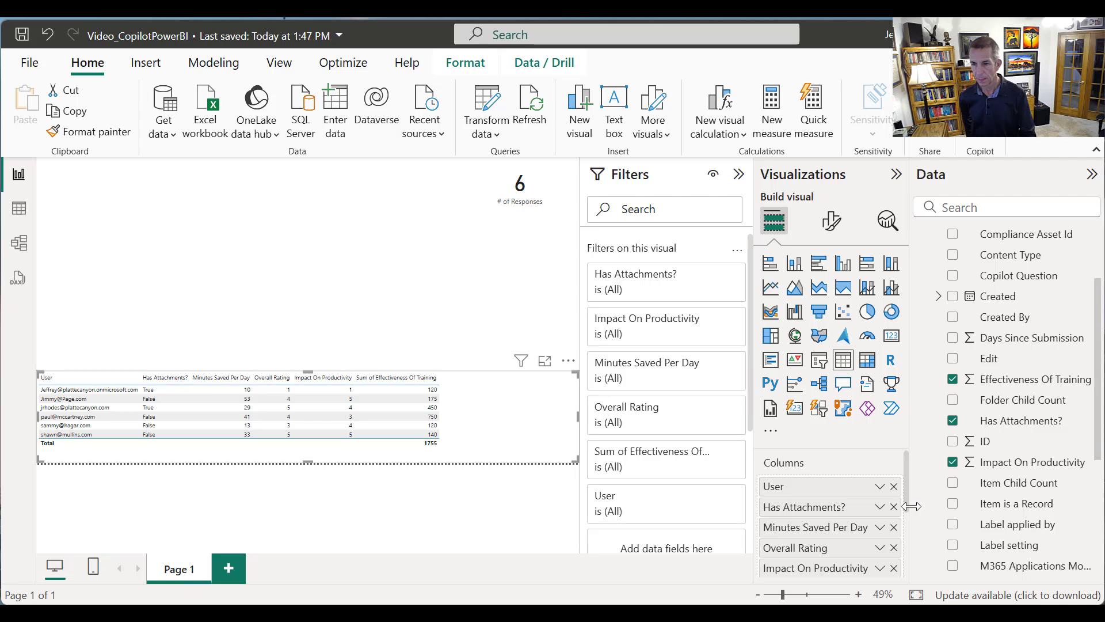
scroll(887, 513, down, 3)
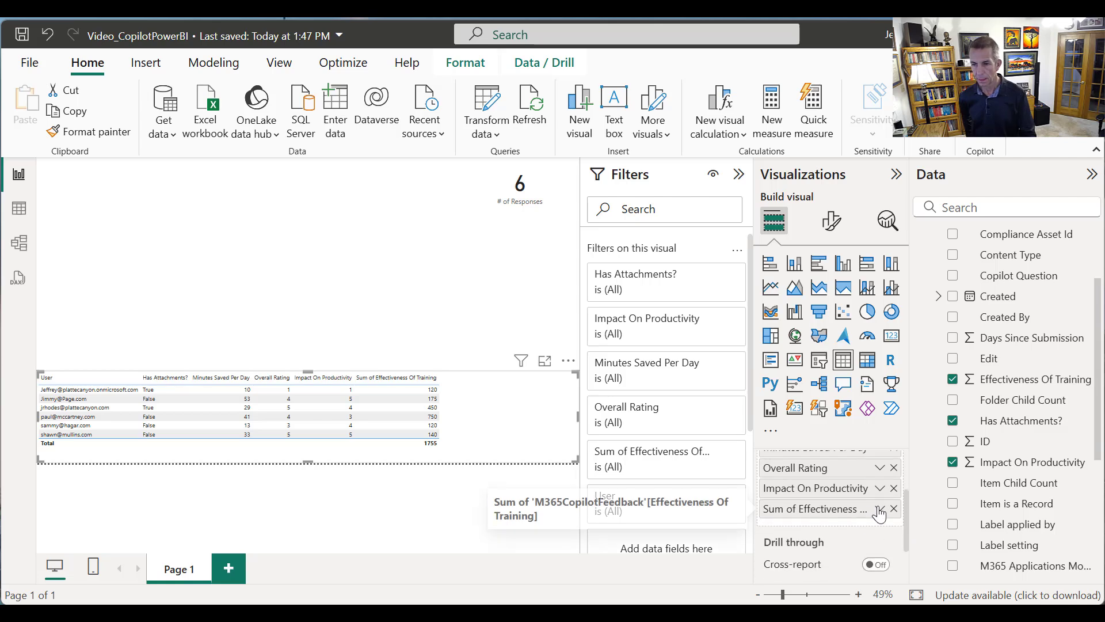
click(880, 510)
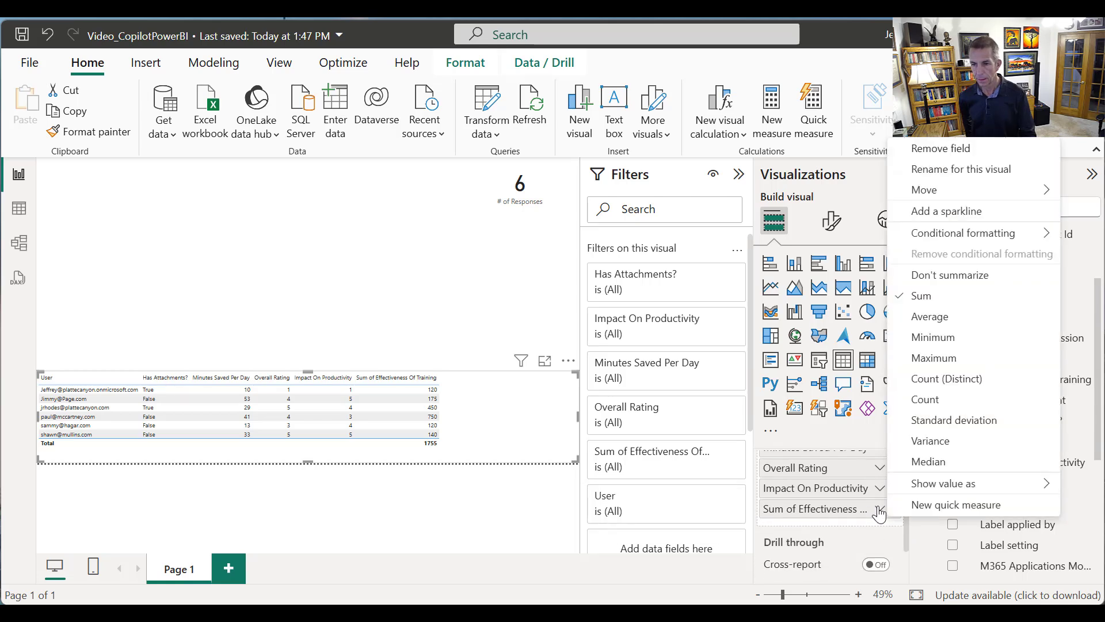
click(925, 277)
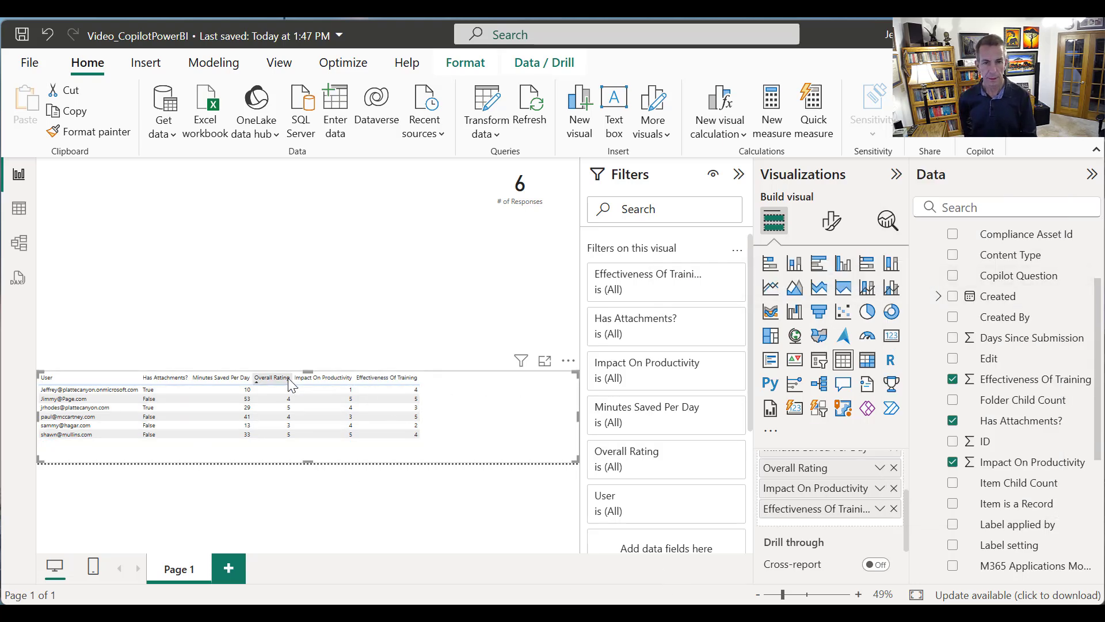
Lower the table's upper edge slightly and widen the User column so the columns fill the page width
drag(309, 371, 322, 392)
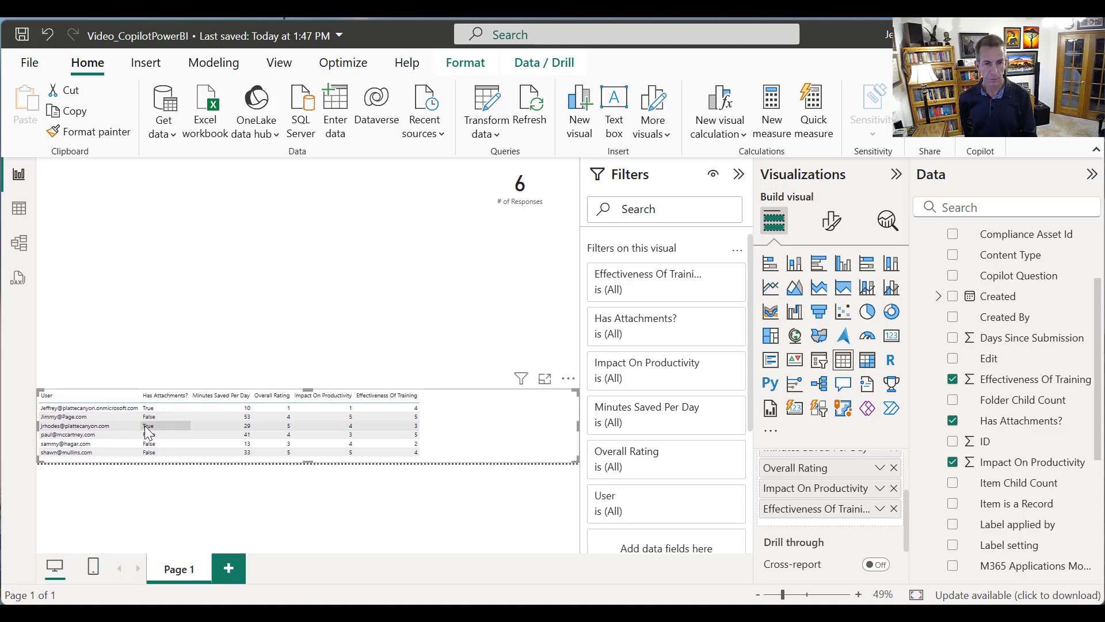
drag(142, 395, 287, 396)
Add a stacked bar chart to the report page and place it directly above the table
click(211, 327)
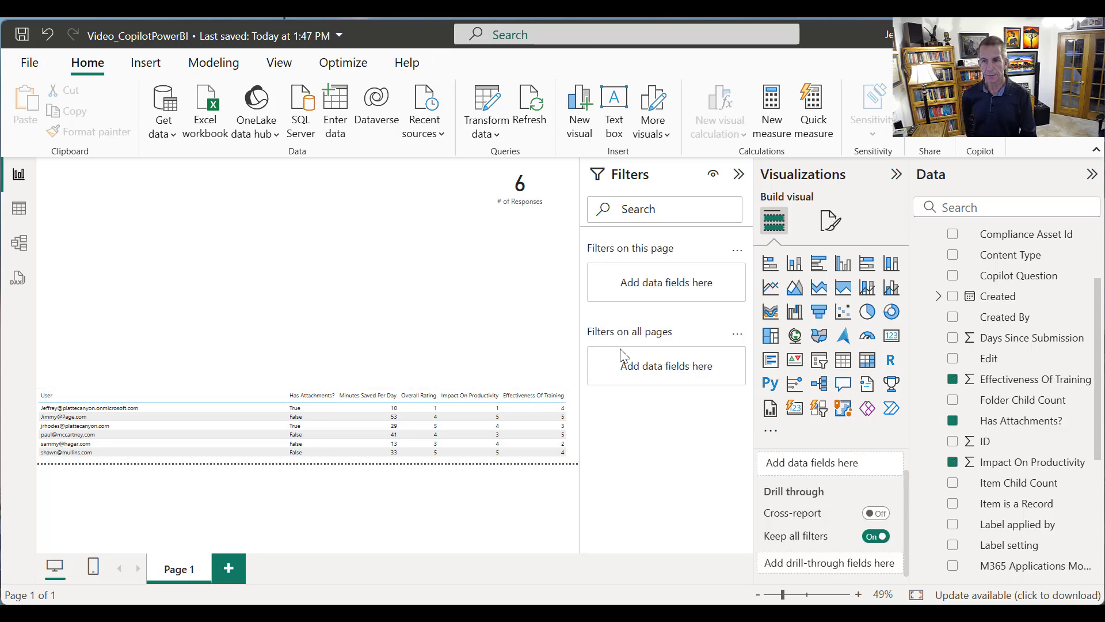
click(773, 270)
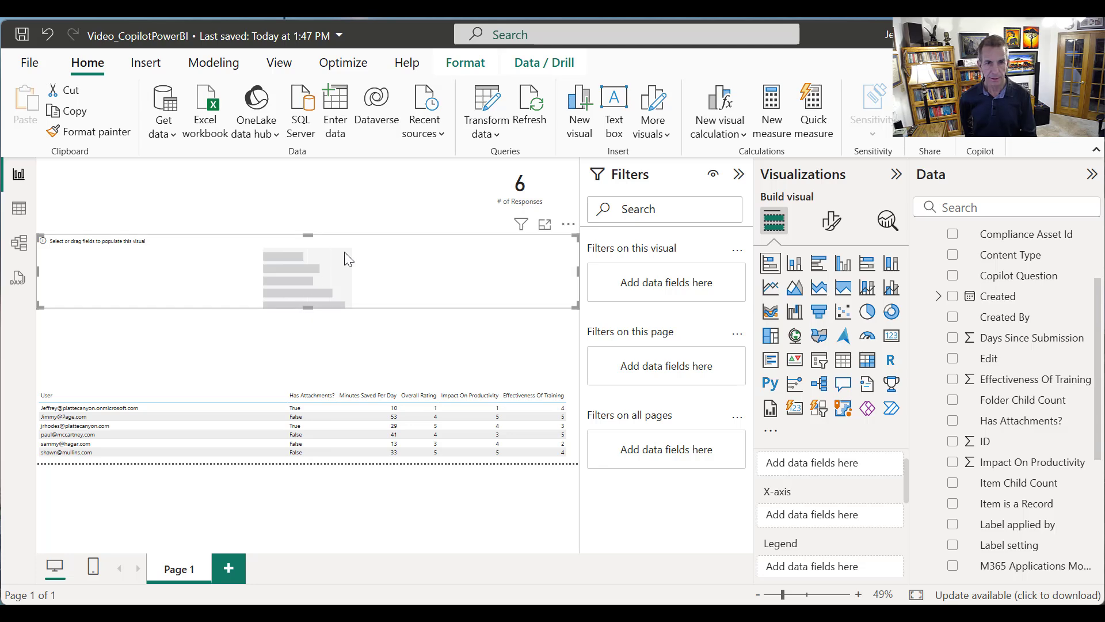
drag(353, 257, 355, 332)
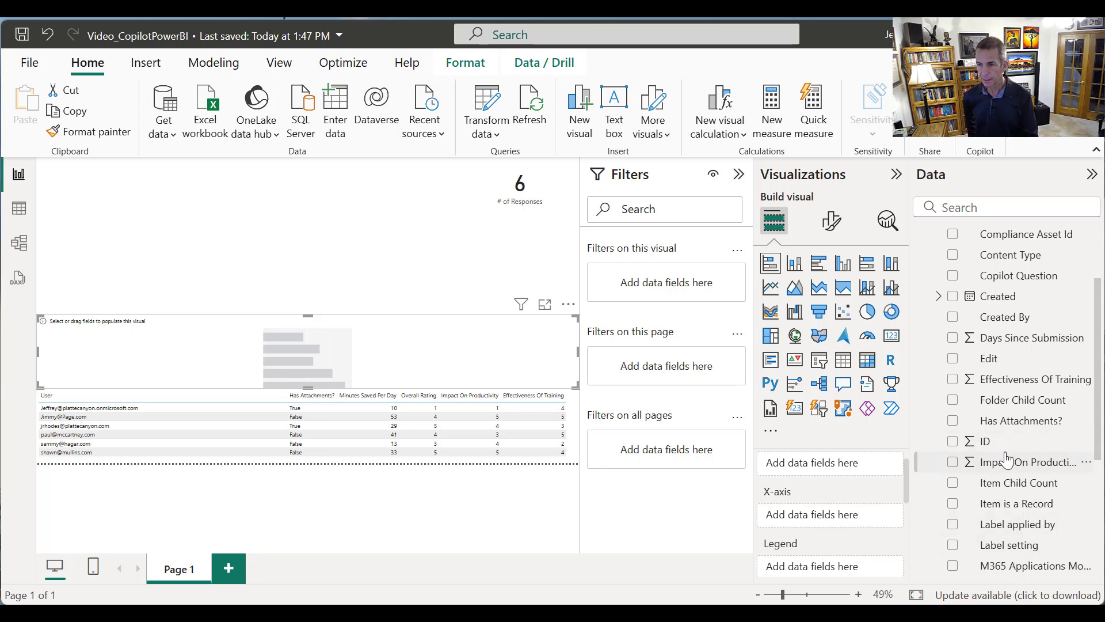
Put the ID field on the bar chart's X-axis, summarized as Count (Distinct)
drag(976, 442, 884, 514)
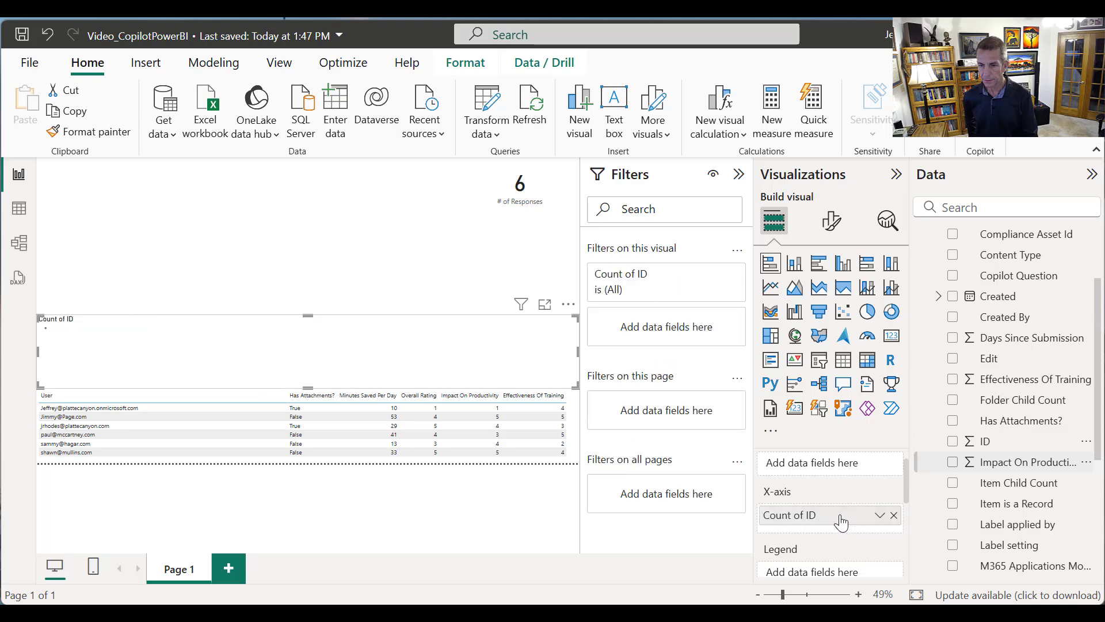
click(880, 515)
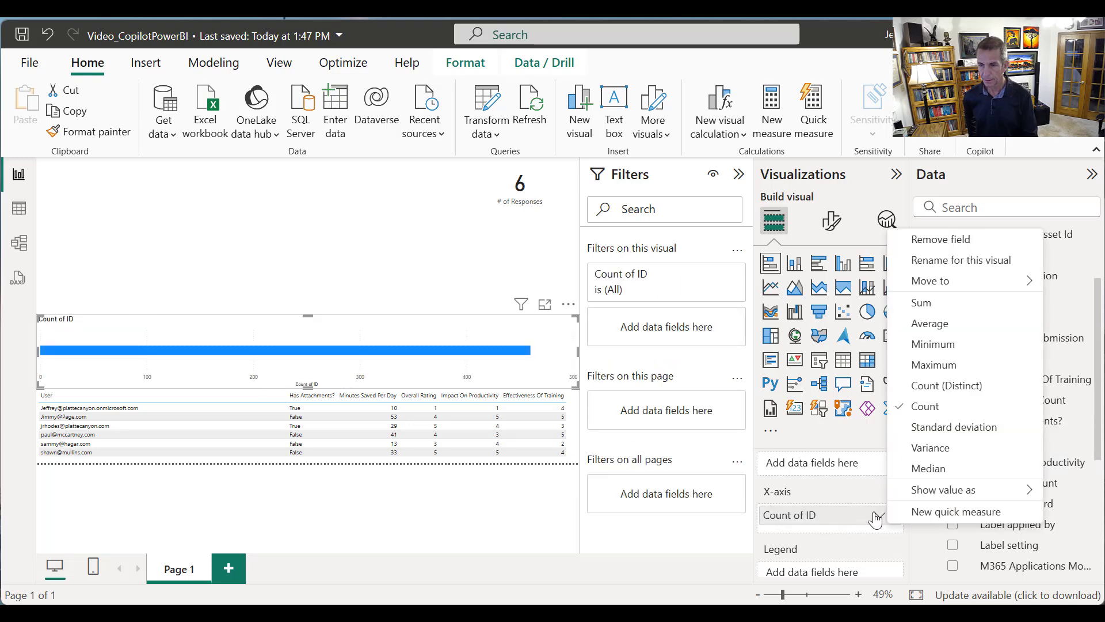
click(928, 394)
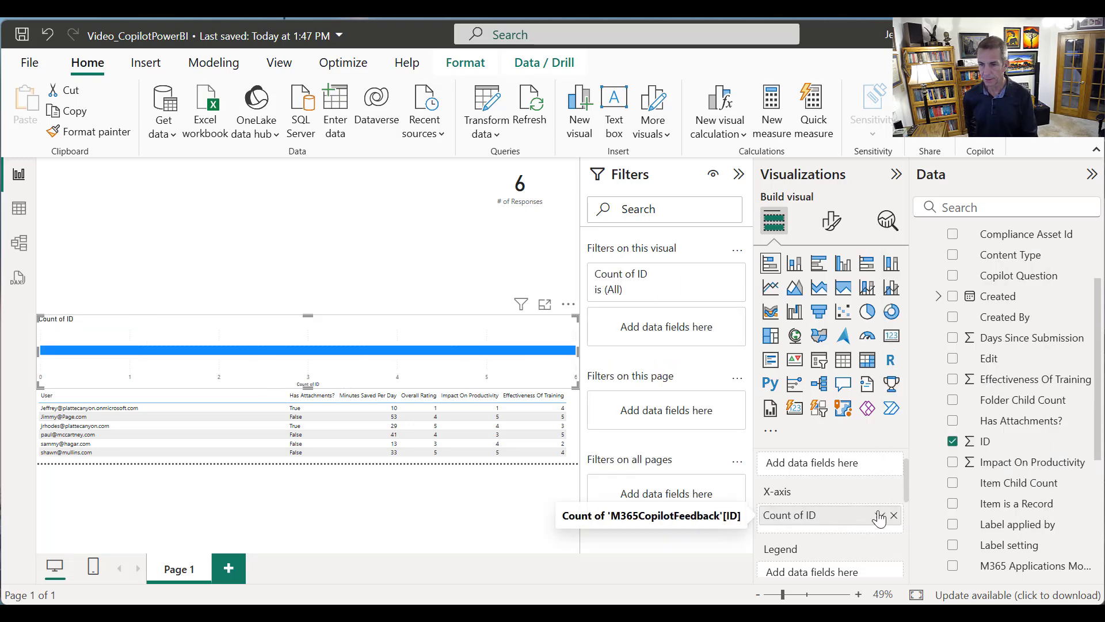
Rename the bar chart's X-axis field to "# of Responses" for this visual
click(878, 515)
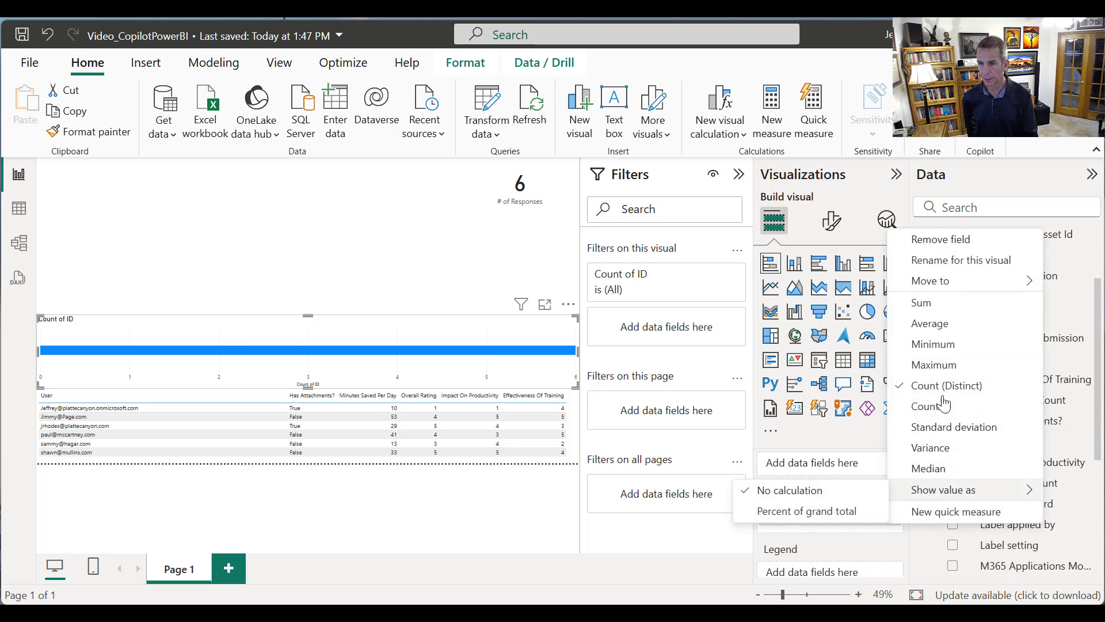
click(947, 268)
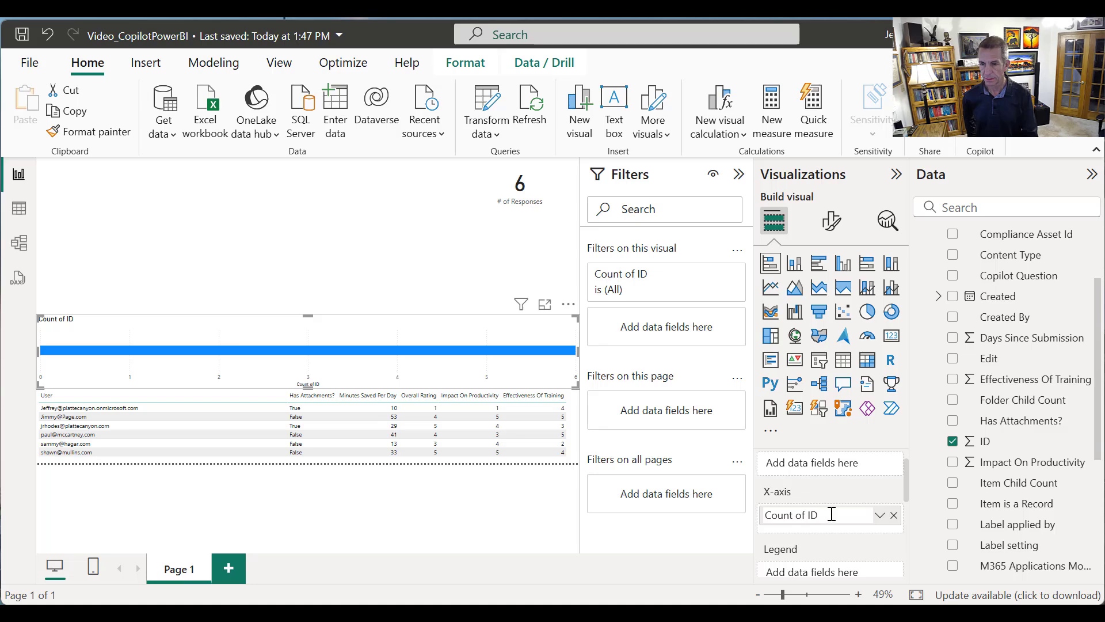
text(# of Responses)
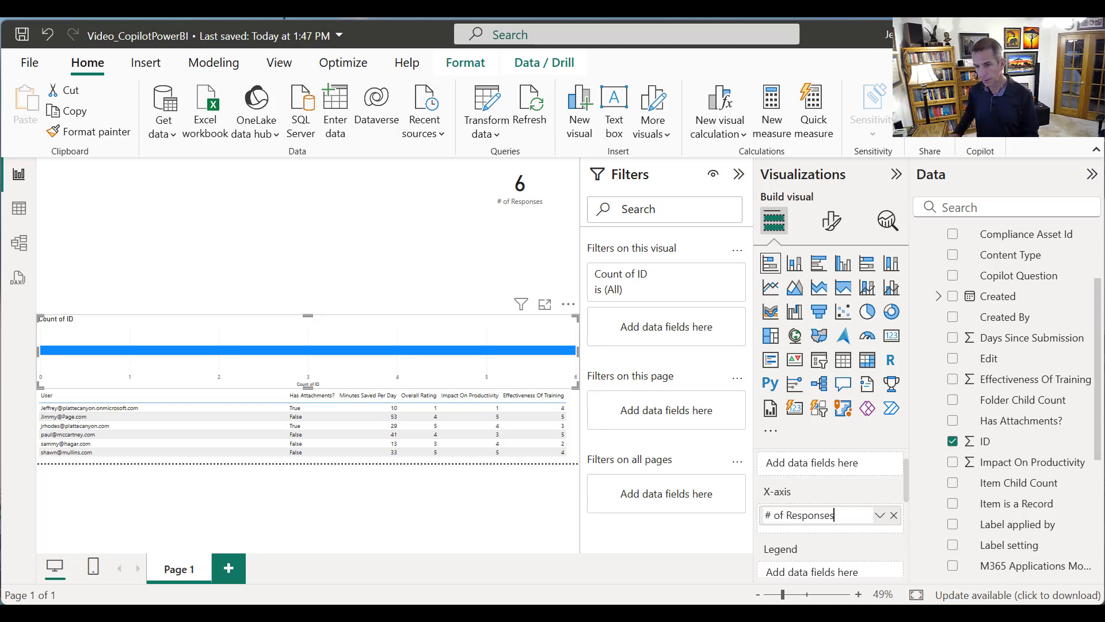
key(Return)
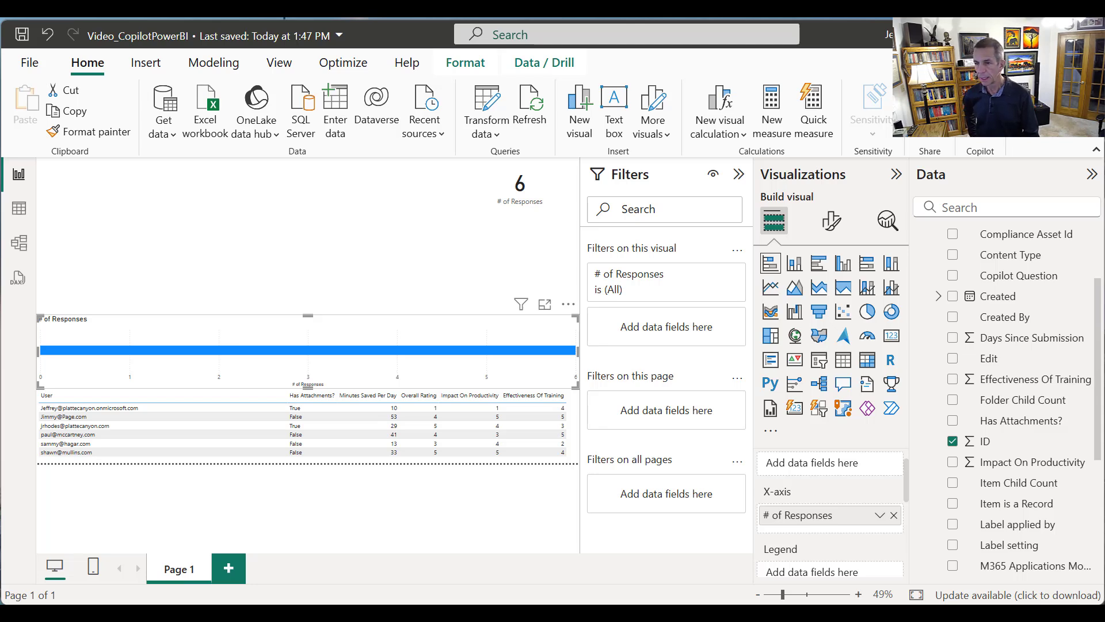
Assign the Copilot Question field to the bar chart's Y-axis
drag(1103, 390, 1094, 341)
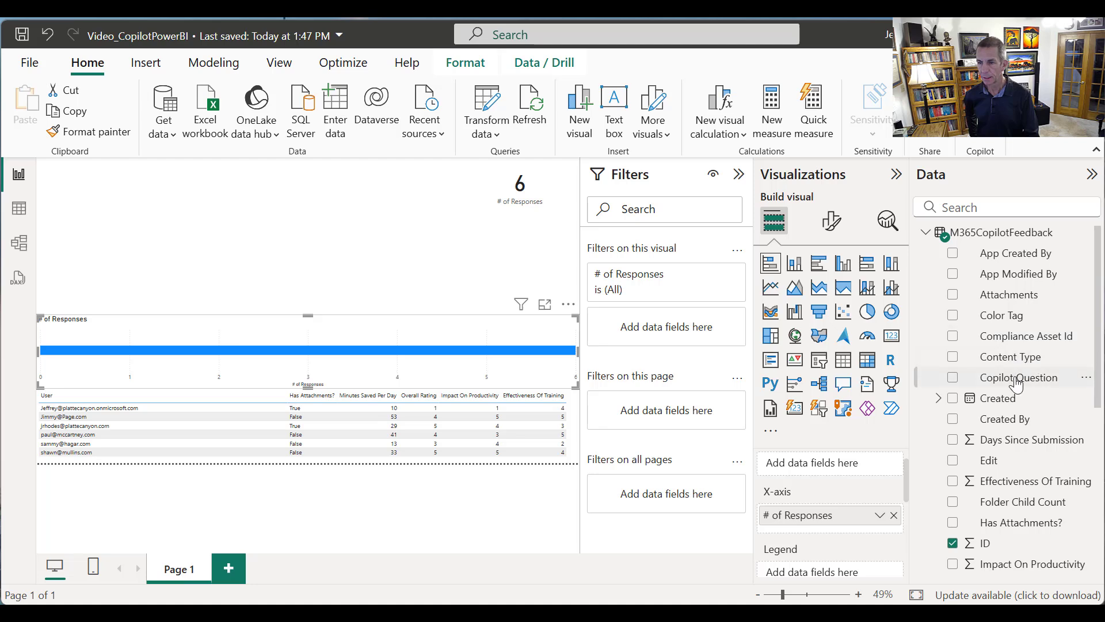
drag(1022, 377, 1050, 395)
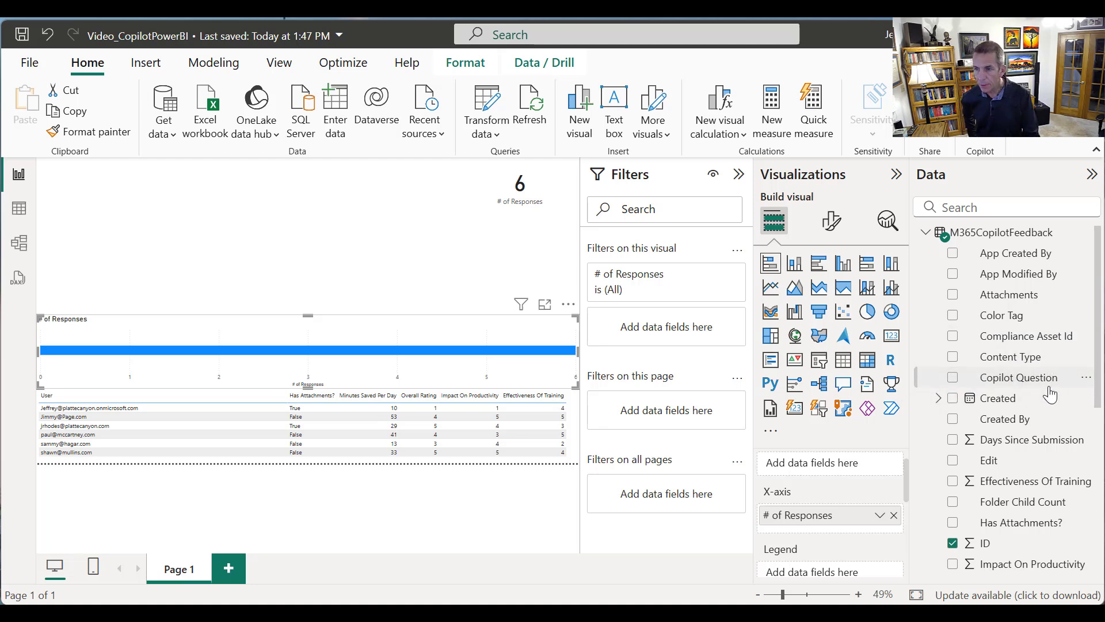
mouse_move(914, 430)
mouse_down()
mouse_move(917, 421)
mouse_move(924, 441)
mouse_up()
scroll(903, 456, down, 1)
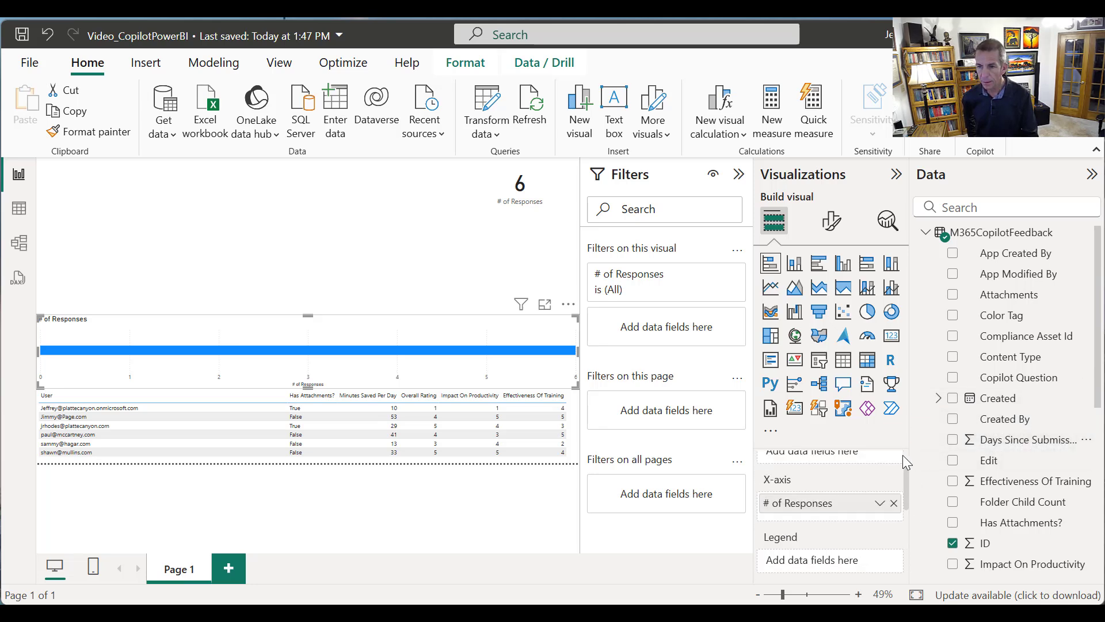
scroll(904, 456, down, 2)
drag(903, 512, 921, 467)
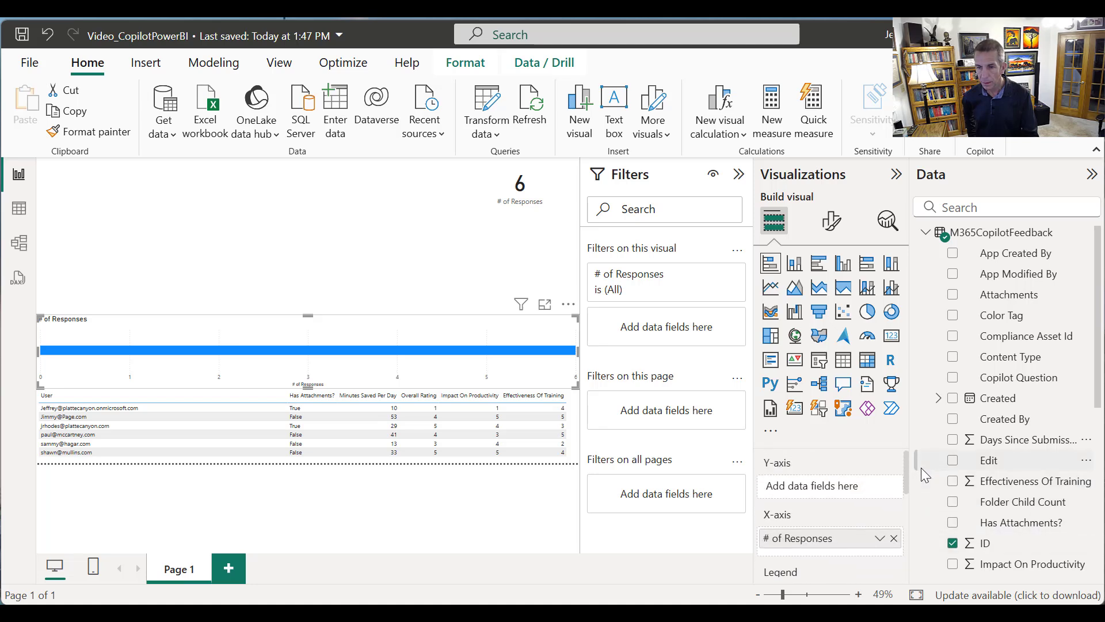
drag(986, 380, 834, 488)
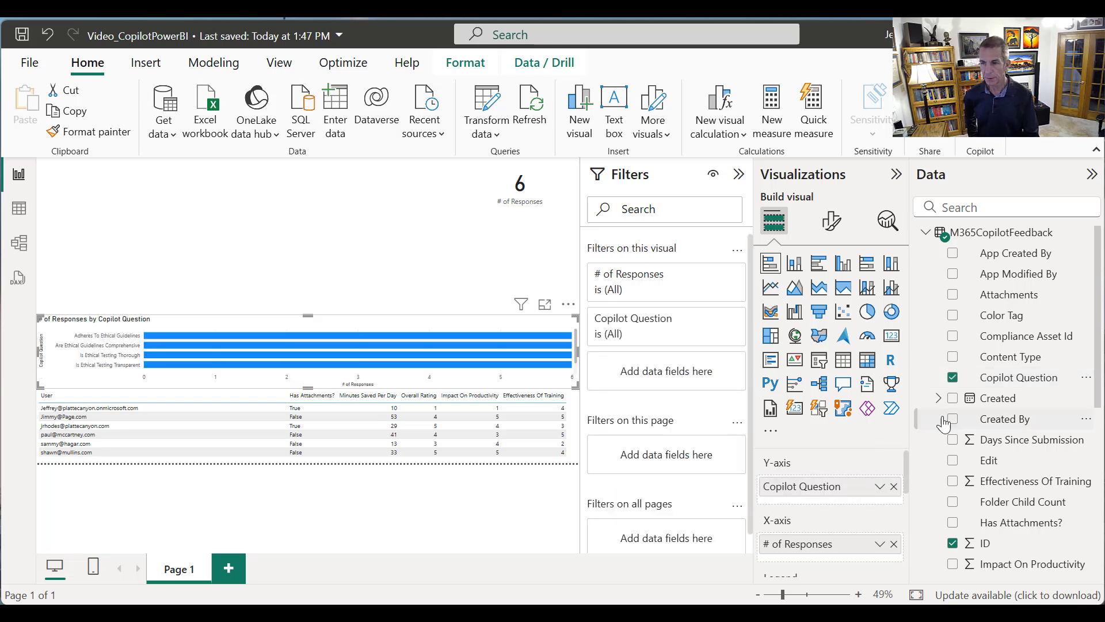
Assign the Value field as the bar chart's legend to split each question's bar by answer
drag(1099, 388, 1071, 557)
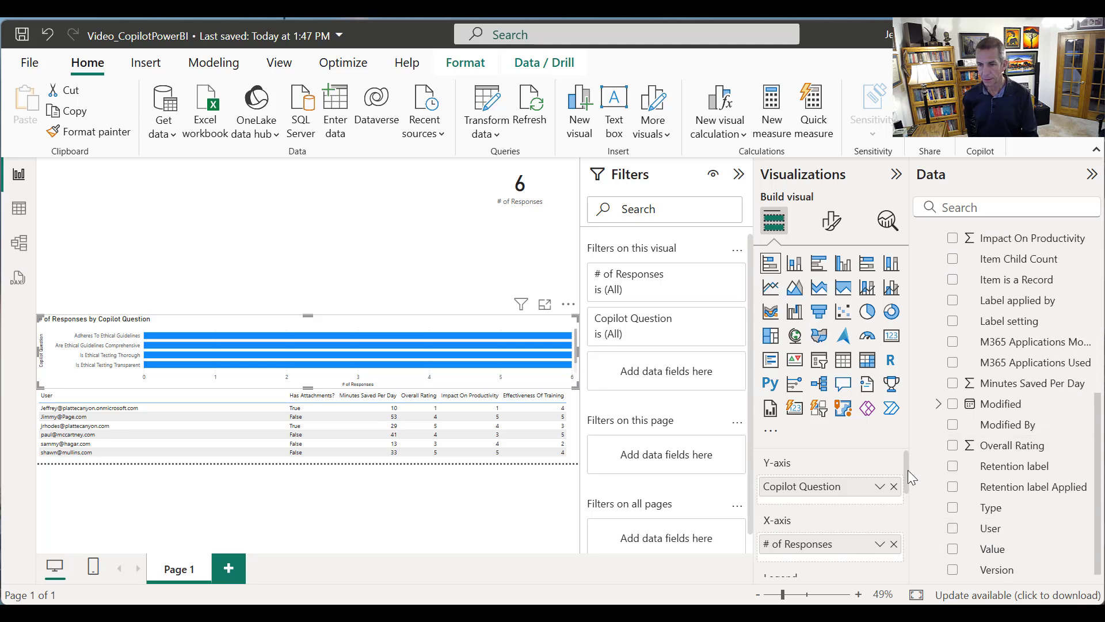
scroll(910, 477, down, 2)
drag(1005, 551, 858, 535)
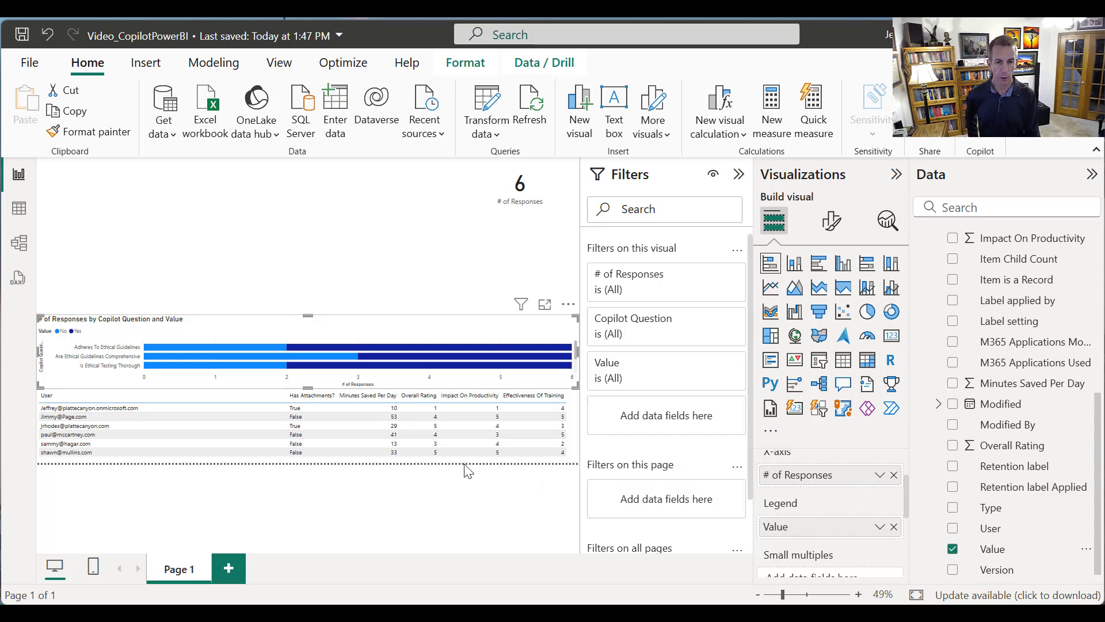
Collapse the filters area to enlarge the report page and examine the details of individual bar segments in the chart
click(738, 174)
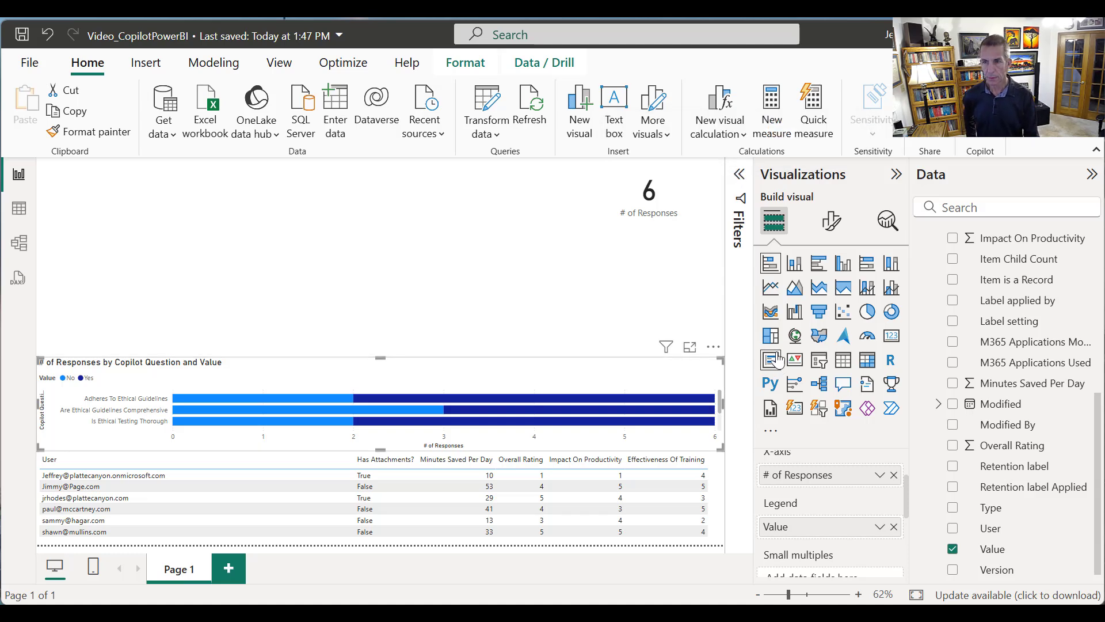
mouse_move(570, 406)
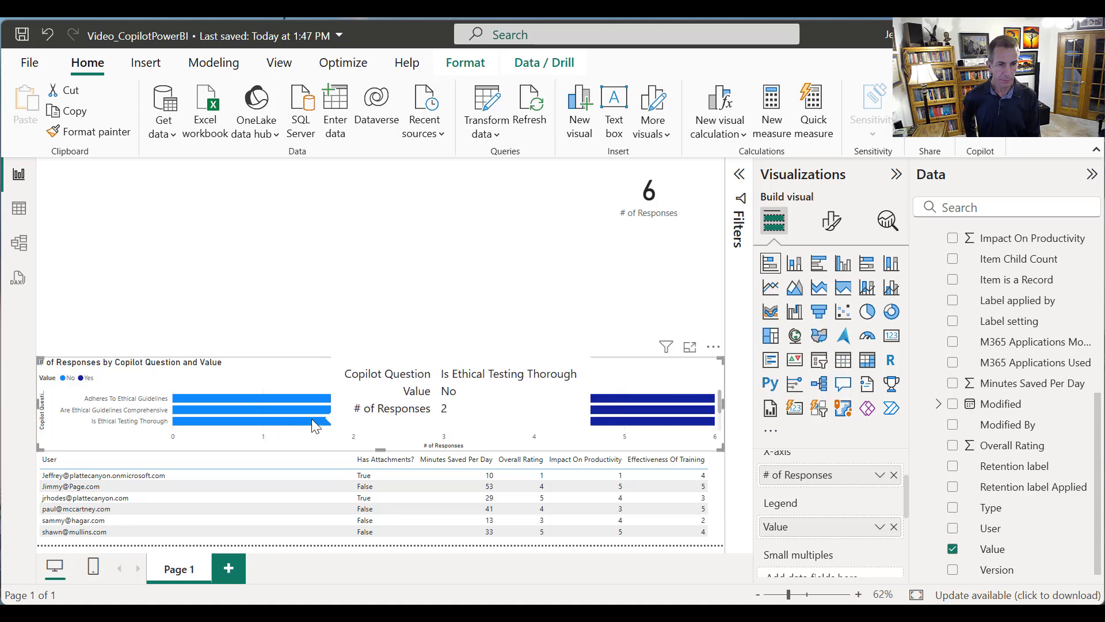
mouse_move(271, 415)
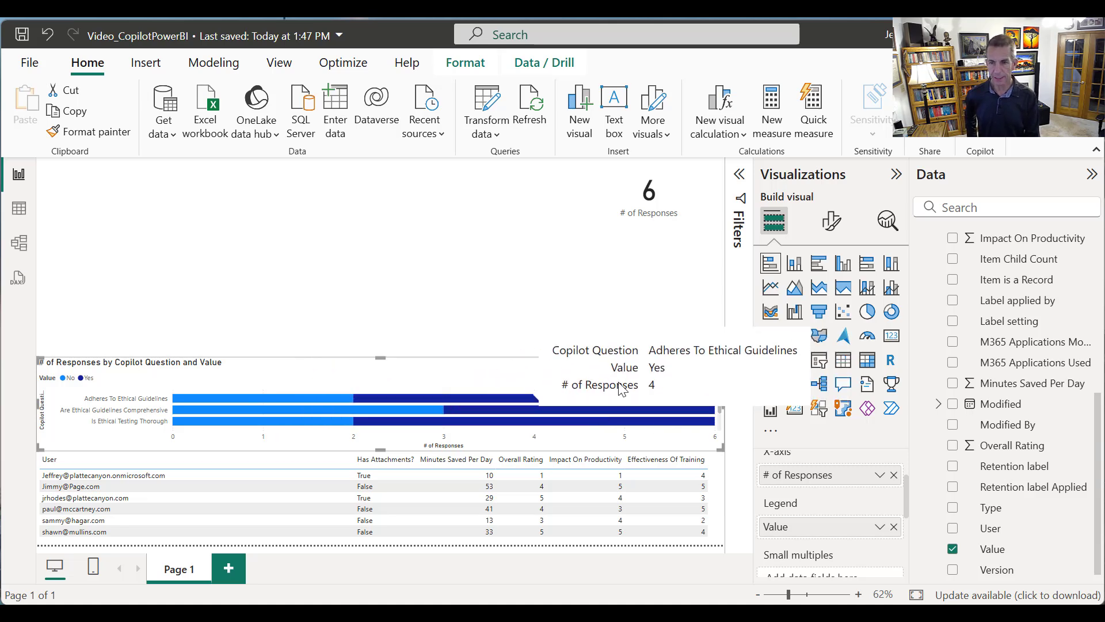
Recolour the bar chart's No series to a dark reddish brown with the custom colour #803C23
click(829, 223)
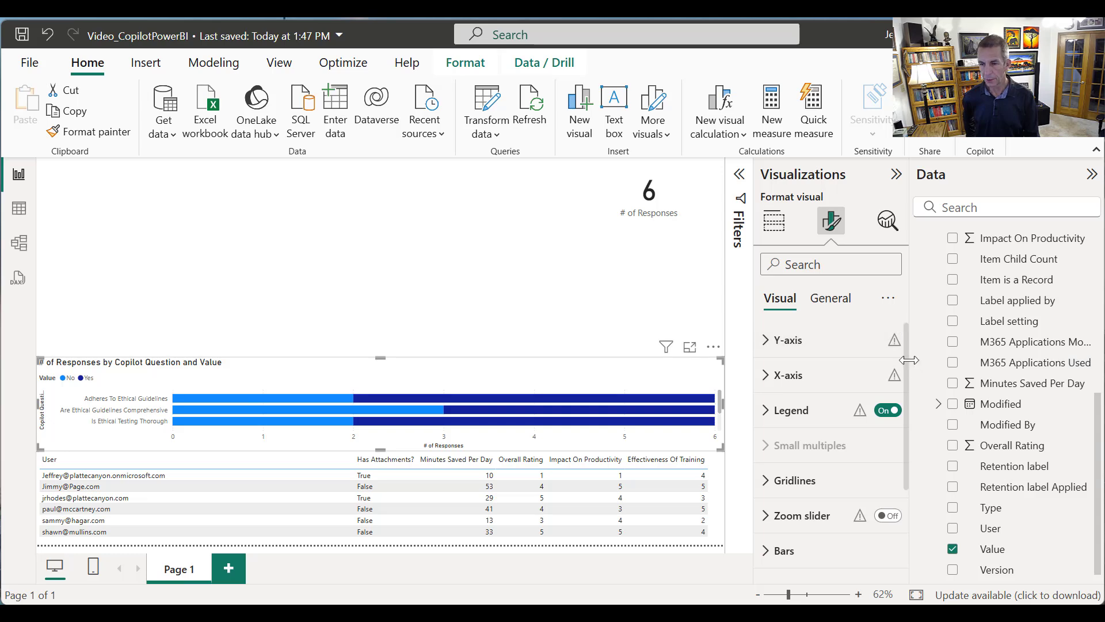
drag(907, 368, 894, 481)
click(763, 473)
click(863, 381)
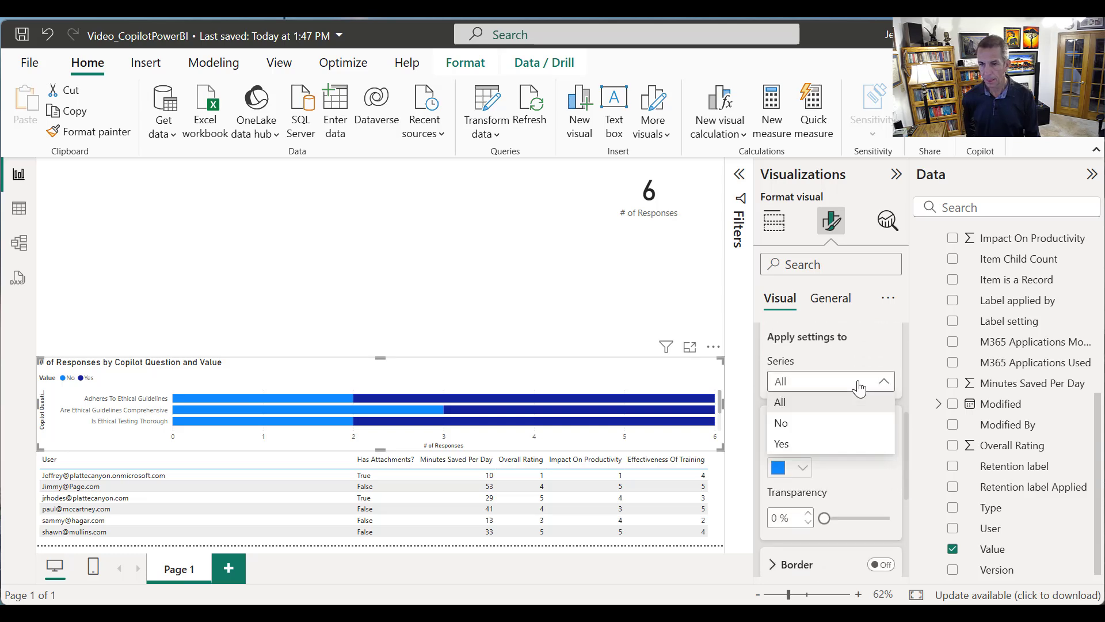
click(781, 423)
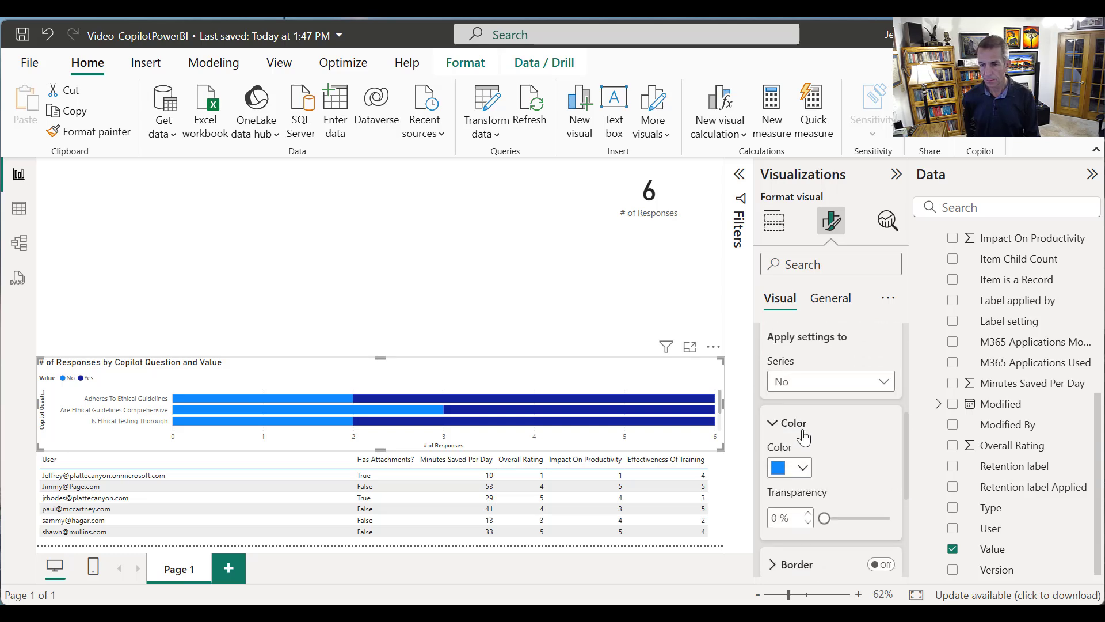
click(802, 468)
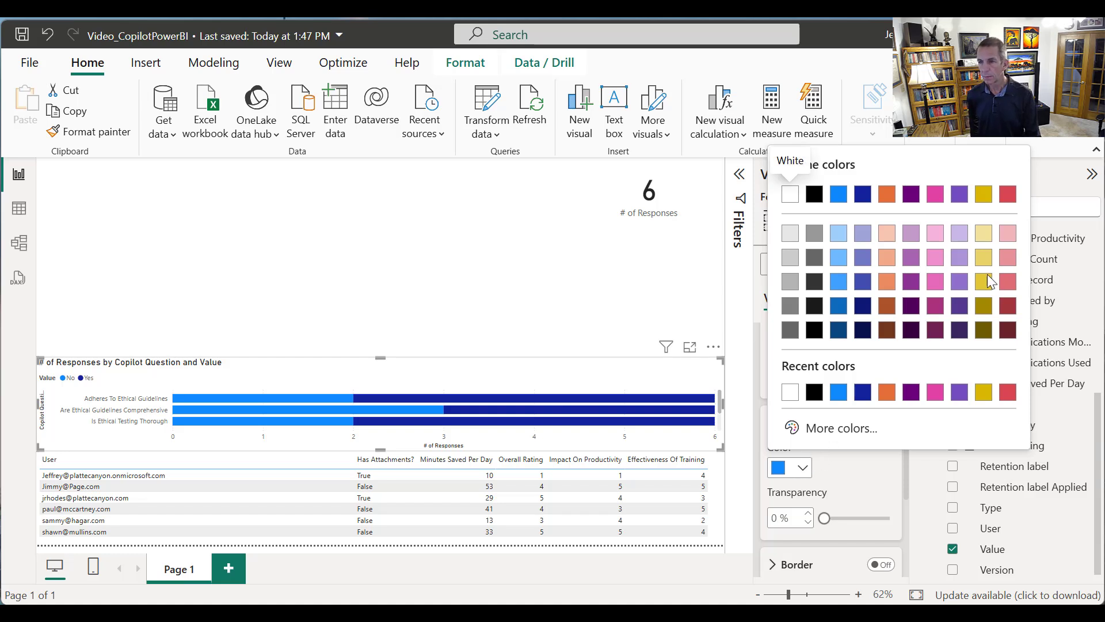
click(838, 428)
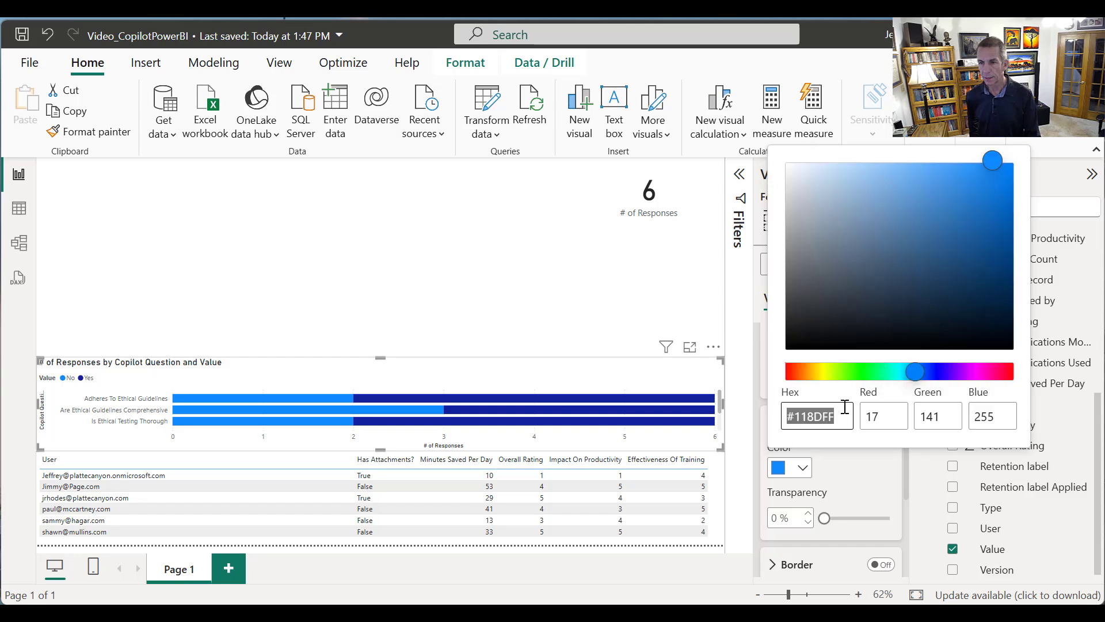
click(796, 374)
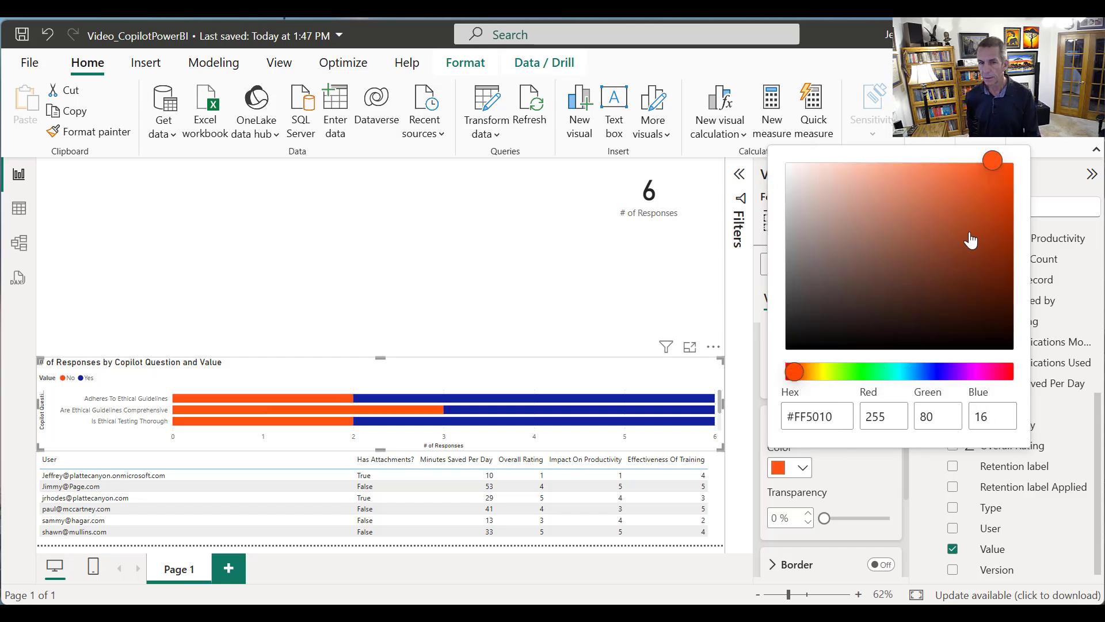
click(945, 254)
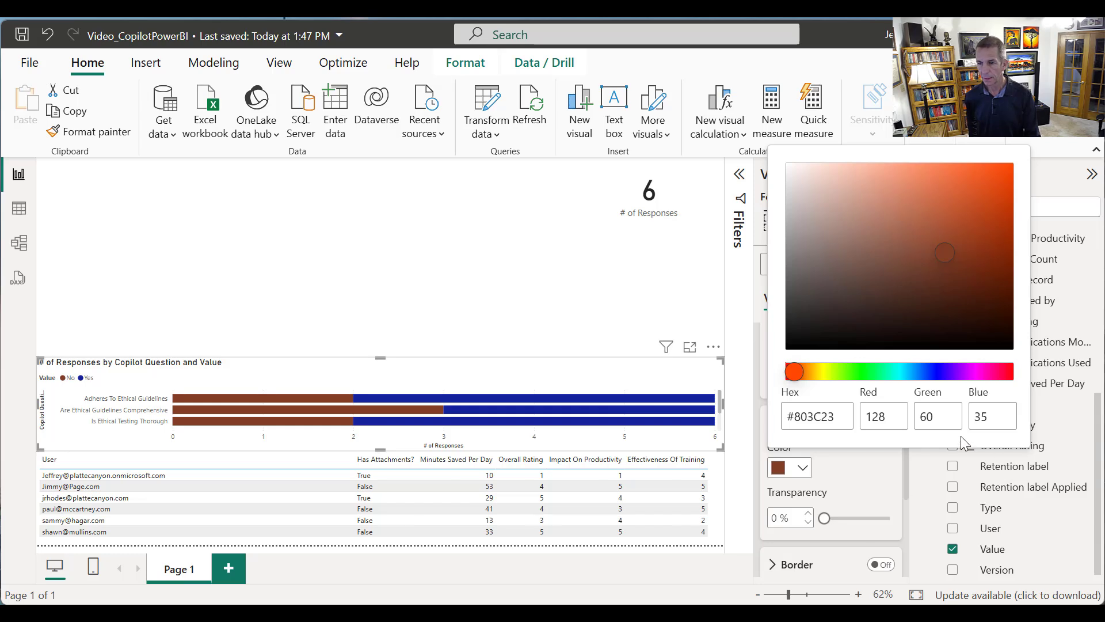
click(1050, 219)
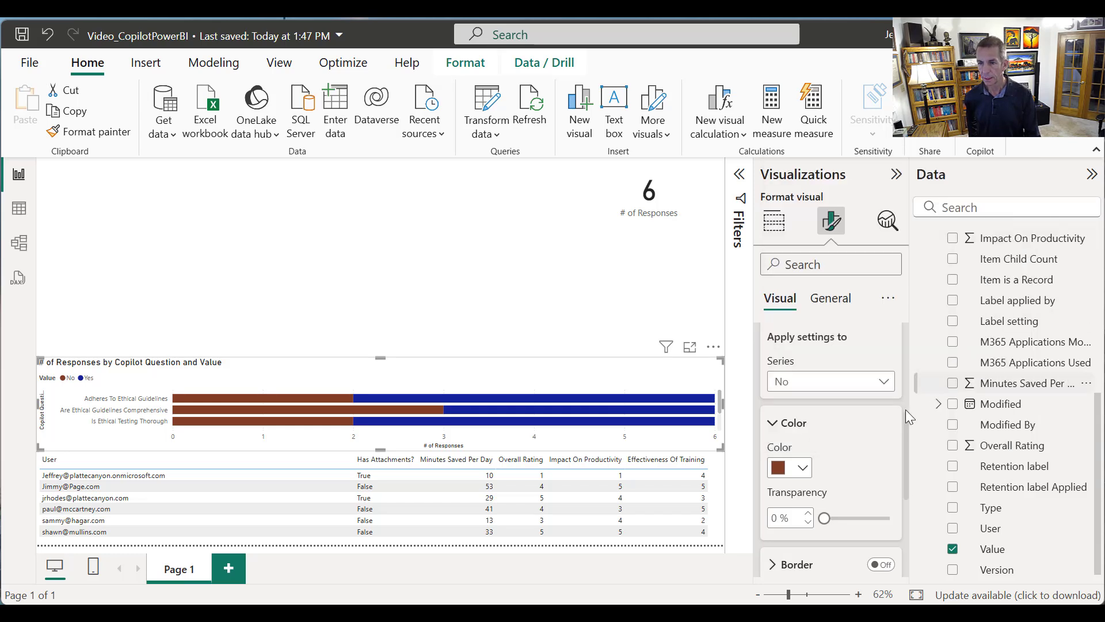
Recolour the bar chart's Yes series to a dark green with the custom colour #1C6C25
click(826, 381)
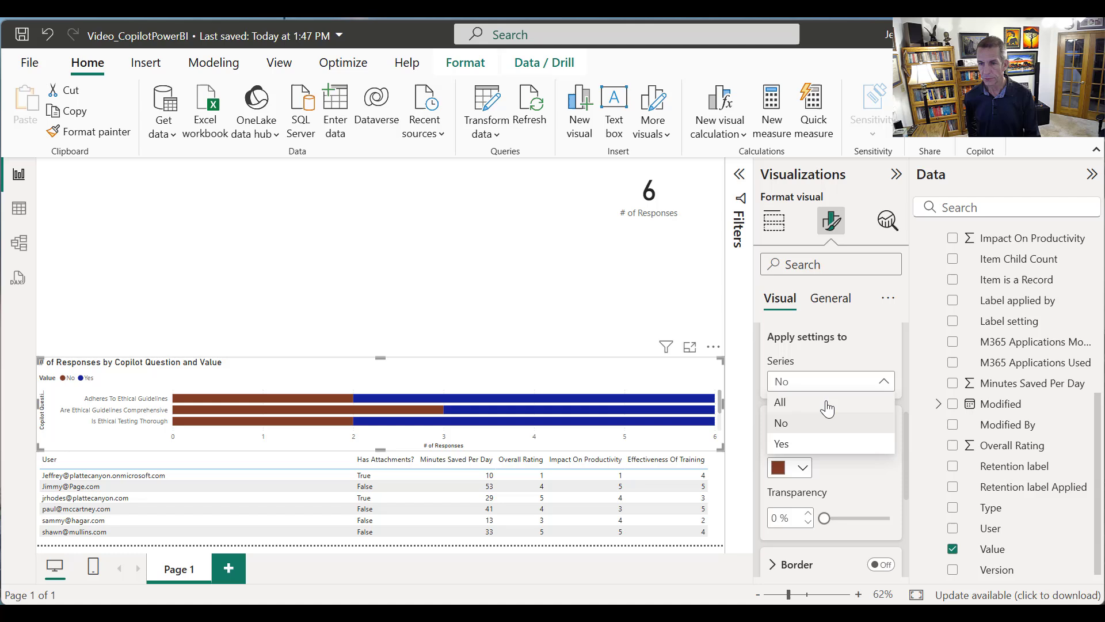
click(815, 441)
click(802, 467)
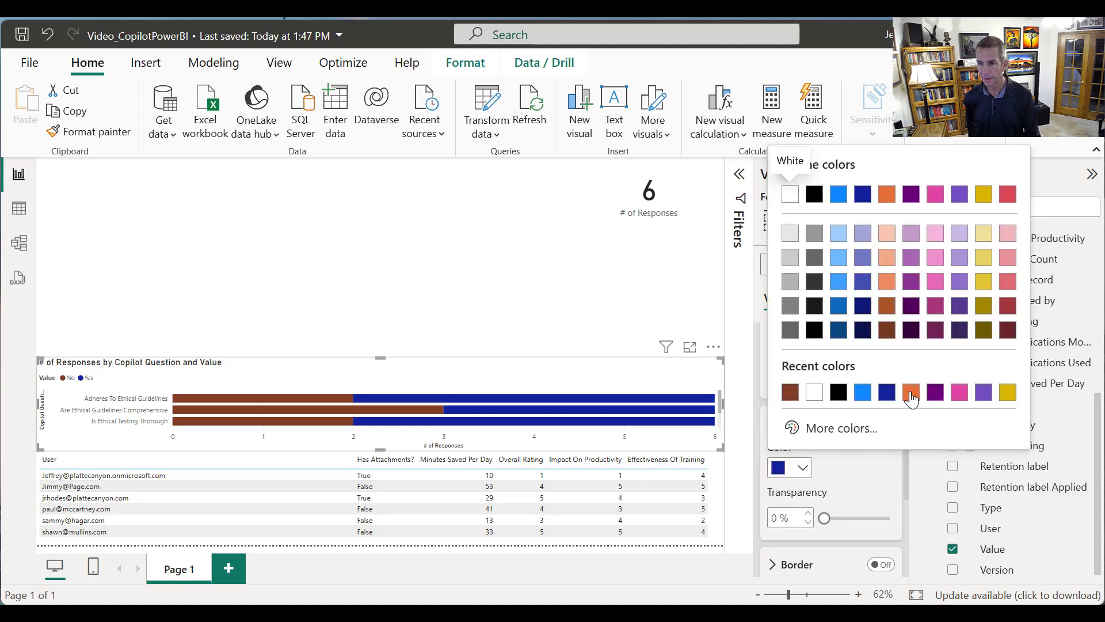
click(858, 429)
drag(897, 372, 865, 371)
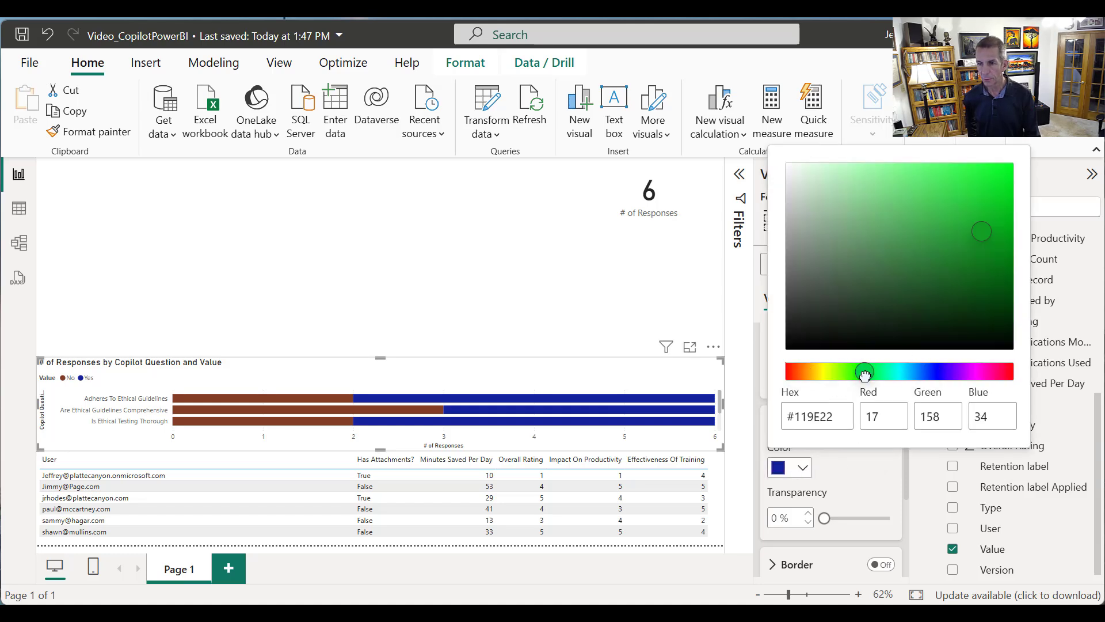
click(937, 301)
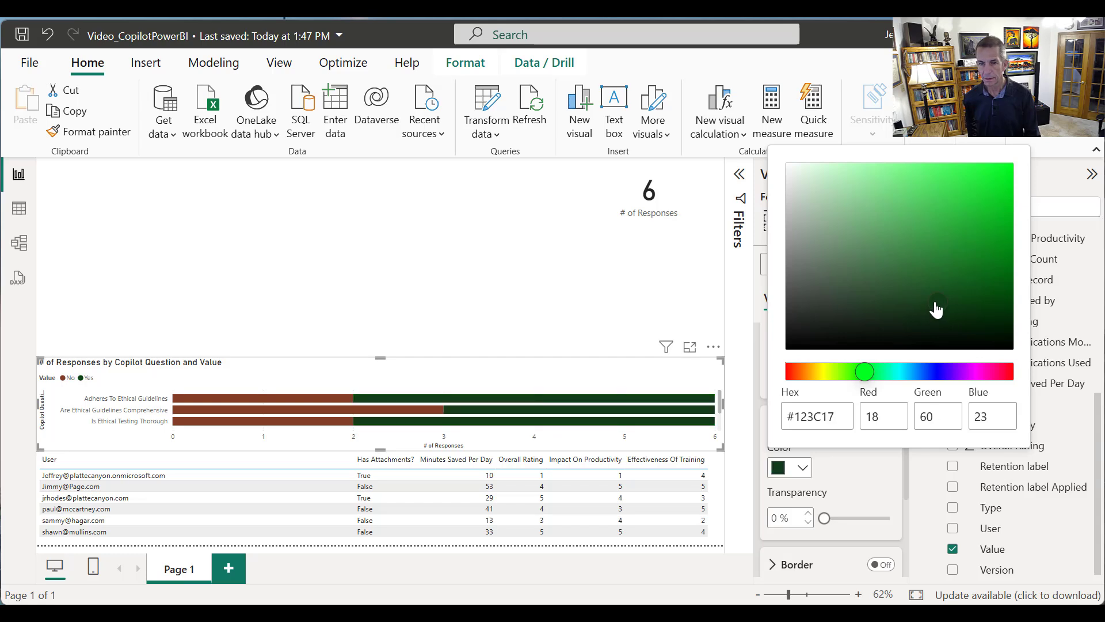
click(946, 267)
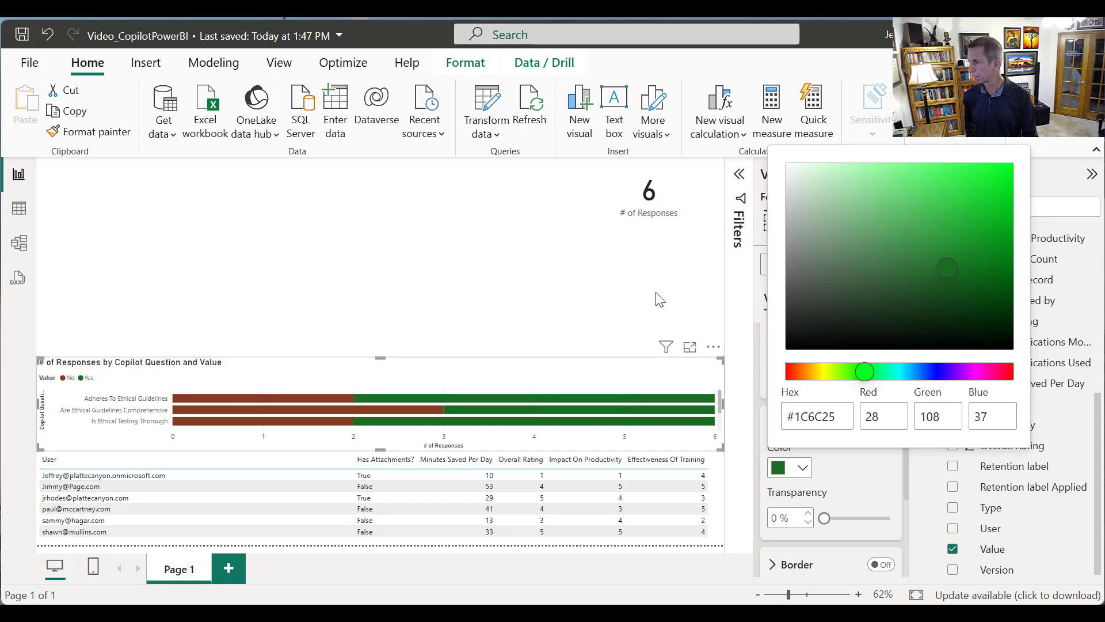
click(621, 295)
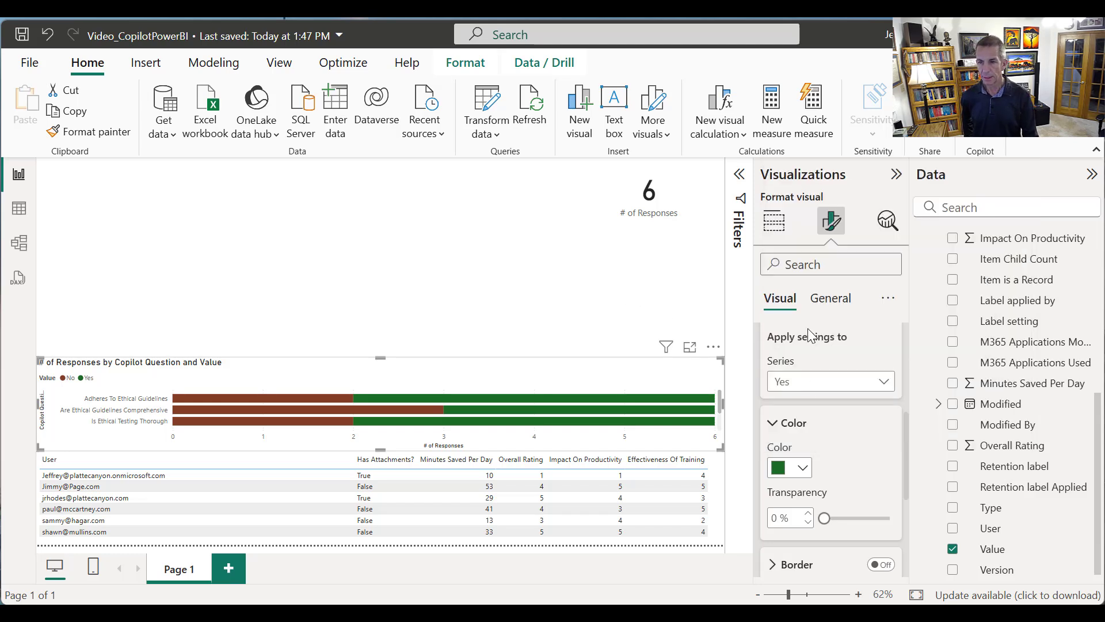
Turn on data labels for the bar chart and extend its upper edge so all five question bars fit
click(830, 298)
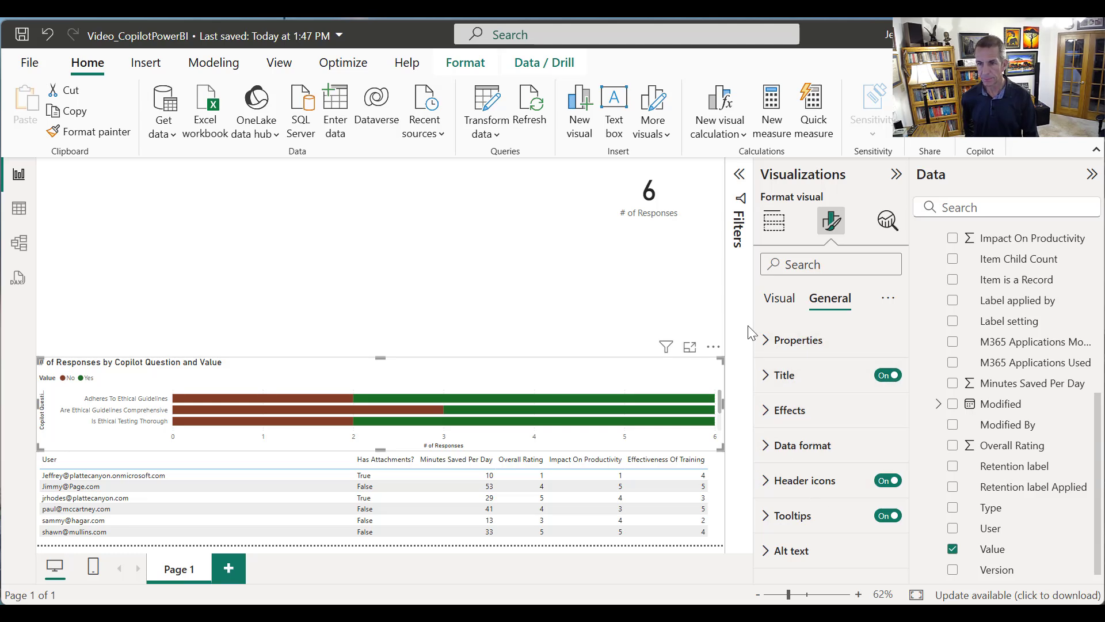
click(776, 299)
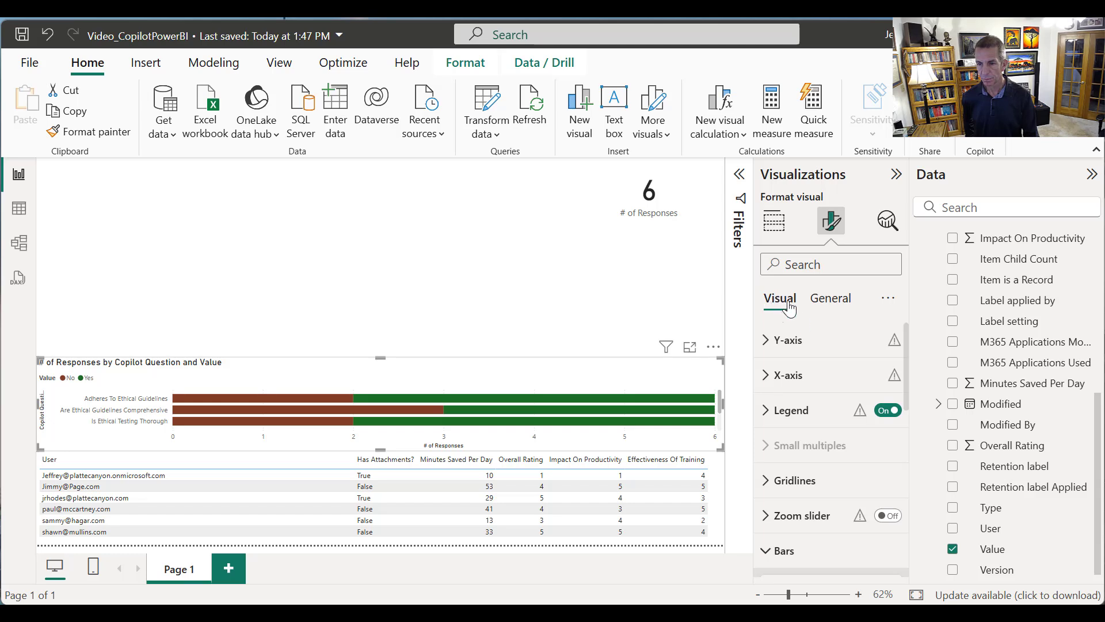
scroll(821, 382, down, 5)
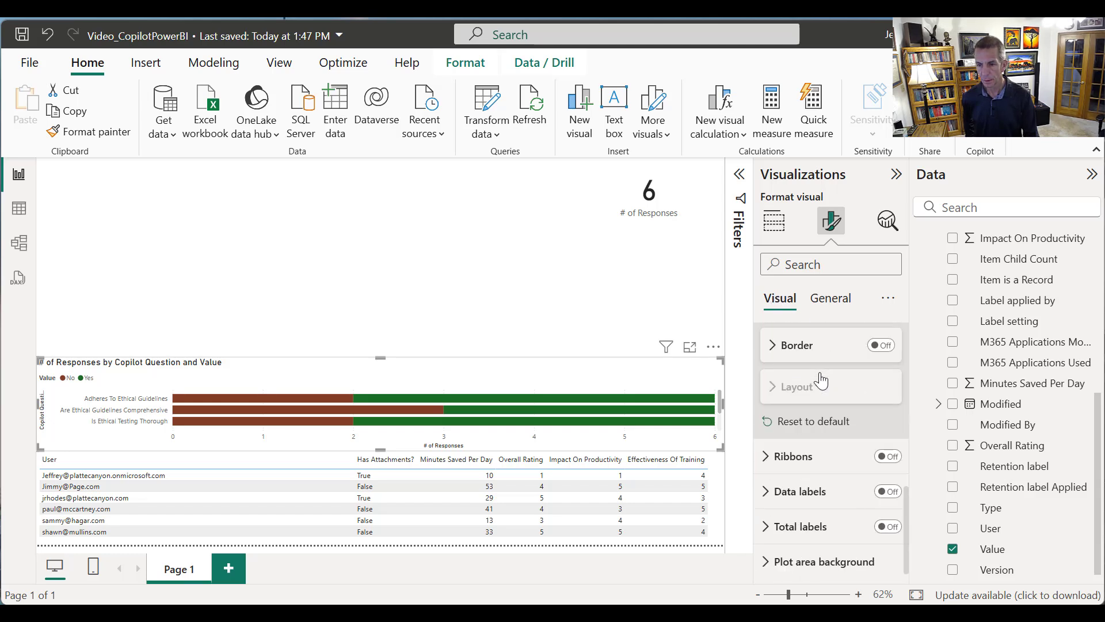
click(892, 490)
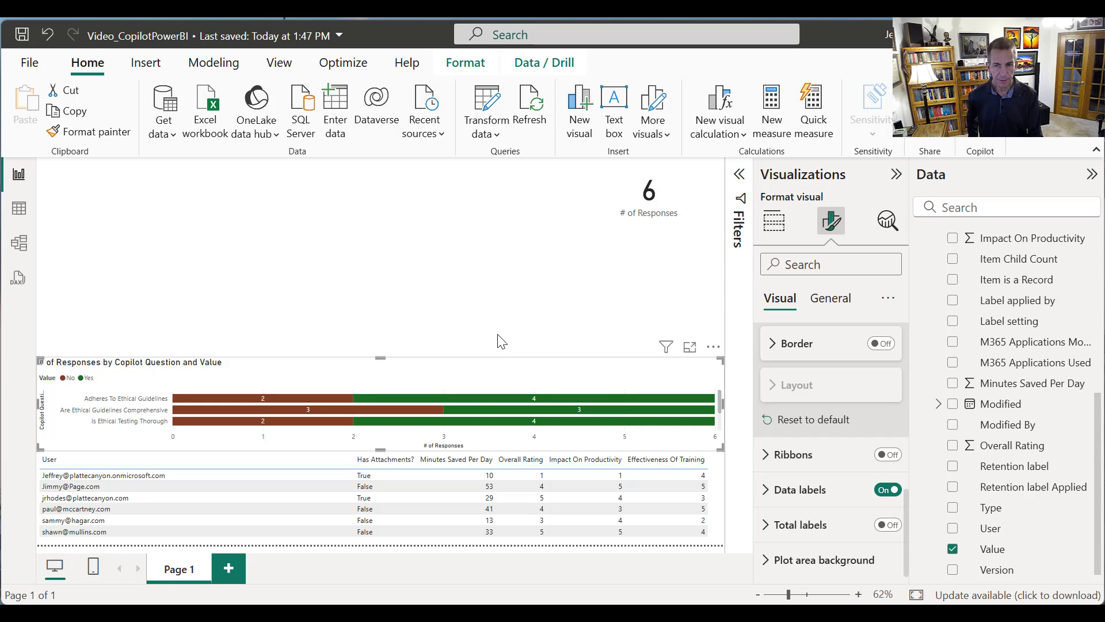
drag(381, 358, 390, 329)
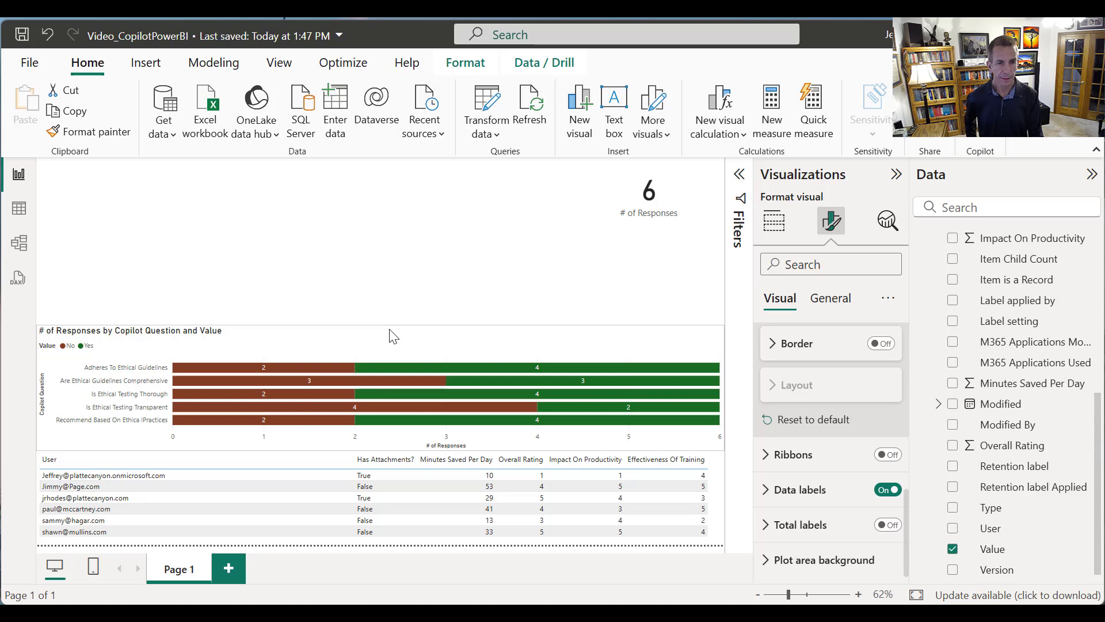
click(379, 300)
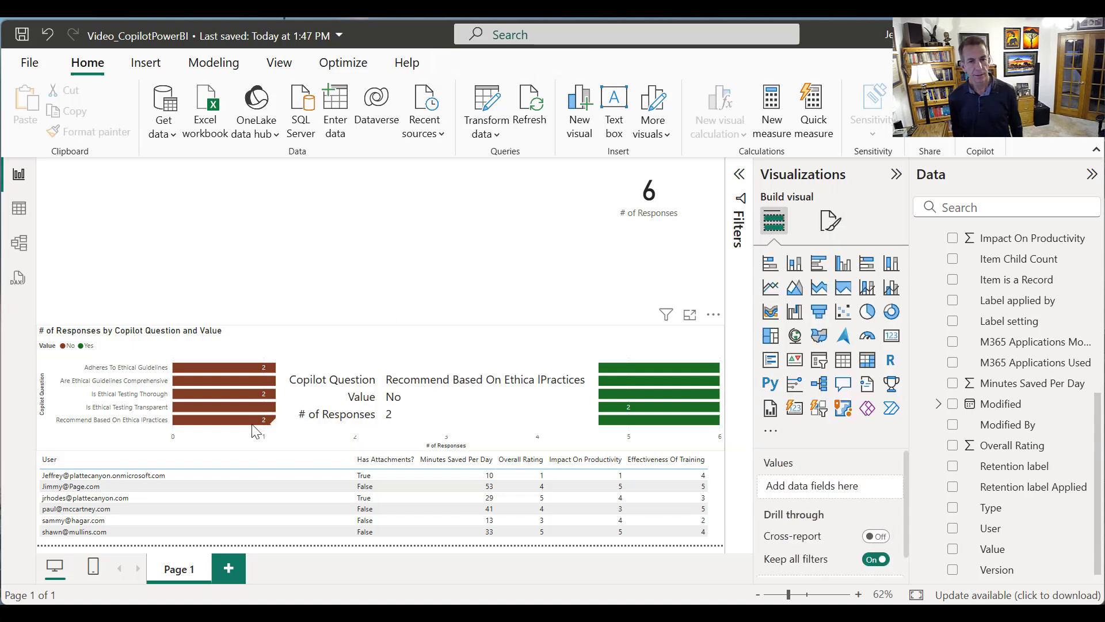
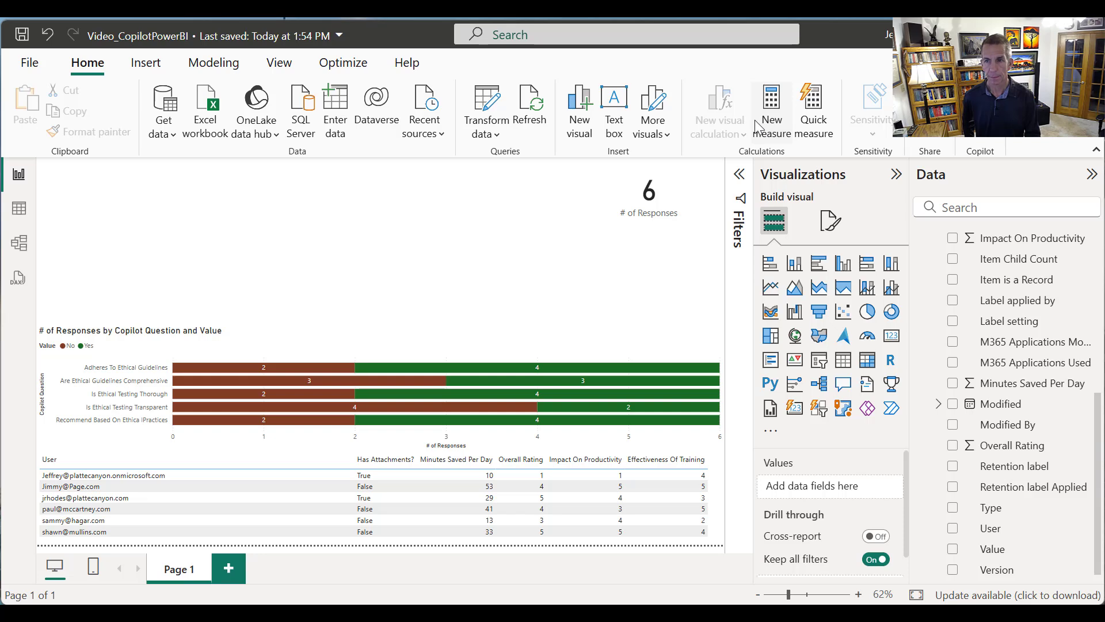
Create the measure Avg Minutes Saved = AVERAGE(M365CopilotFeedback[Minutes Saved Per Day])
click(772, 112)
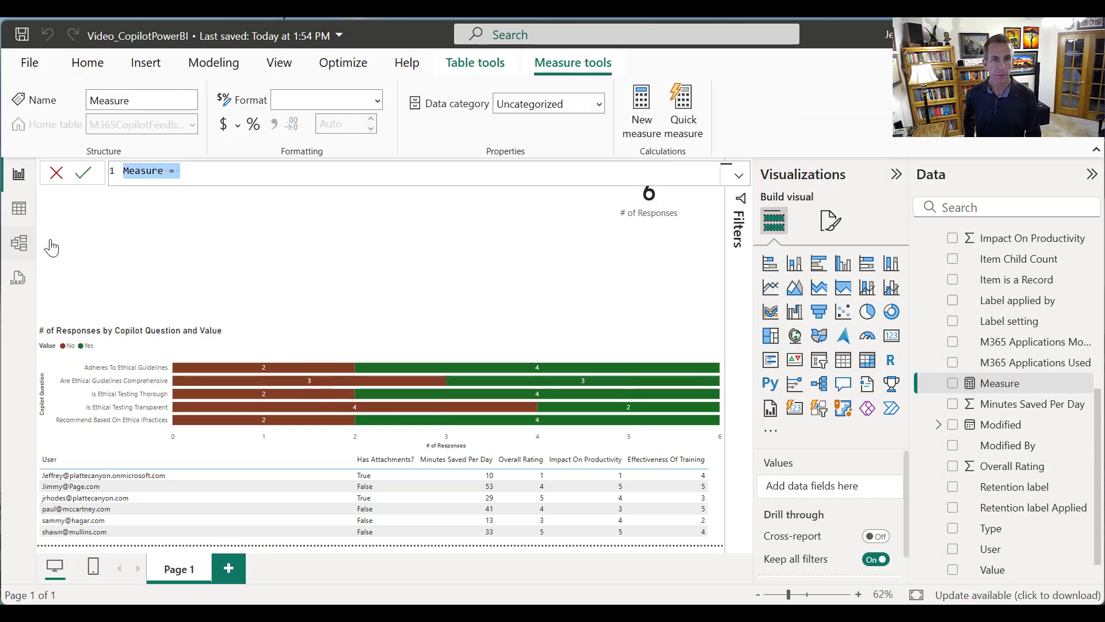
double_click(139, 172)
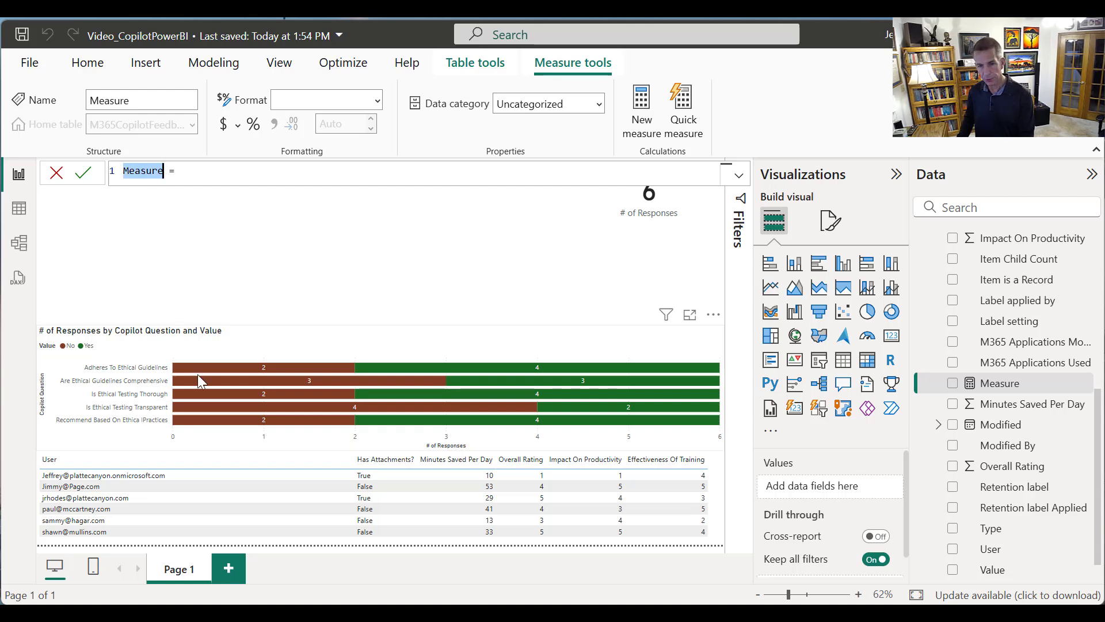
text(AVg Minutes S)
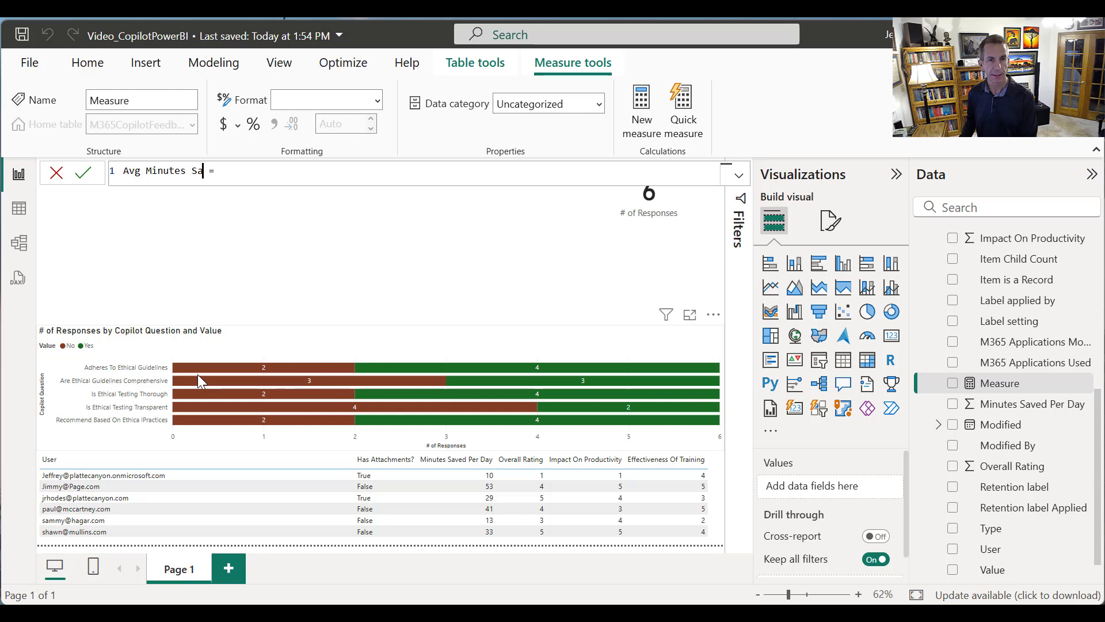
text(d)
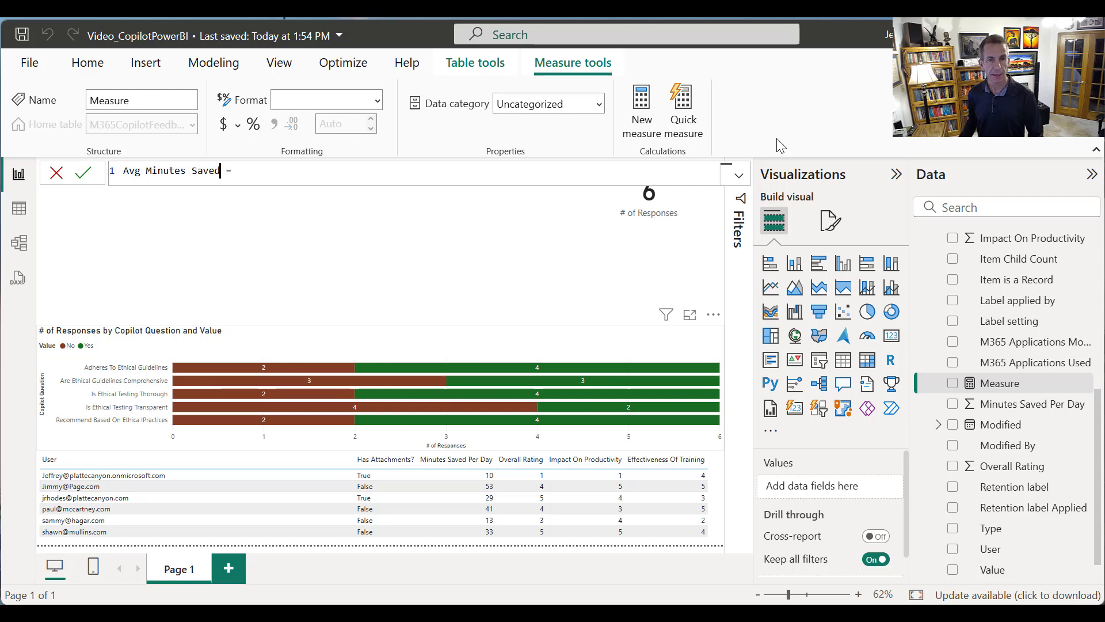
click(271, 170)
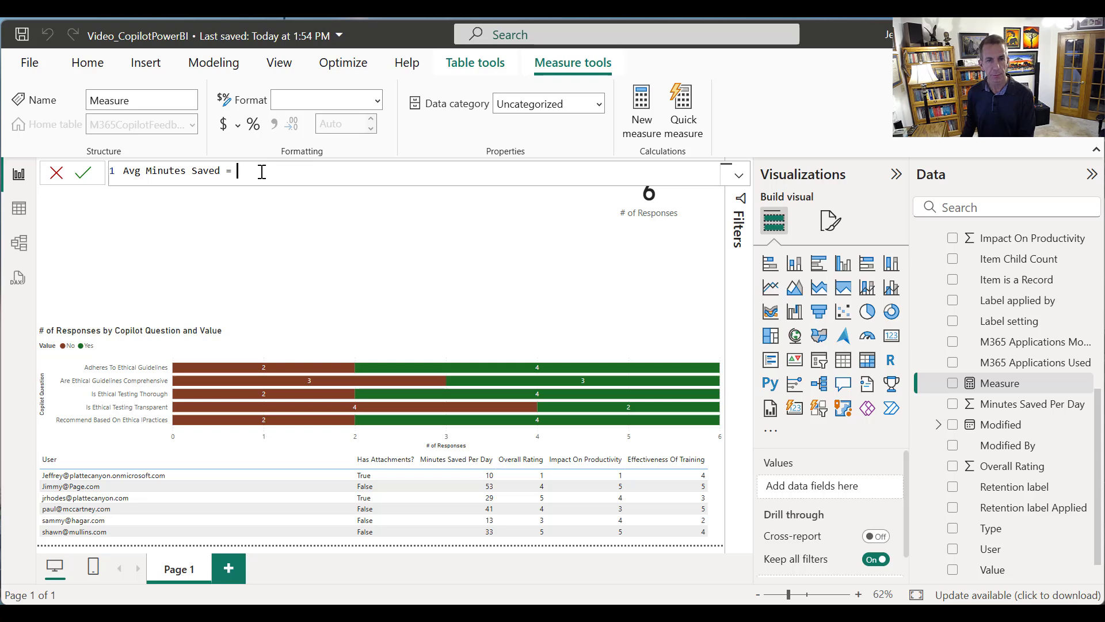
text(AV)
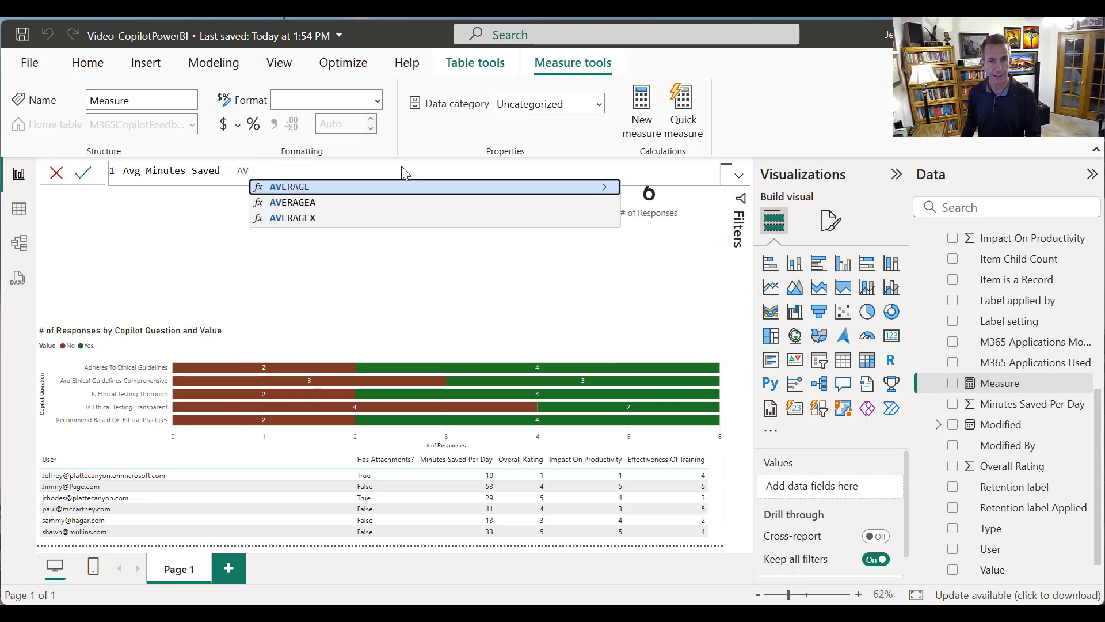
click(308, 188)
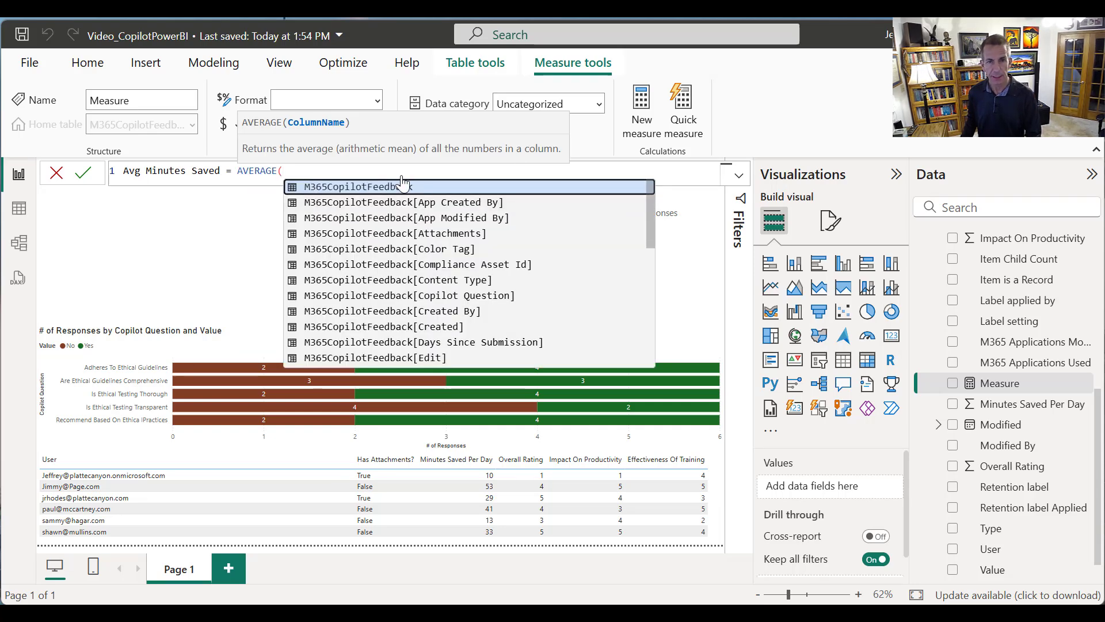
drag(652, 235, 627, 305)
double_click(536, 328)
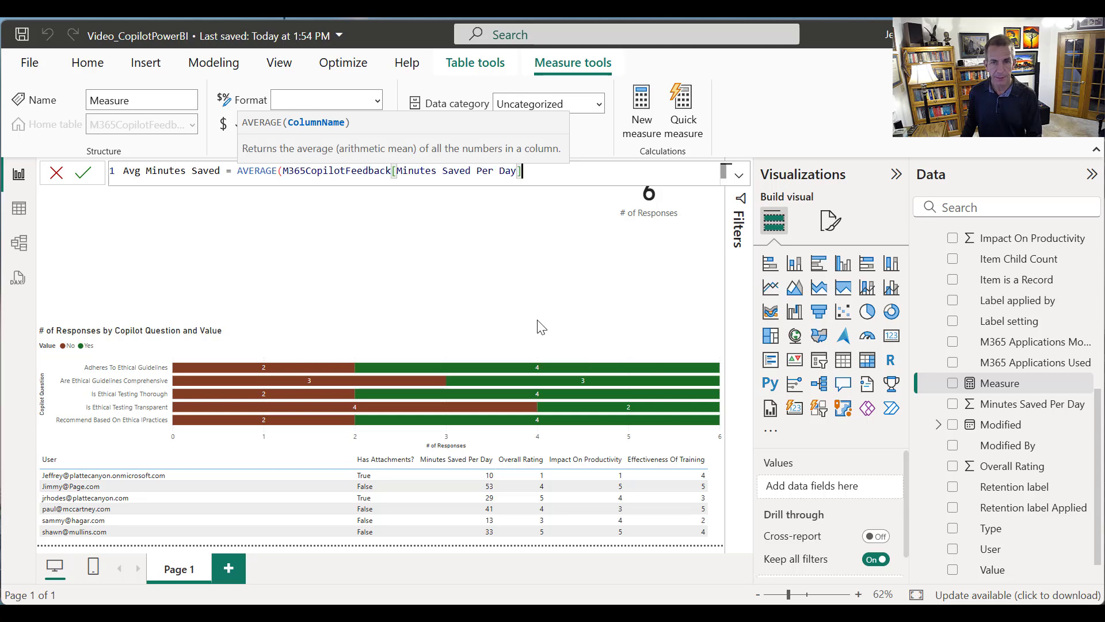
text())
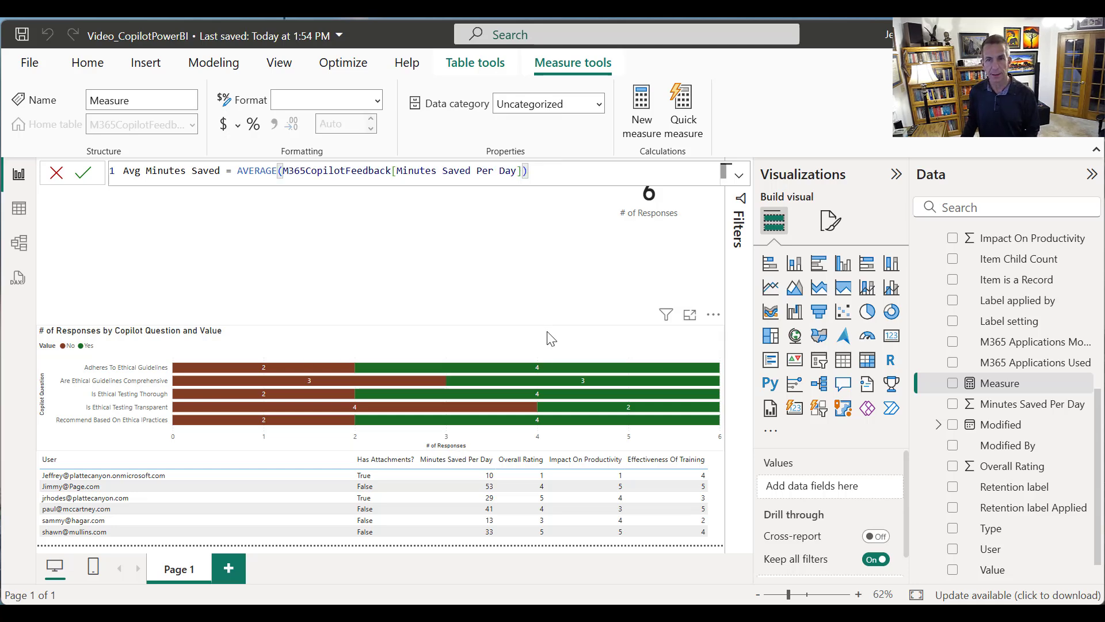
key(Return)
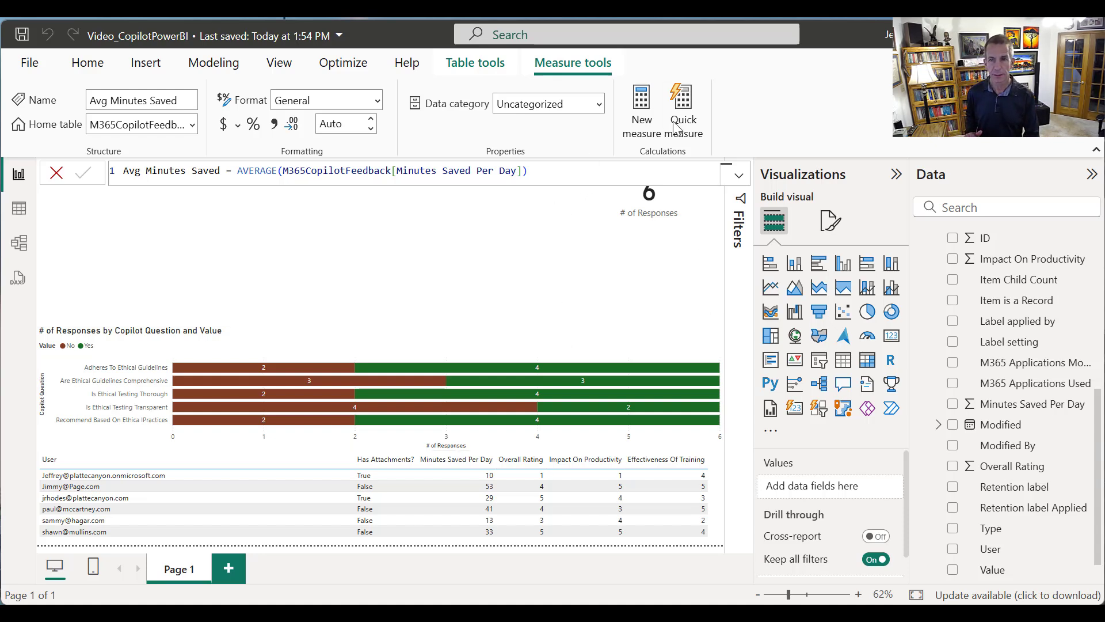
Create the measure Avg Rating = AVERAGEA(M365CopilotFeedback[Overall Rating])
click(642, 115)
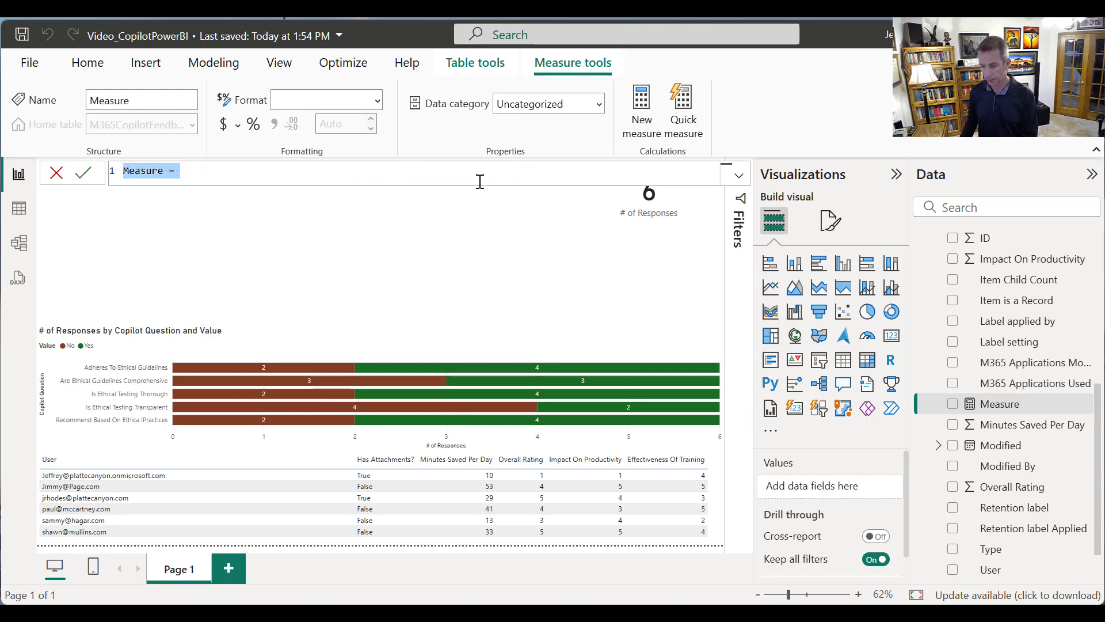
text(Avg)
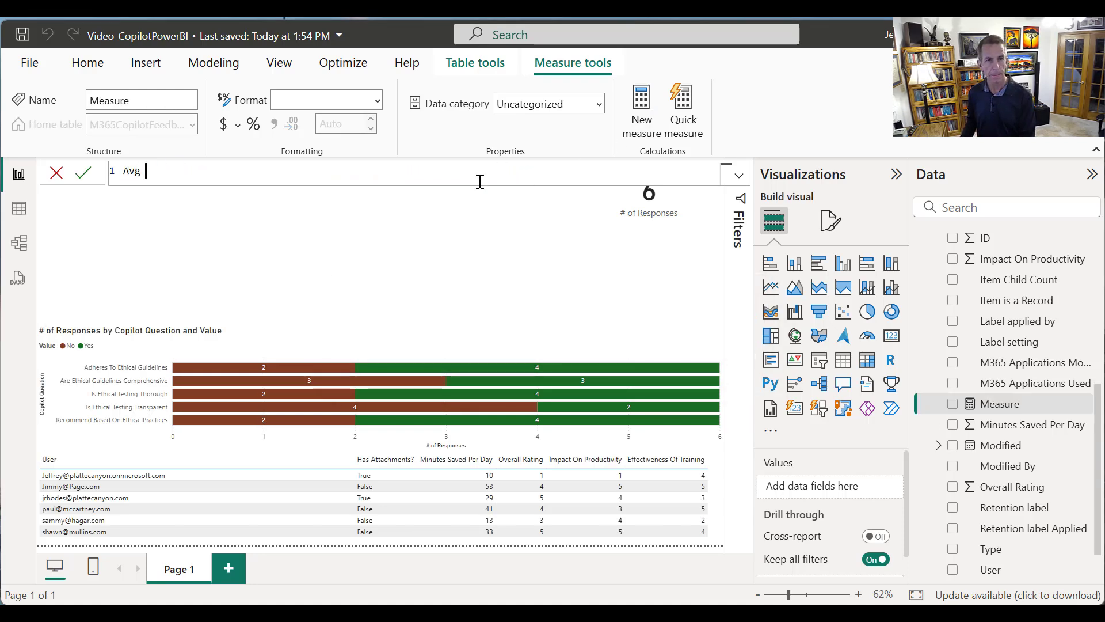
text( Rating =)
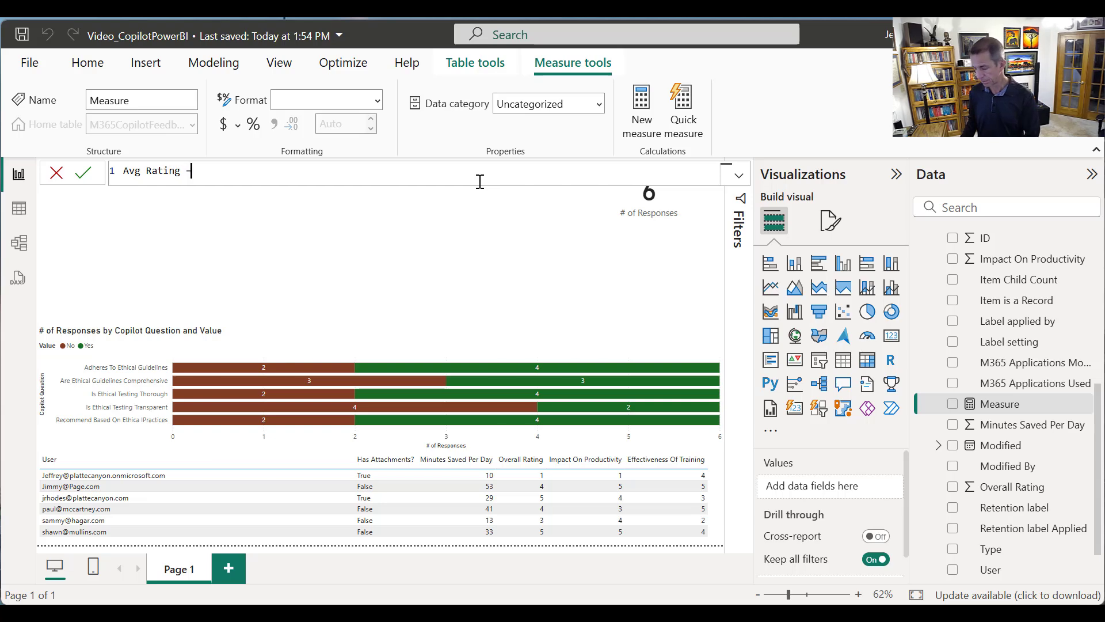
text( Aver)
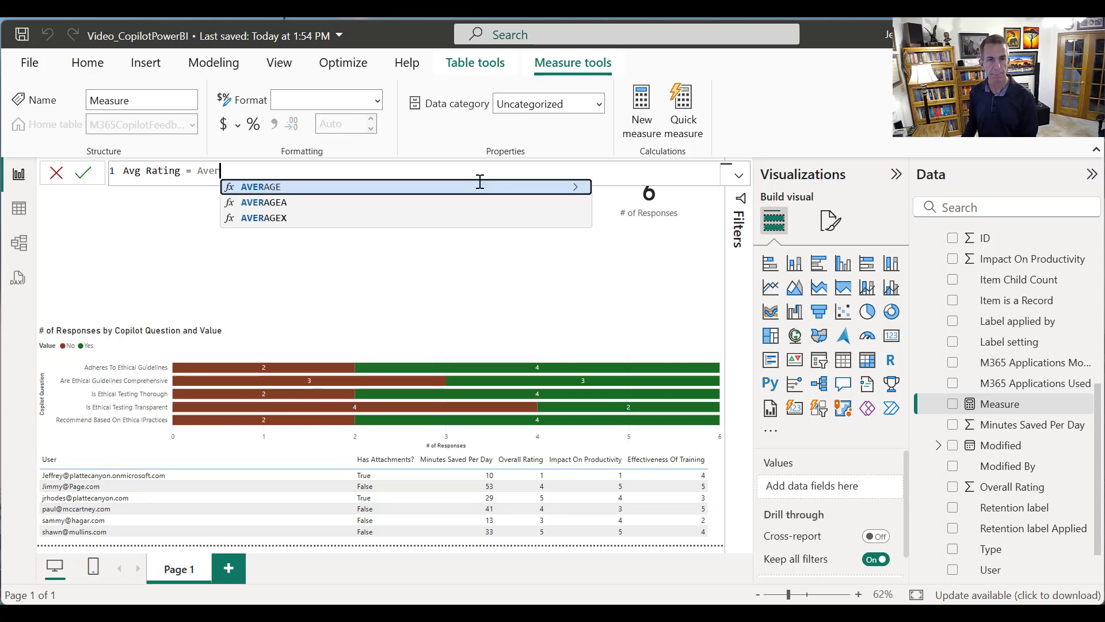
click(310, 202)
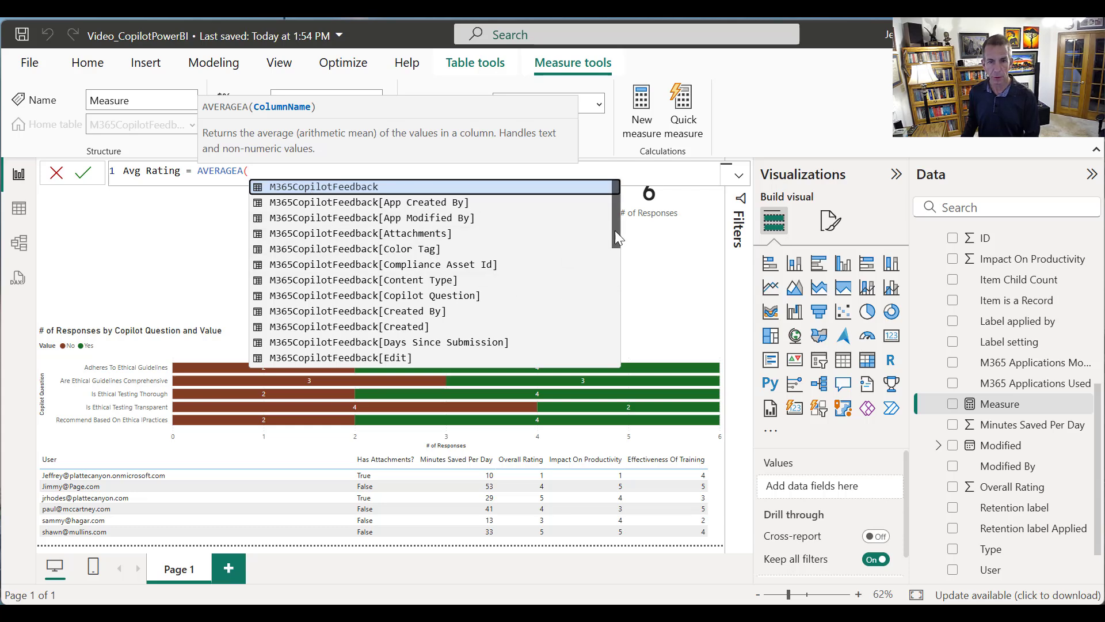
drag(615, 231, 591, 327)
click(463, 331)
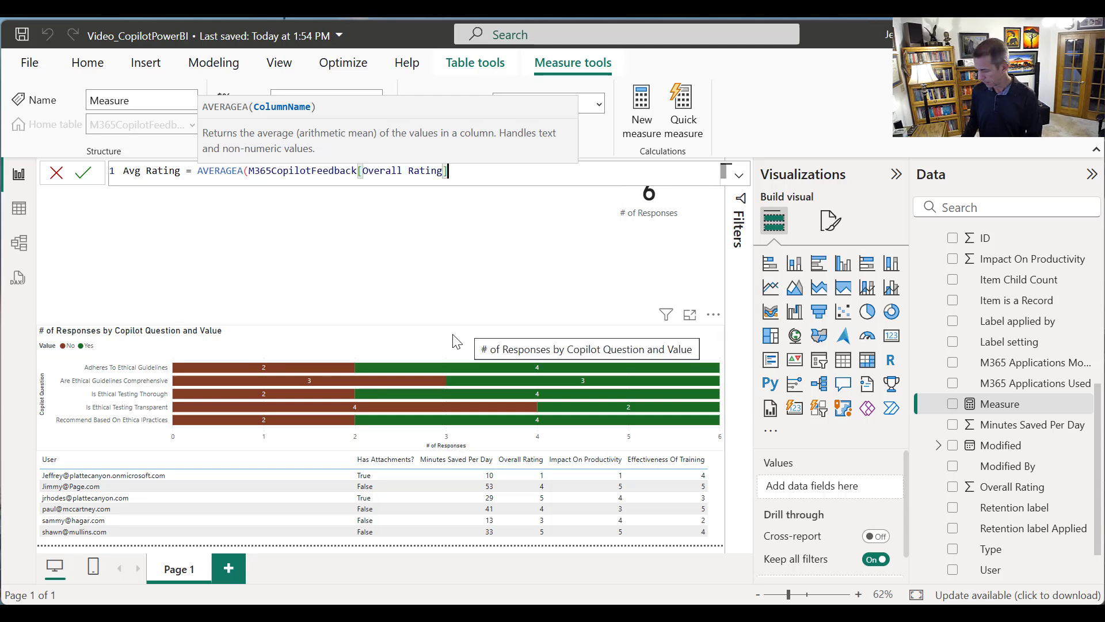
text())
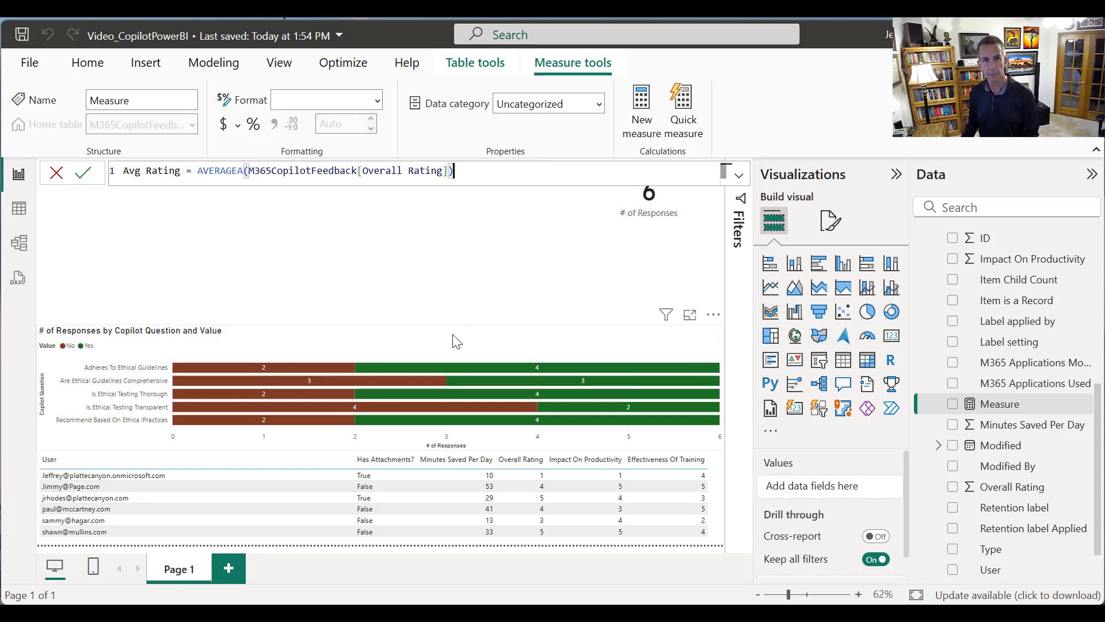
key(Return)
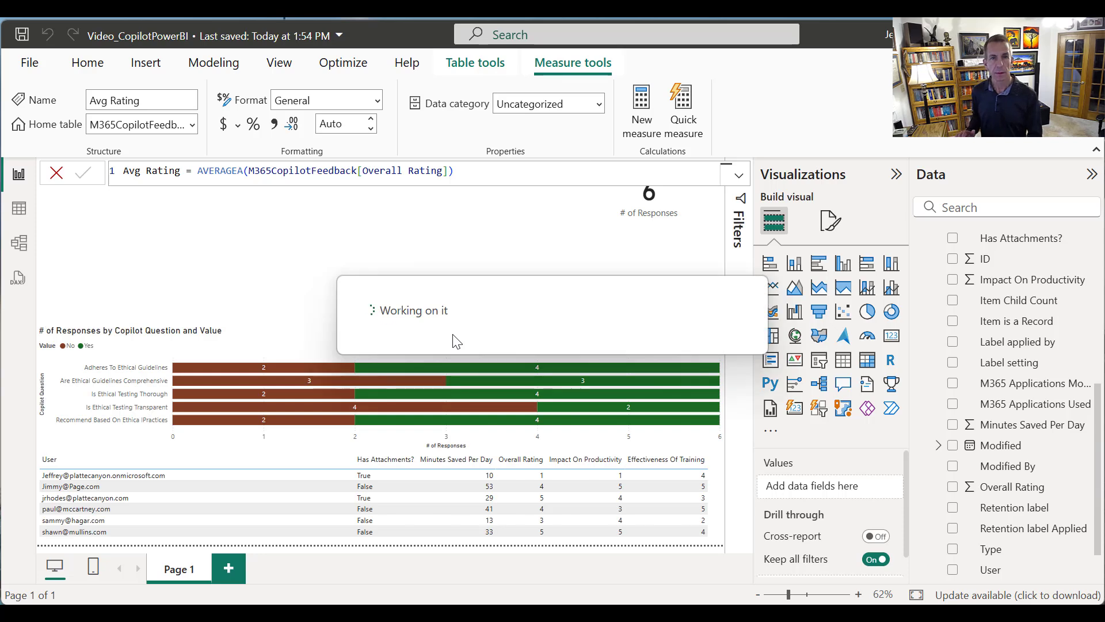
Replace the AVERAGEA function in the Avg Rating measure with AVERAGE and commit the formula
double_click(237, 173)
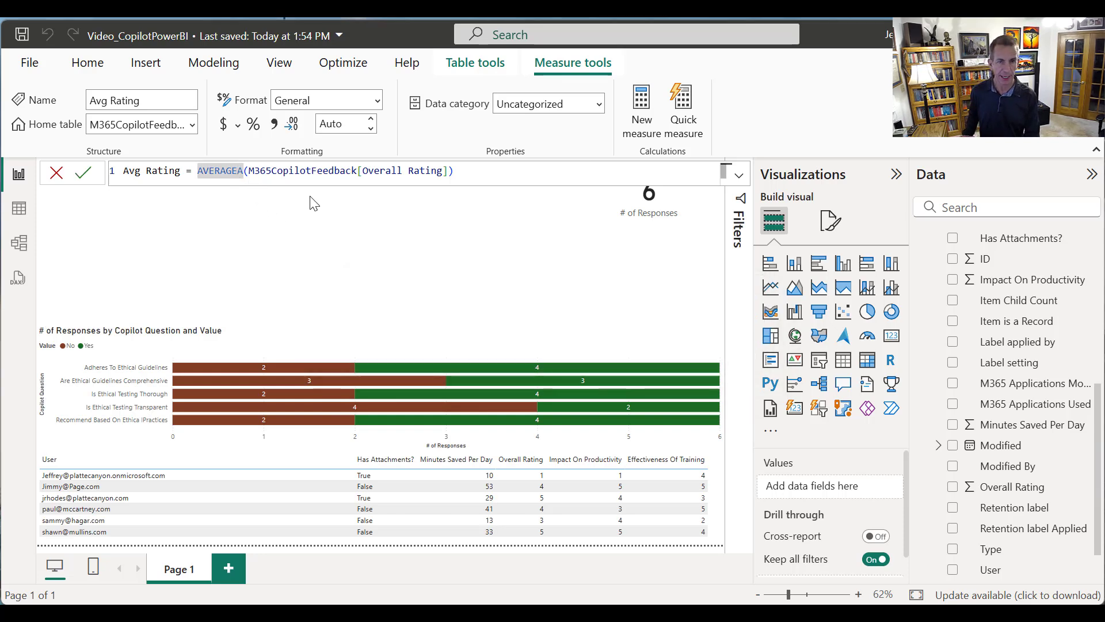
key(Delete)
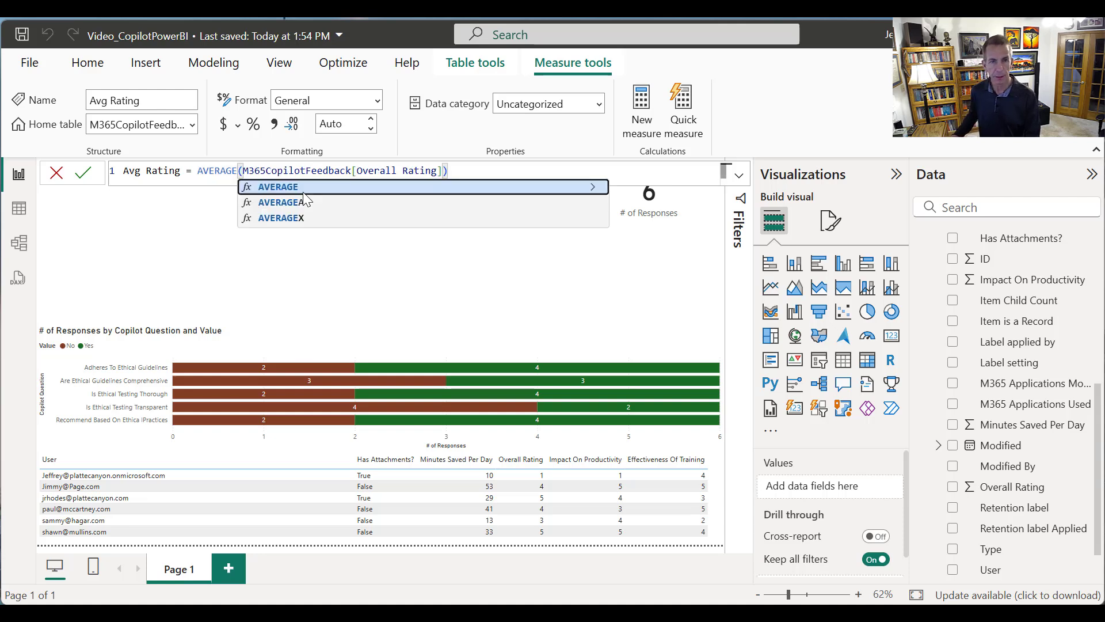
click(296, 189)
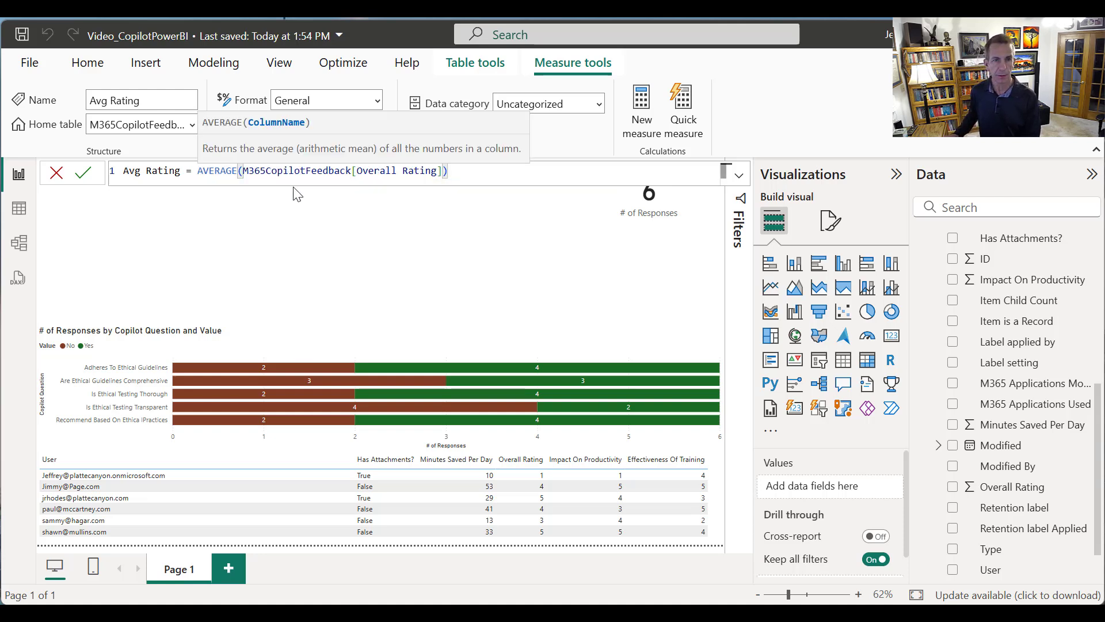
key(Return)
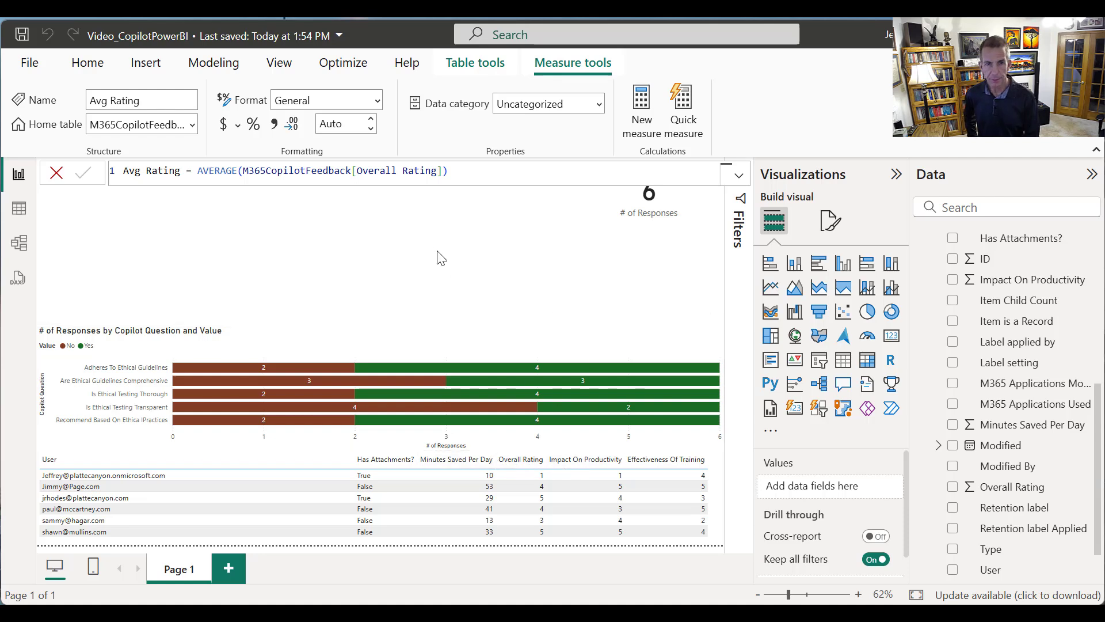
Create the measure Avg Productivity = AVERAGE(M365CopilotFeedback[Impact On Productivity])
click(632, 109)
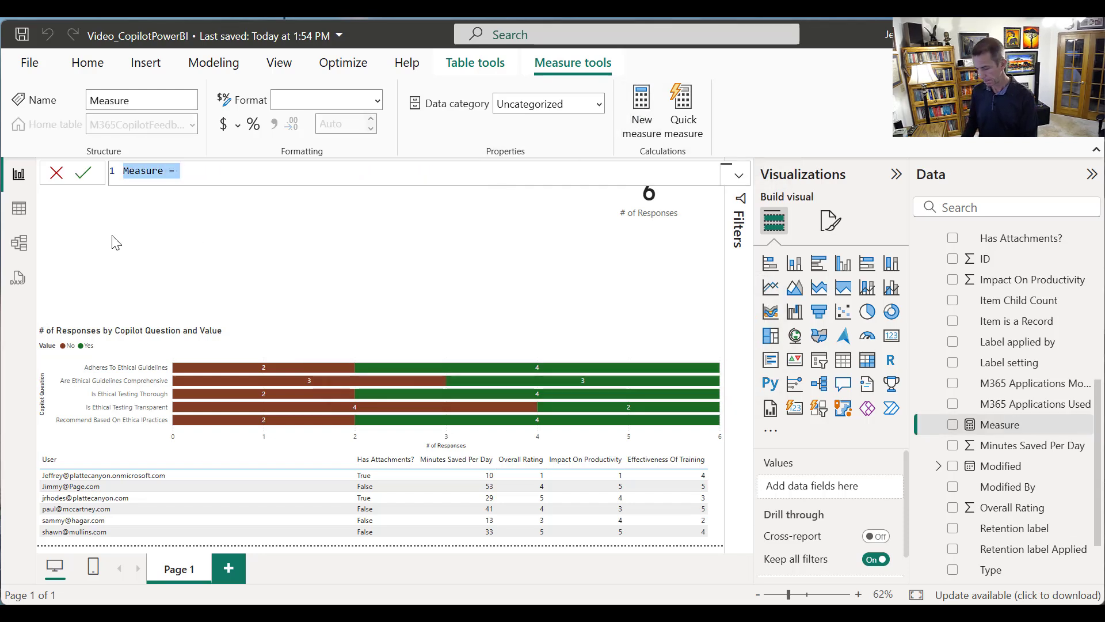
text(Avg Productiv)
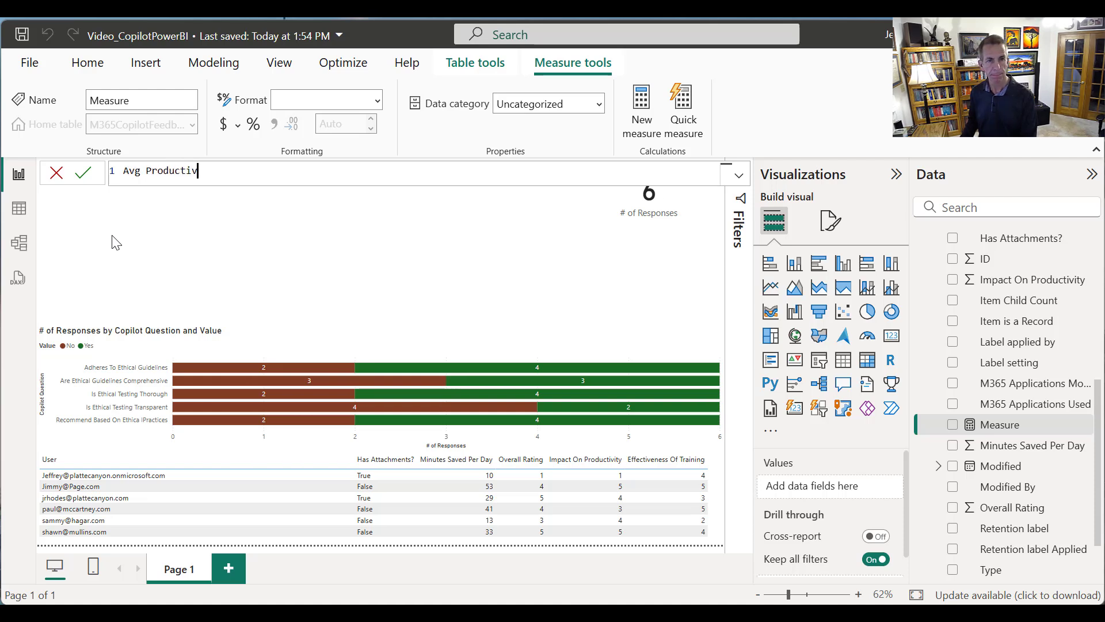
key(BackSpace)
key(BackSpace)
key(BackSpace)
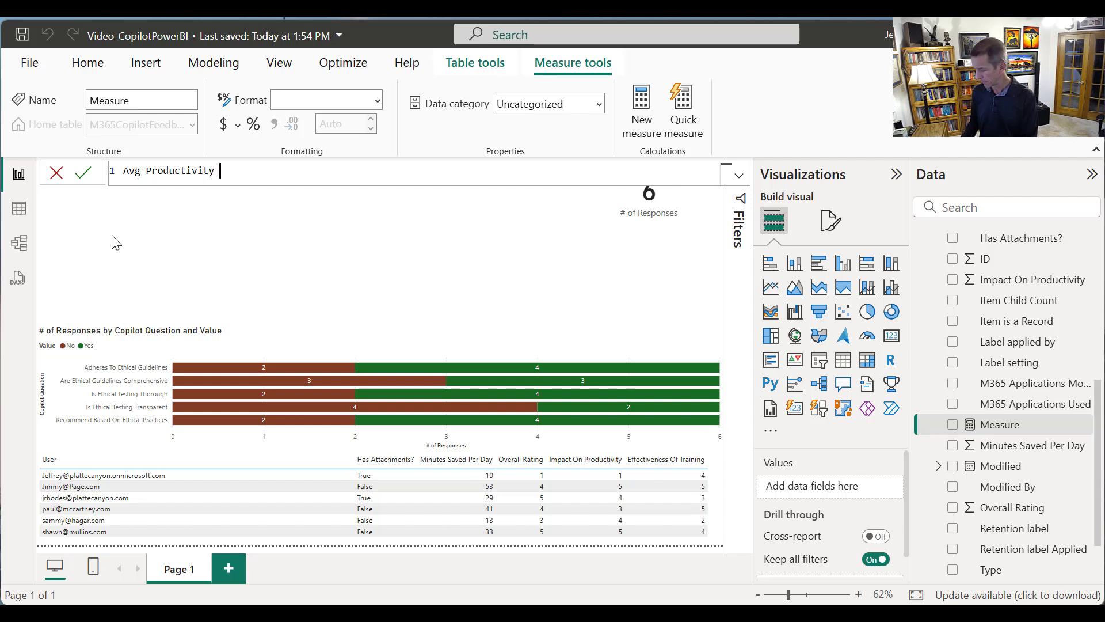
text(ity = AVERAGE)
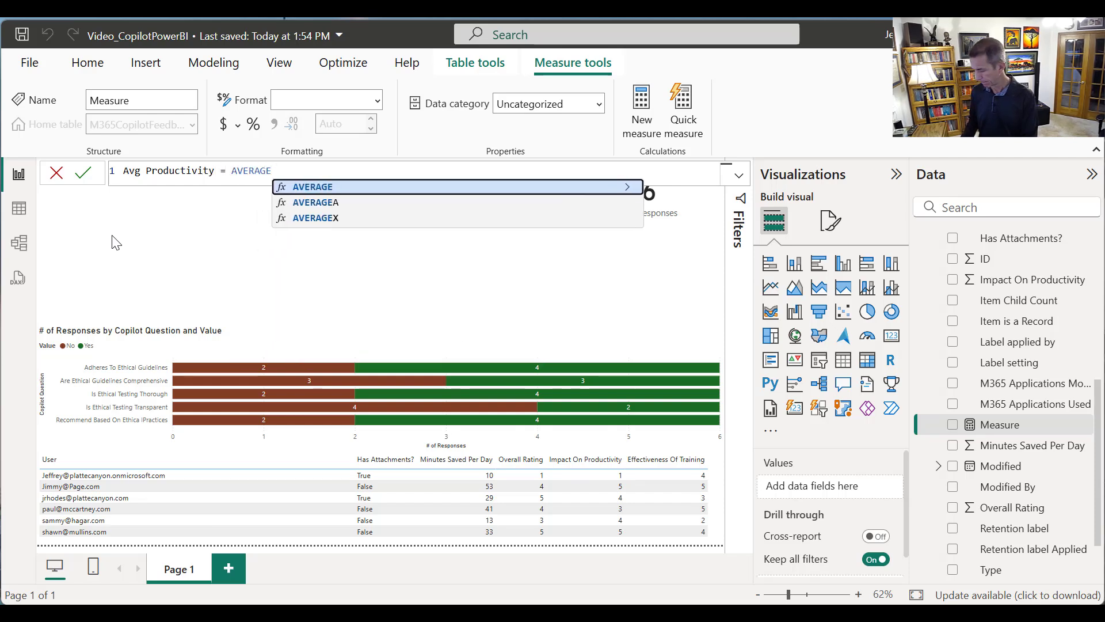
text(()
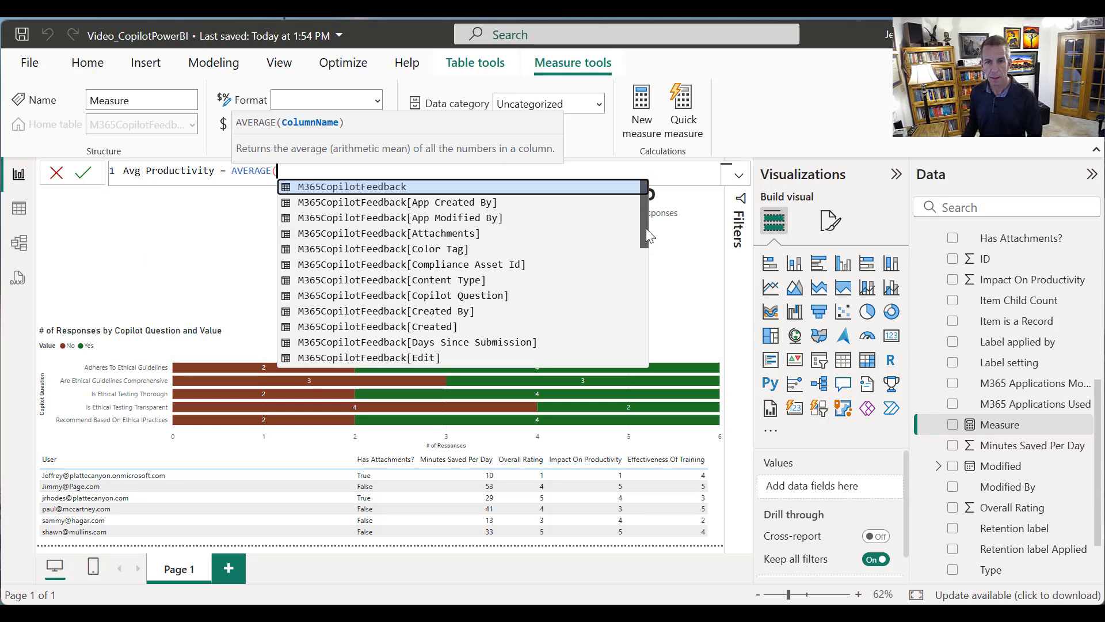
drag(646, 228, 644, 291)
click(543, 265)
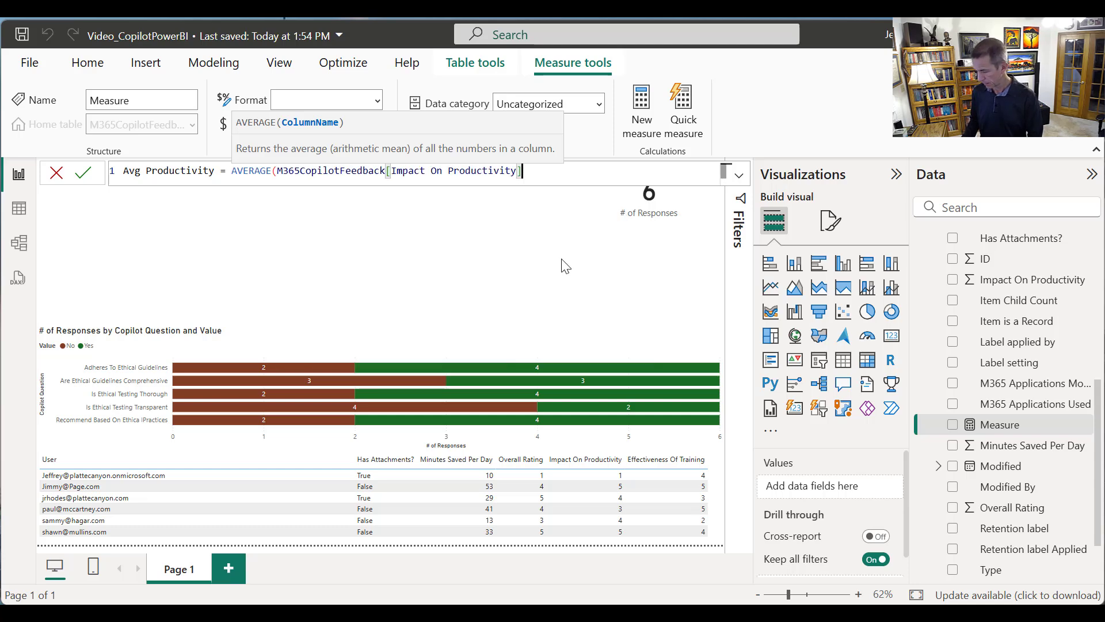
text(()
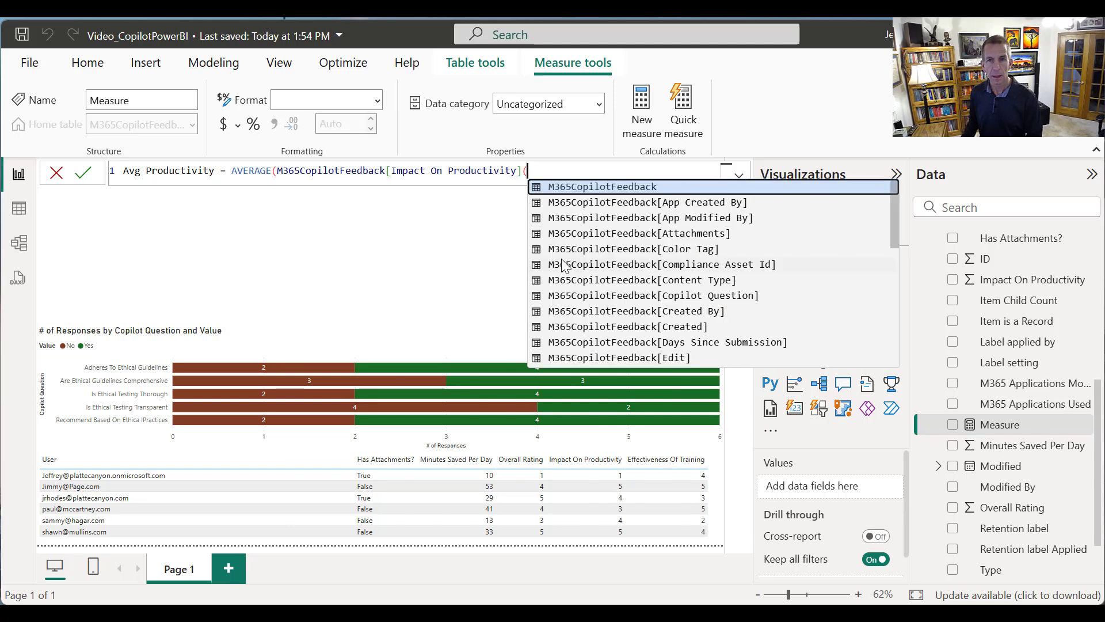
key(BackSpace)
text())
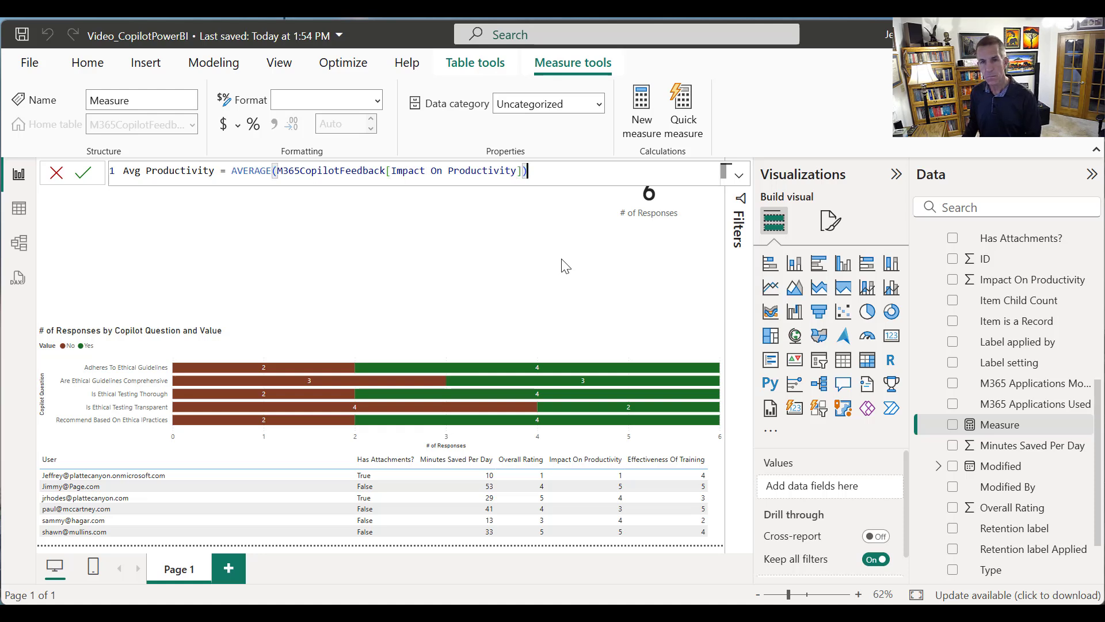
key(Return)
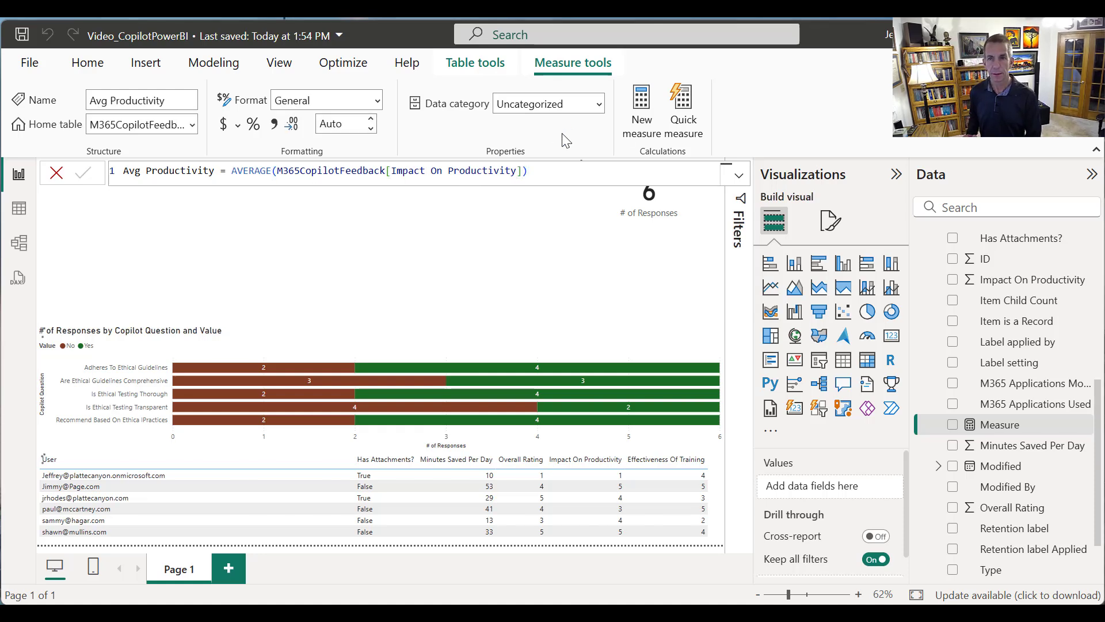
Create the measure Avg Training Effectiveness = AVERAGE(M365CopilotFeedback[Edit])
click(644, 111)
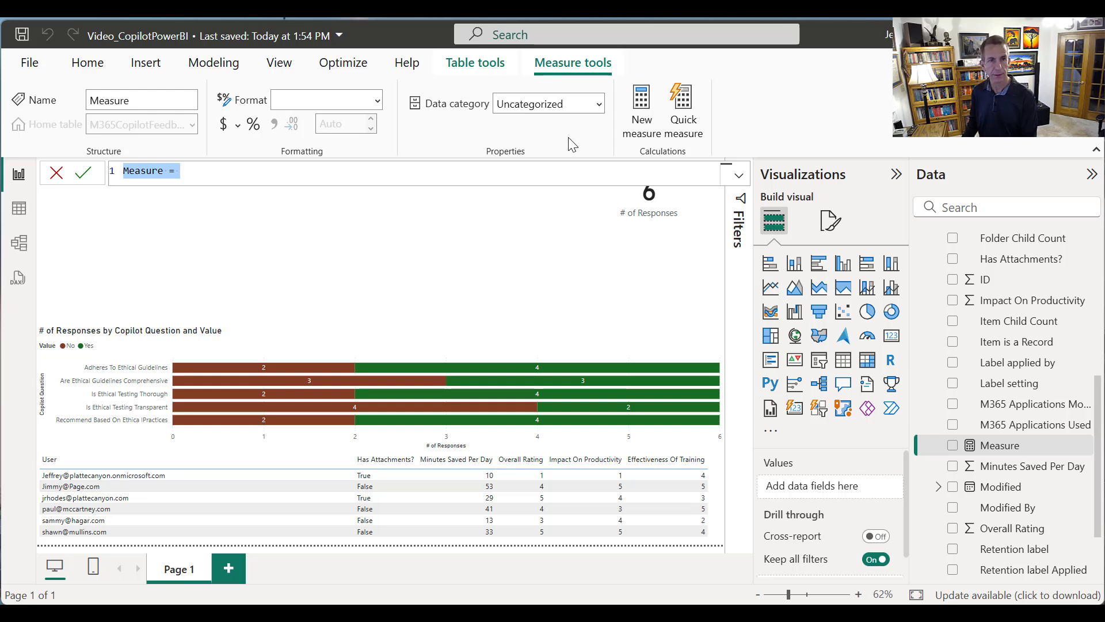
text(a)
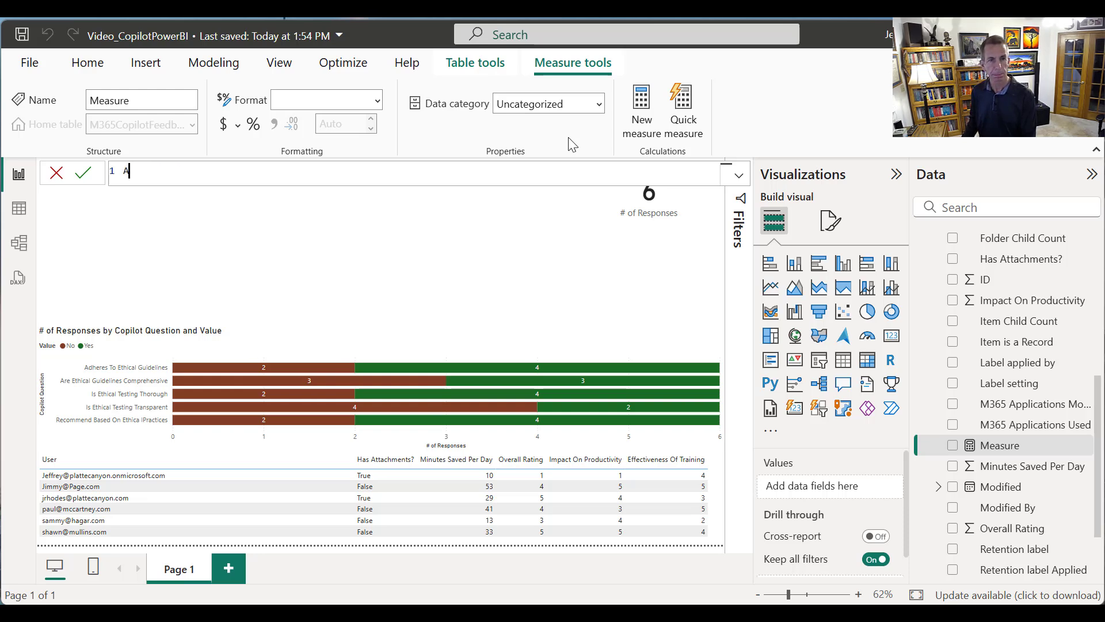
text(vg Training Effe)
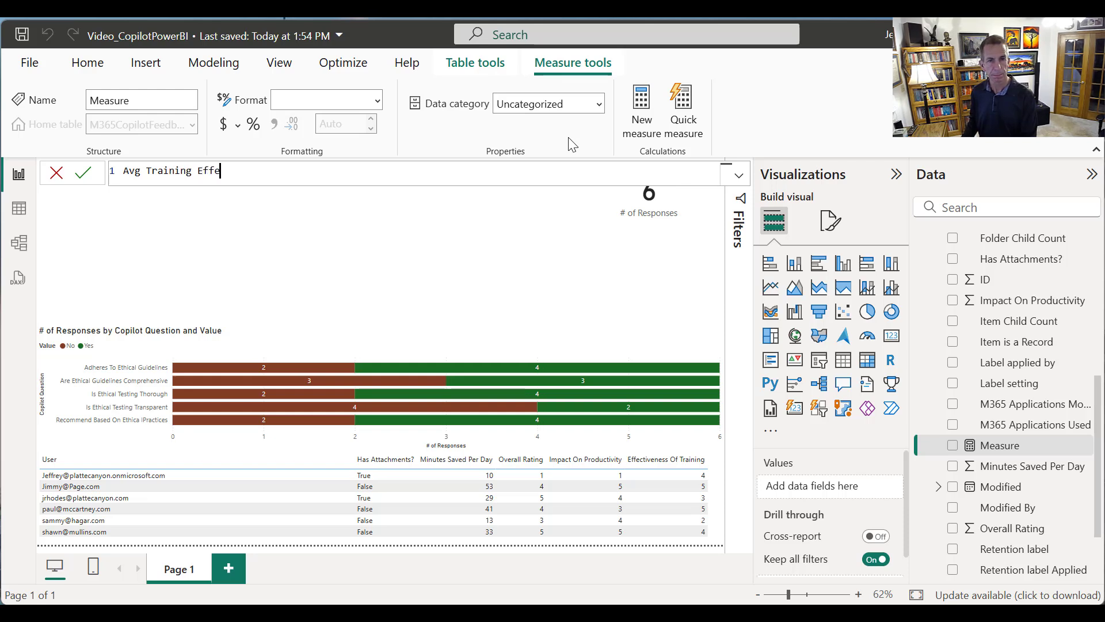
text(ctiveness )
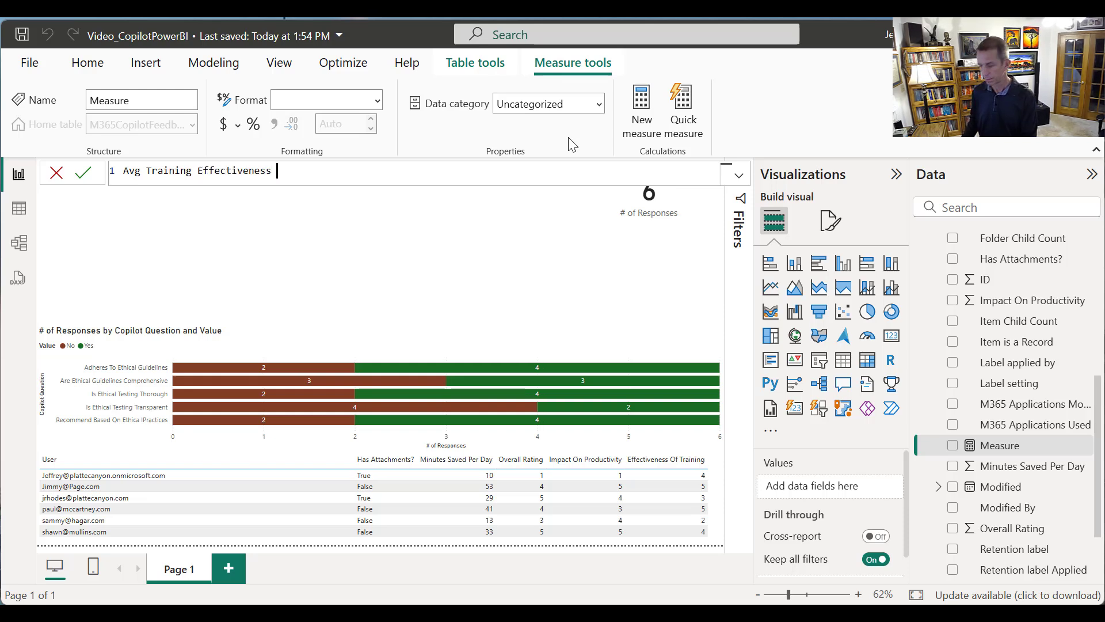
text(= AV)
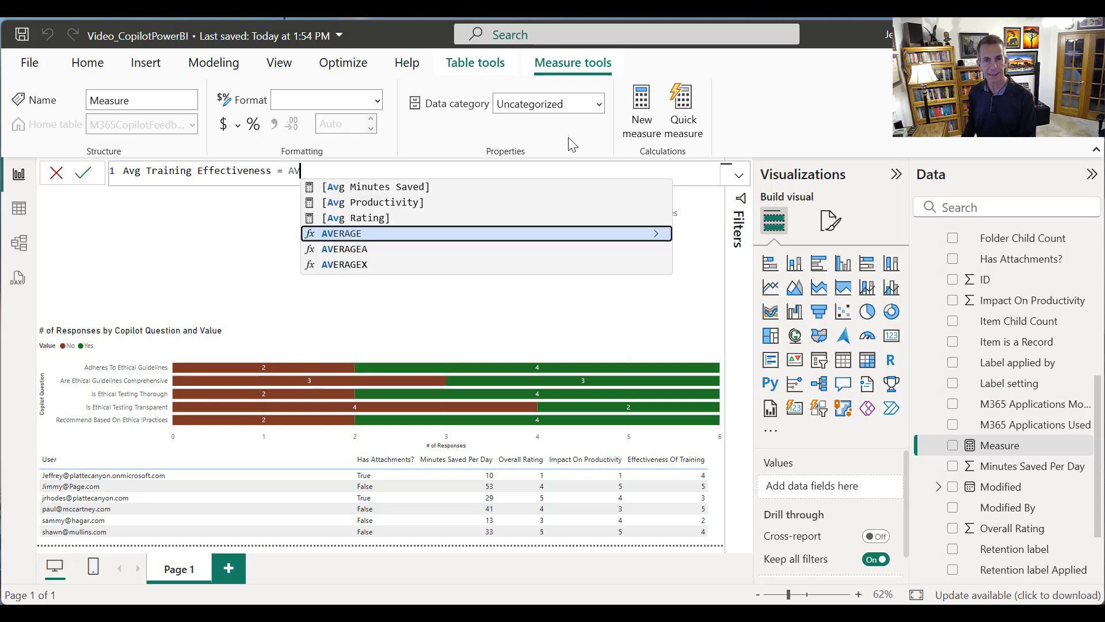
text(ERAGE)
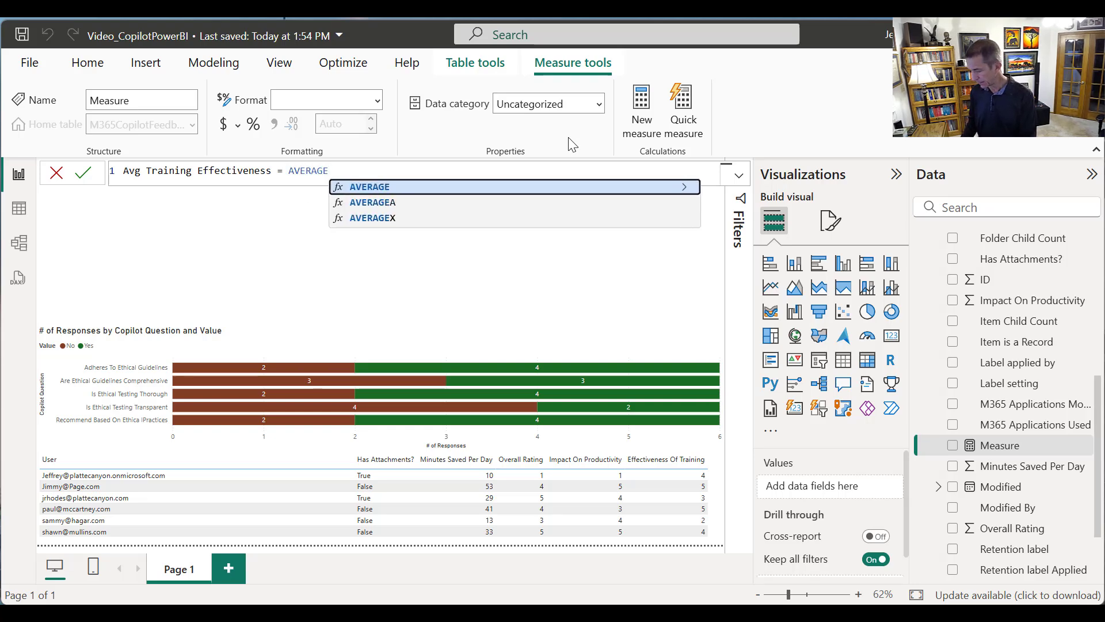
text(()
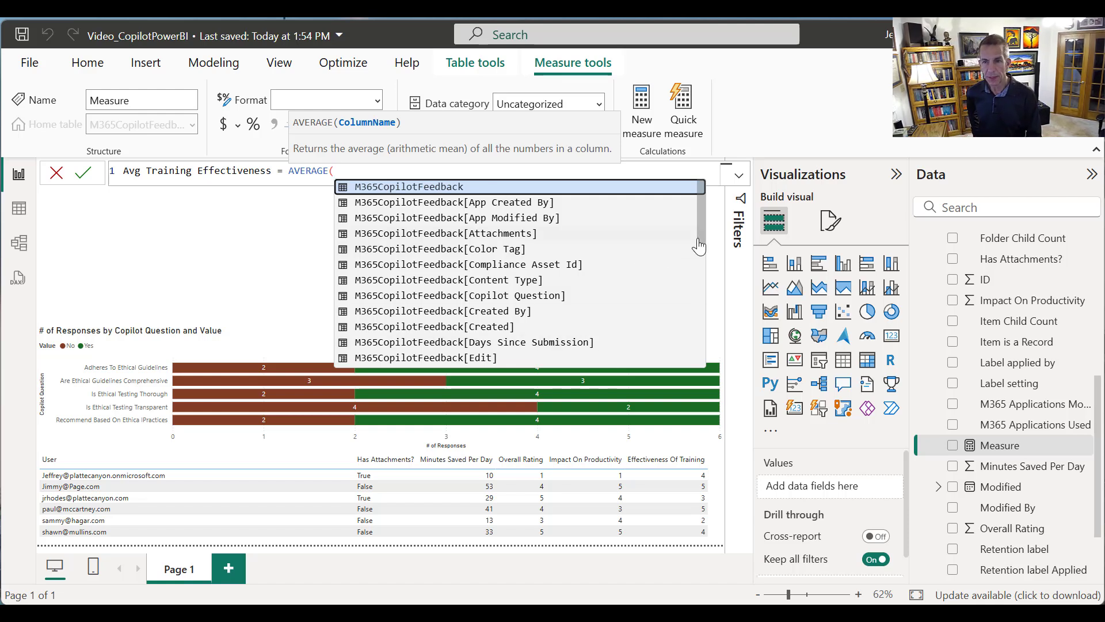
drag(701, 239, 681, 282)
click(570, 248)
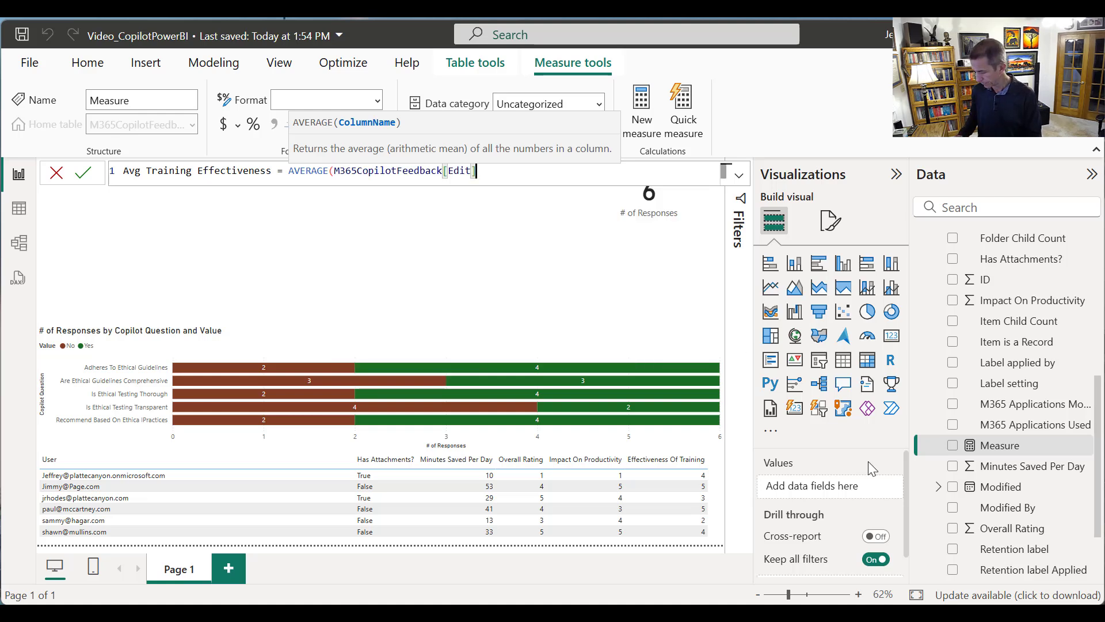
text())
key(Return)
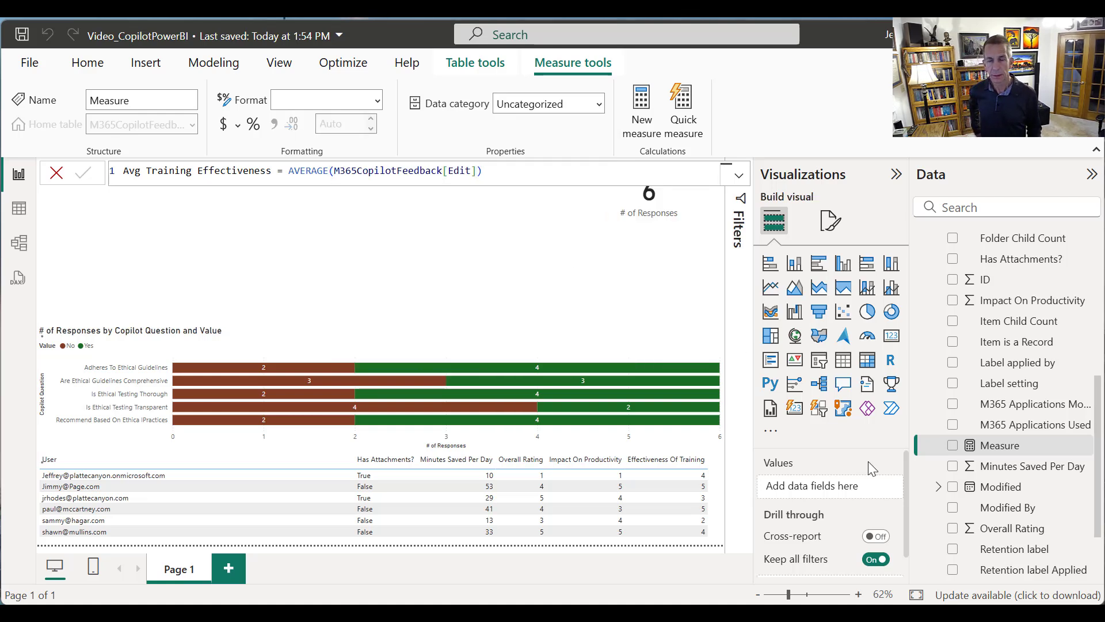
Narrow the # of Responses card by moving its left edge inward, keeping it in the page's upper-right corner
click(351, 257)
click(687, 219)
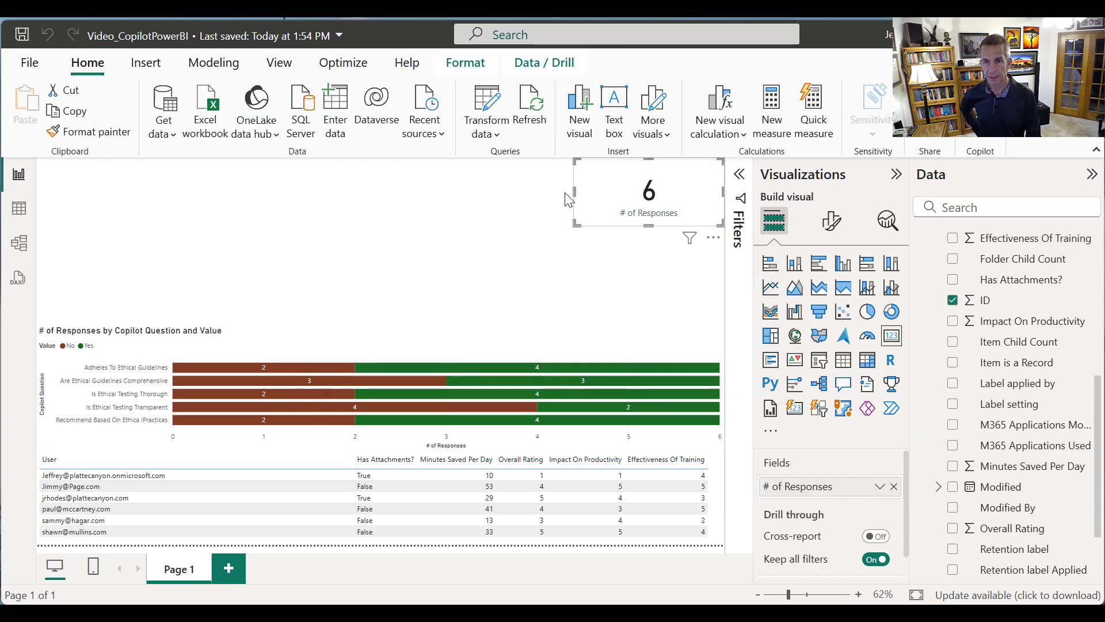
drag(577, 197, 630, 194)
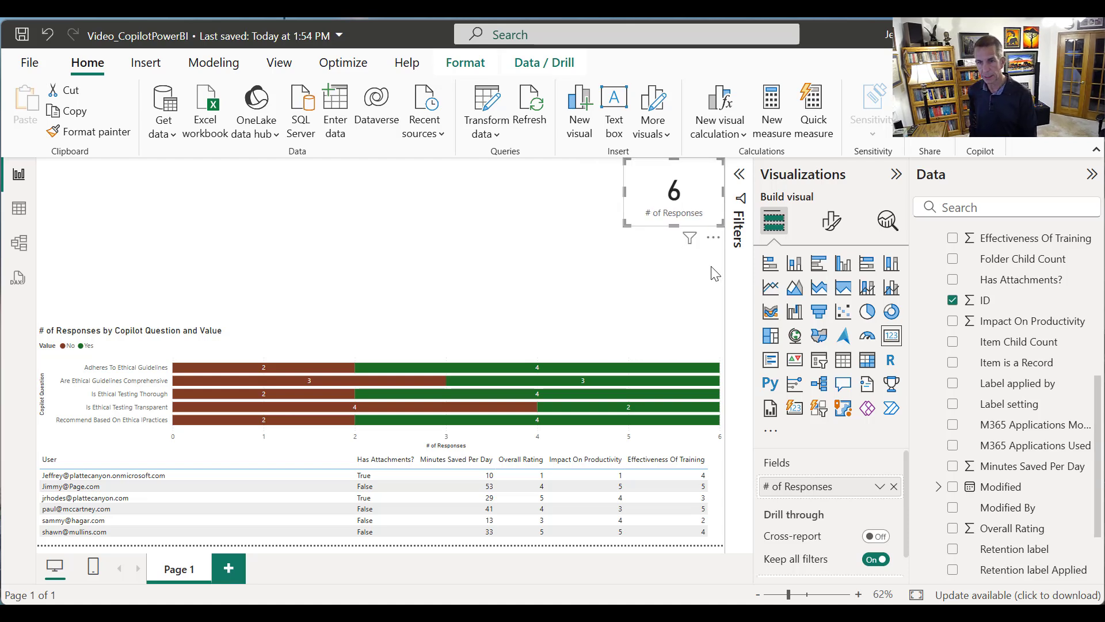
Duplicate the # of Responses card four times and line the copies up in a row to its left
key(ctrl+c)
key(ctrl+v)
drag(622, 187, 576, 161)
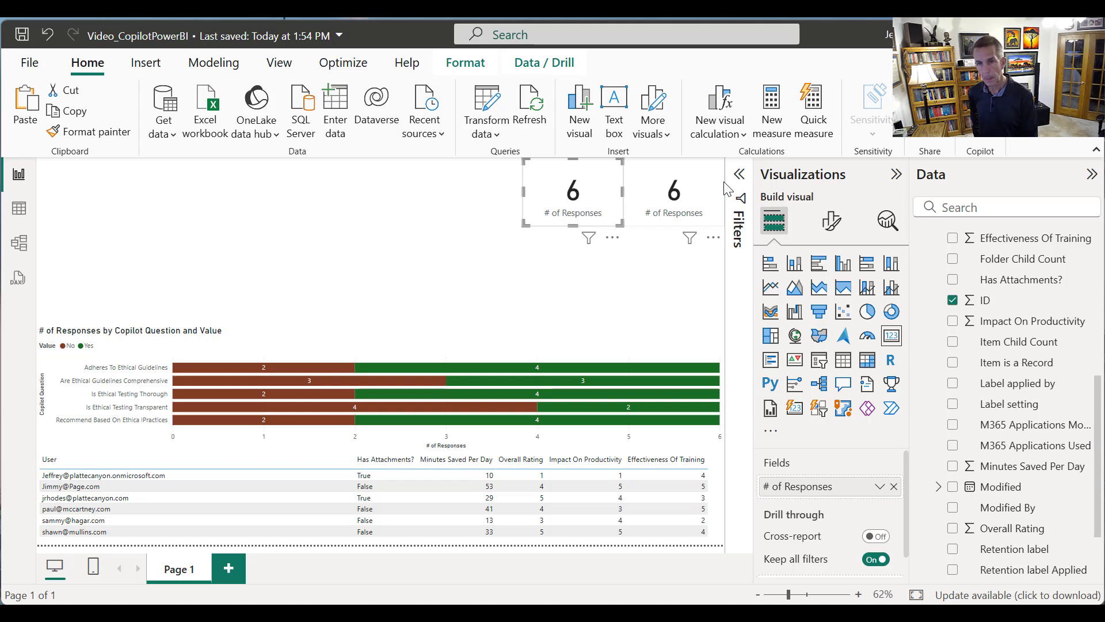
click(723, 186)
drag(656, 176, 453, 173)
click(720, 202)
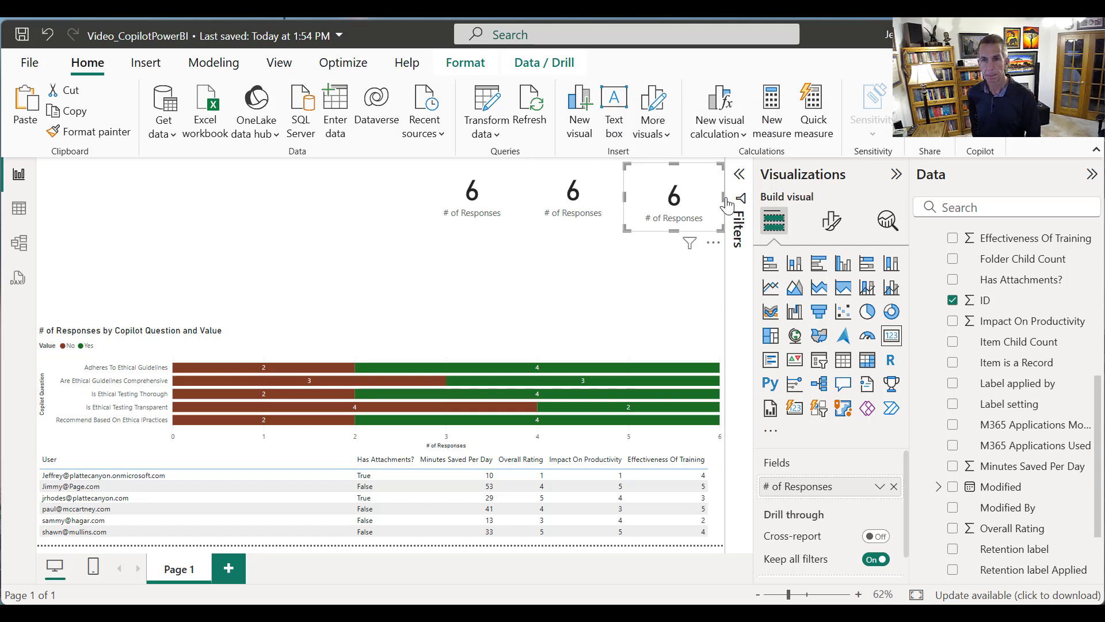
drag(675, 197, 374, 194)
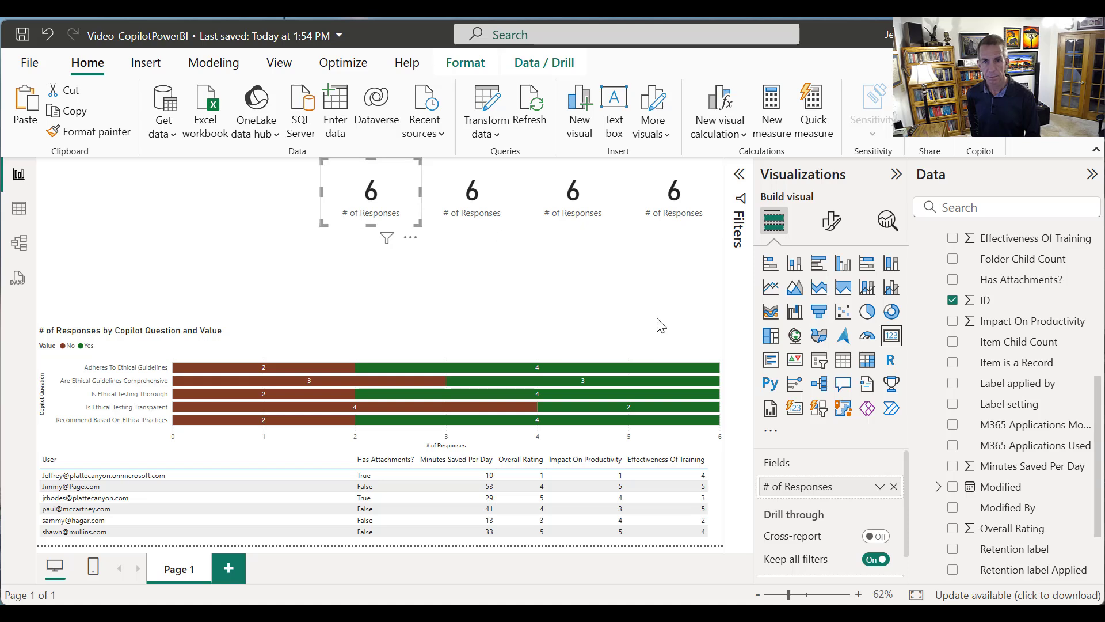
key(ctrl+v)
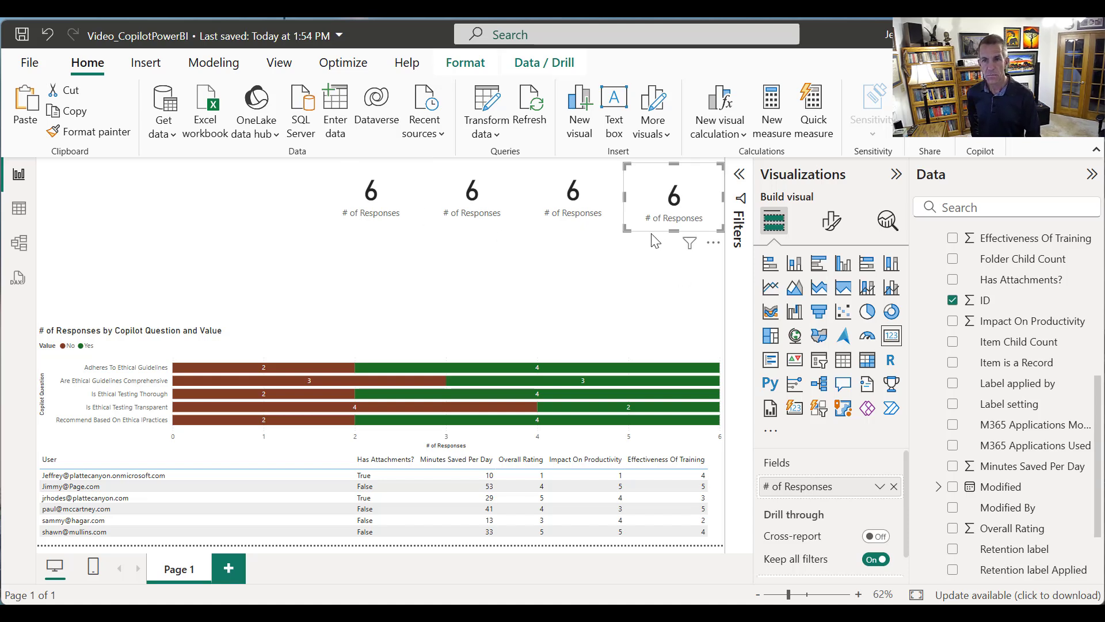
drag(667, 211, 267, 202)
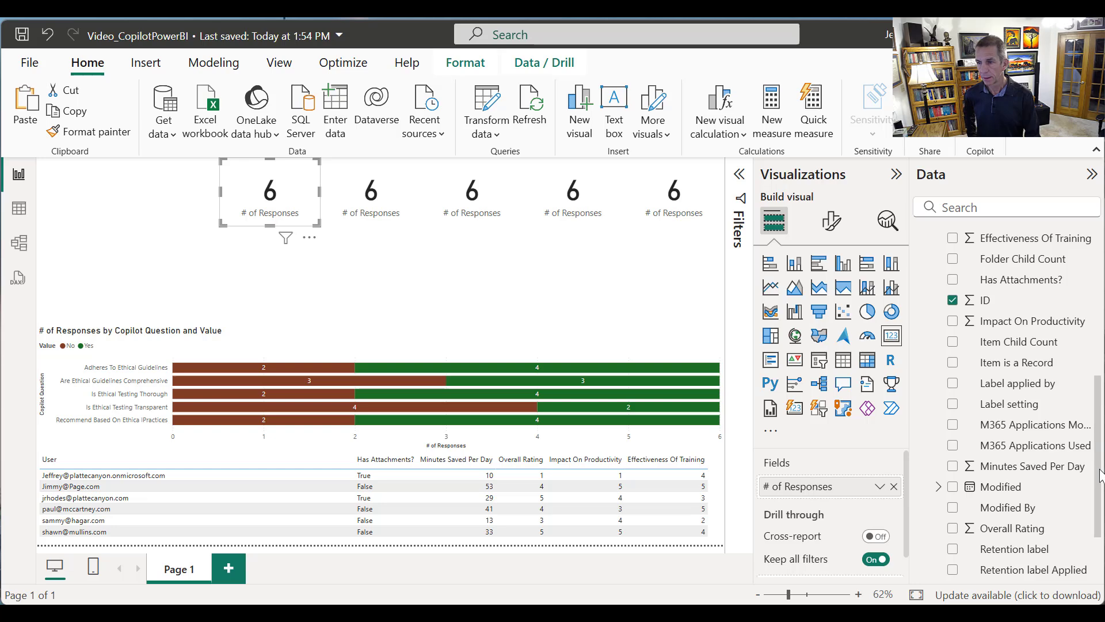
Replace the field of the leftmost card with Avg Rating and that of the second card with Avg Minutes Saved
scroll(1102, 530, up, 10)
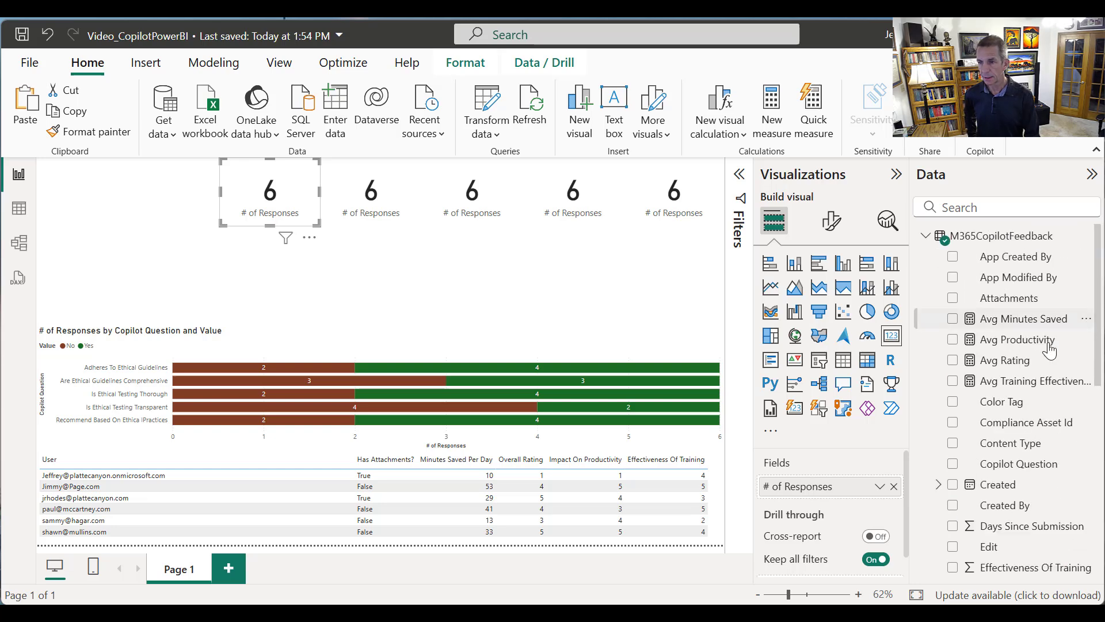
drag(1022, 366, 853, 490)
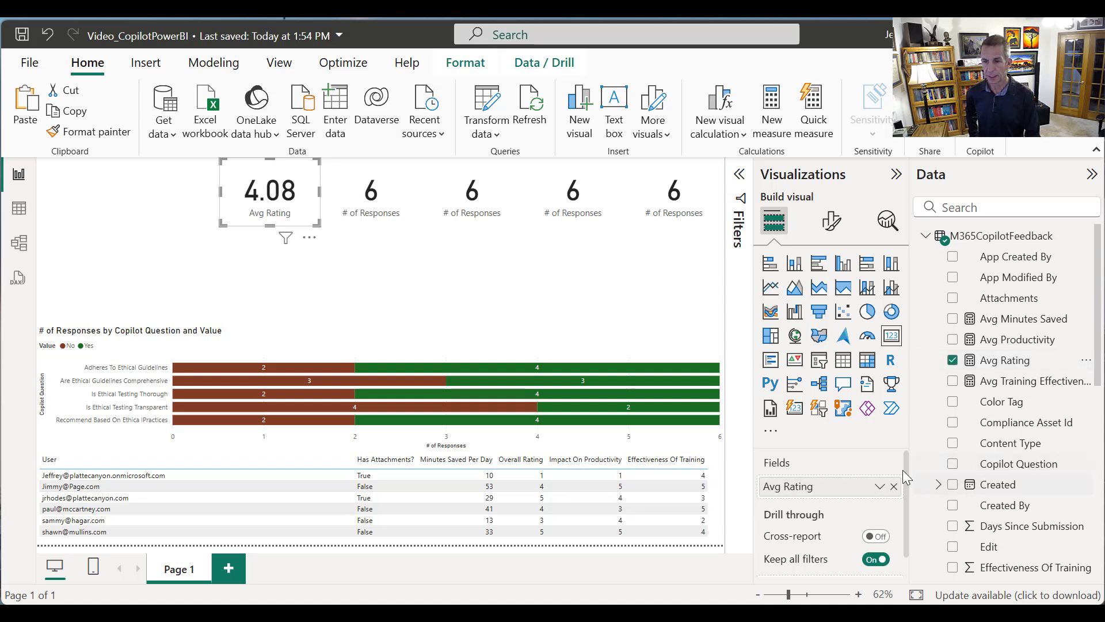
click(408, 218)
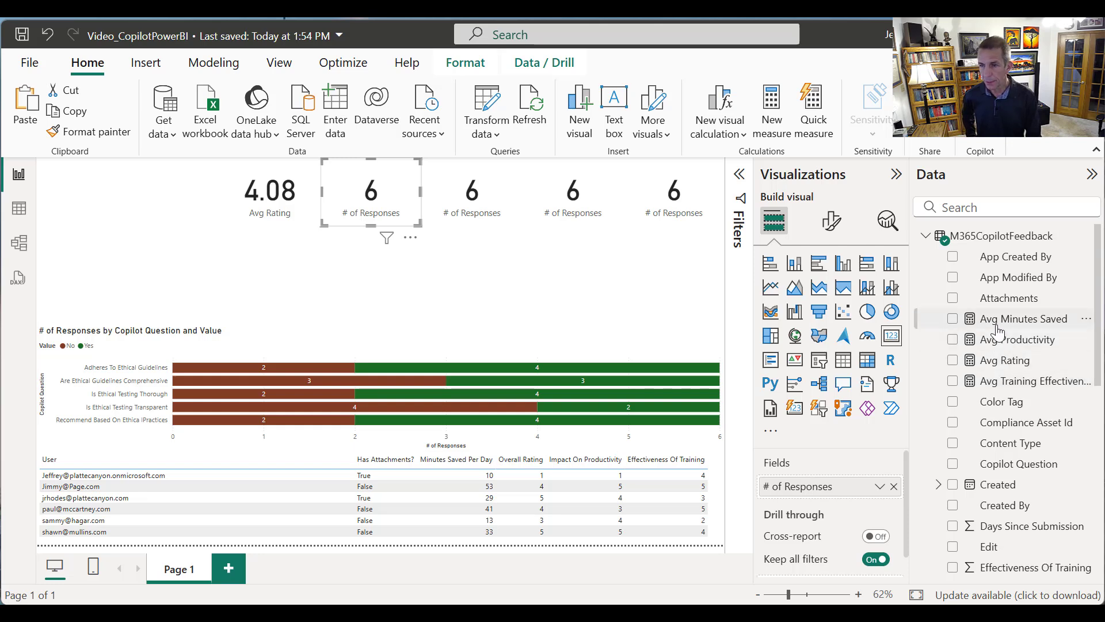
drag(1001, 324, 829, 491)
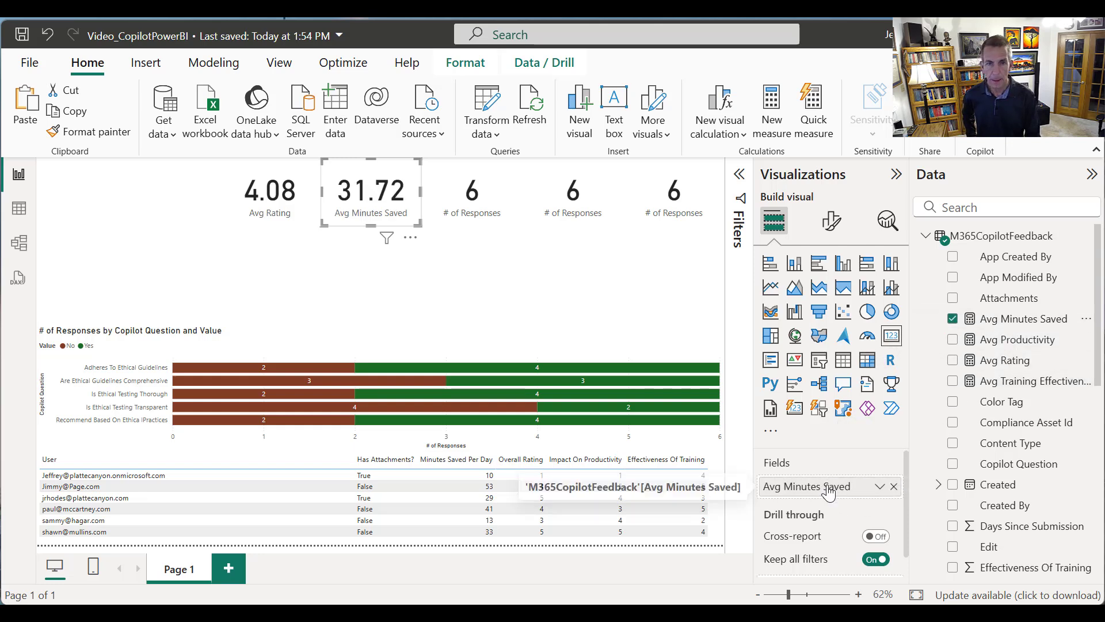
Replace the field of the third card with Avg Productivity and that of the fourth card with Avg Training Effectiveness
click(482, 204)
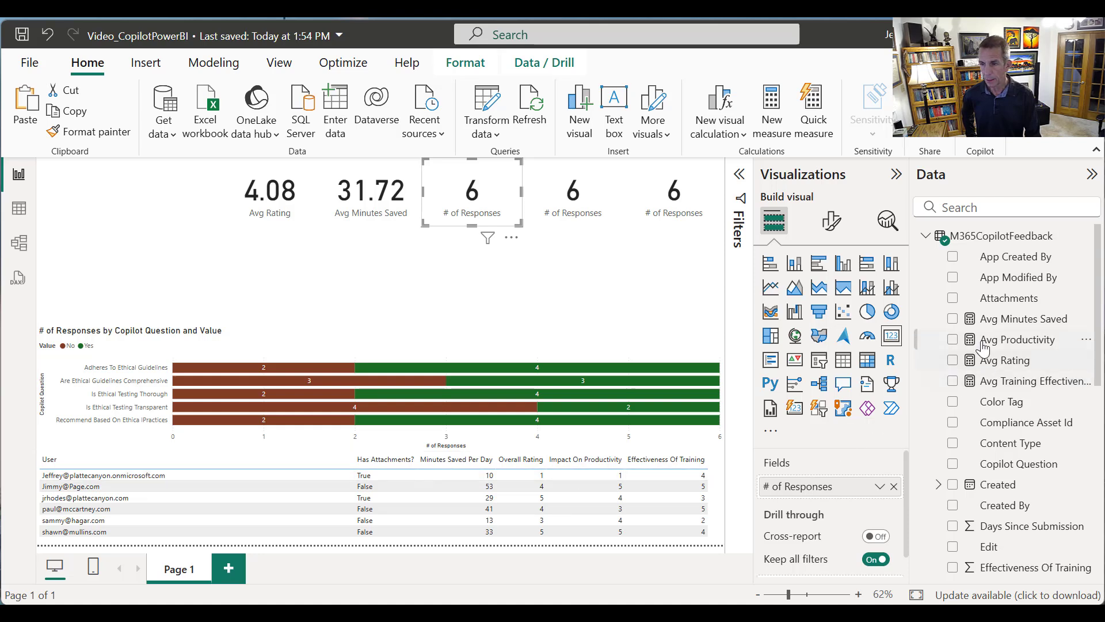
drag(982, 342, 811, 487)
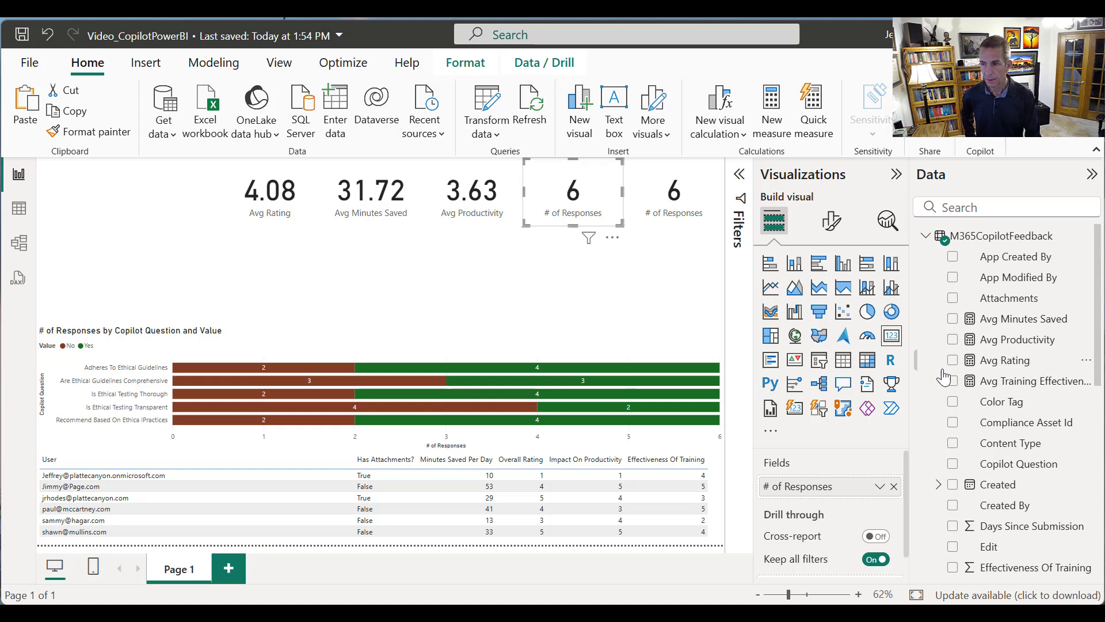
drag(1025, 387, 847, 486)
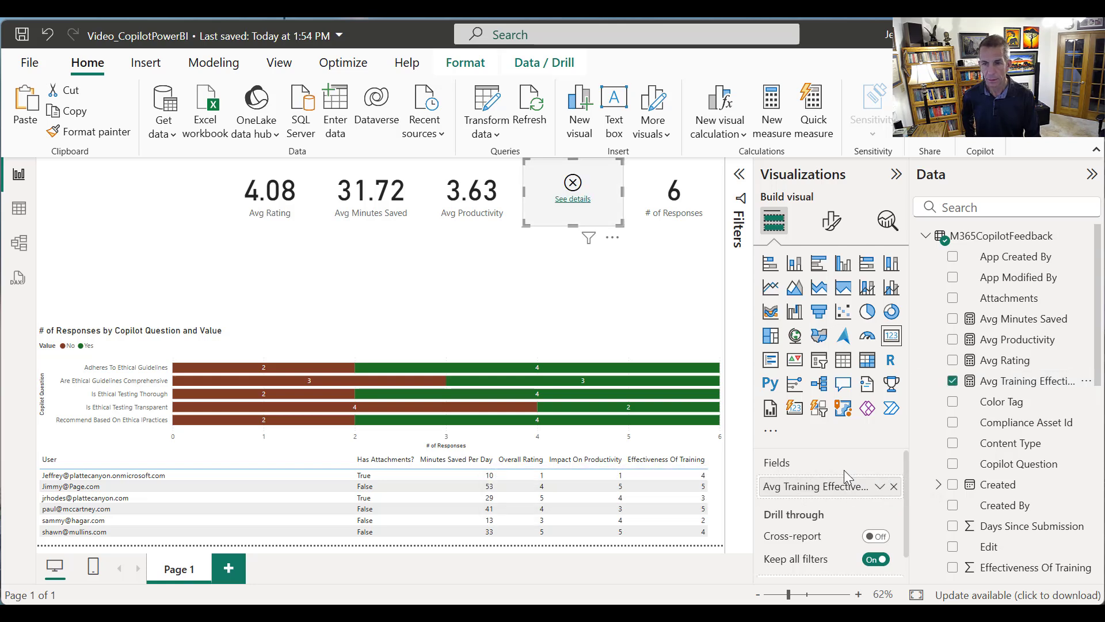
Read the error details of the Avg Training Effectiveness card and save the report
click(573, 199)
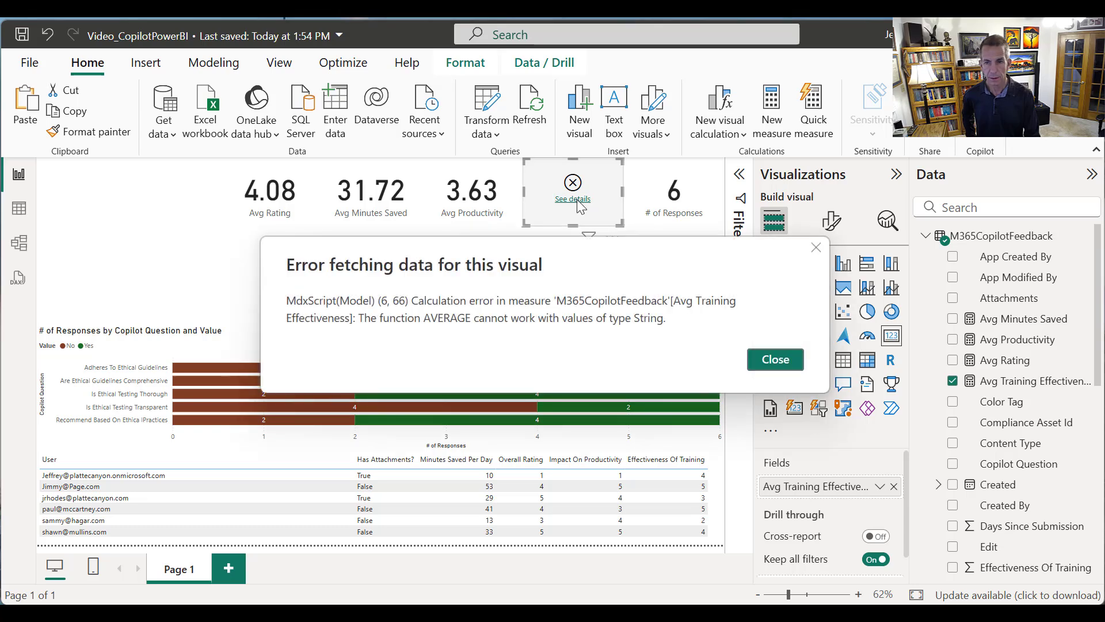
click(793, 366)
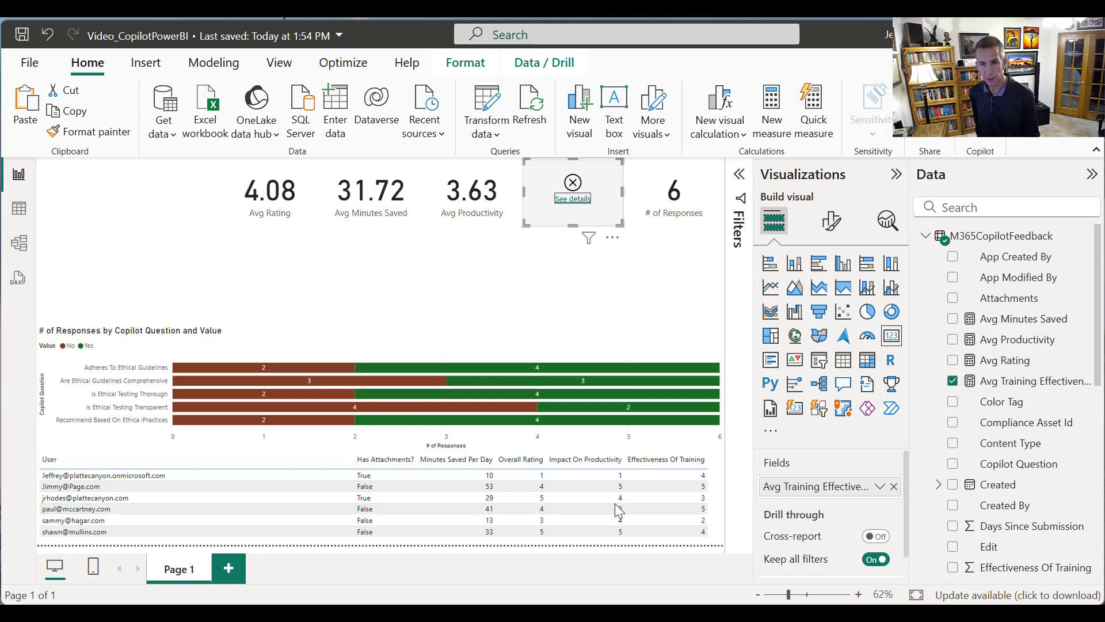
key(ctrl+s)
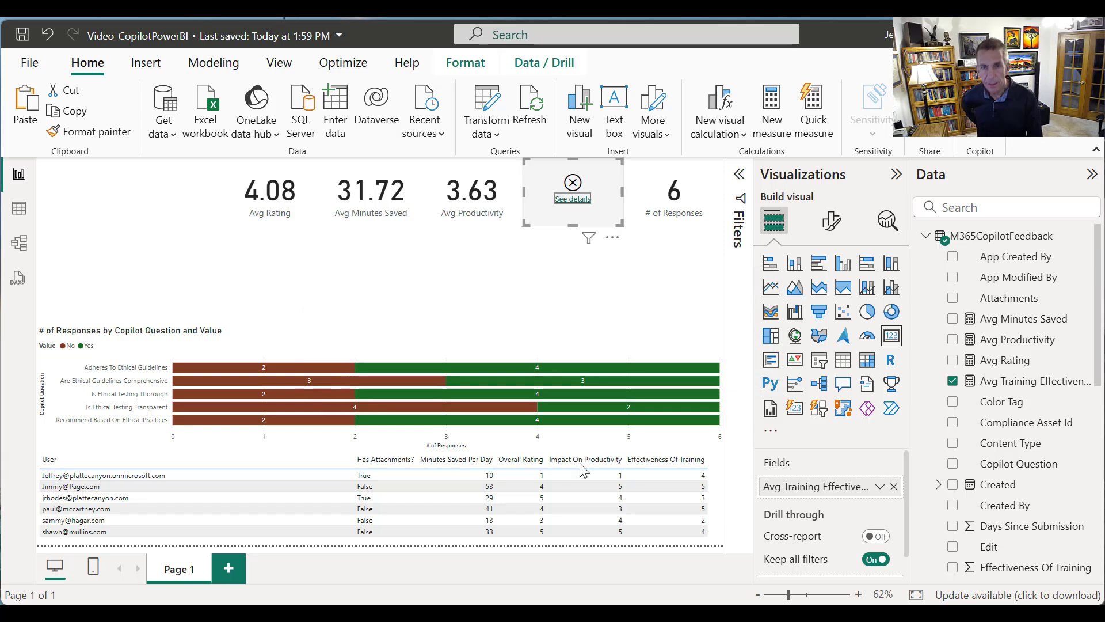
Check the data type of the Effectiveness Of Training column in the Power Query Editor and return to the report
click(496, 130)
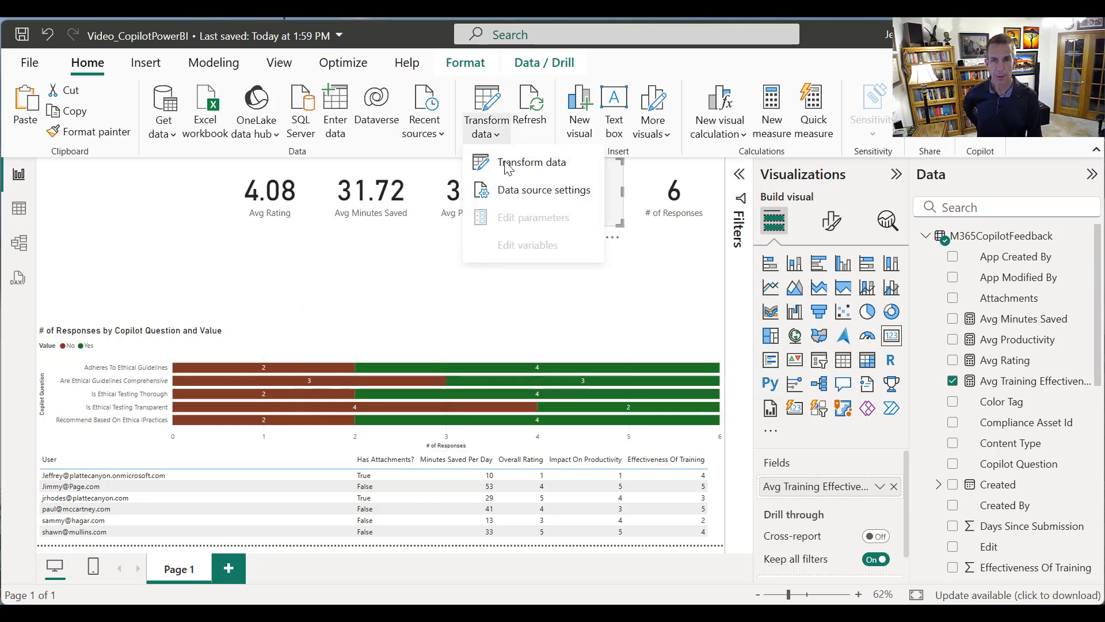
click(505, 159)
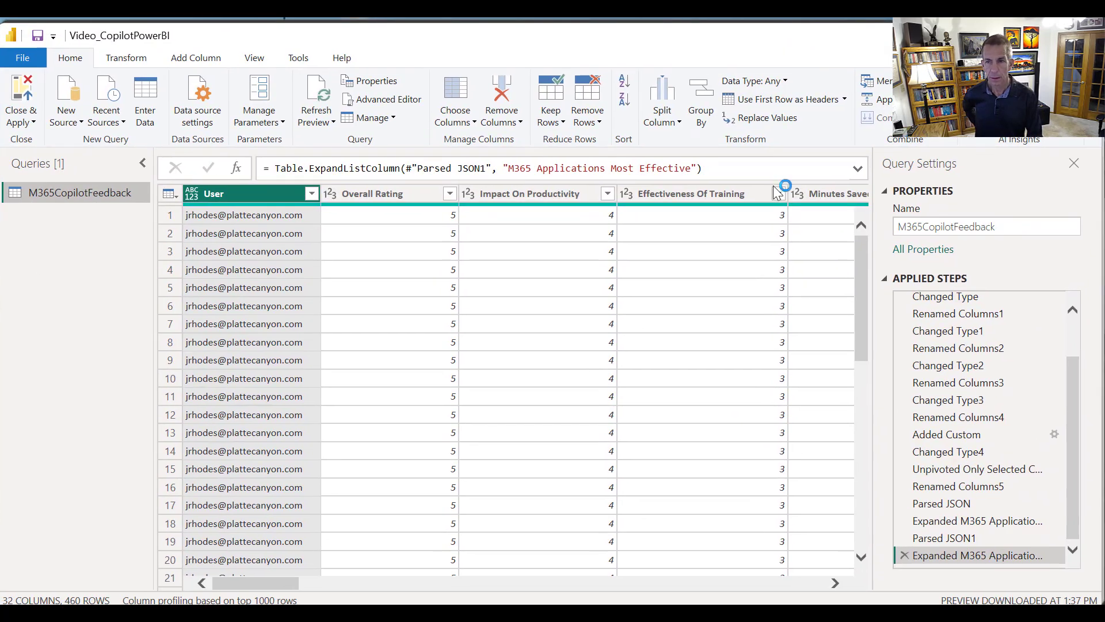
click(703, 193)
right_click(707, 199)
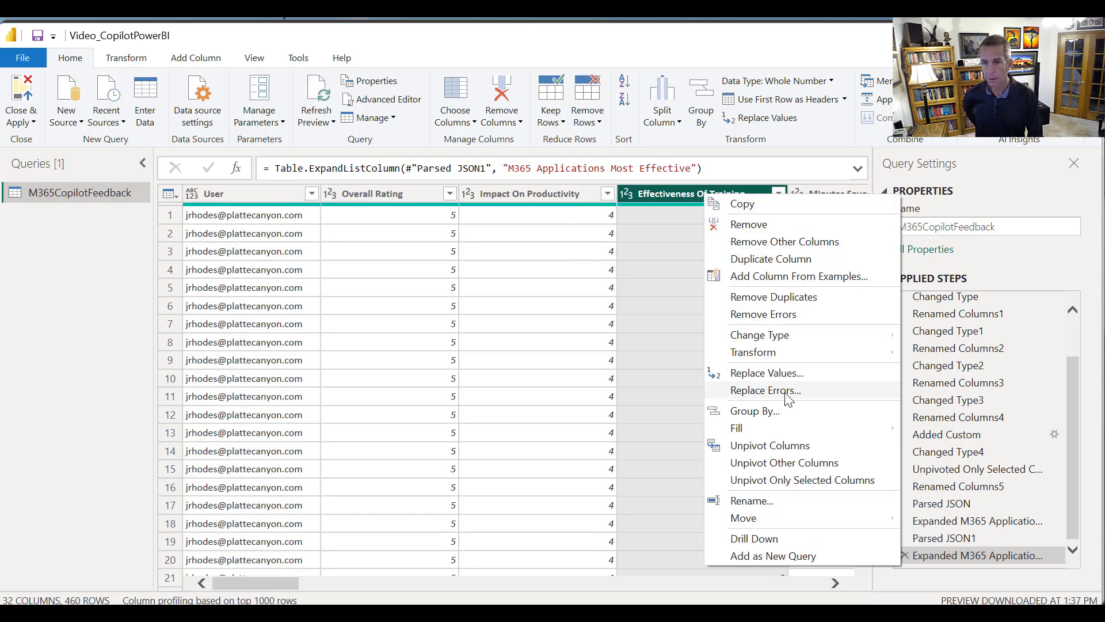
mouse_move(784, 342)
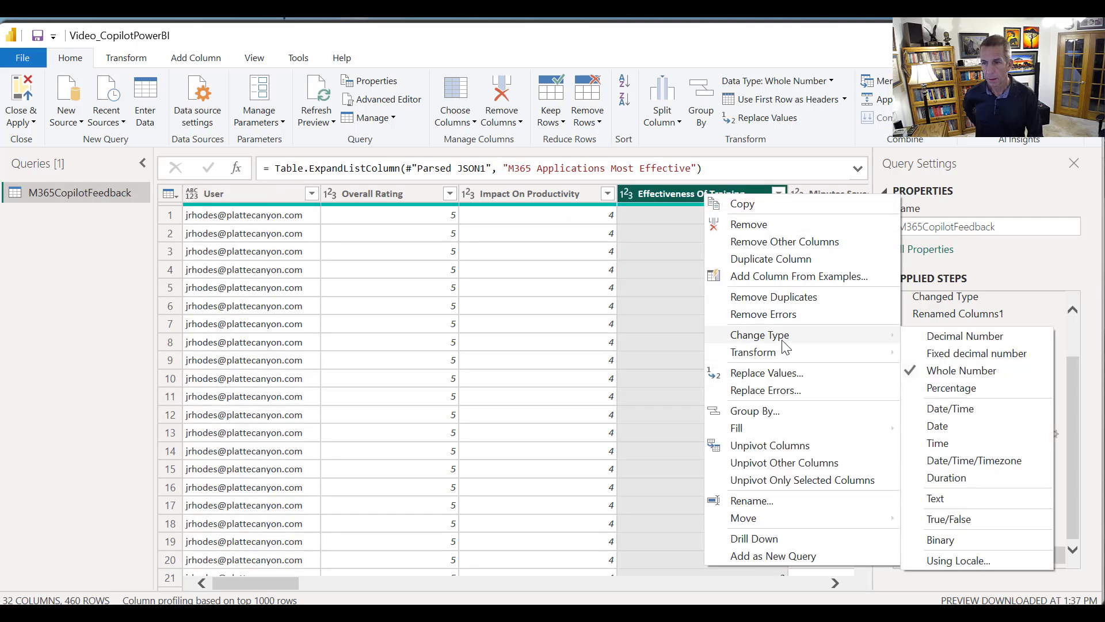
click(764, 58)
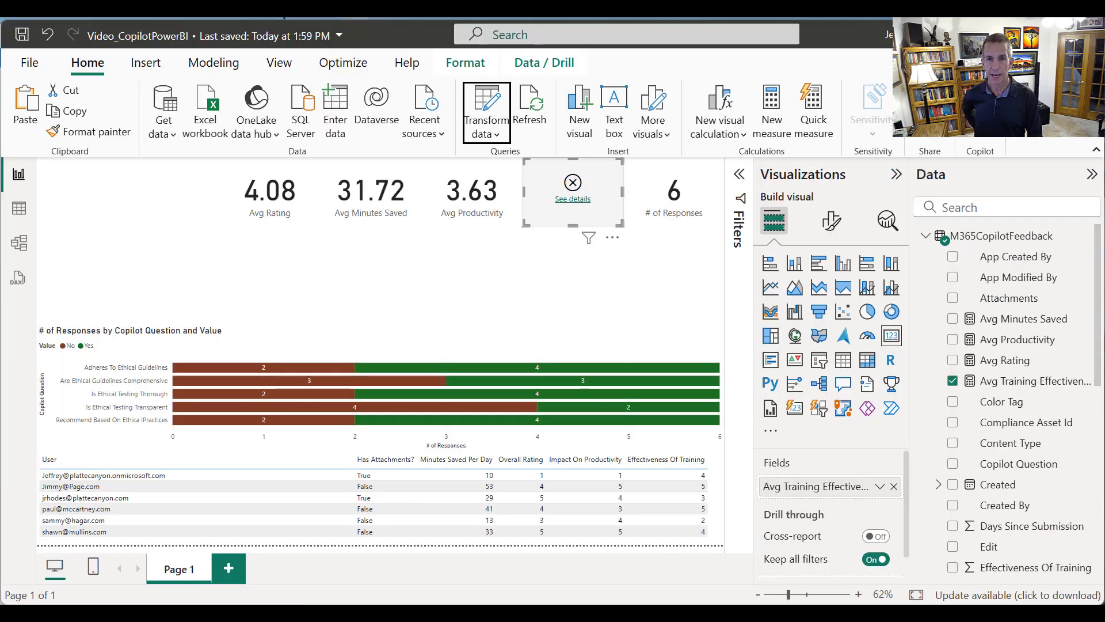
Correct the Avg Training Effectiveness measure so it averages M365CopilotFeedback[Effectiveness Of Training] instead of the Edit column
double_click(994, 382)
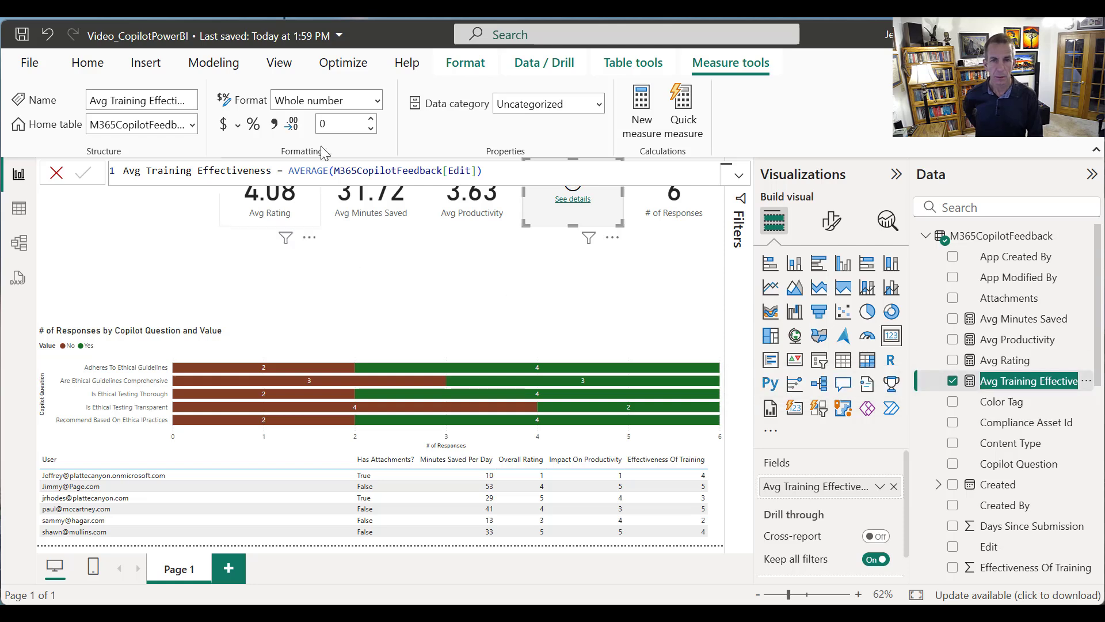
click(335, 167)
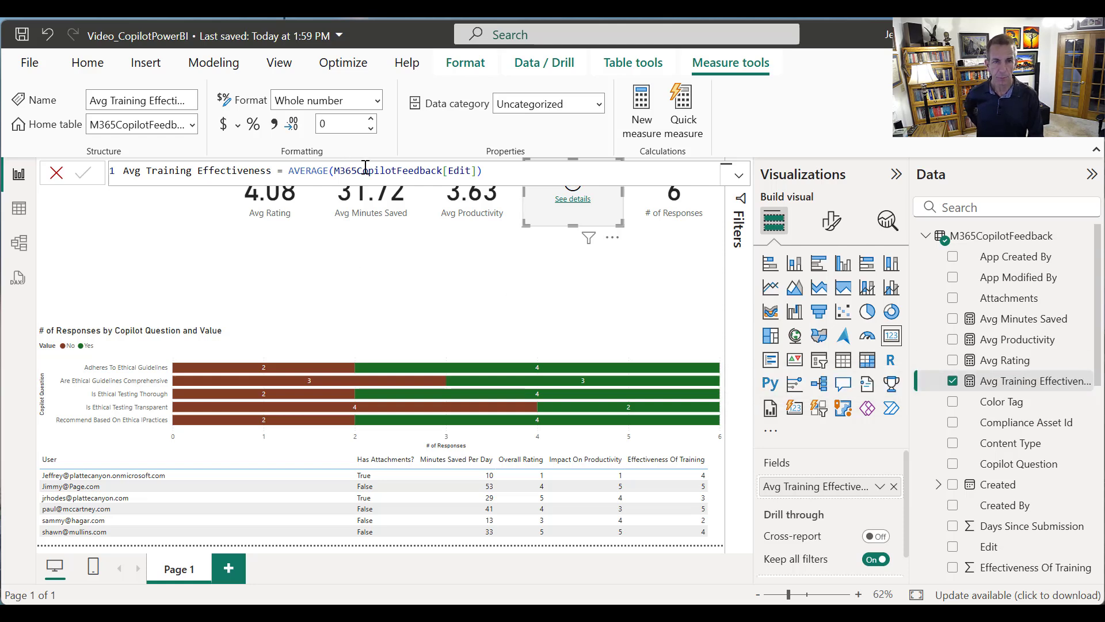
drag(338, 171, 478, 171)
mouse_move(662, 404)
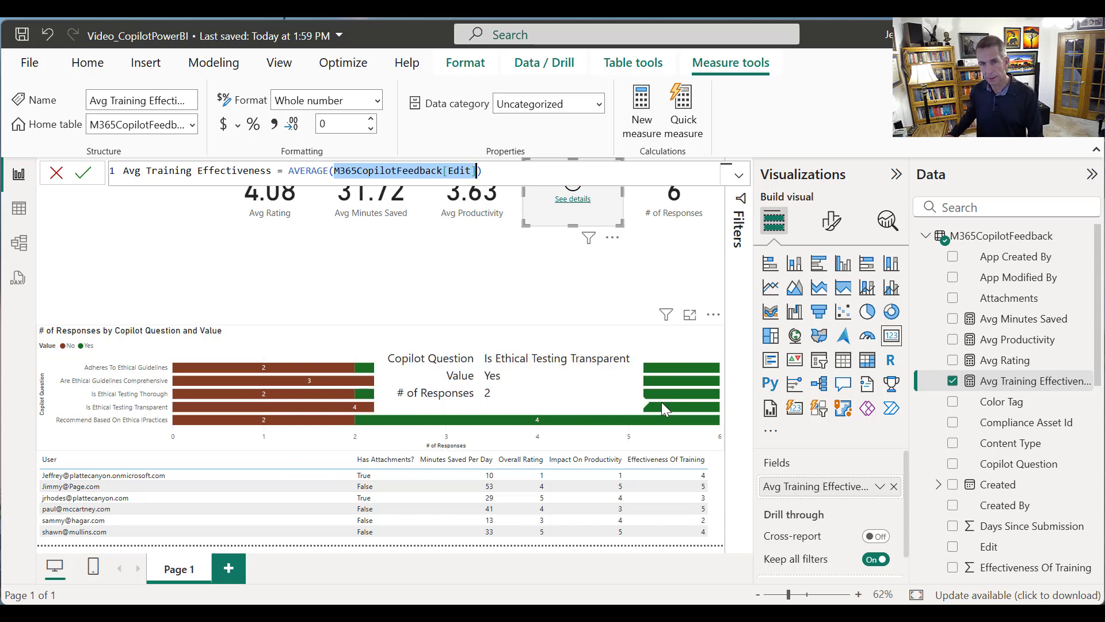
key(BackSpace)
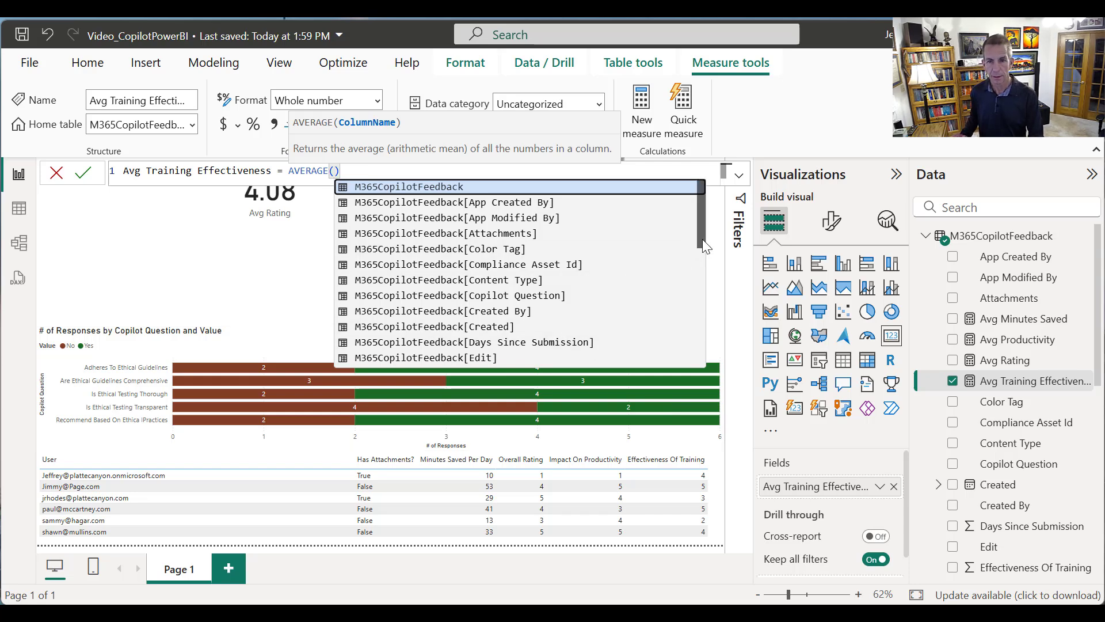
drag(703, 239, 694, 265)
click(609, 294)
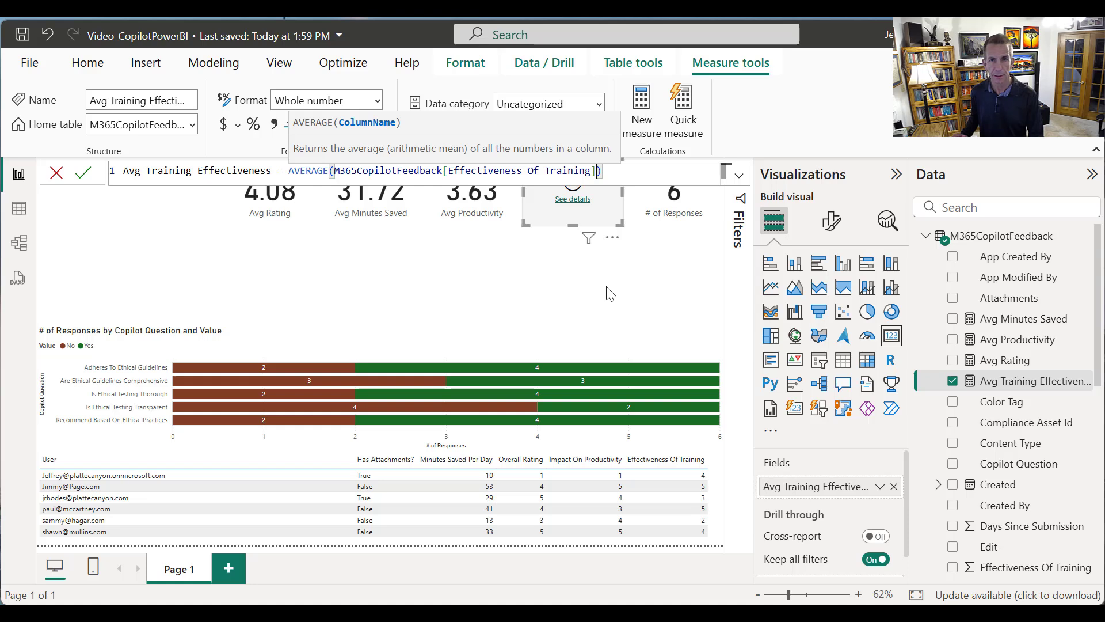
click(613, 175)
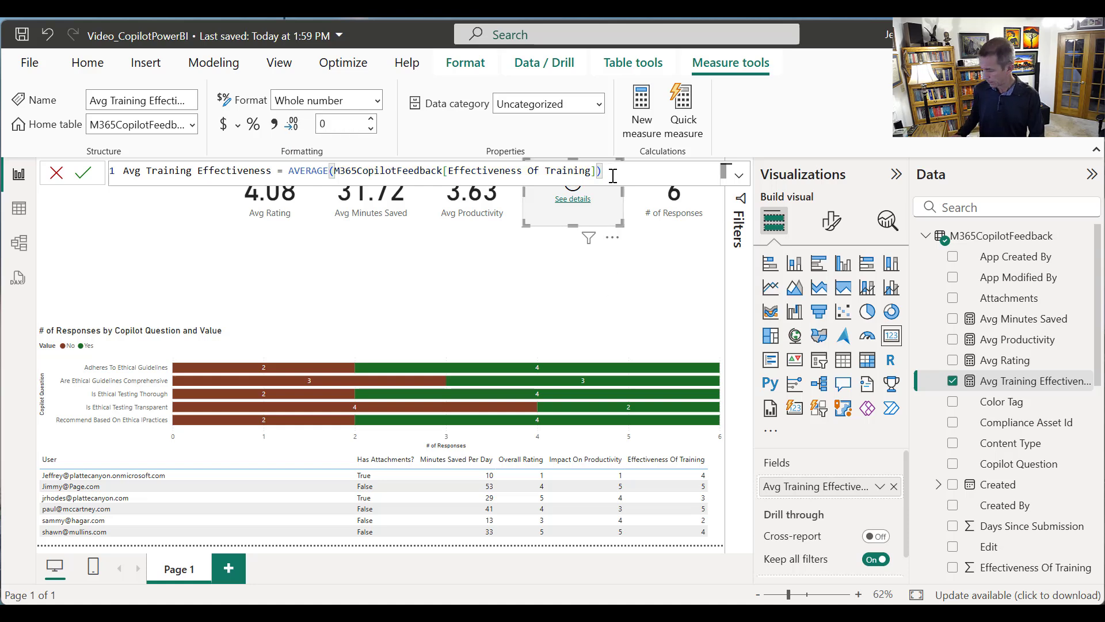
key(Return)
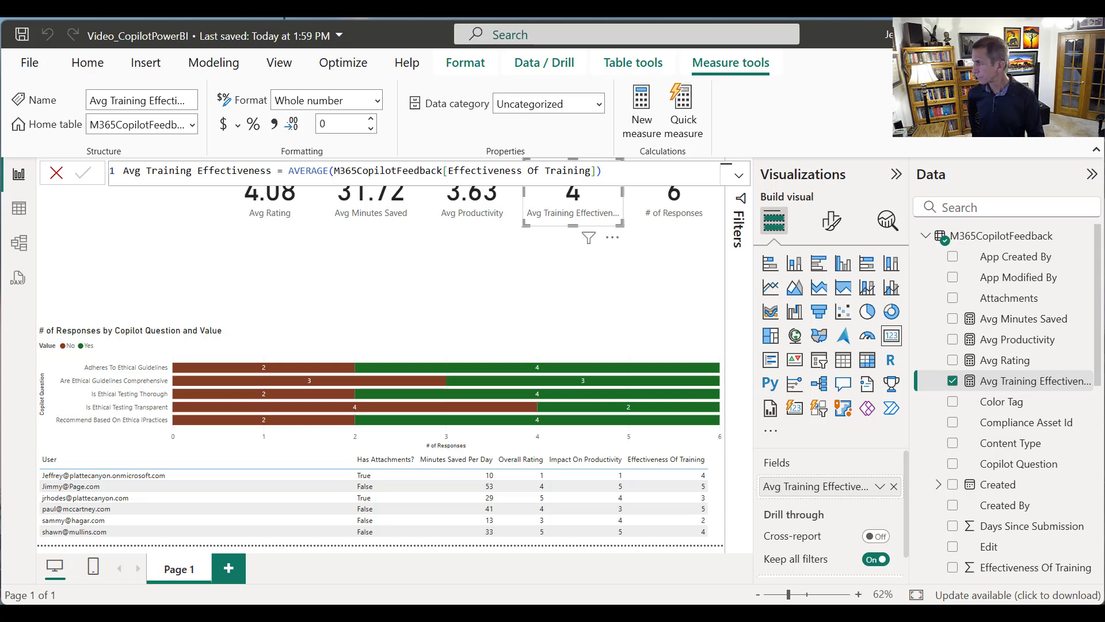
Add a pie chart in the empty band above the bar chart and narrow it to roughly a third of the page width
click(231, 251)
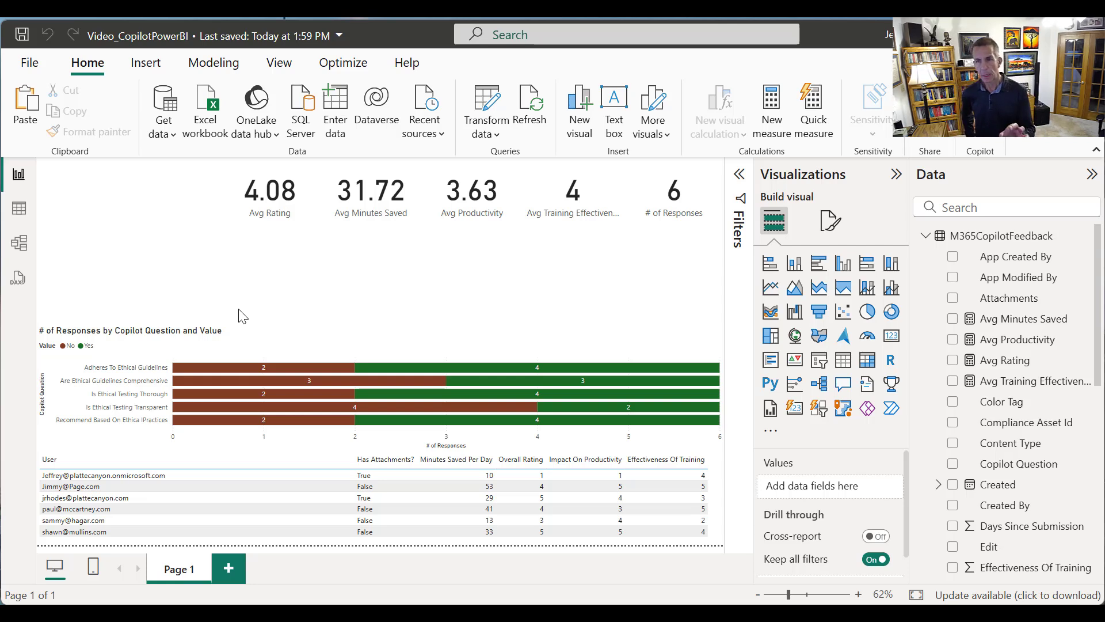
click(868, 312)
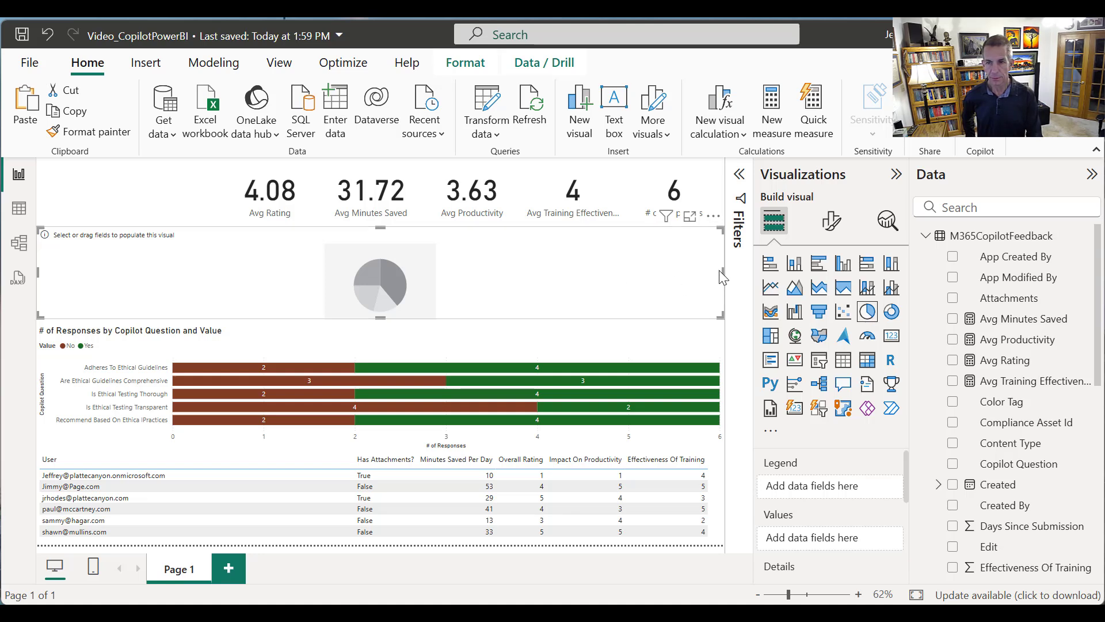
drag(723, 271, 258, 315)
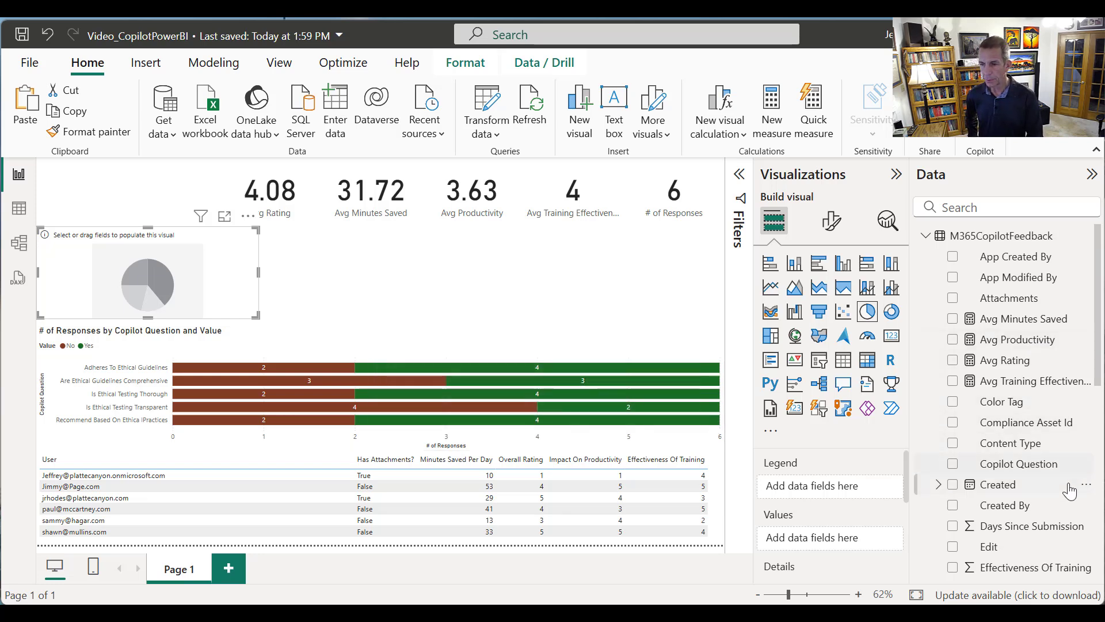
Use the ID field as the pie chart's values, aggregated as Count (Distinct)
scroll(1099, 408, down, 1)
scroll(1099, 421, down, 2)
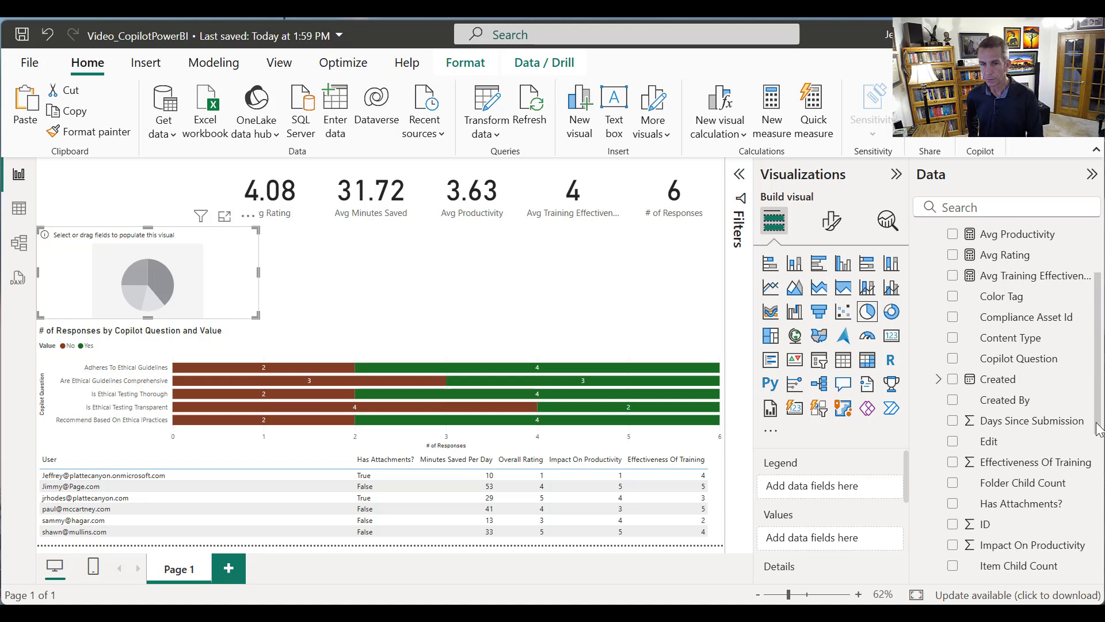
scroll(1098, 437, down, 1)
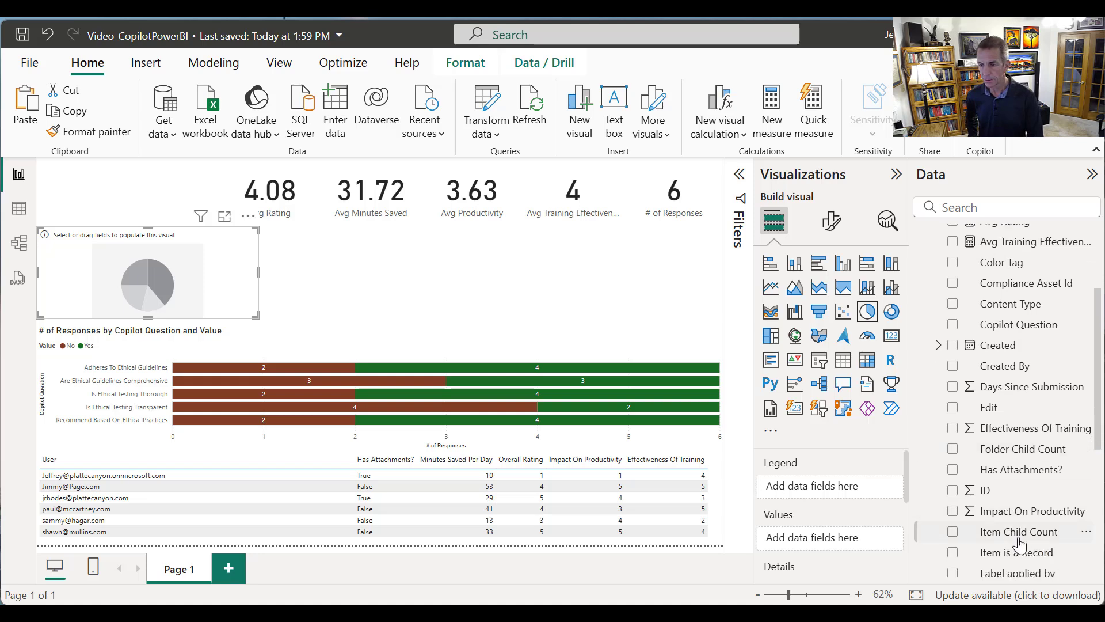
drag(986, 492, 832, 544)
click(879, 538)
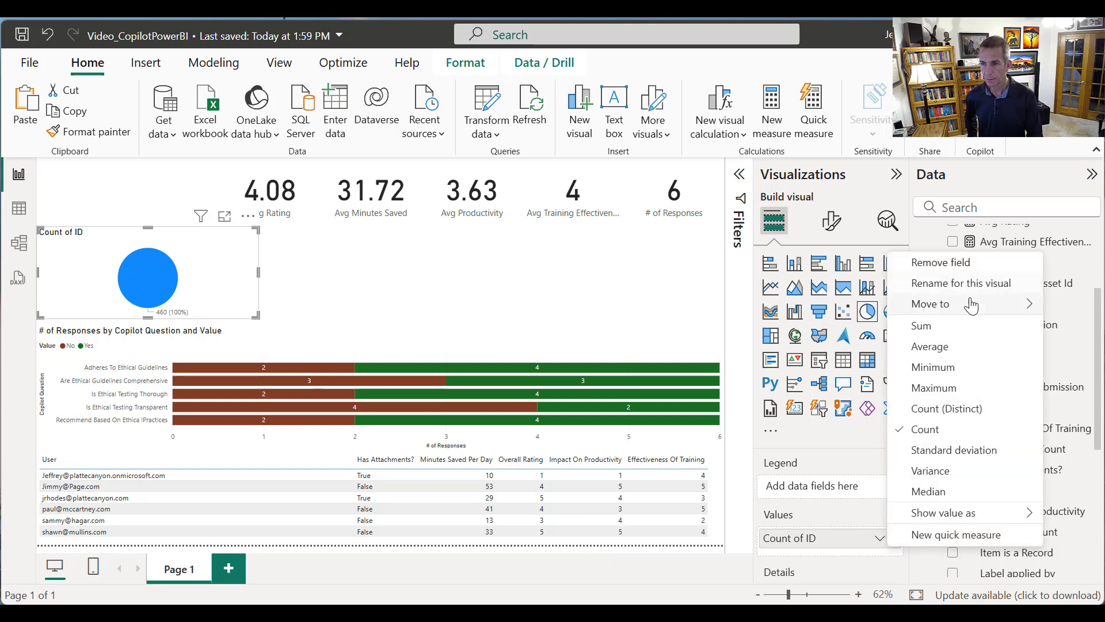
click(966, 409)
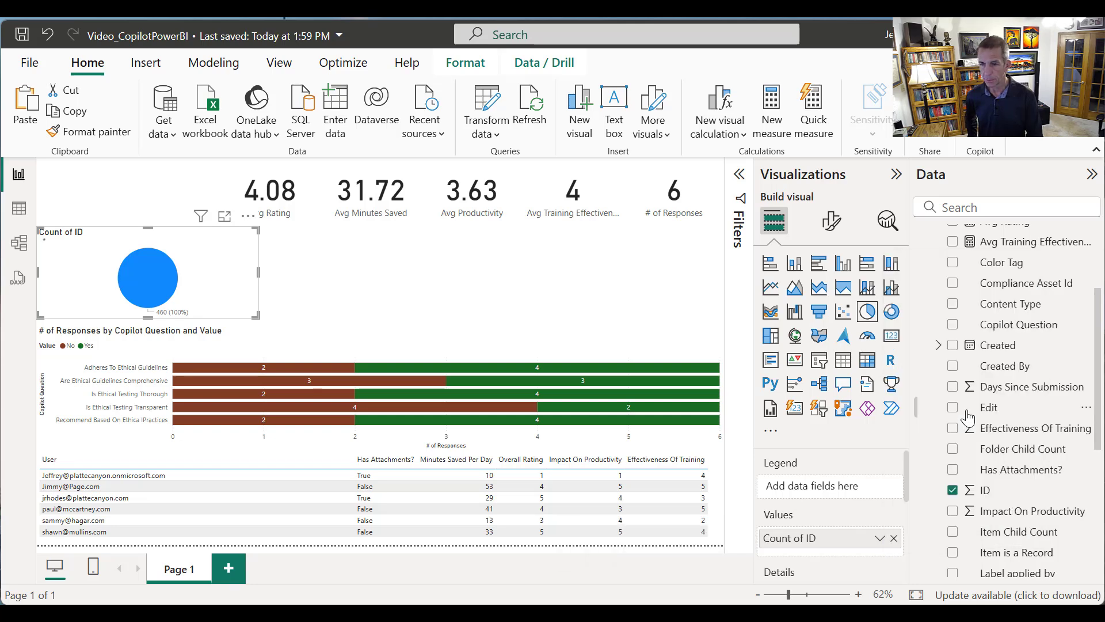
Rename the pie chart's ID count value to "# of Responses" for this visual
click(880, 537)
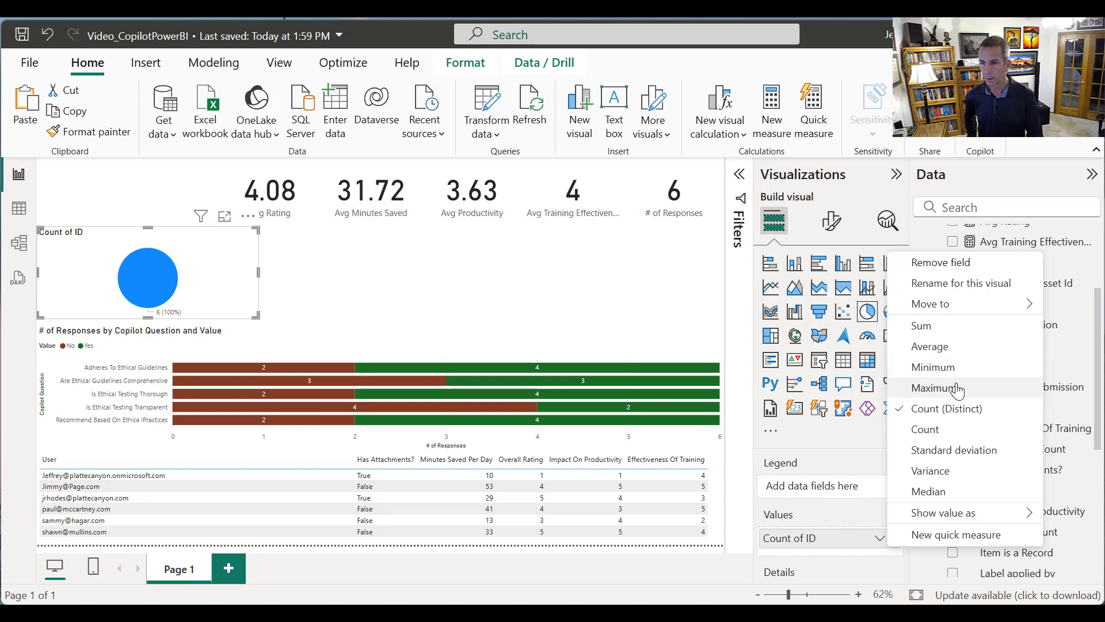
click(944, 282)
key(ctrl+a)
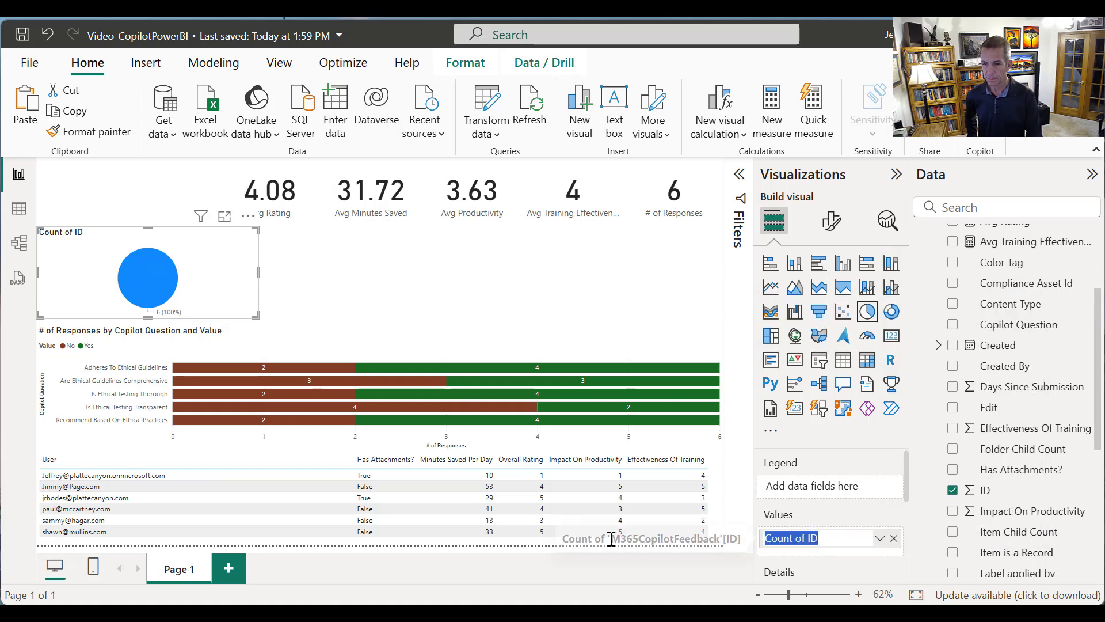
key(BackSpace)
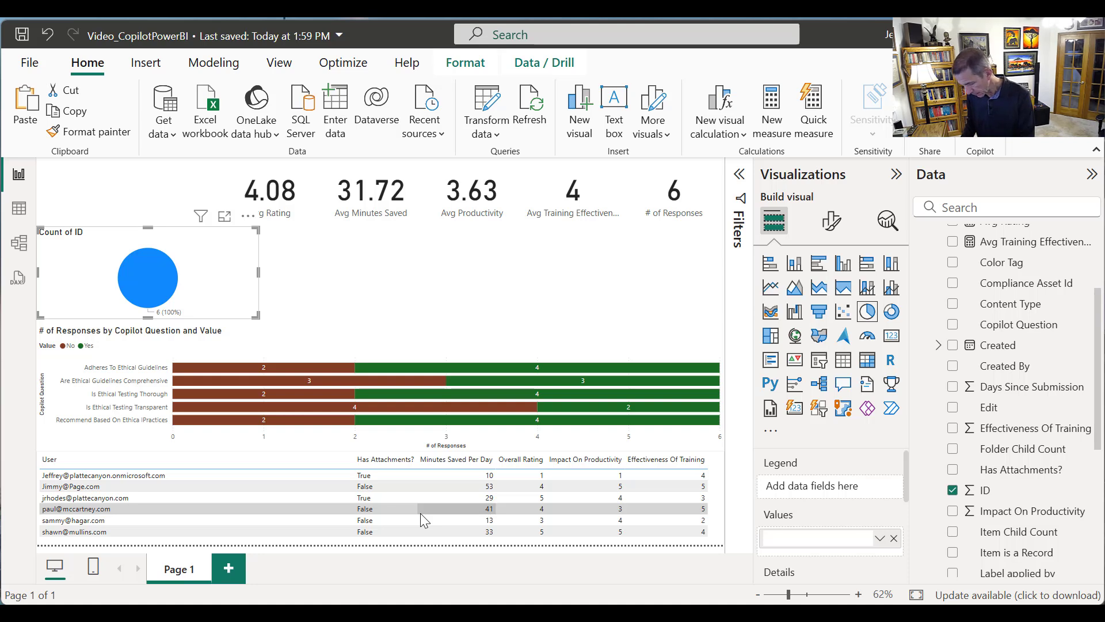
text(# of R)
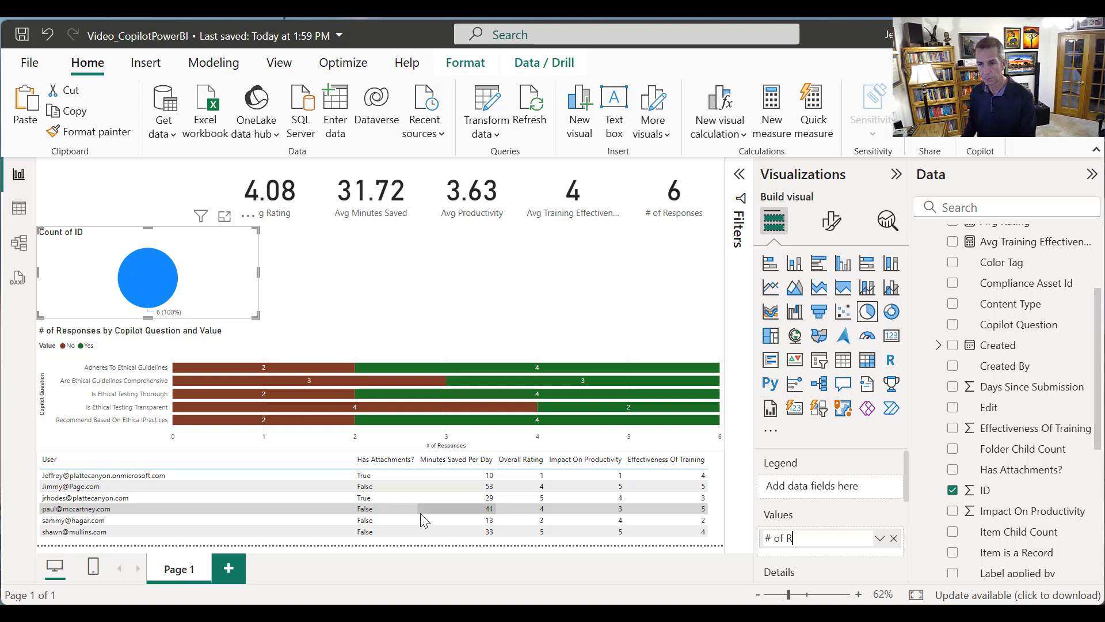
text(esponses)
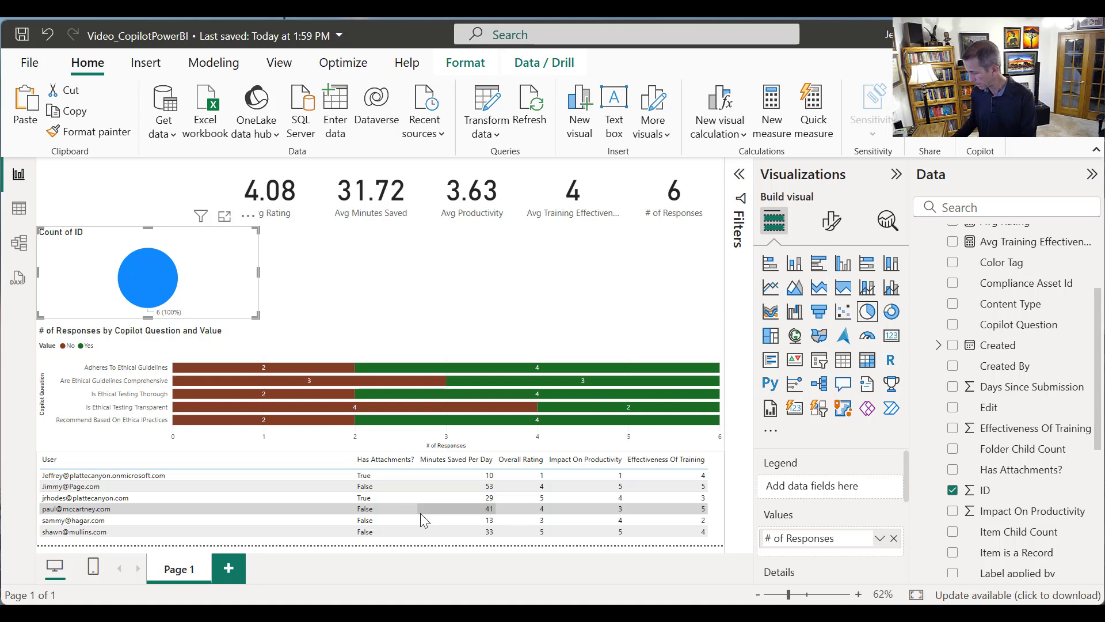
key(ctrl+a)
key(ctrl+c)
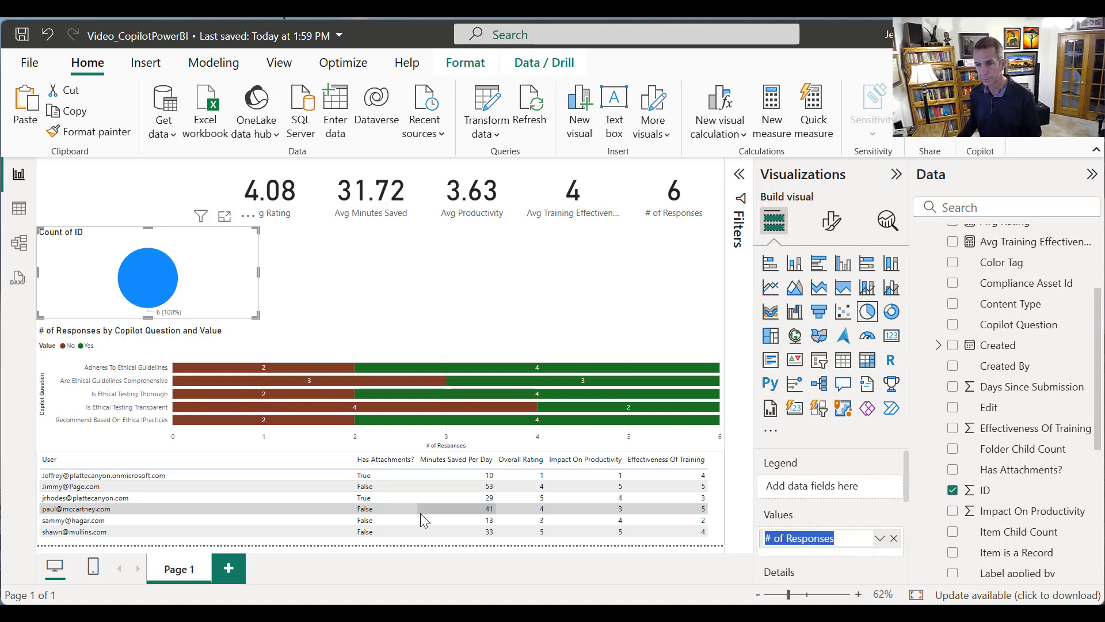
key(Return)
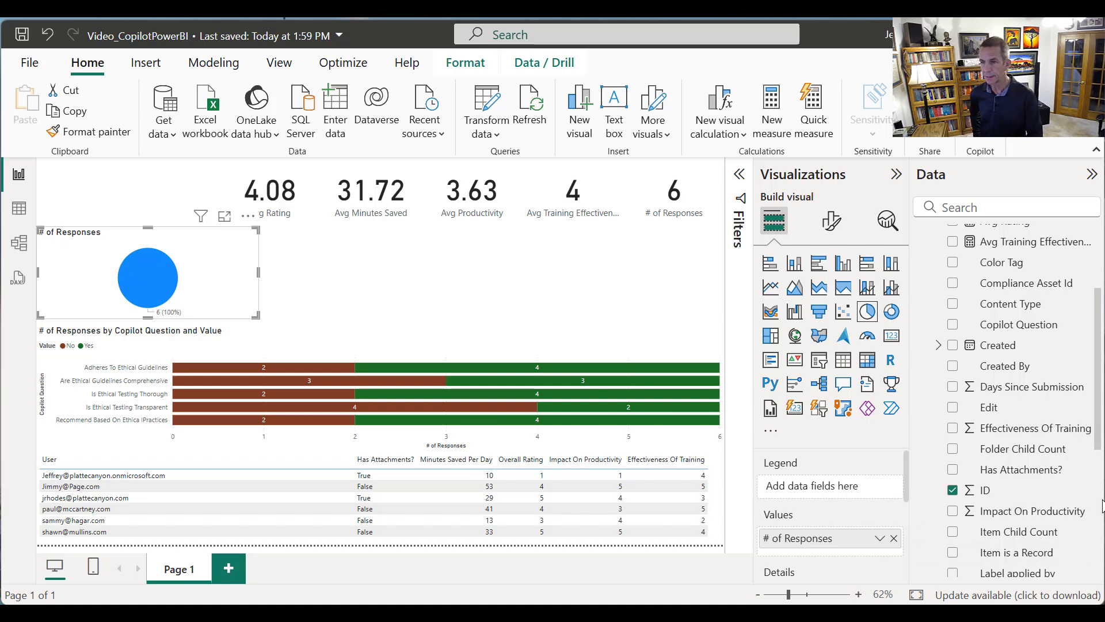
Break the pie chart down by adding M365 Applications Used as its details field
drag(1096, 443, 946, 521)
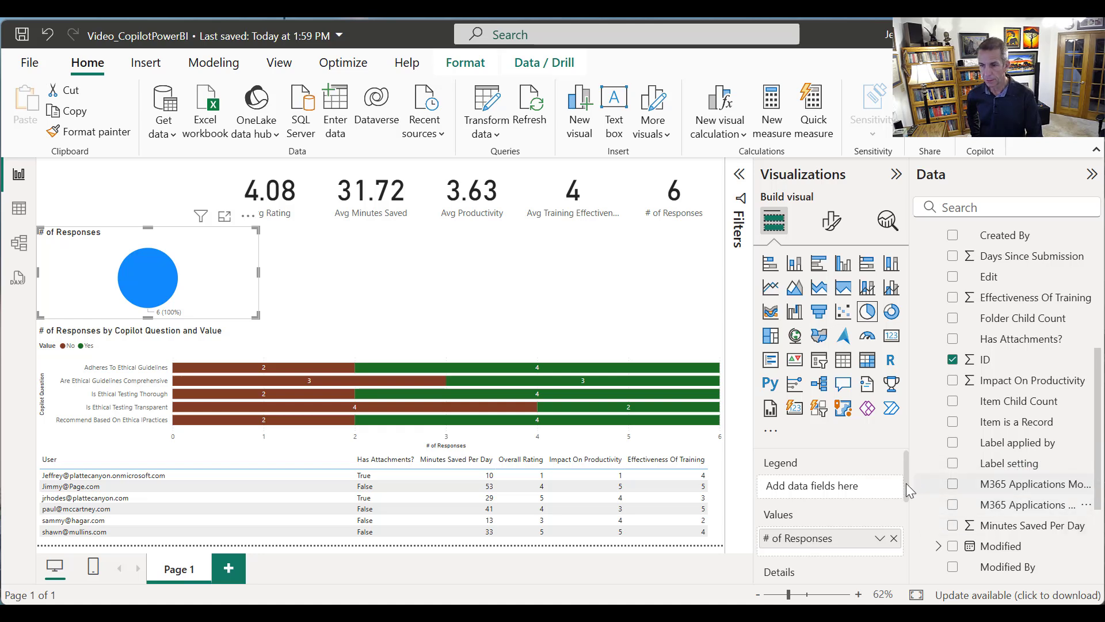
scroll(907, 482, down, 2)
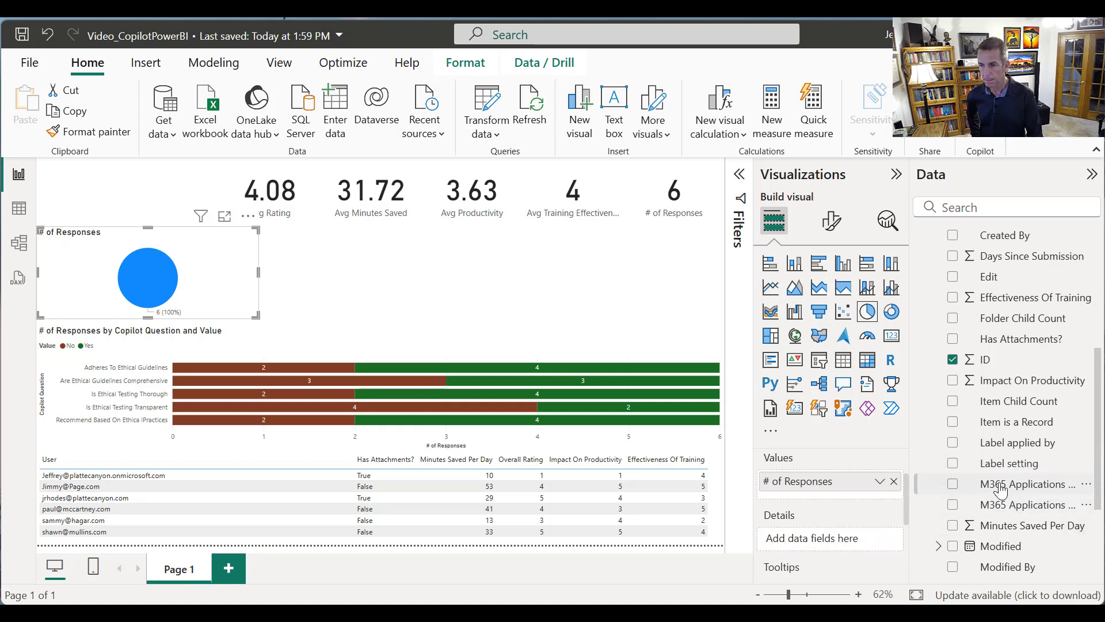
drag(1002, 506, 841, 539)
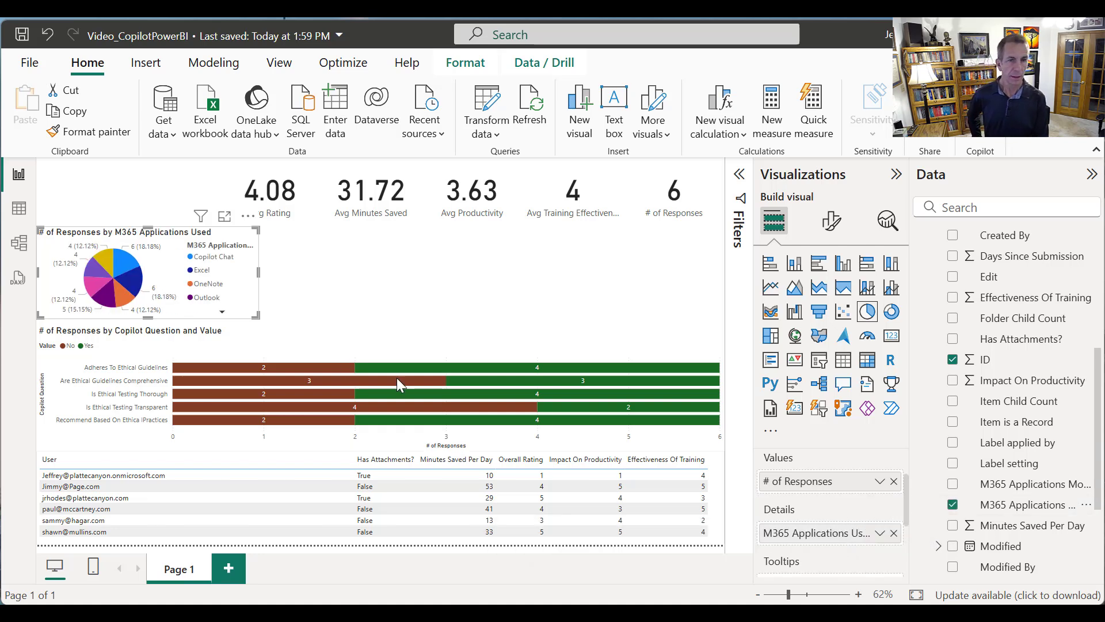
Check how the page cross-filters for the Copilot Chat, Excel and OneNote slices, and clear the slice selection
click(122, 268)
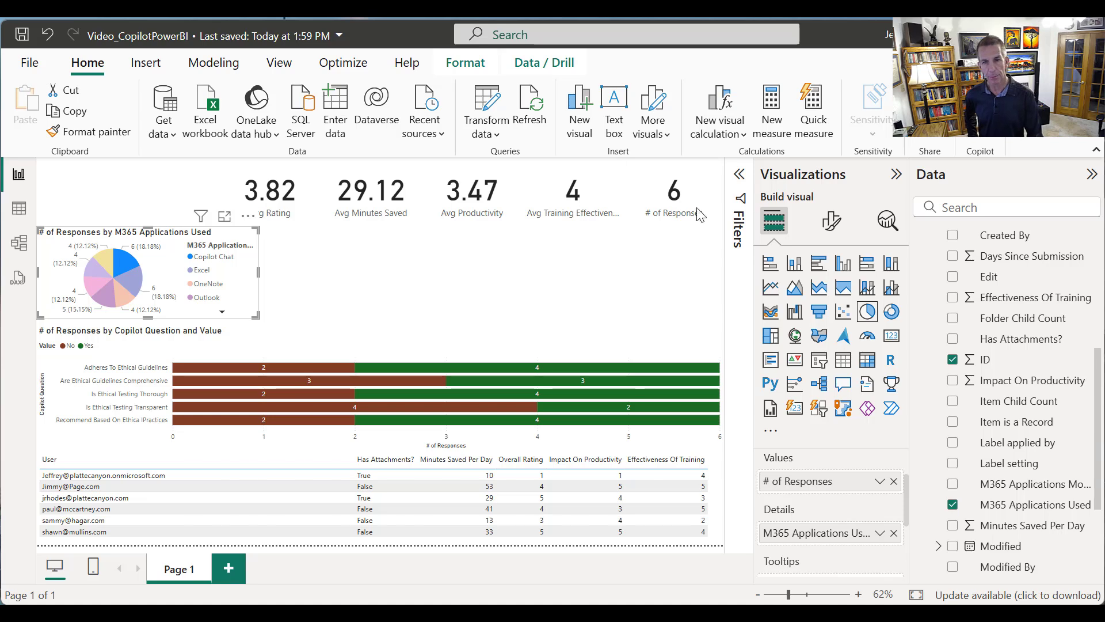
click(175, 287)
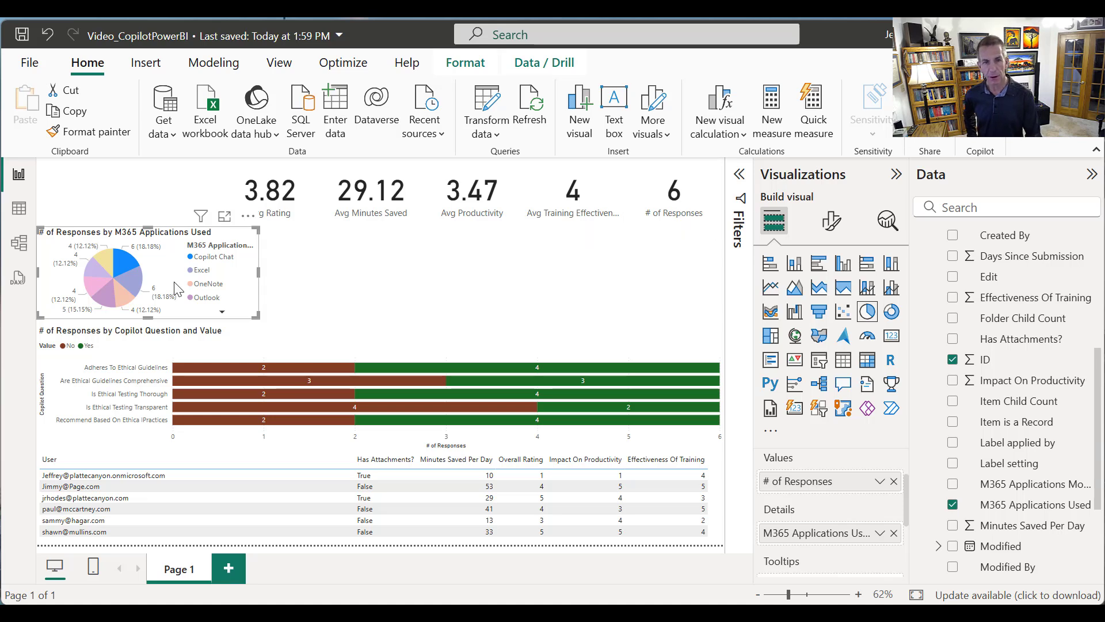
click(136, 291)
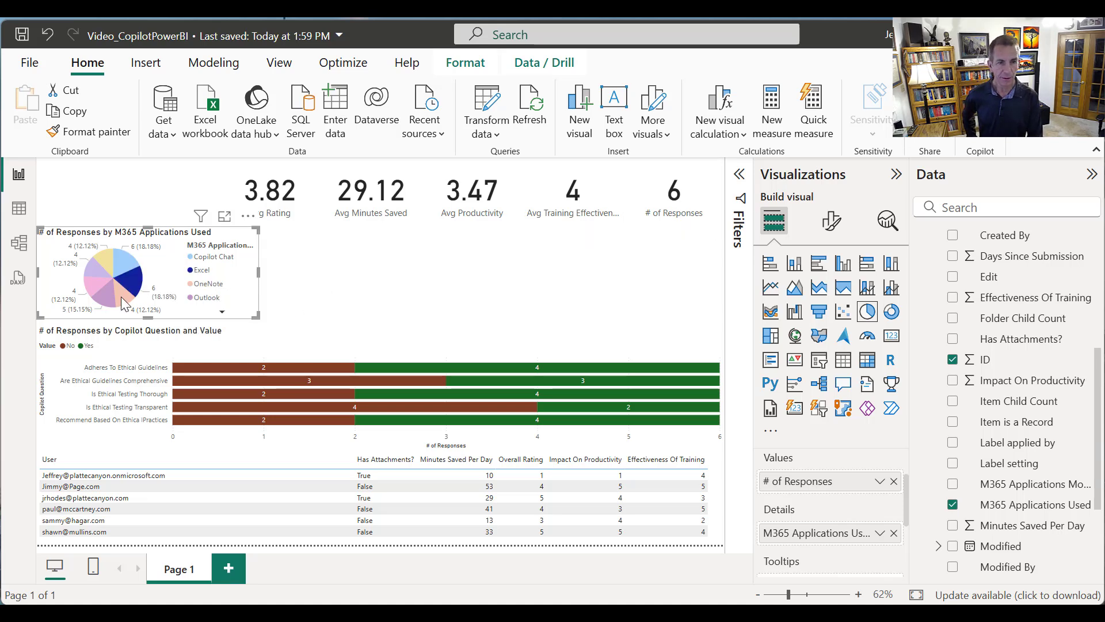
click(121, 297)
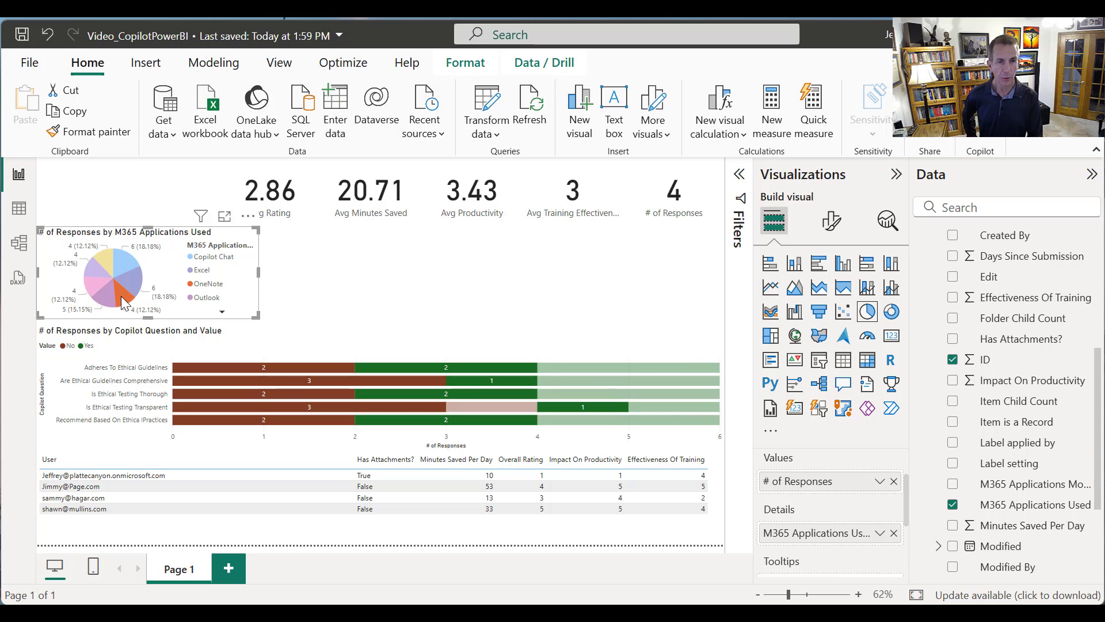
click(121, 296)
Add a second pie chart beside the applications pie chart and widen it to about the same width as the first
click(390, 294)
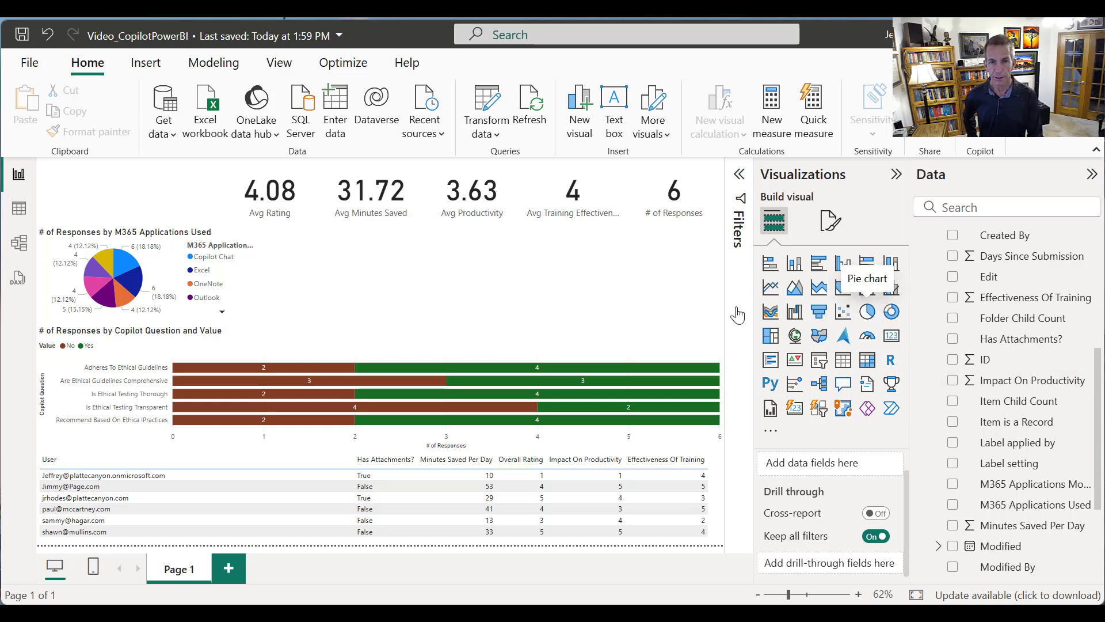
drag(374, 296, 323, 292)
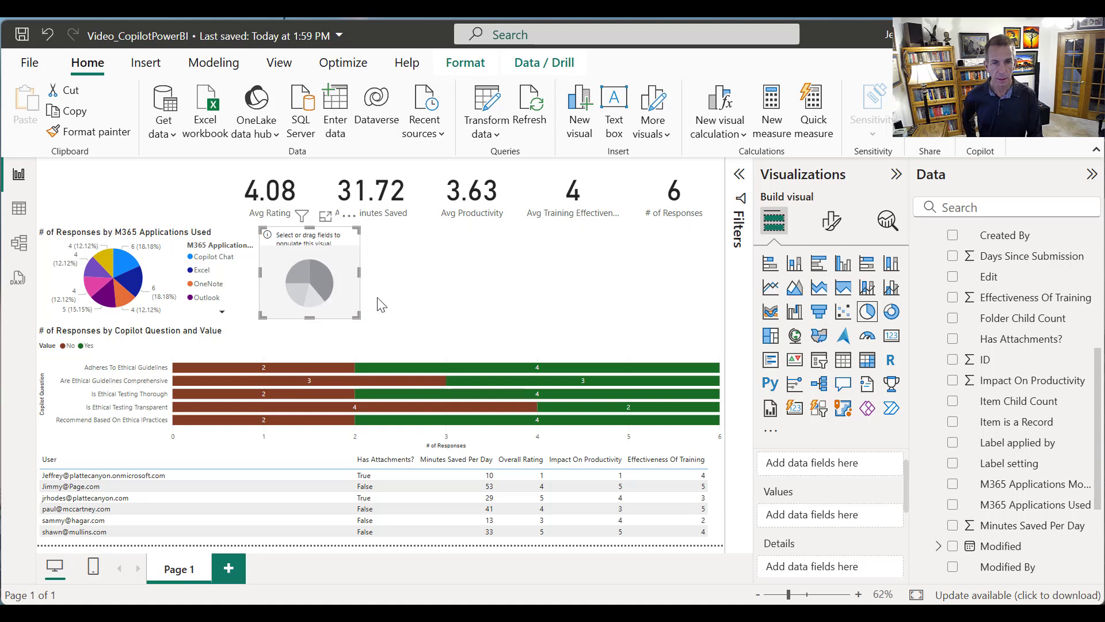
drag(358, 274, 532, 293)
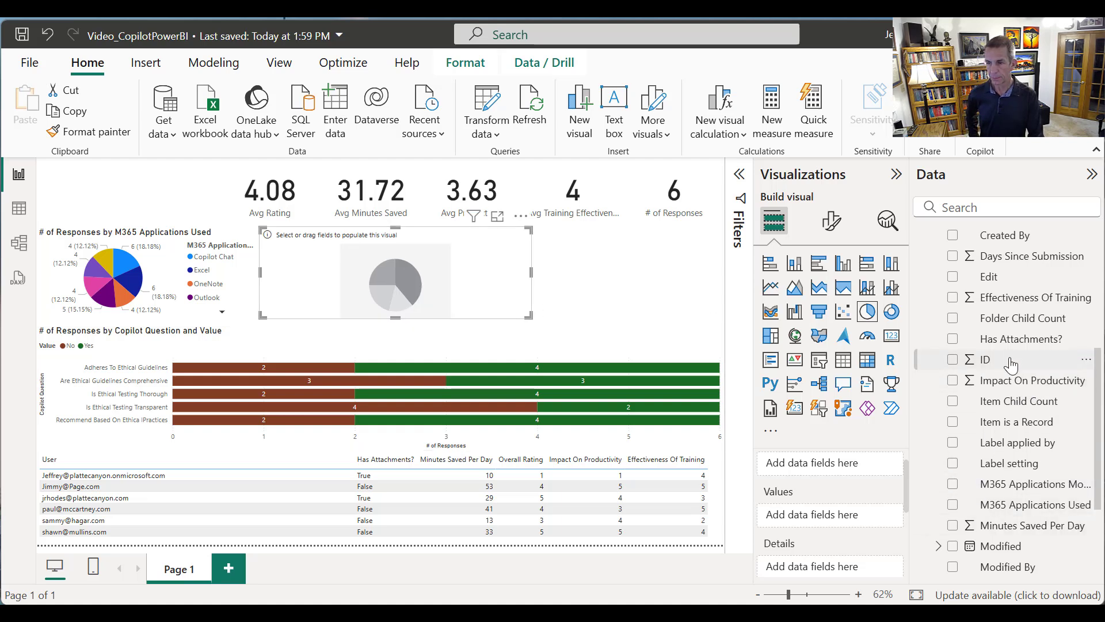
Use the ID field as the second pie chart's values, aggregated as Count (Distinct)
drag(1007, 359, 846, 514)
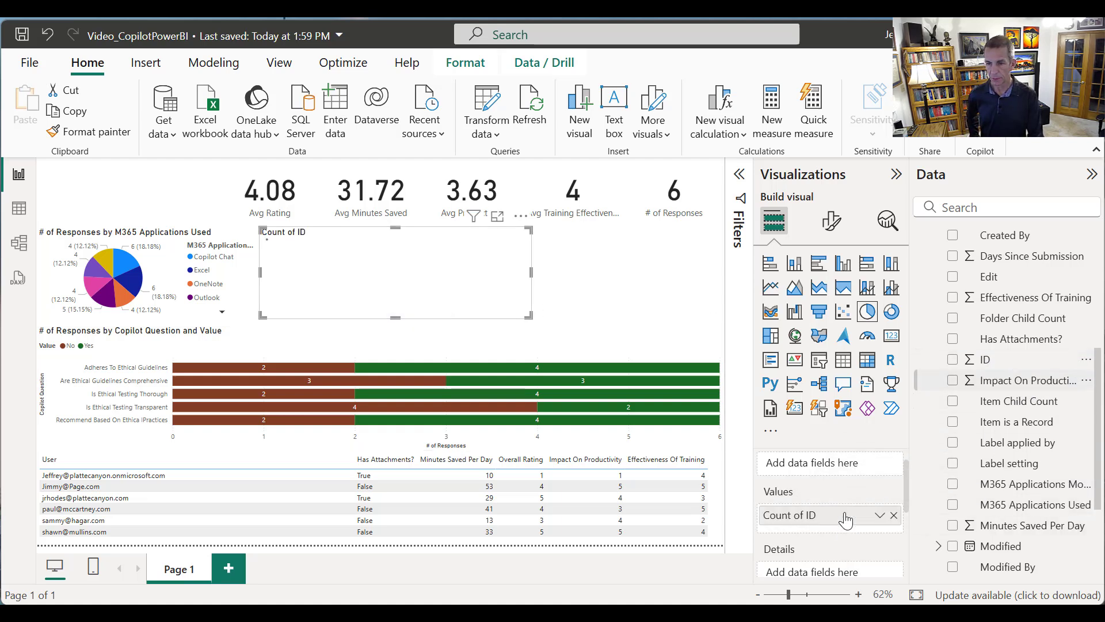
click(879, 515)
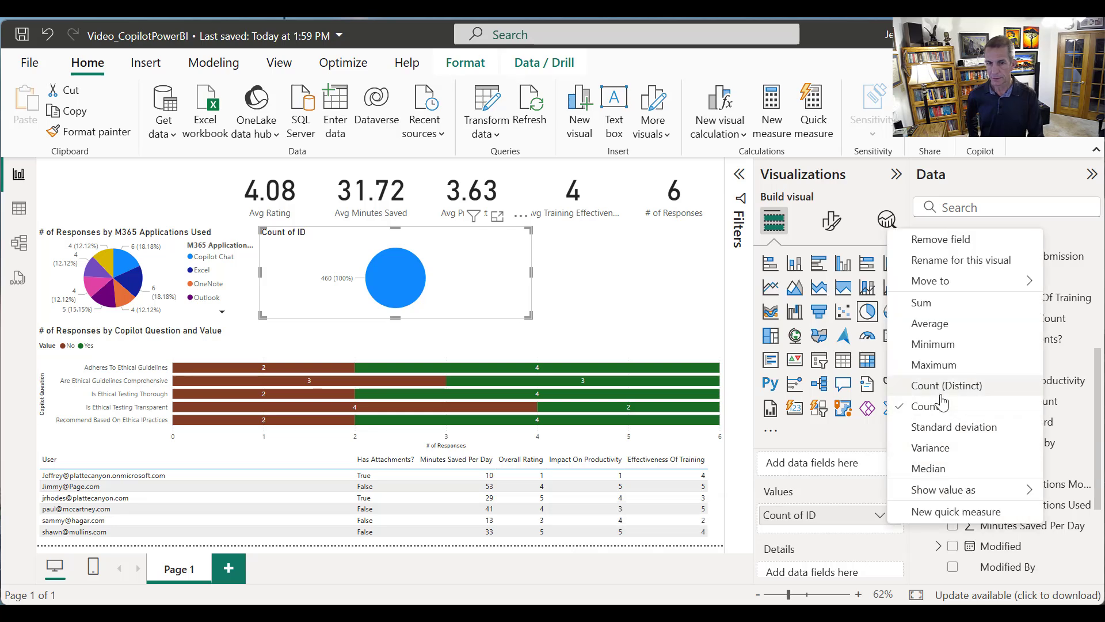
click(900, 385)
Rename the second pie chart's value to # of Responses and break it down by M365 Applications Most Effective
click(881, 513)
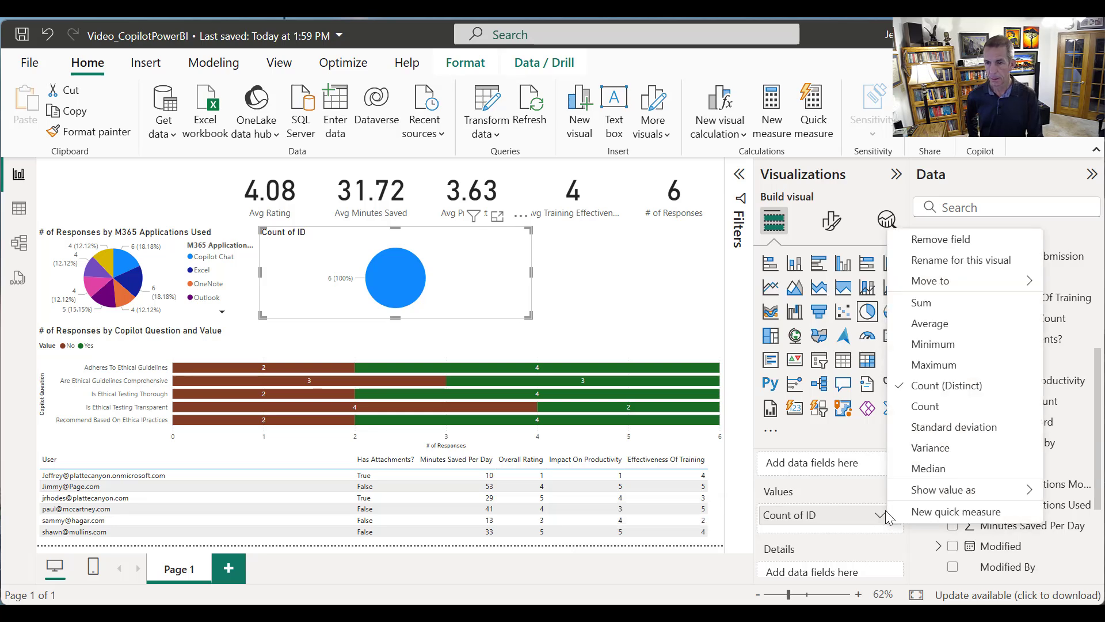
click(950, 260)
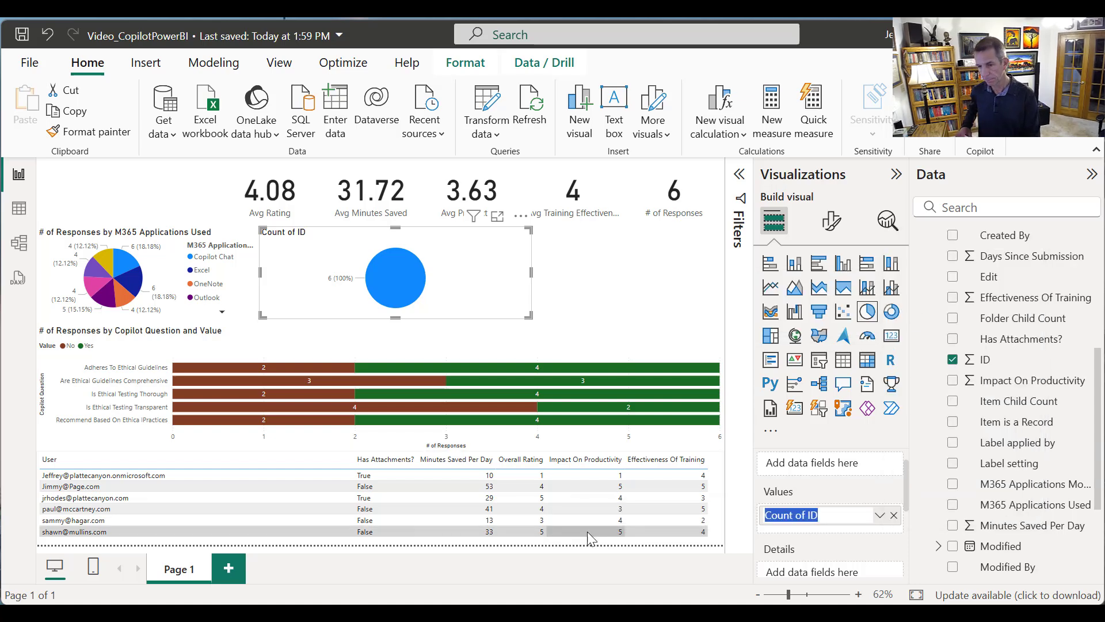
key(ctrl+v)
key(Return)
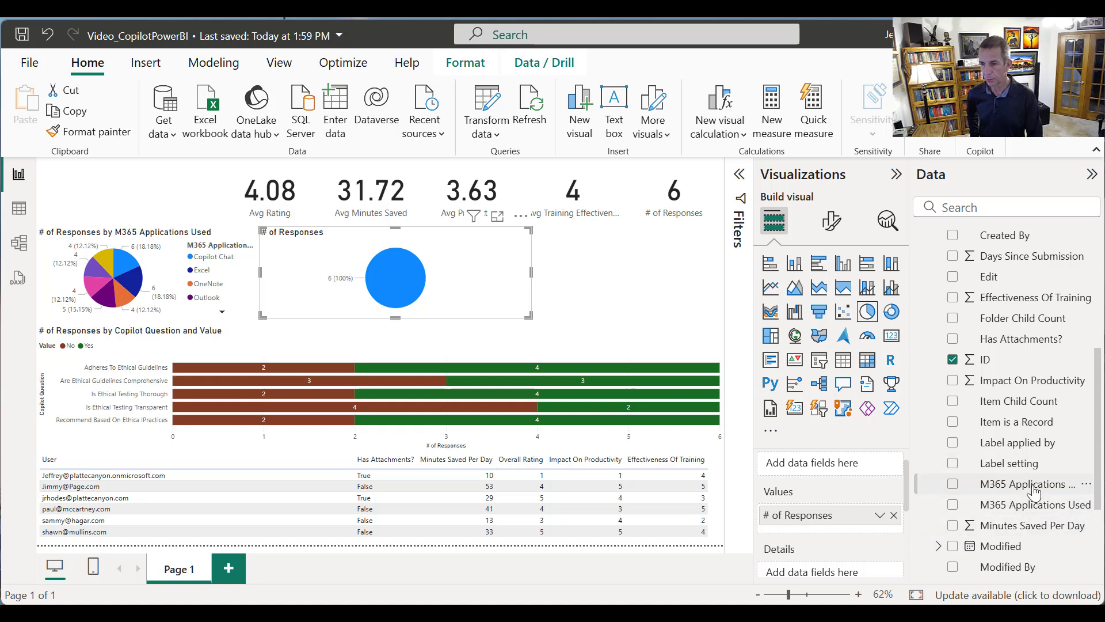
drag(1035, 494, 861, 519)
drag(856, 537, 852, 538)
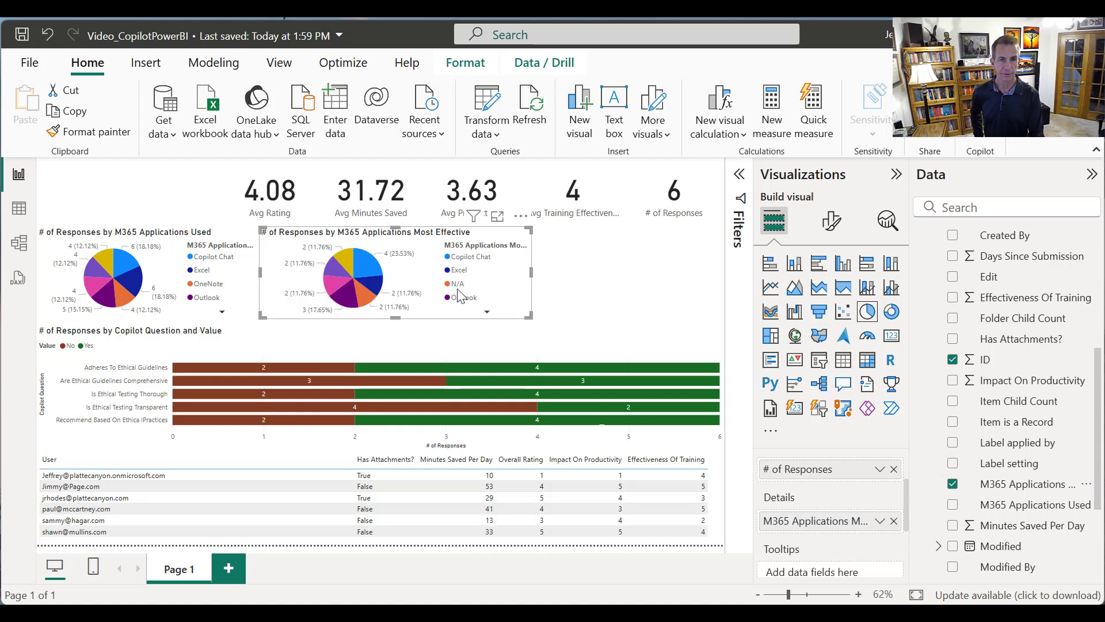
Check how the page cross-filters for the Teams slice of the Most Effective pie chart, and clear the selection
click(331, 263)
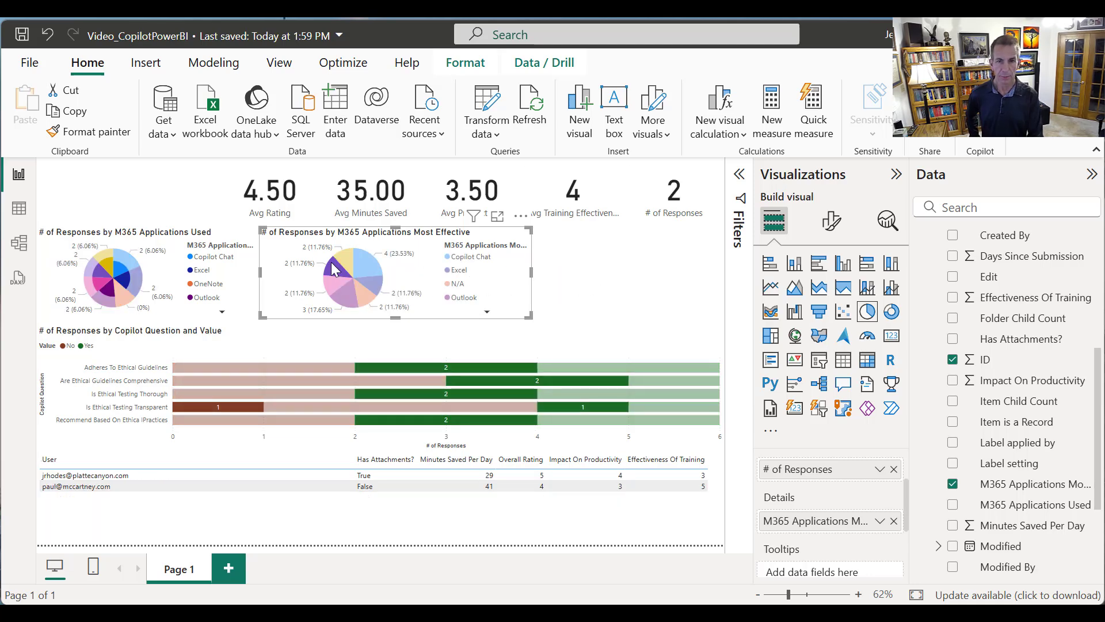
mouse_move(332, 264)
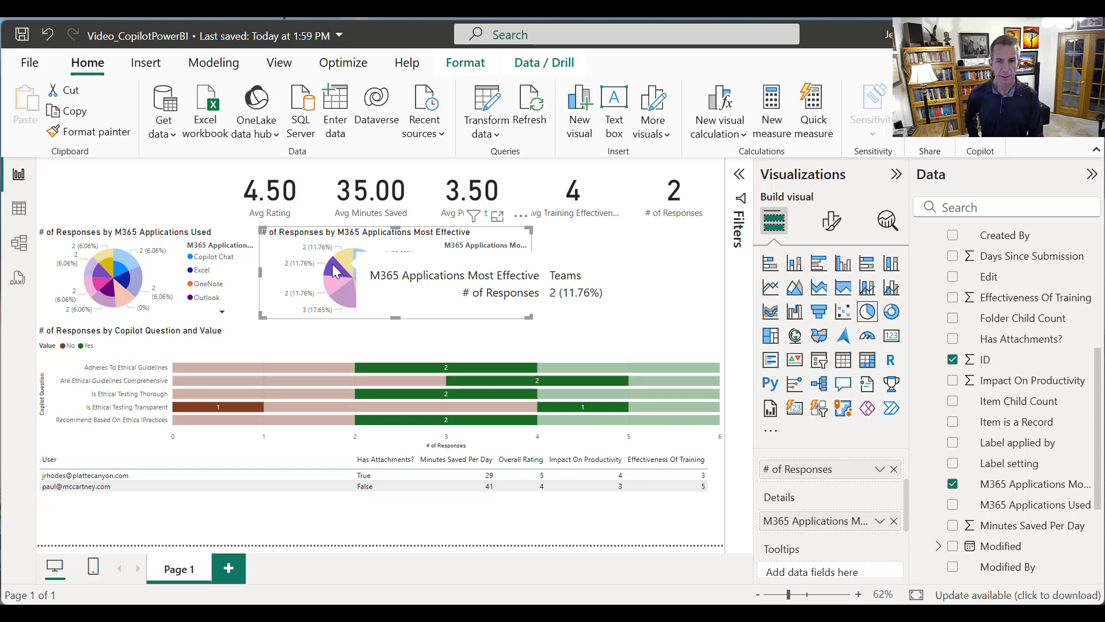
click(333, 271)
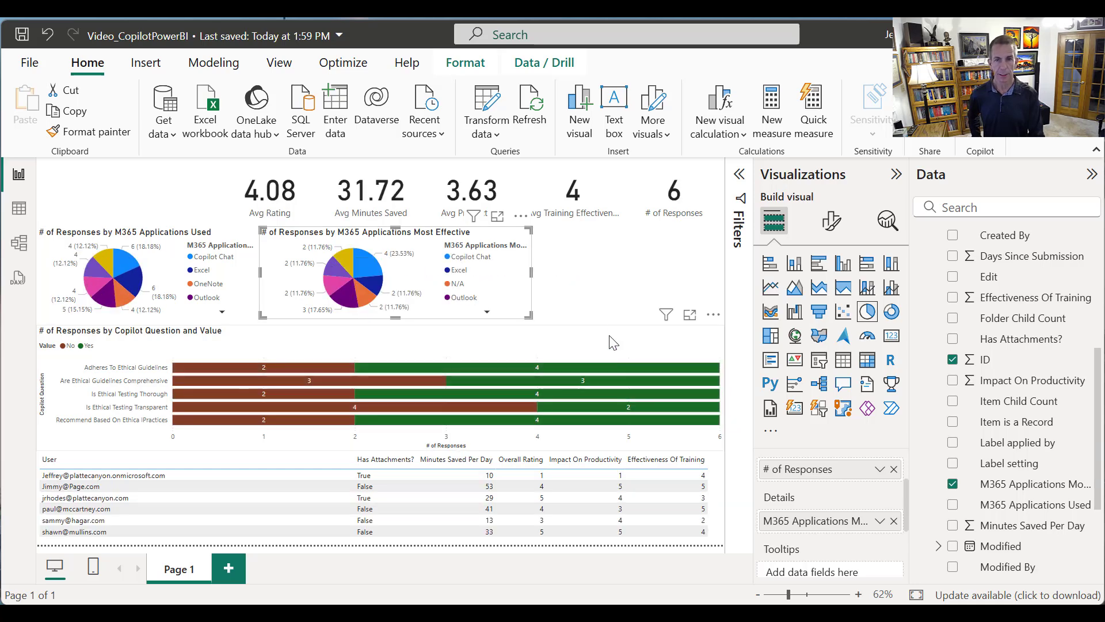
click(635, 297)
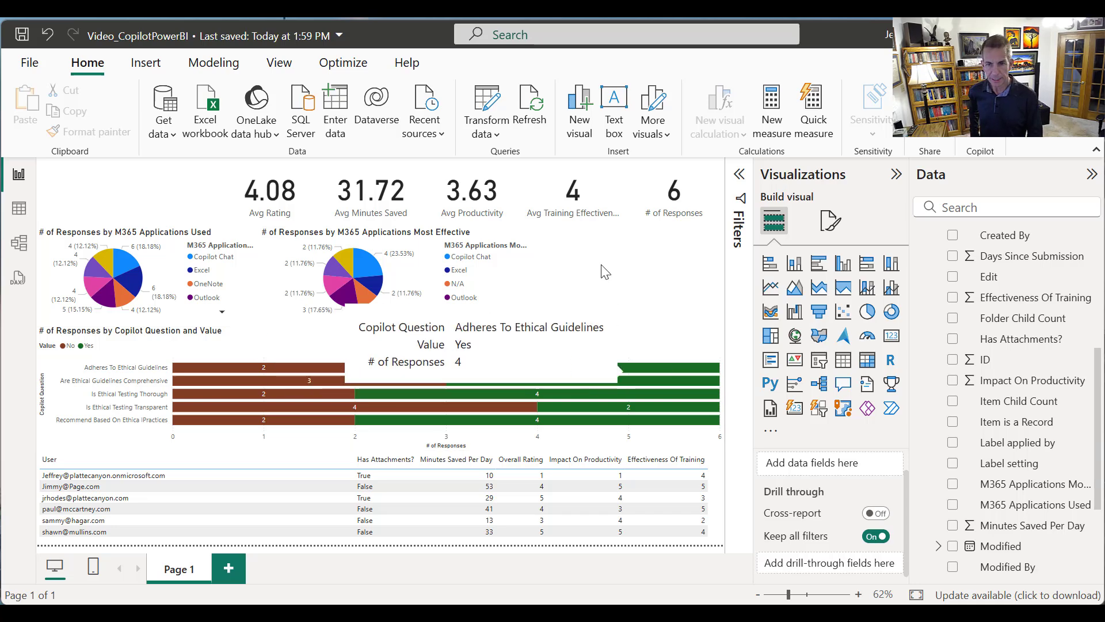
Add a third pie chart beside the Most Effective pie chart and widen it to the page's right edge
click(517, 283)
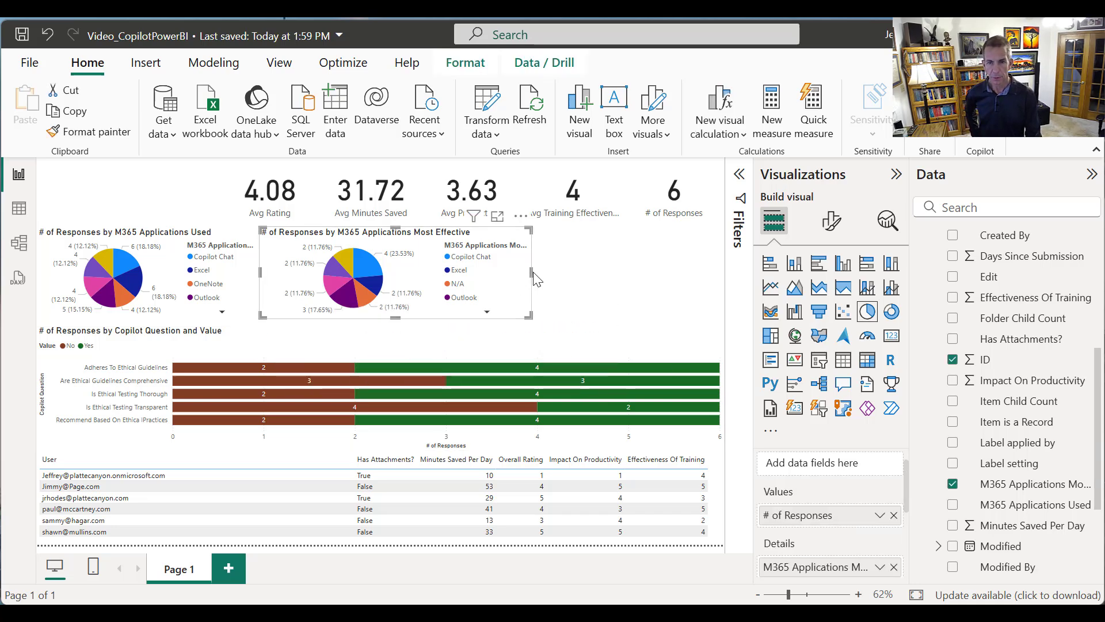
click(581, 279)
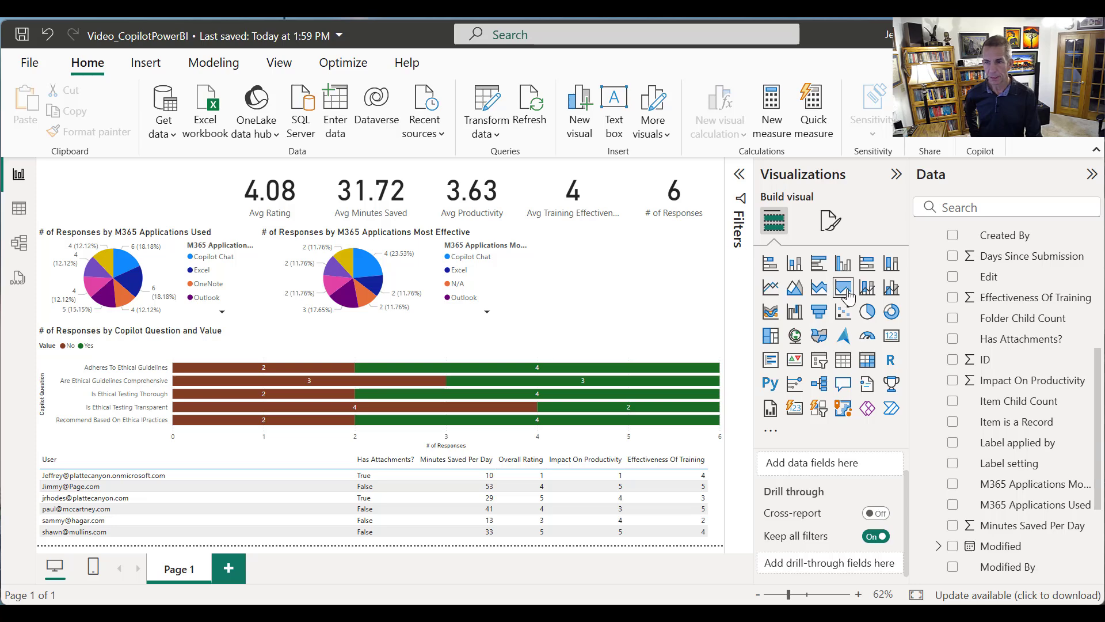
click(863, 314)
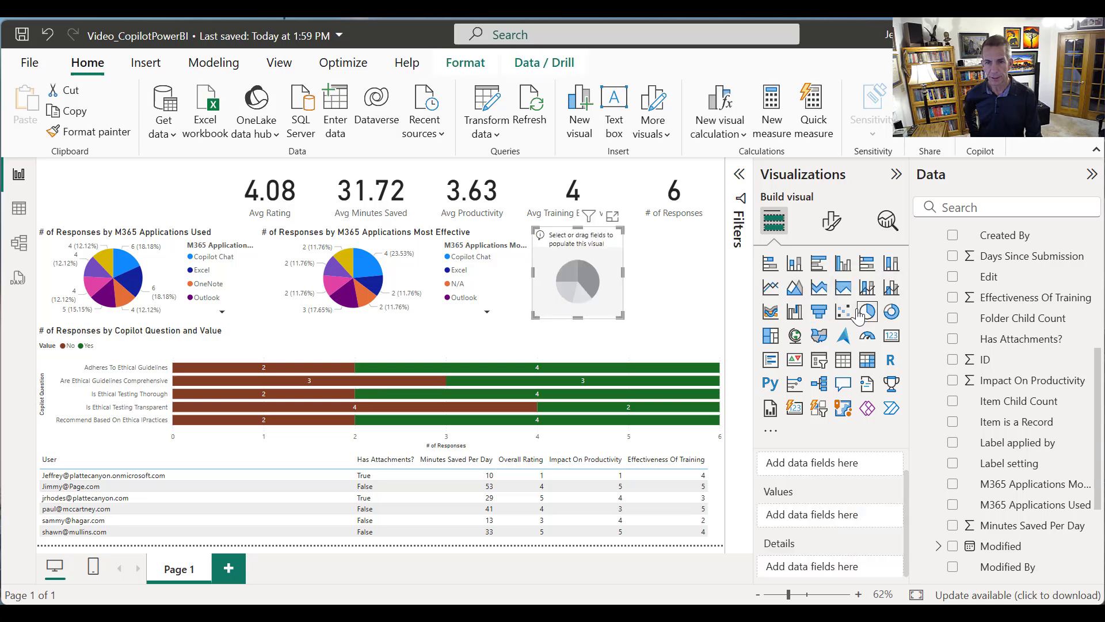
drag(621, 273, 723, 274)
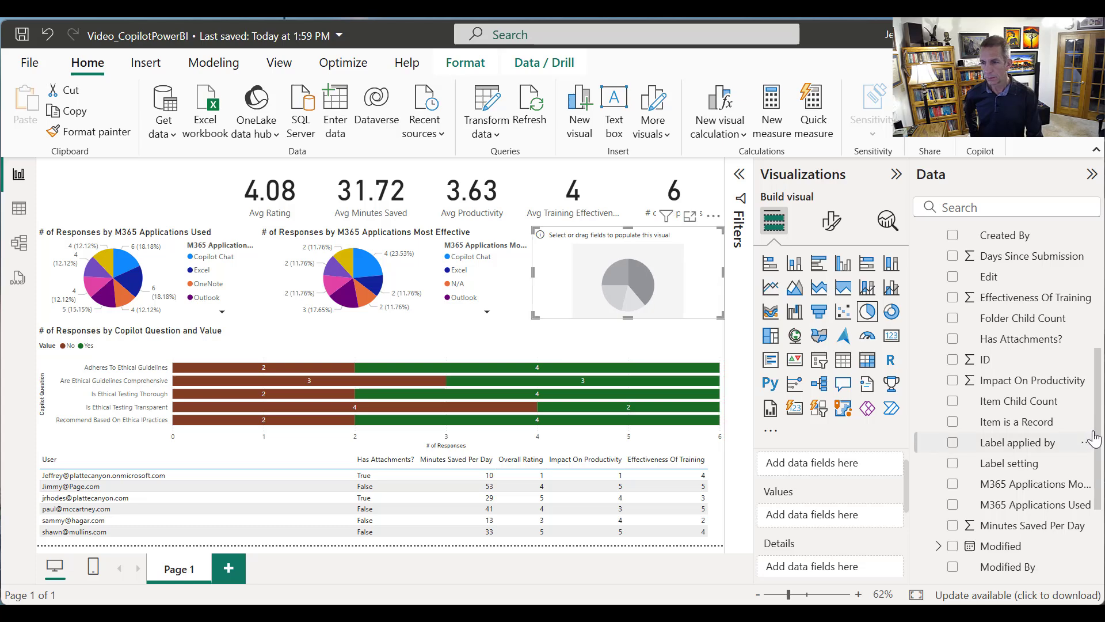
drag(1098, 424, 1086, 506)
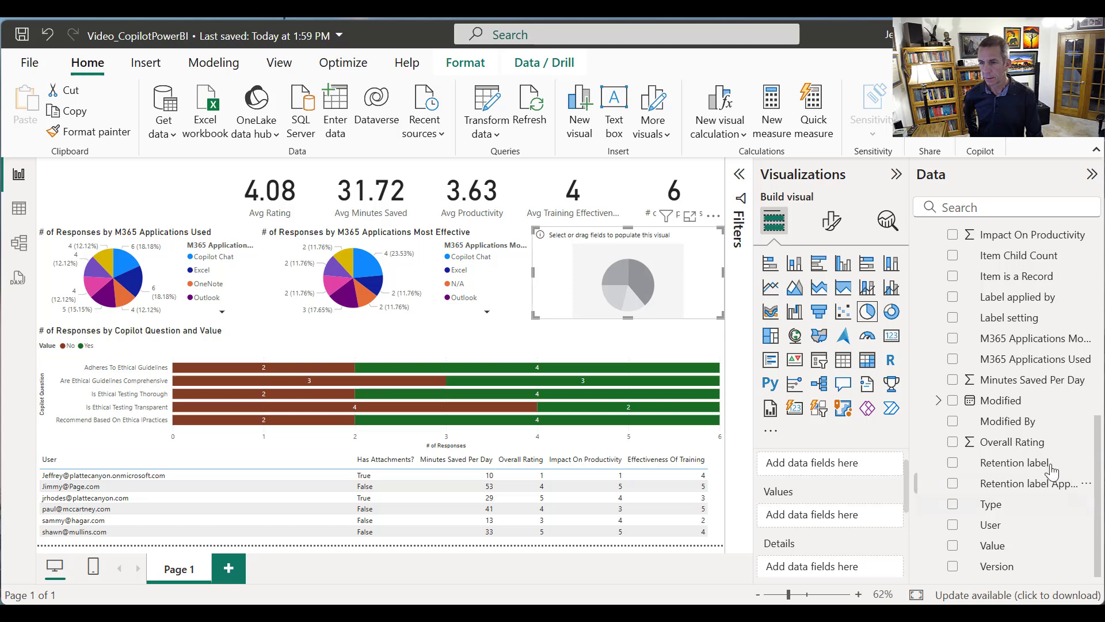
drag(1013, 422, 827, 521)
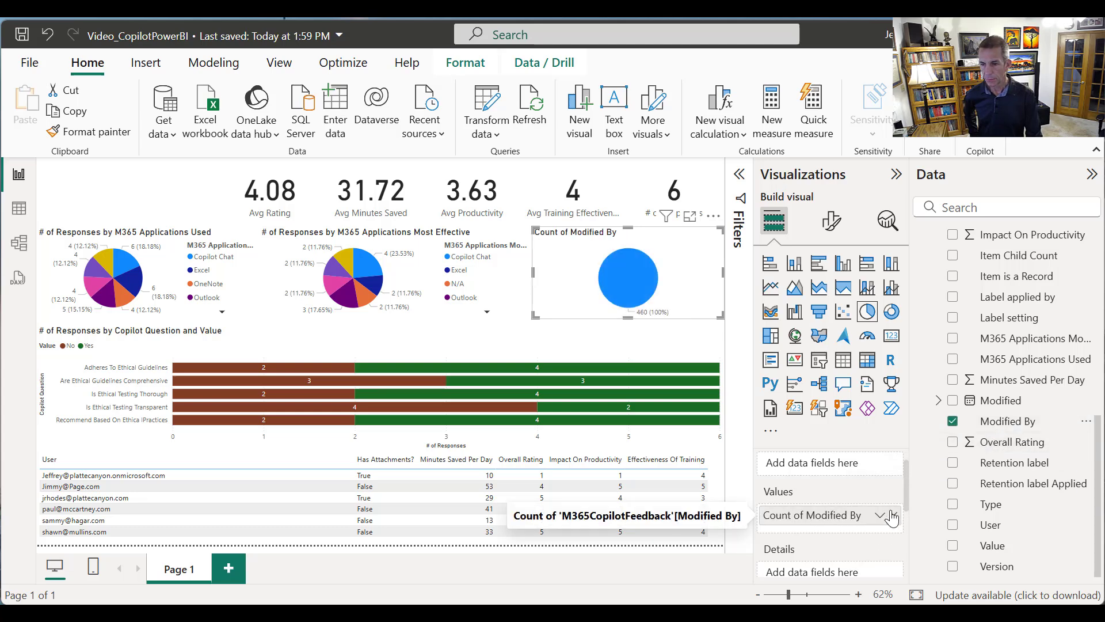
click(892, 515)
Break the third pie chart down by Overall Rating and use ID as its values, aggregated as Count (Distinct)
drag(1078, 441, 839, 568)
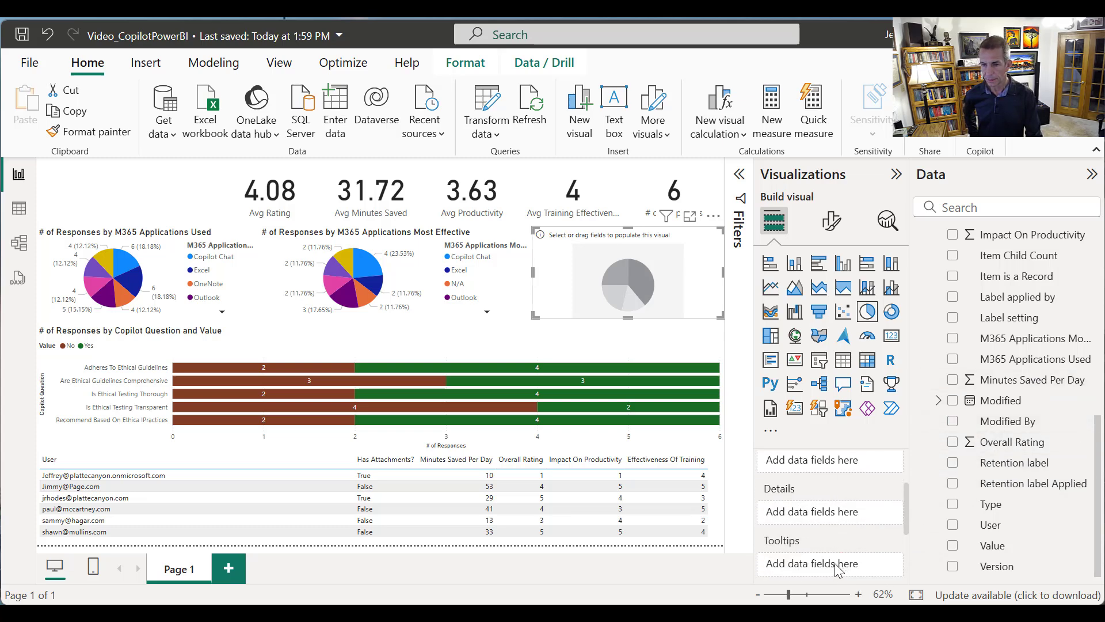
drag(987, 442, 803, 518)
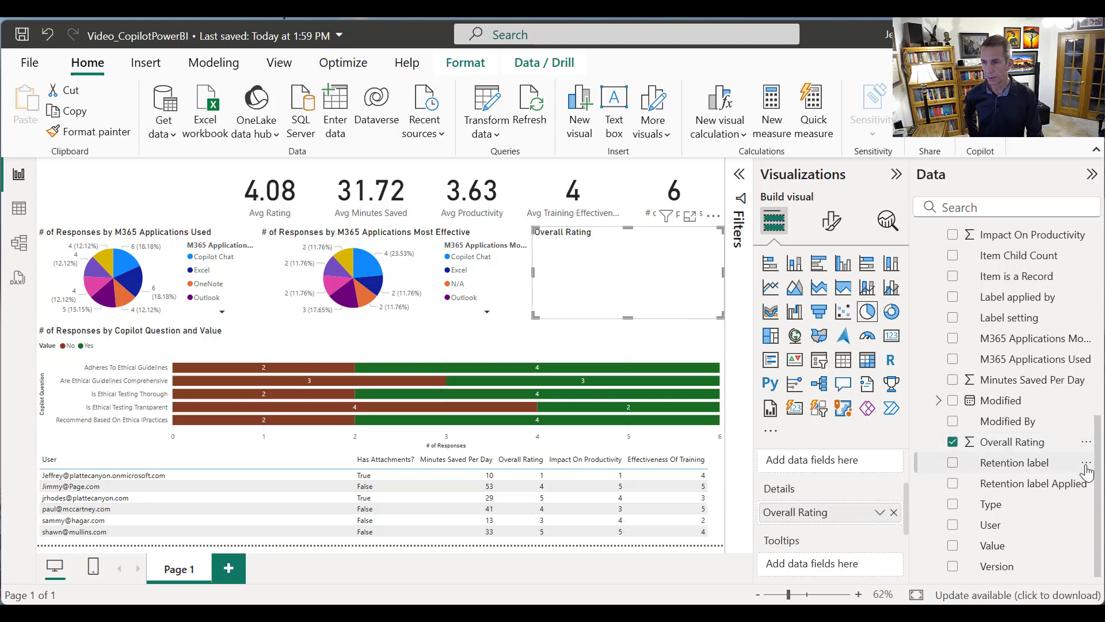
scroll(1096, 464, up, 3)
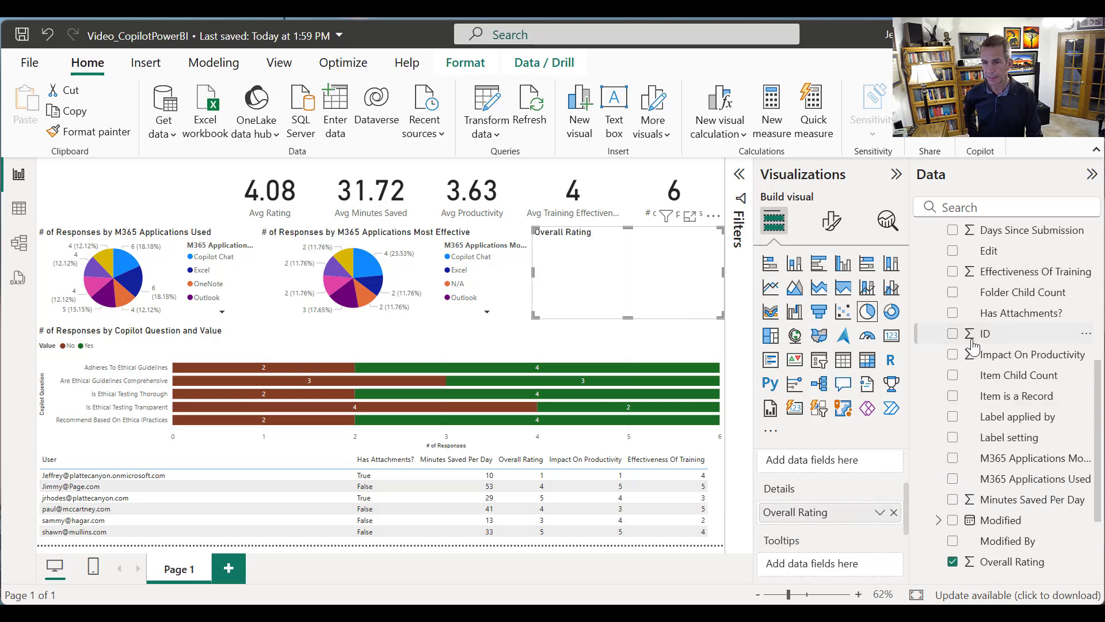
drag(978, 335, 829, 483)
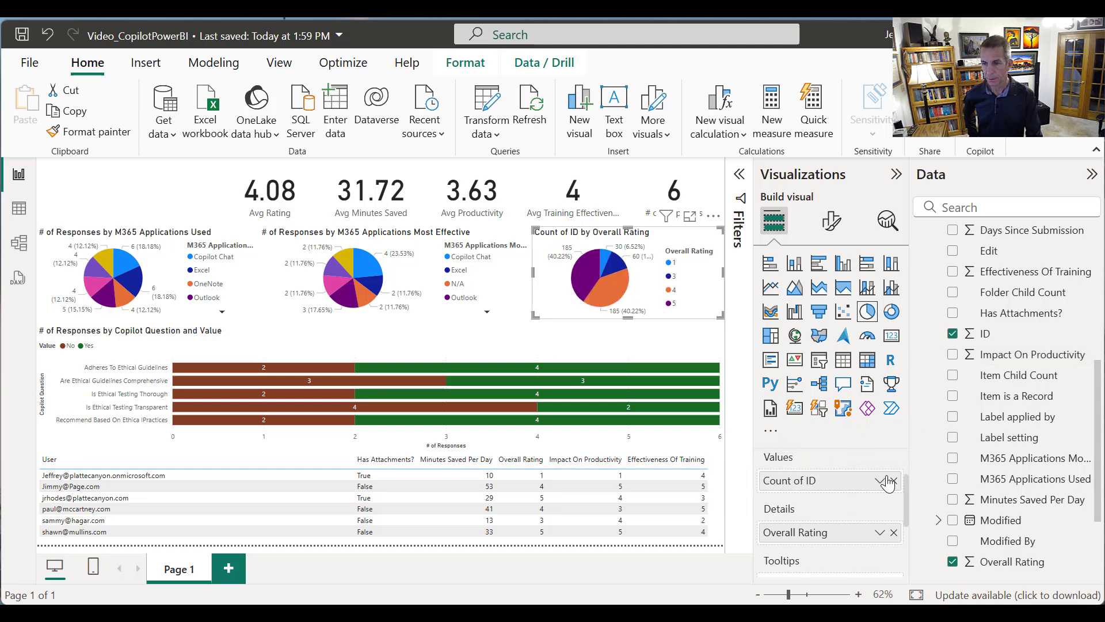
click(880, 481)
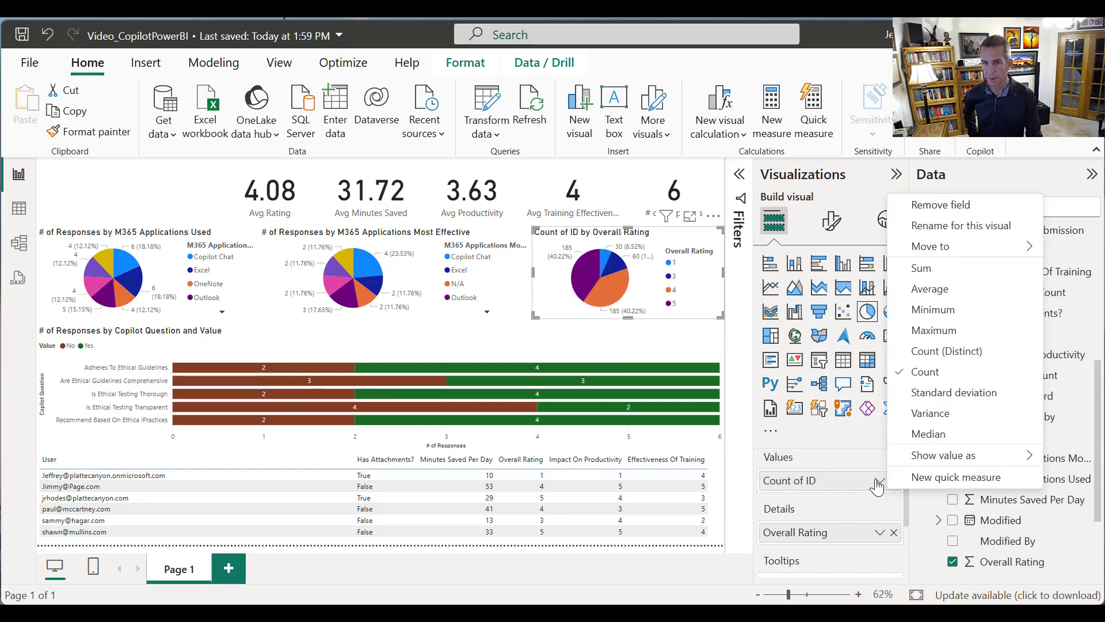
click(943, 360)
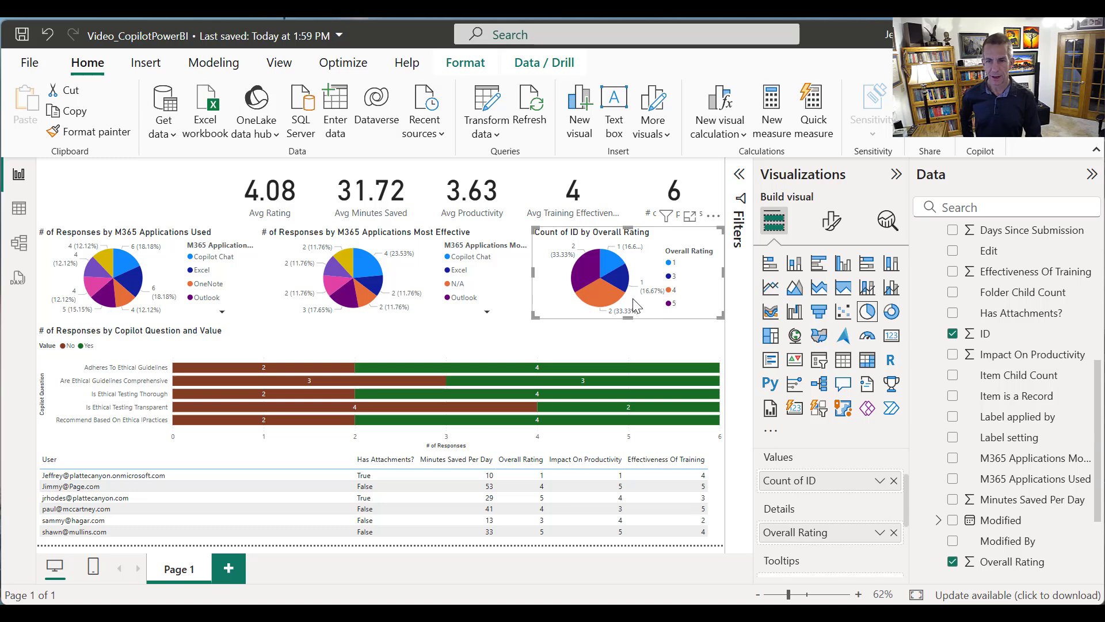
Rename the Overall Rating pie chart's ID value to # of Responses for this visual
click(879, 480)
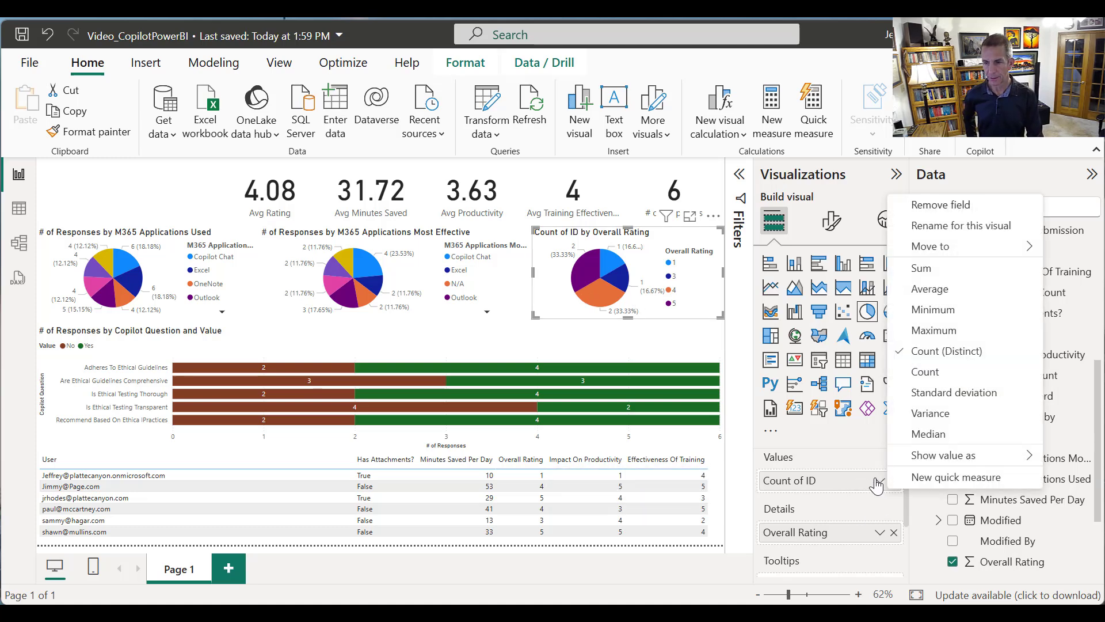
click(937, 226)
key(End)
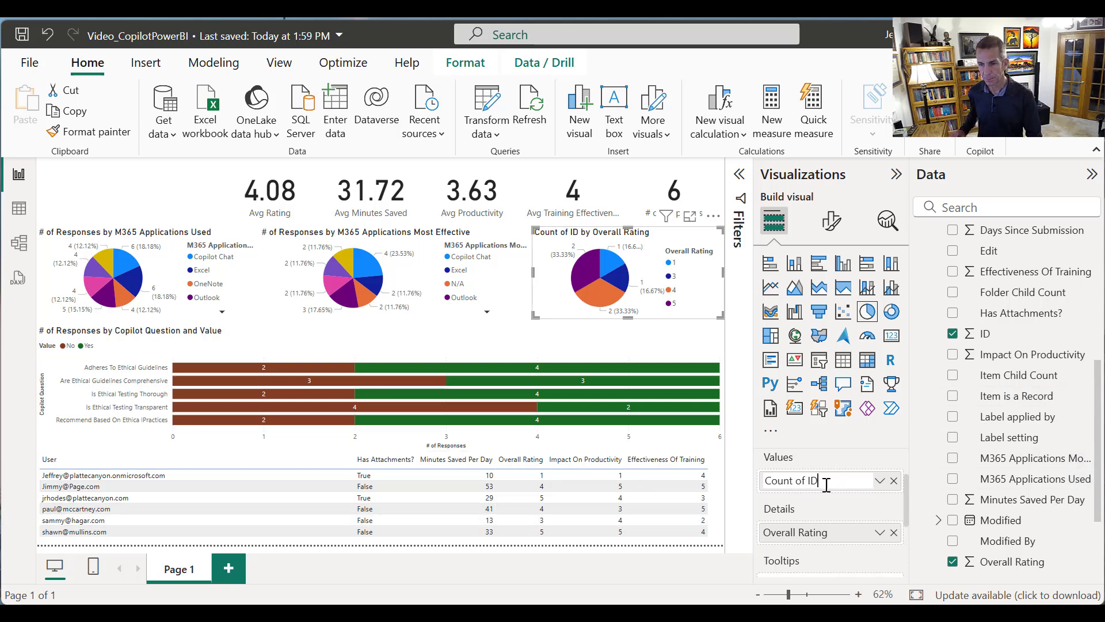
drag(819, 480, 759, 481)
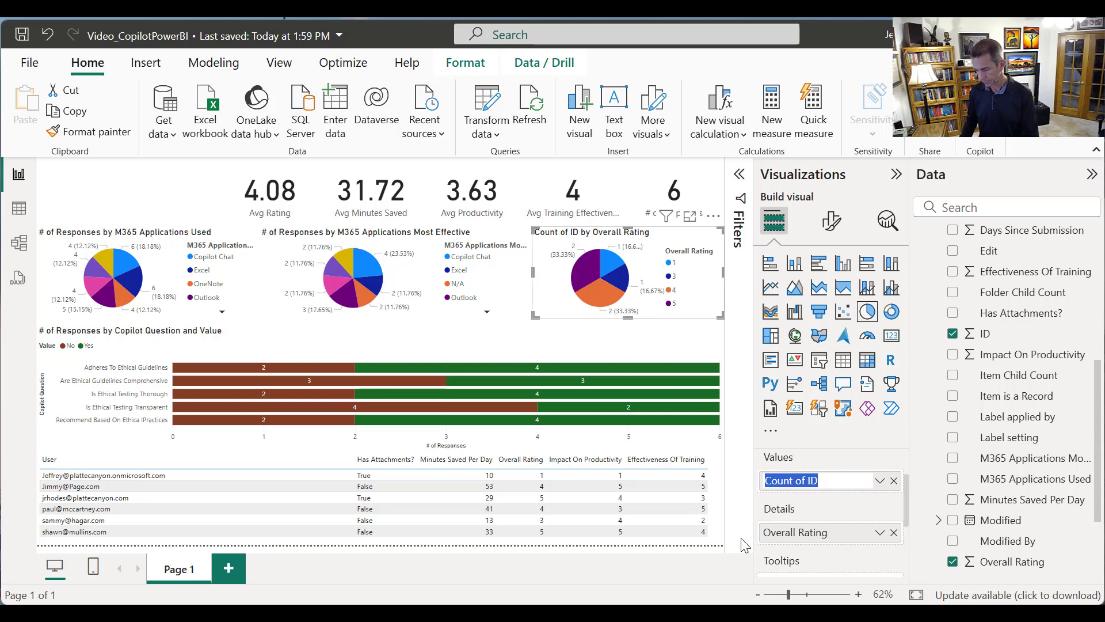
text(# of Responses)
key(Return)
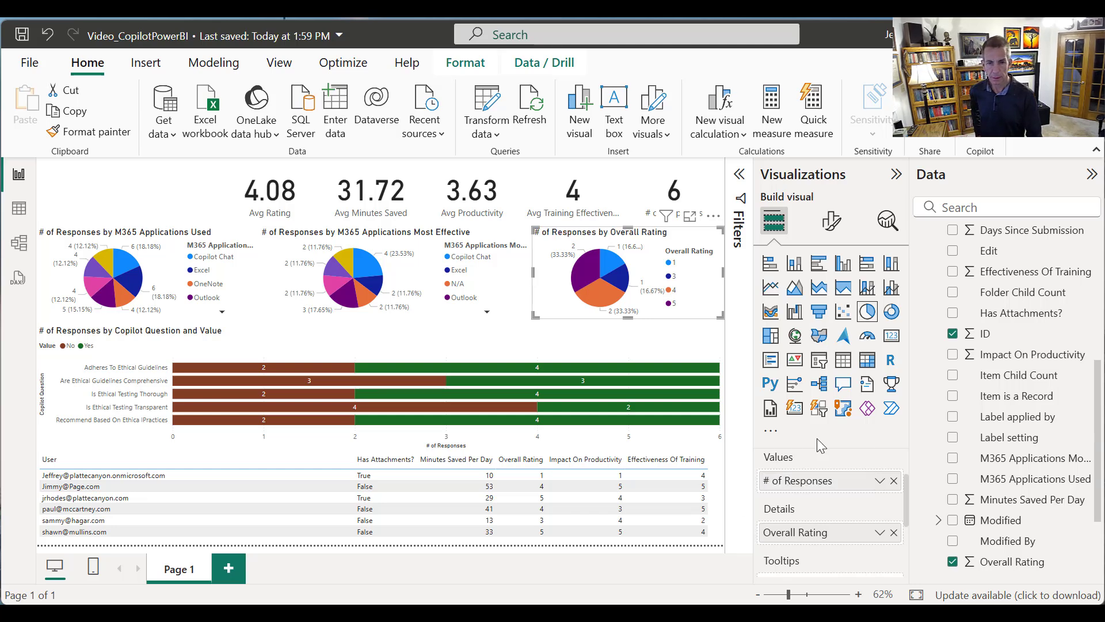
Narrow the table's User column and add Days Since Submission as the last column, set to Don't summarize
click(387, 496)
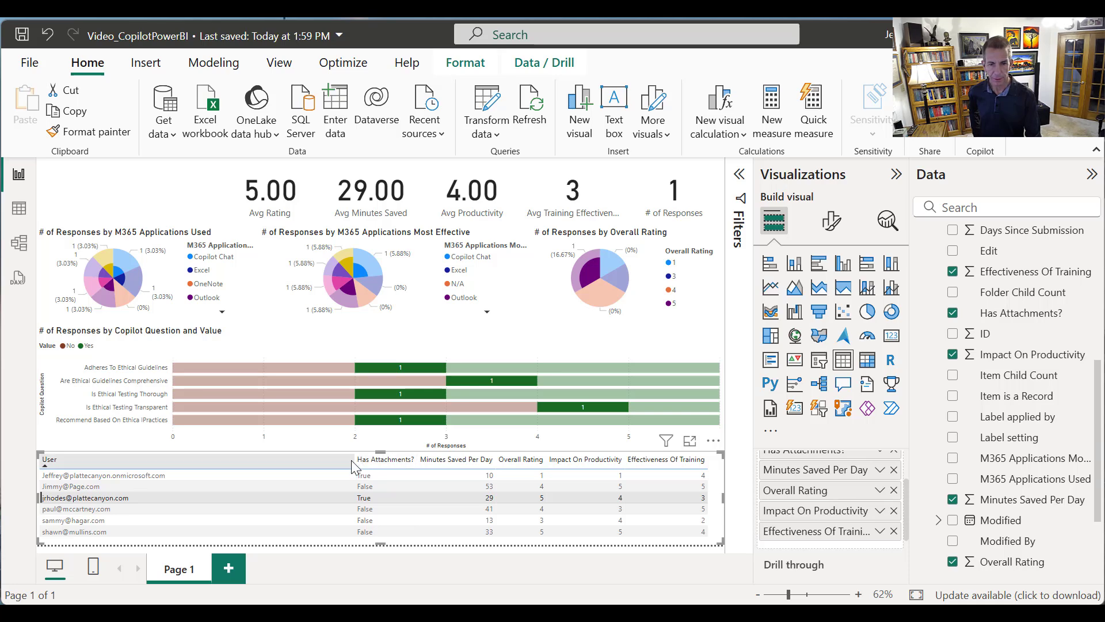
drag(353, 460, 277, 477)
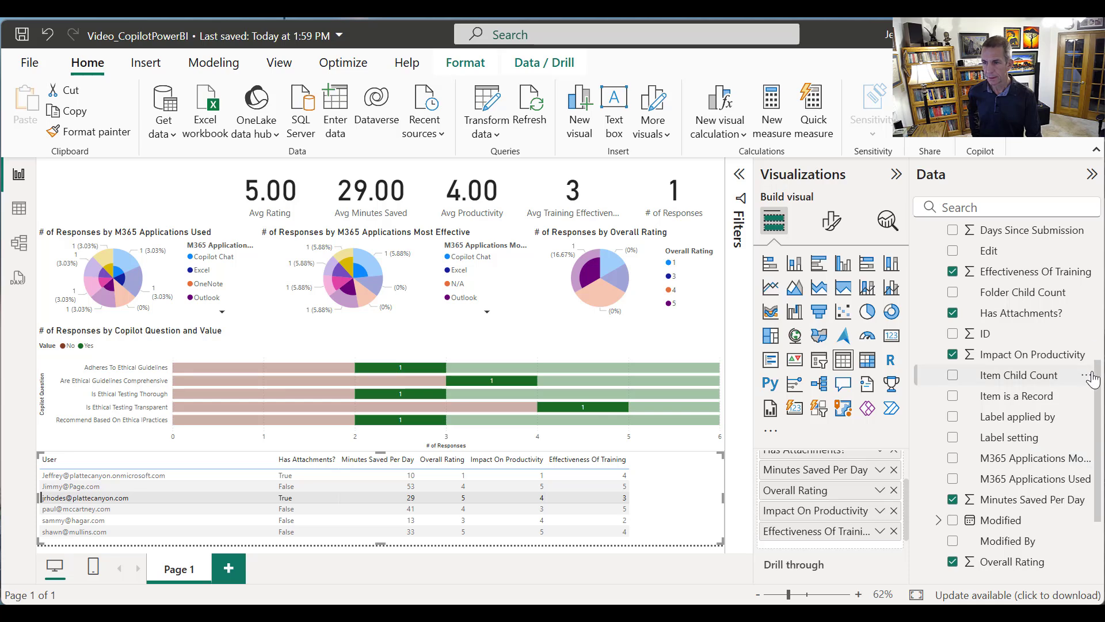
scroll(1065, 311, up, 5)
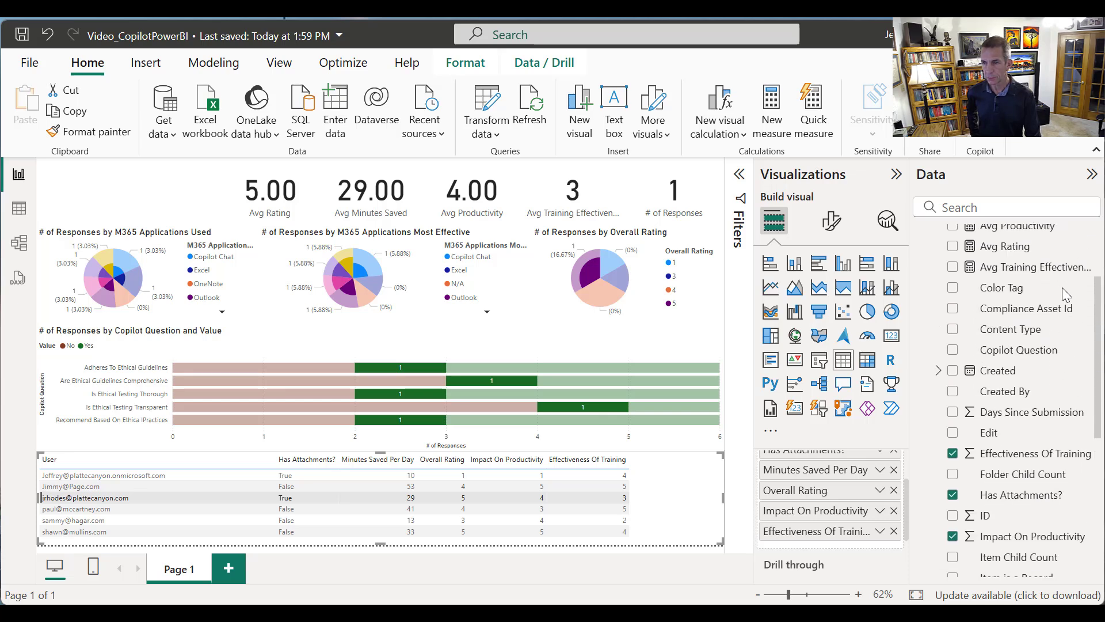
mouse_move(1049, 275)
mouse_down()
mouse_move(1054, 250)
mouse_move(1058, 267)
mouse_up()
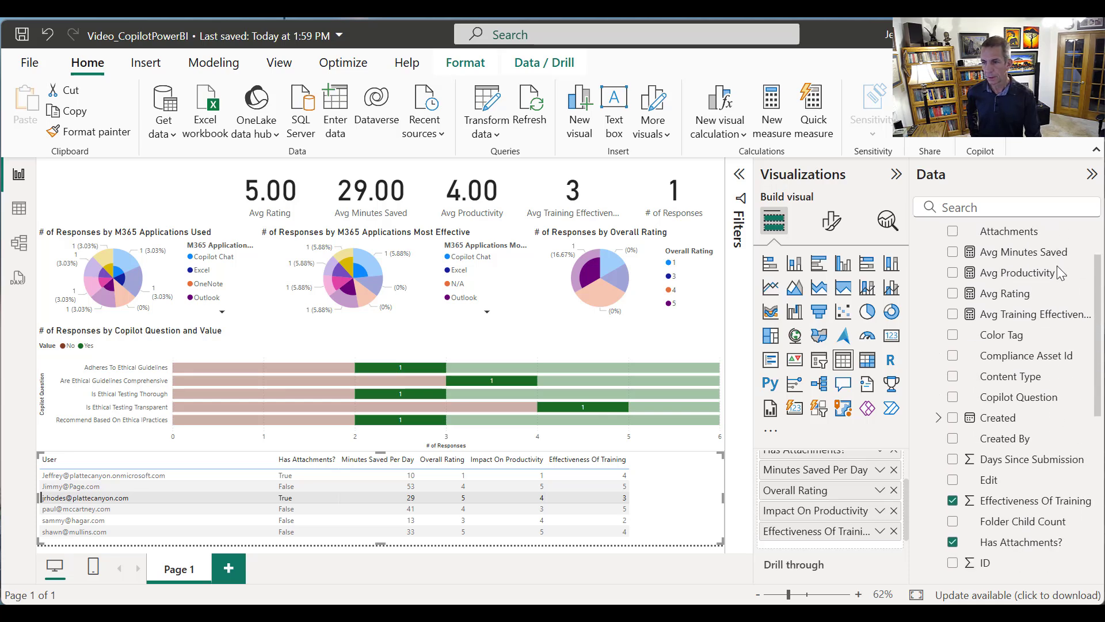
drag(1007, 459, 848, 547)
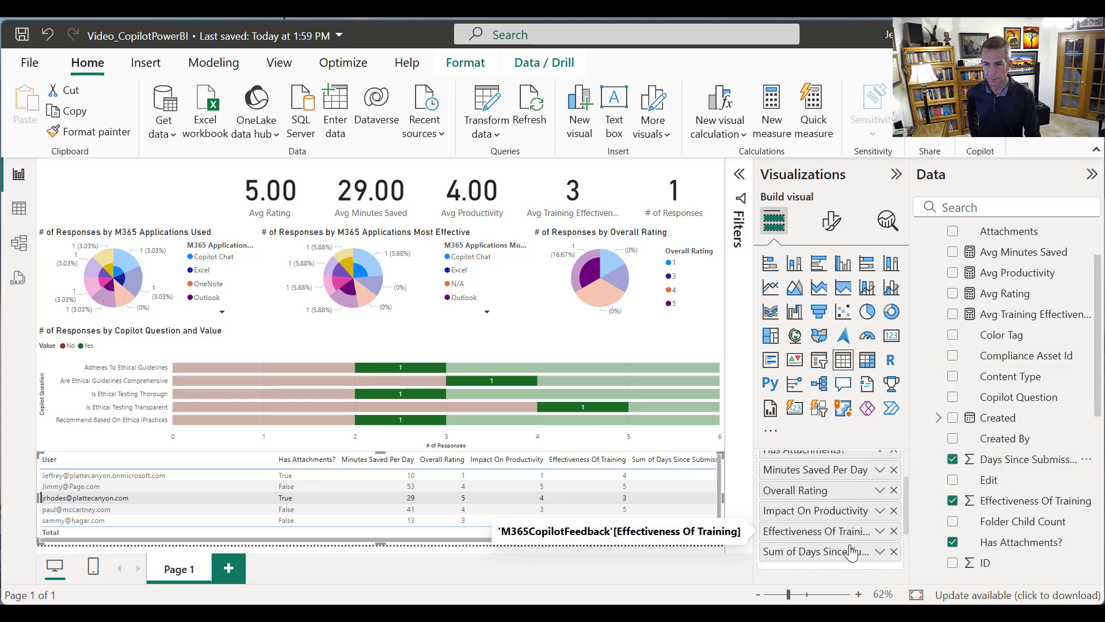
click(881, 552)
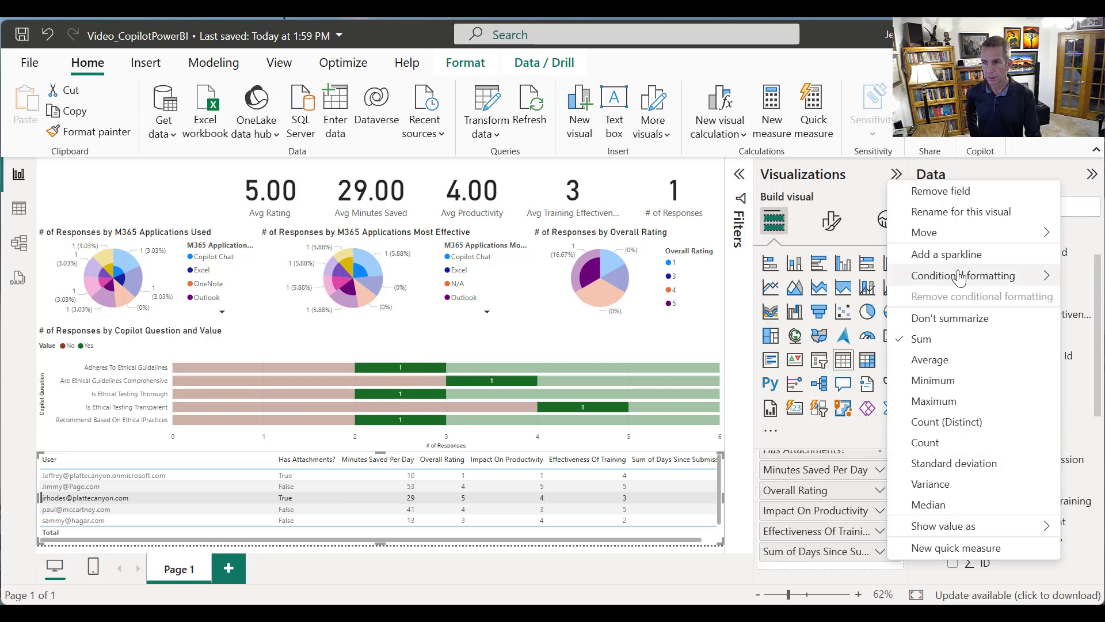
click(951, 316)
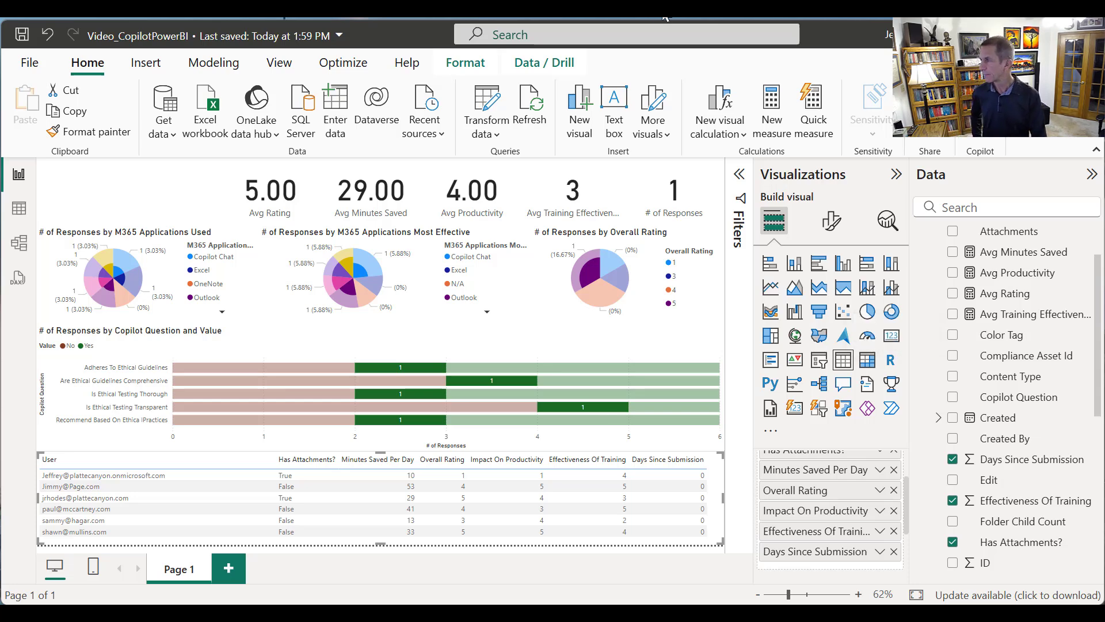
Clear the table-row selection that cross-filters the page
click(118, 199)
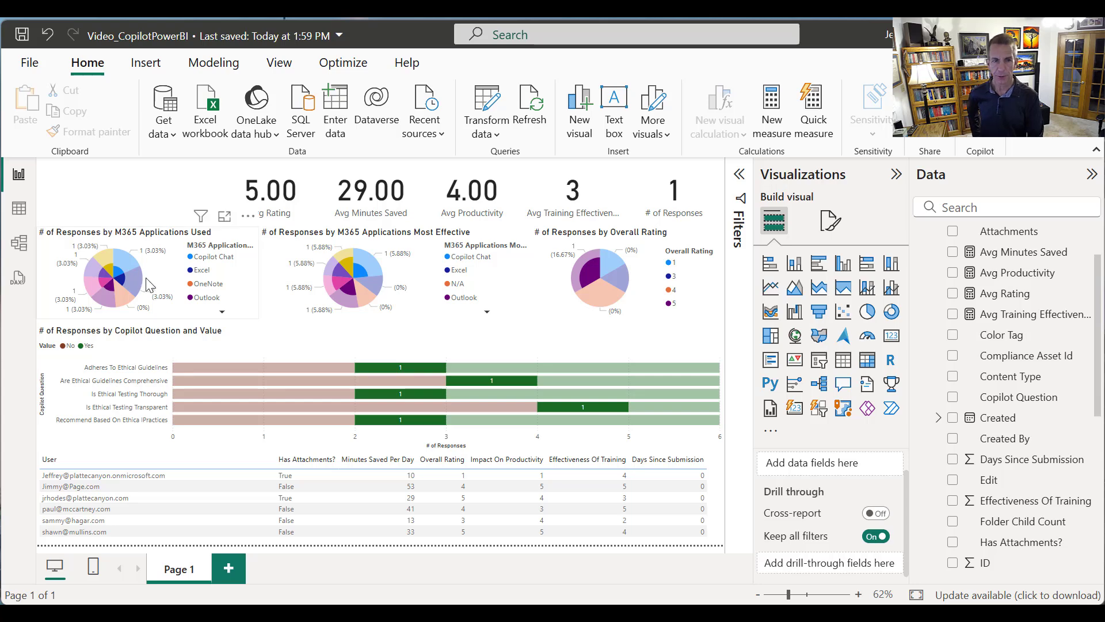
click(338, 287)
click(338, 287)
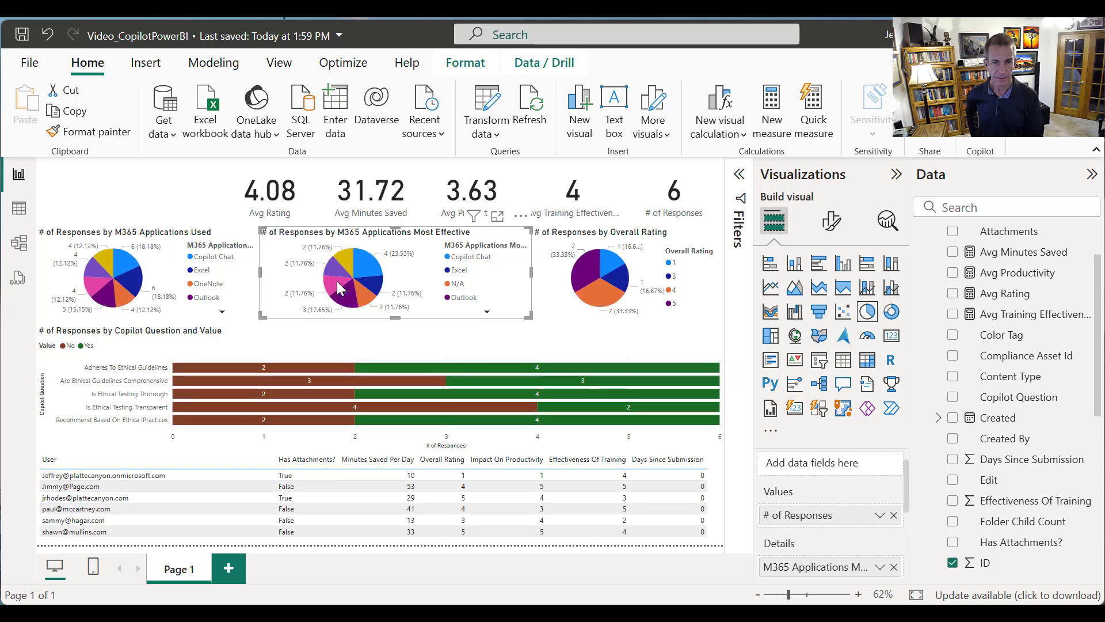
Add an empty slicer to the page and place it in the page's upper-left corner
click(123, 206)
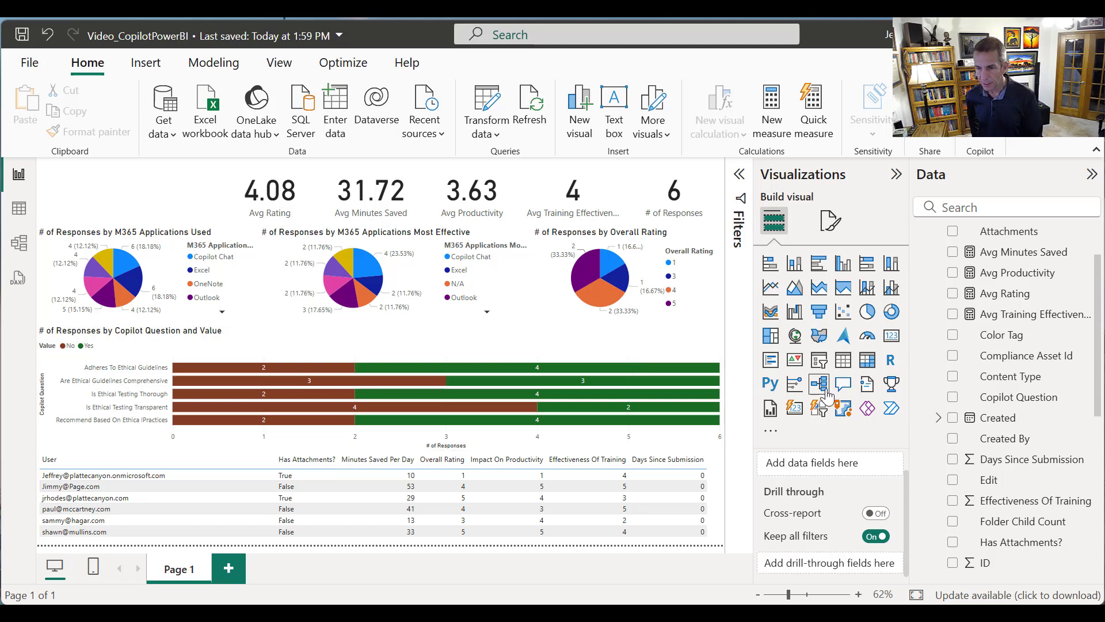
click(822, 363)
drag(118, 234, 65, 180)
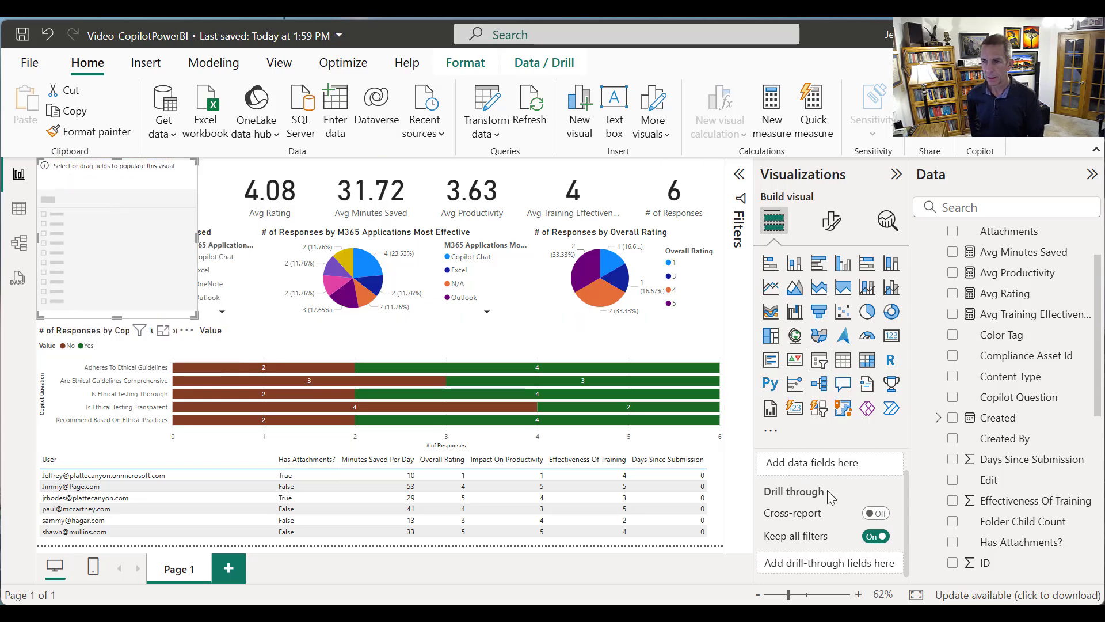
Bind the slicer to the M365 Applications Most Effective field and set its style to Dropdown
drag(1097, 417, 1092, 523)
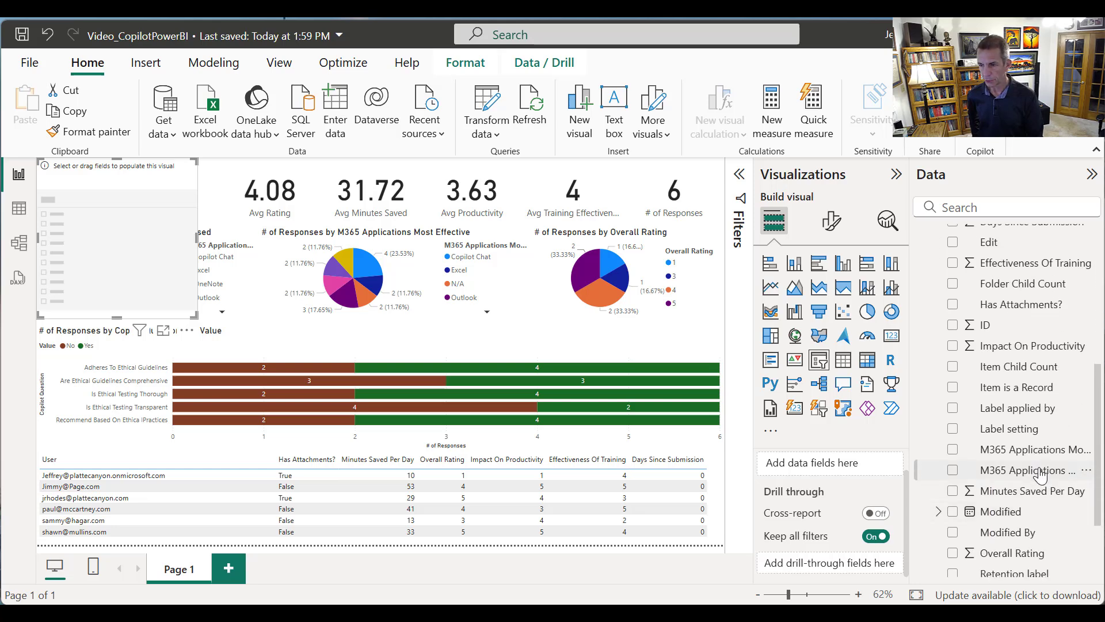
drag(1033, 452, 841, 486)
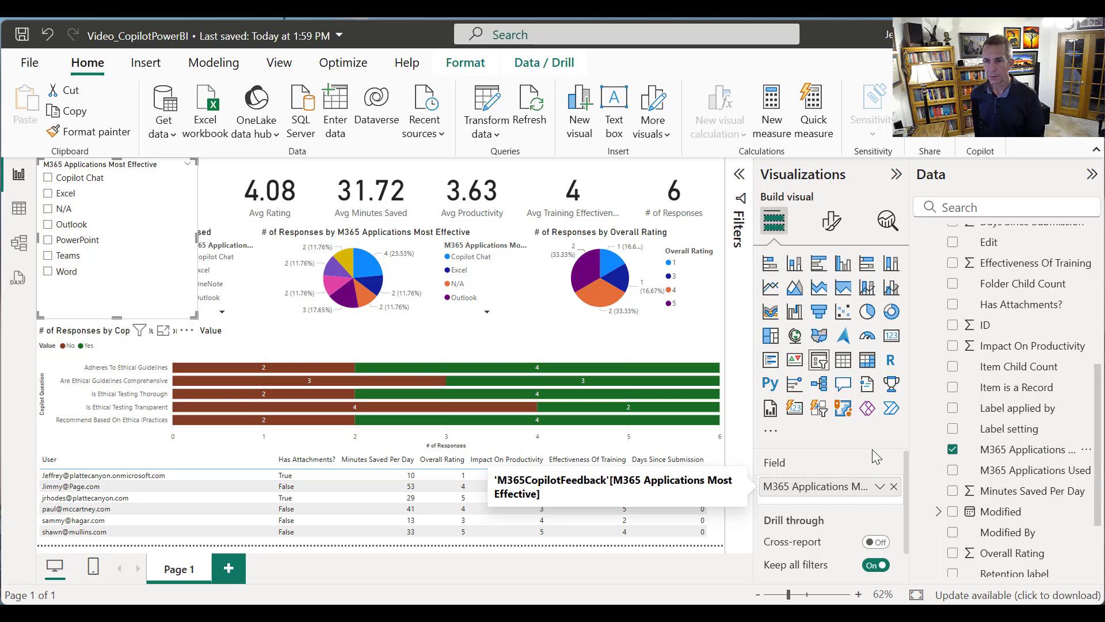
click(831, 220)
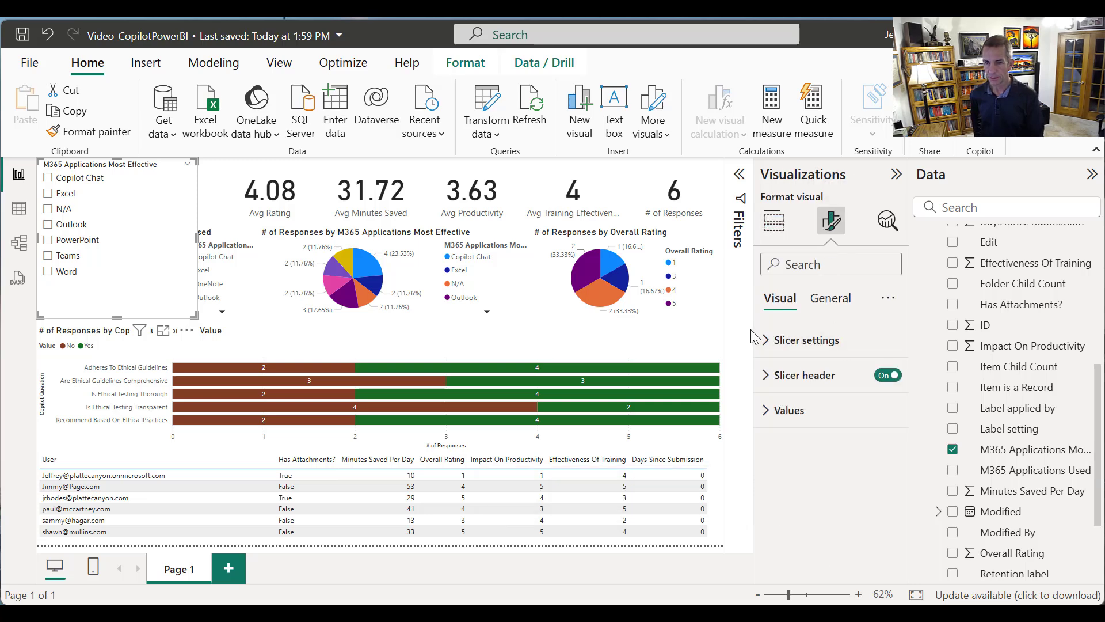
click(768, 340)
click(883, 429)
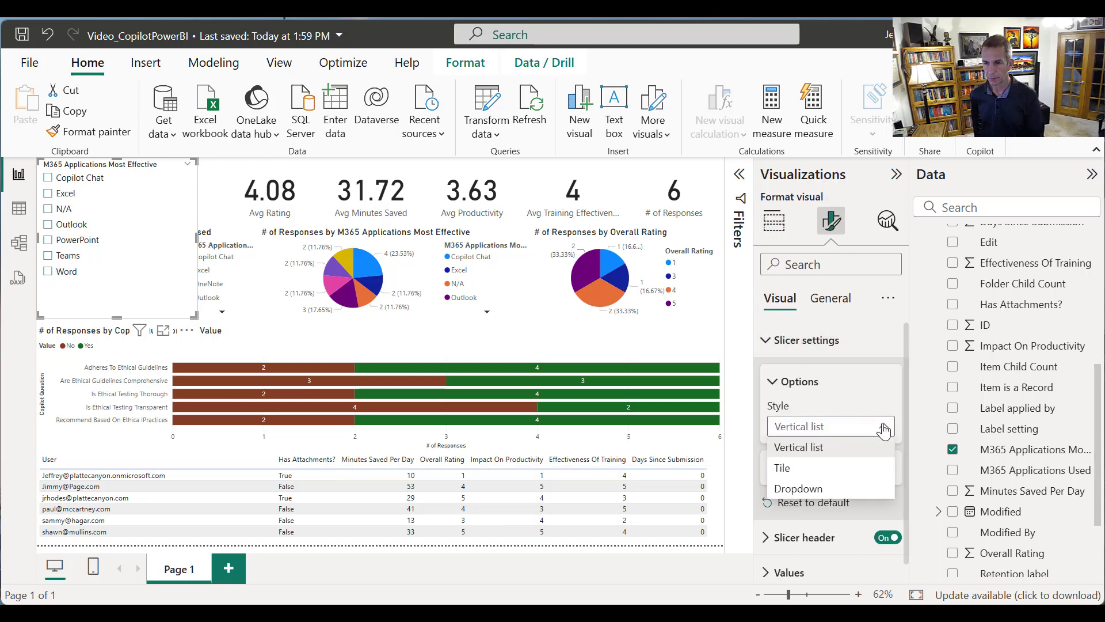
click(861, 487)
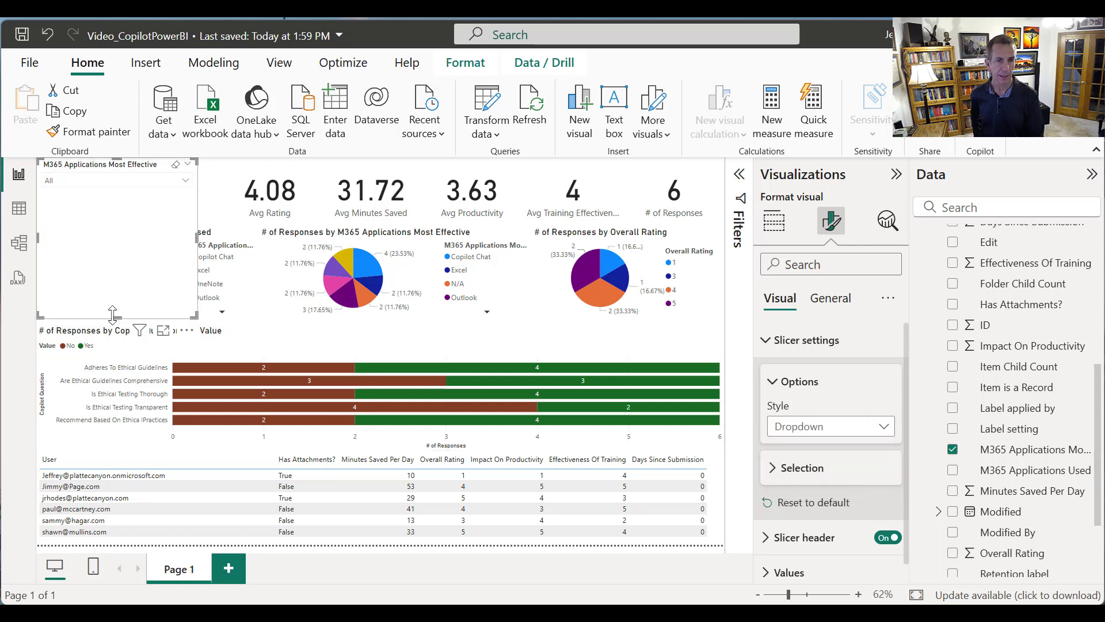
Shorten the slicer so its lower edge sits just above the M365 Applications Used pie chart
drag(112, 315, 113, 226)
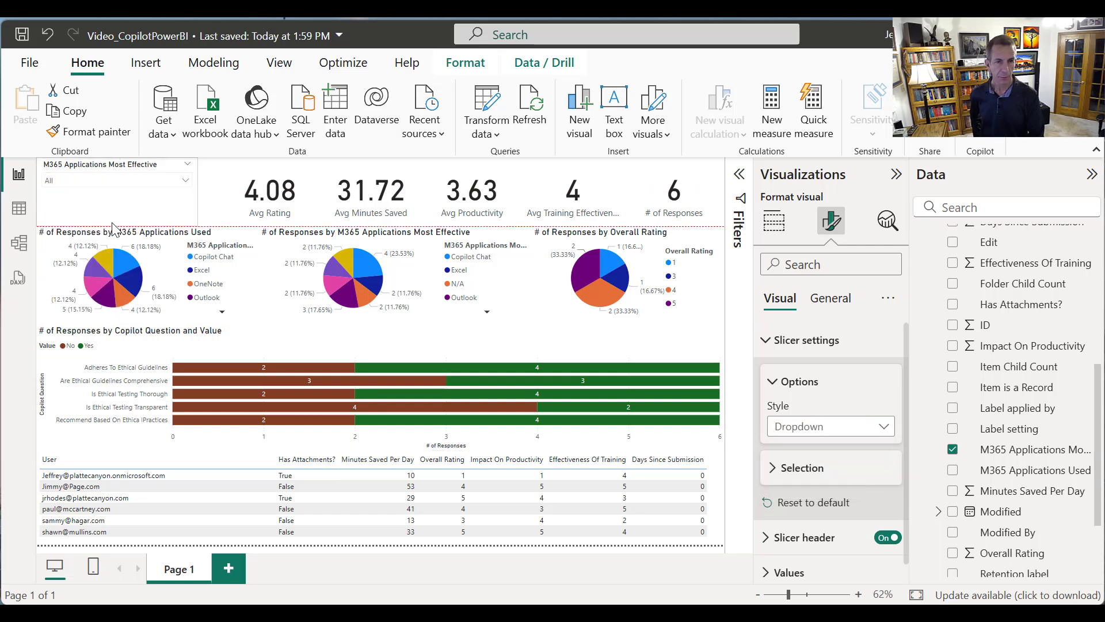
right_click(161, 166)
click(129, 167)
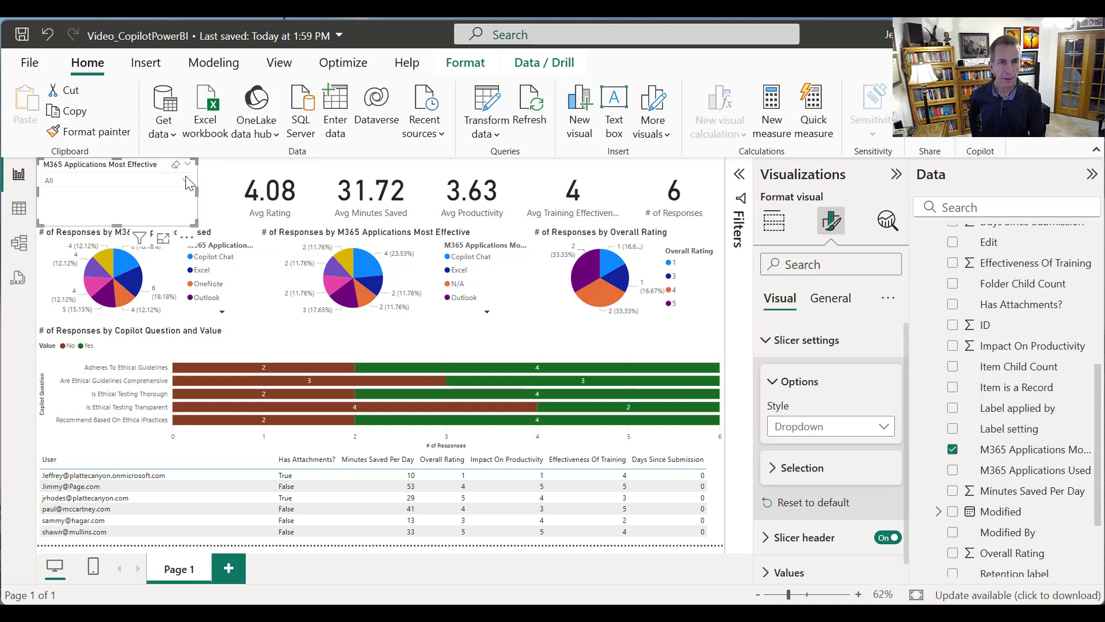
drag(198, 192, 241, 189)
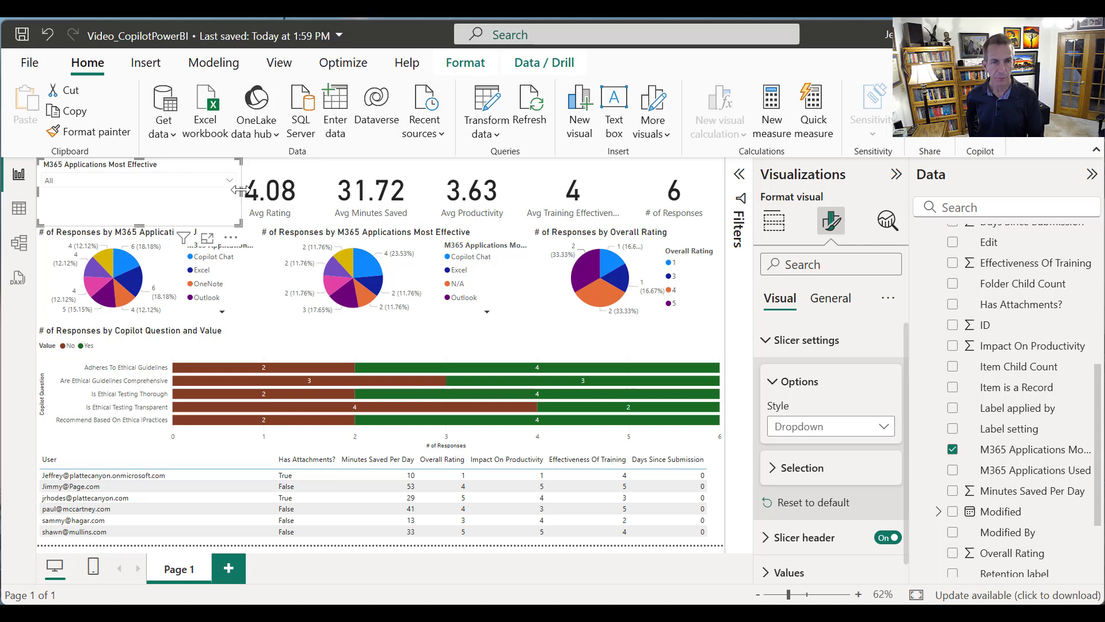
drag(240, 193, 199, 191)
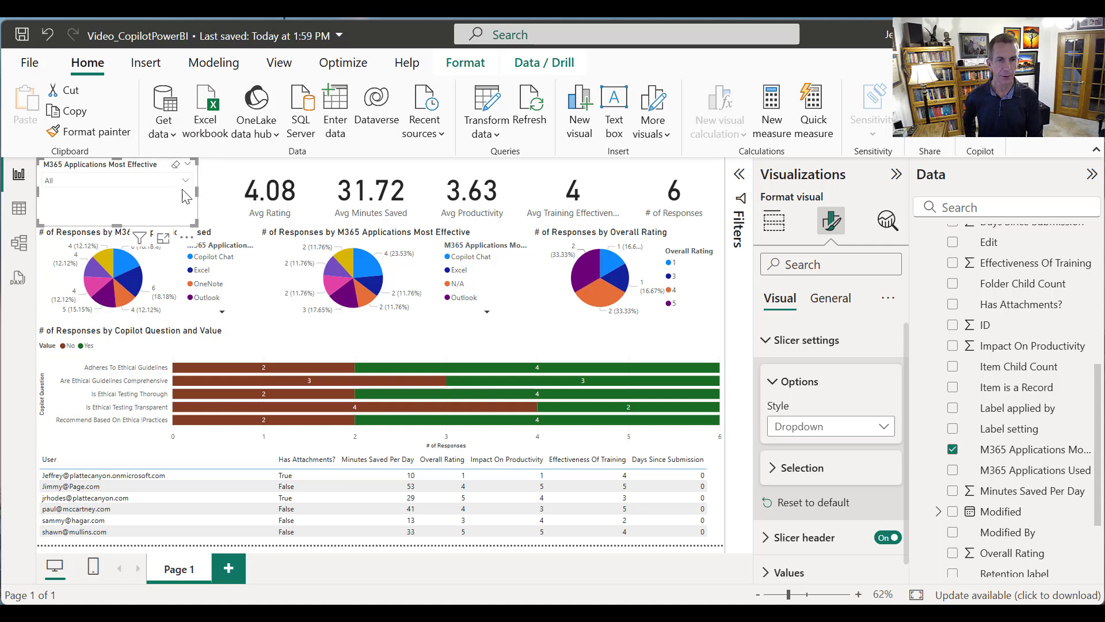
Test page filtering with the slicer's Excel option and the Most Effective pie chart's Outlook slice, clearing each selection
click(158, 185)
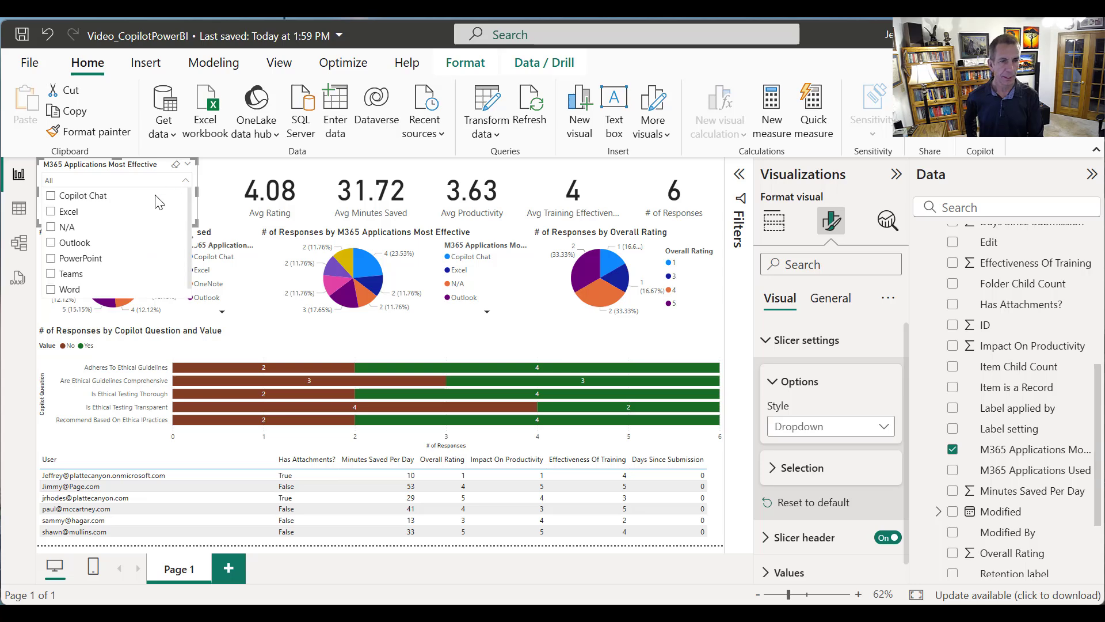
click(52, 212)
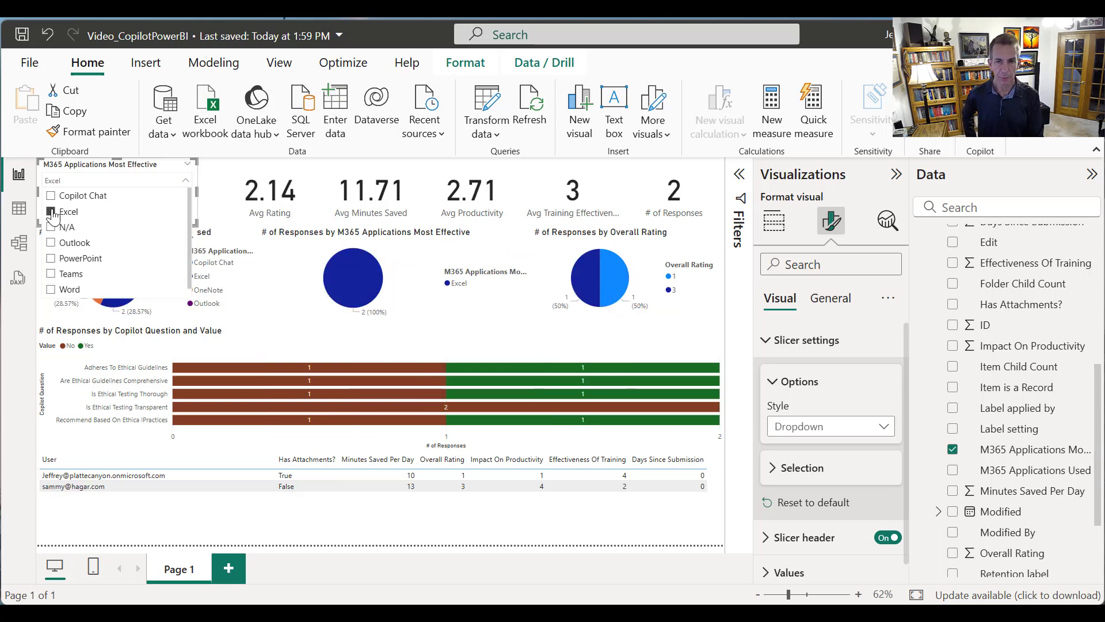
click(52, 212)
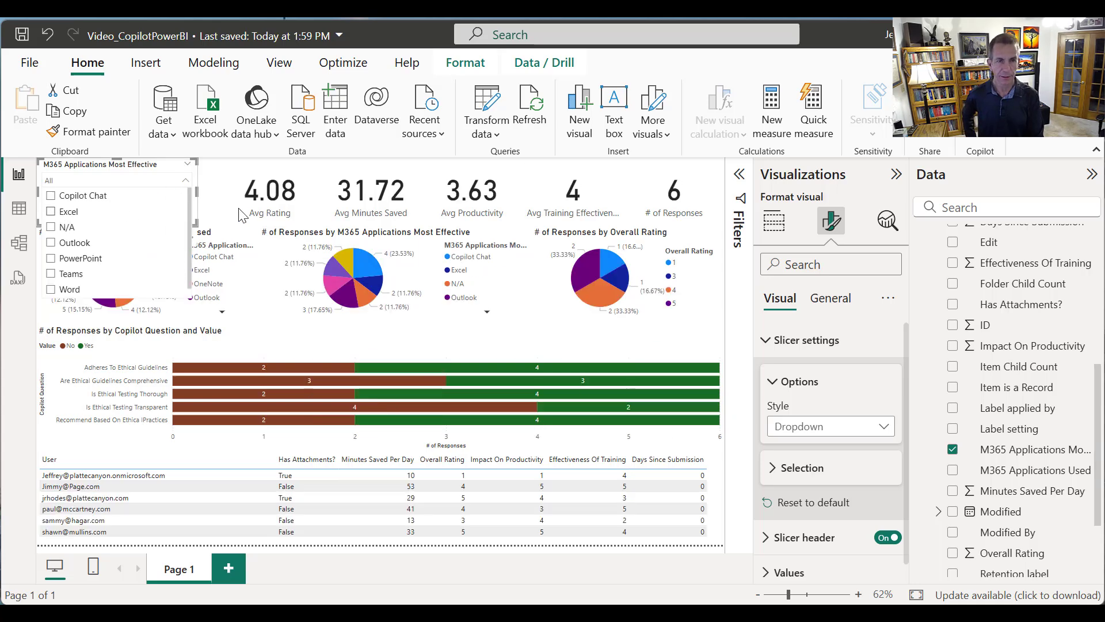
click(205, 199)
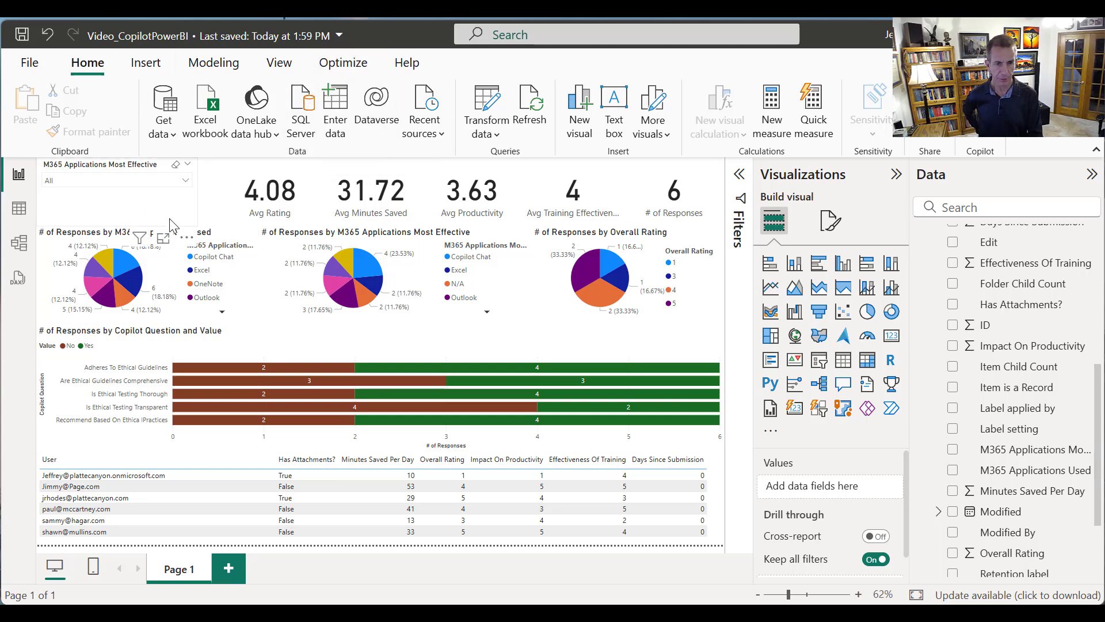
click(346, 300)
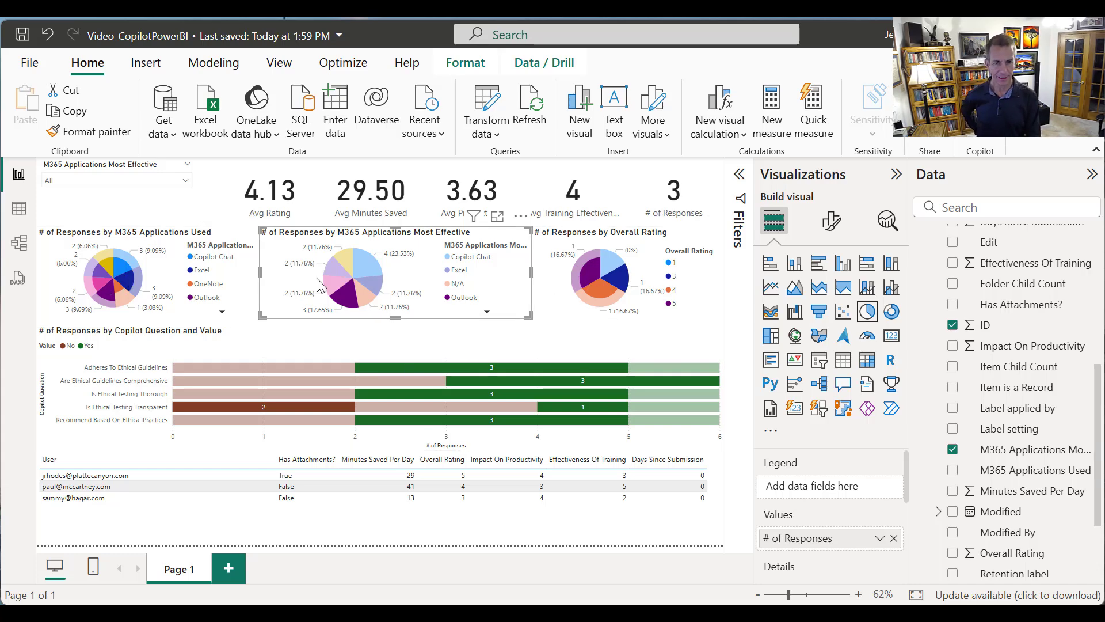
click(341, 294)
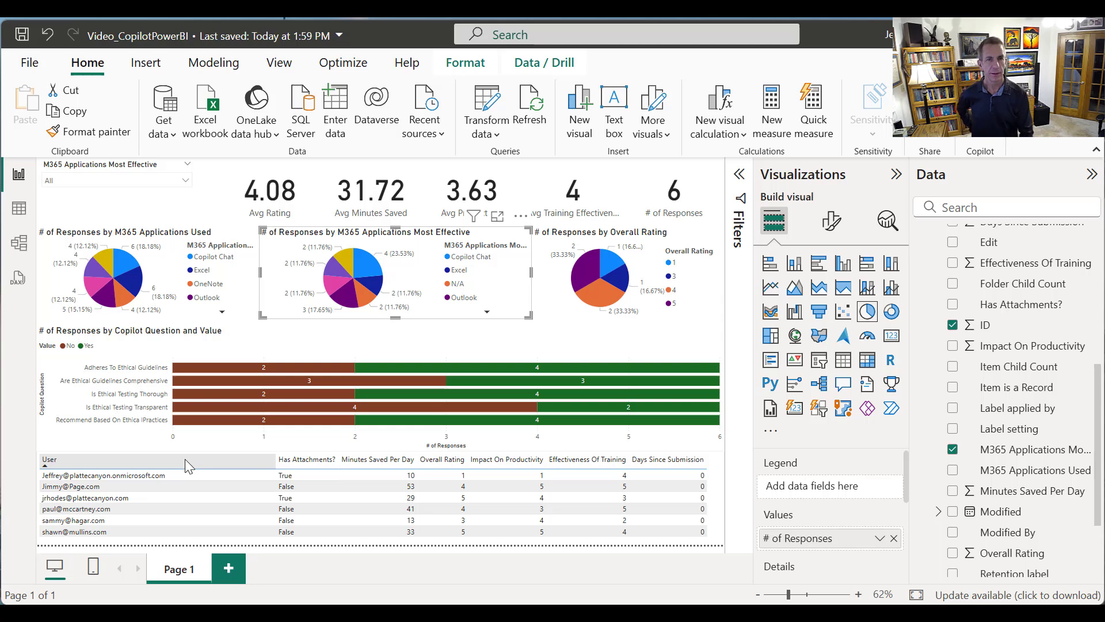
Select the M365 Applications Used pie chart and turn on Edit interactions
click(193, 316)
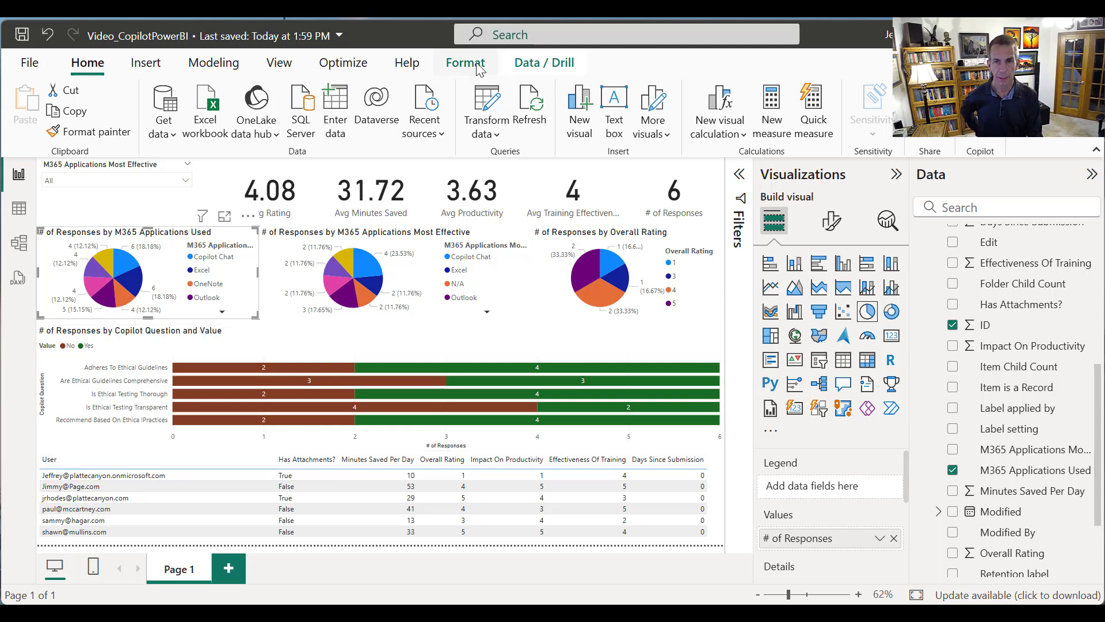
click(525, 66)
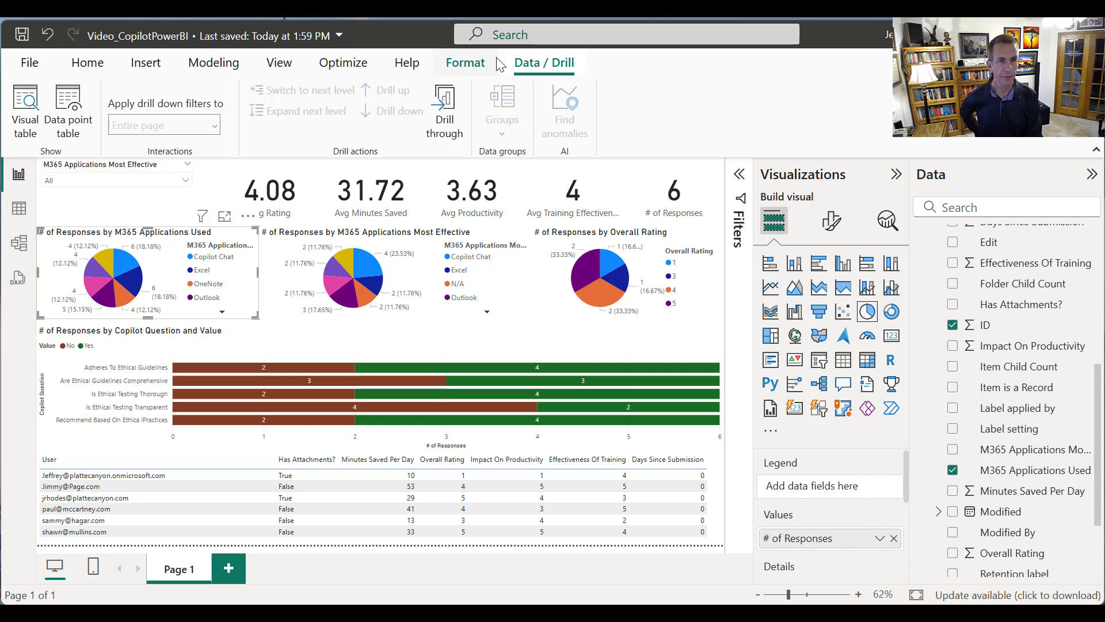
click(340, 67)
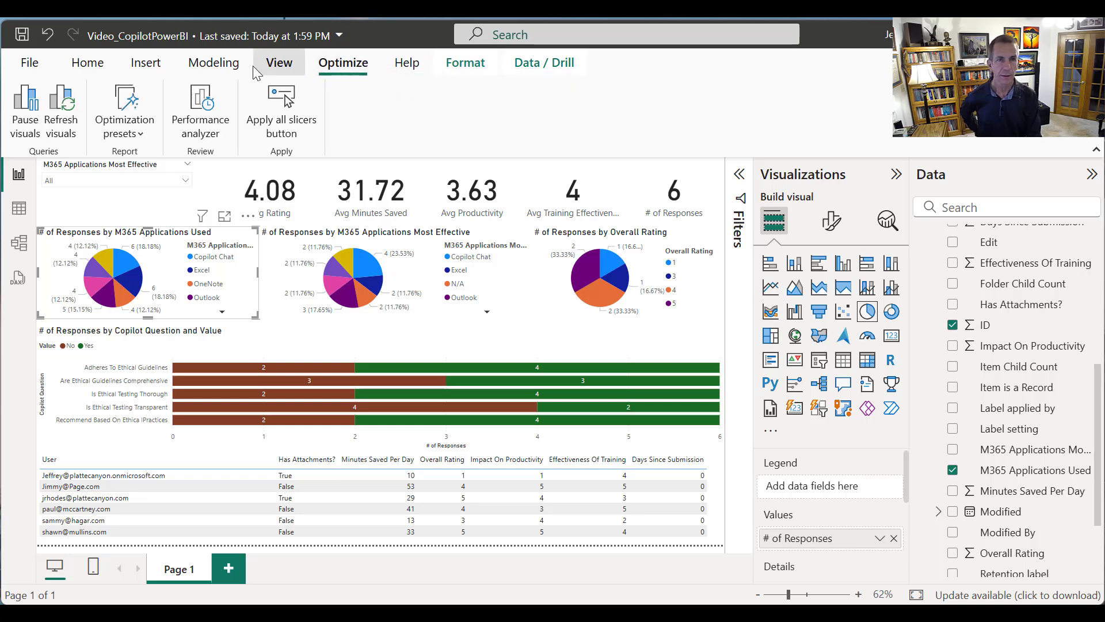
click(290, 69)
click(213, 68)
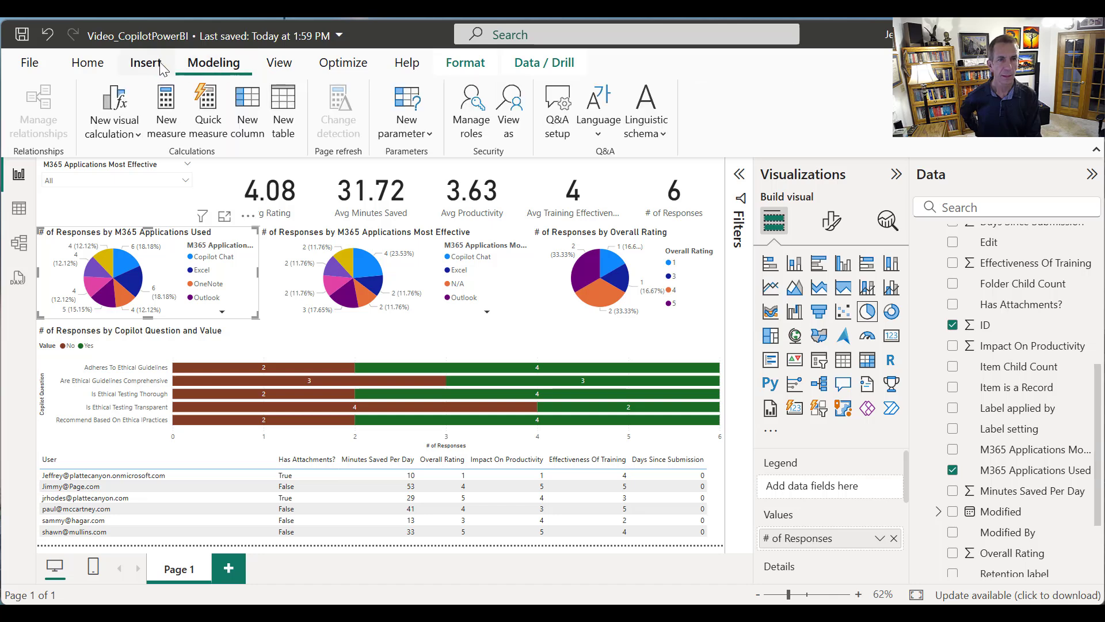
click(533, 58)
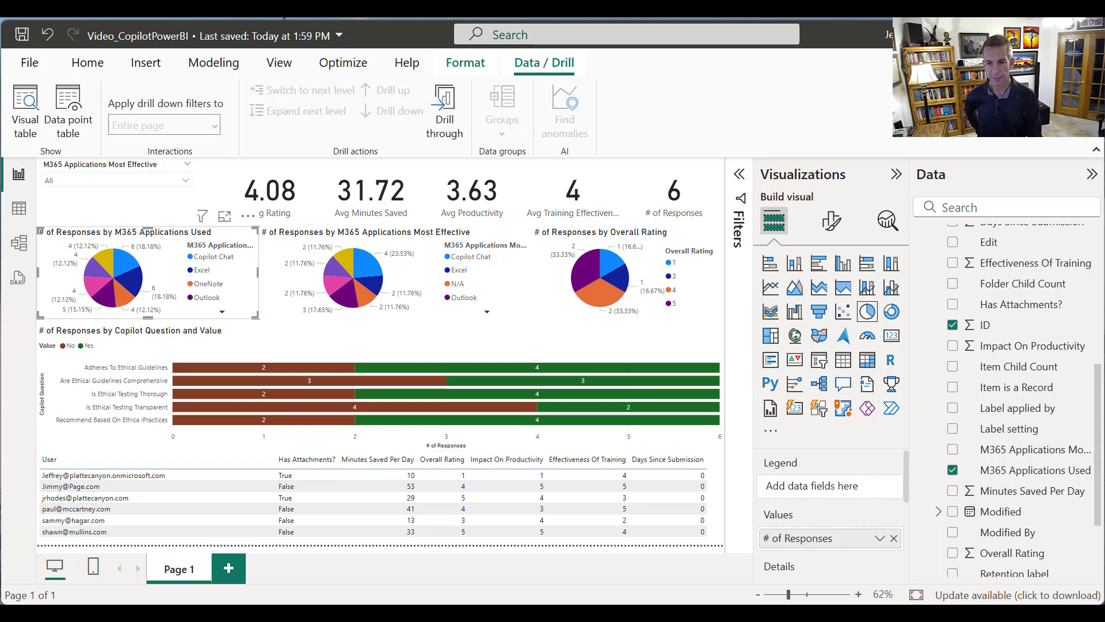
click(466, 63)
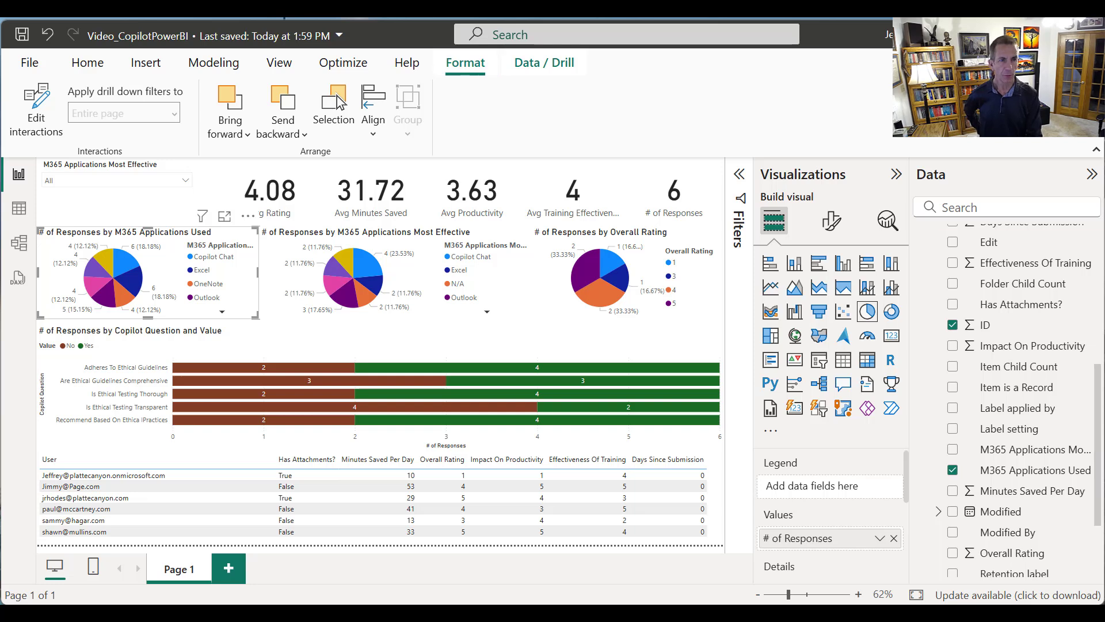
click(26, 119)
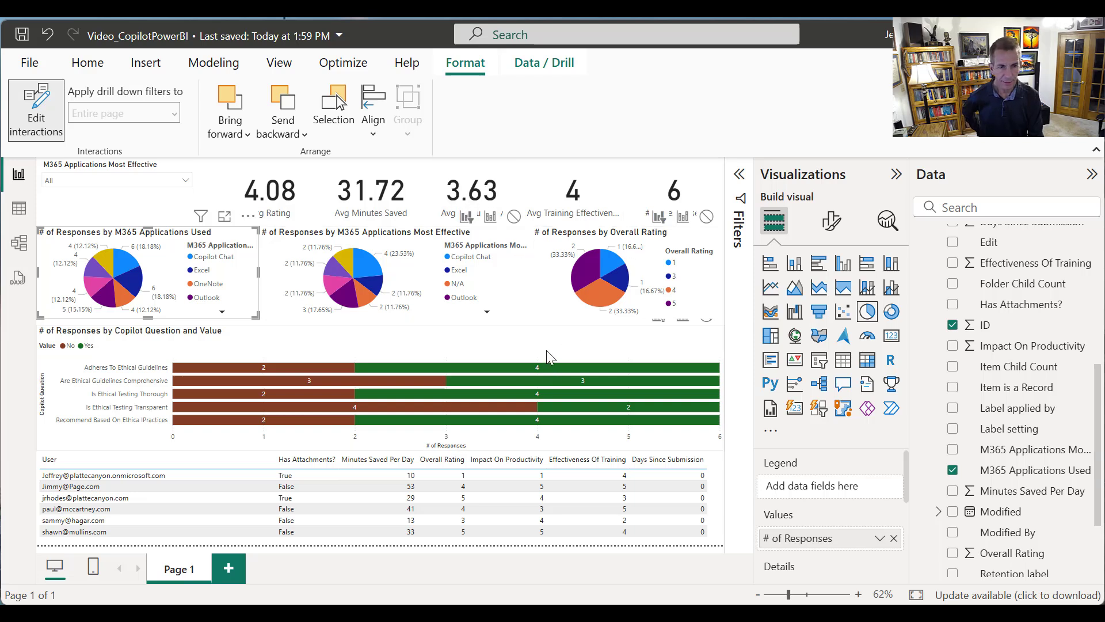
Shorten the slicer further and set the Most Effective pie chart to filter the M365 Applications Used and Overall Rating pie charts
click(438, 316)
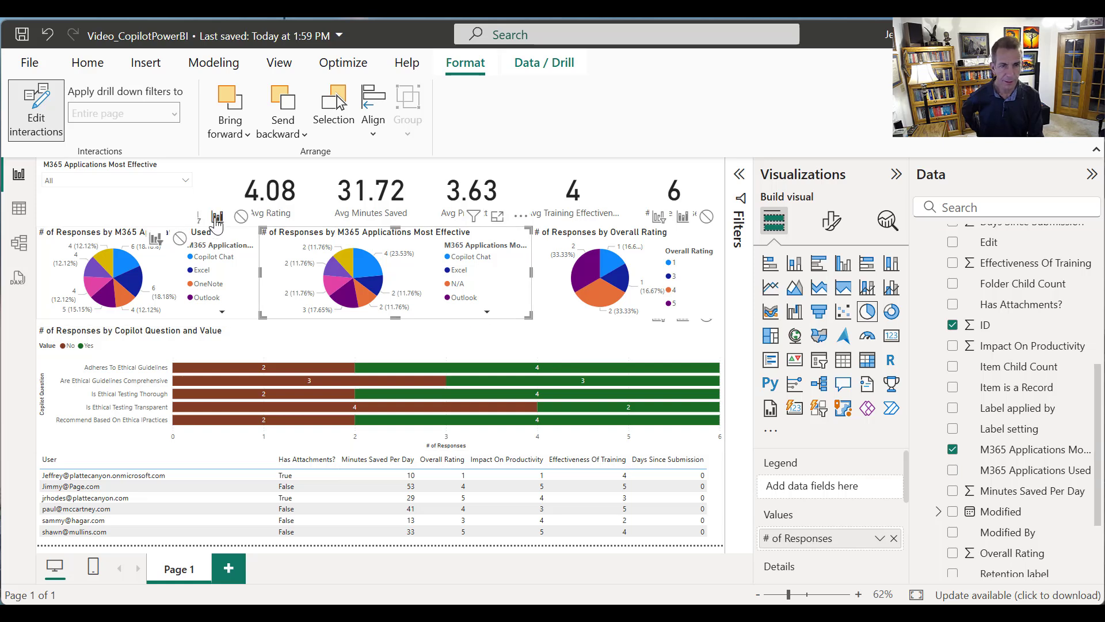
click(172, 221)
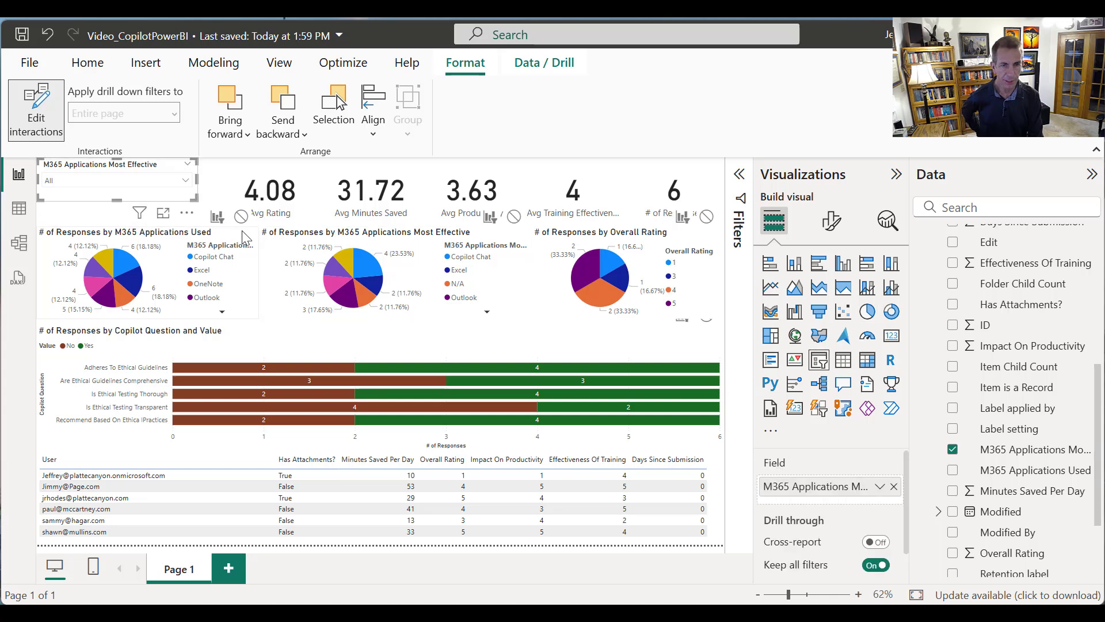
click(395, 318)
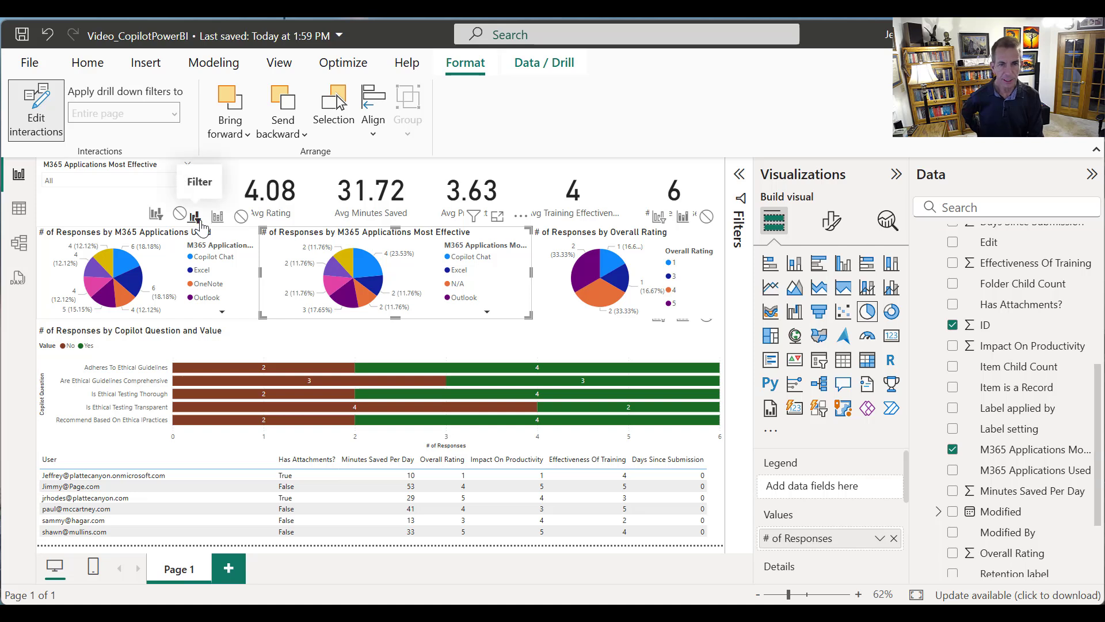
click(656, 218)
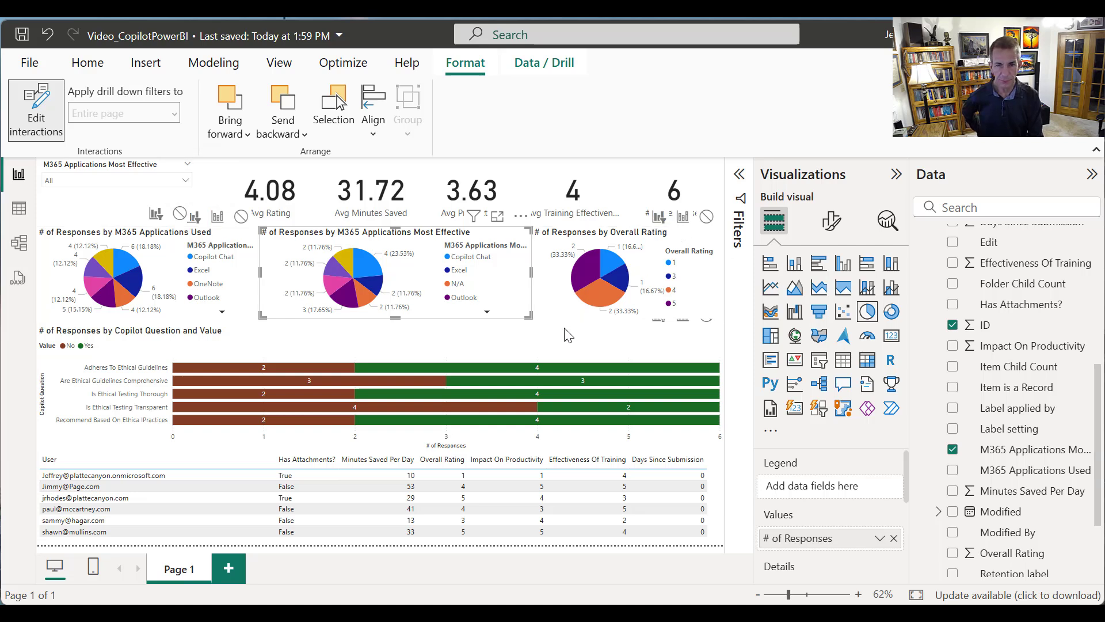
Lower the upper edge of the Copilot Question bar chart to leave a gap beneath the pie charts
click(554, 348)
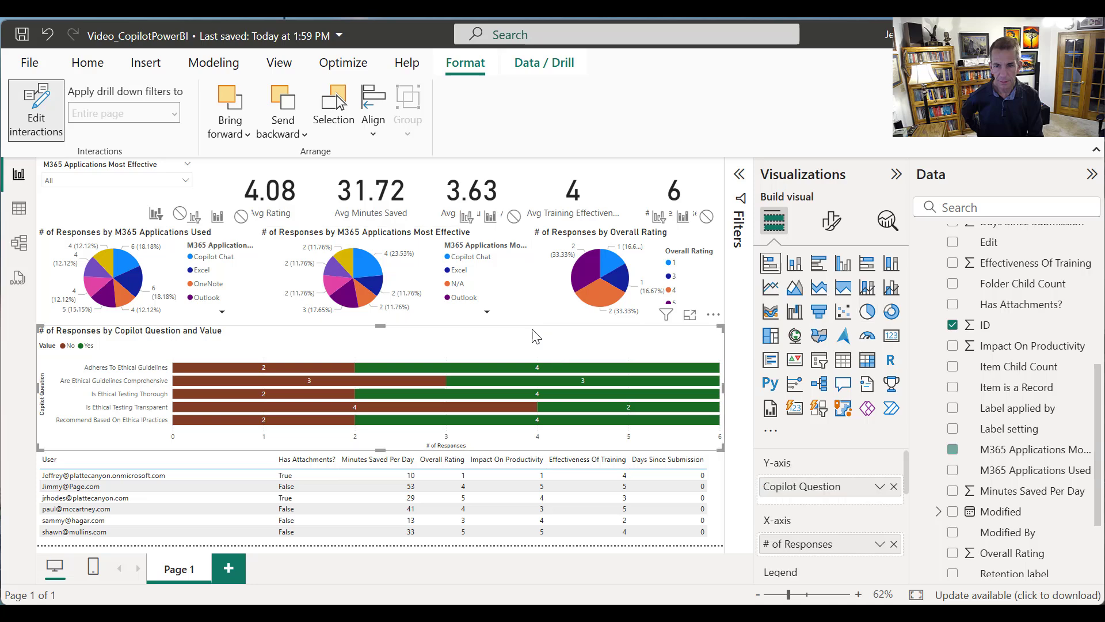
click(382, 324)
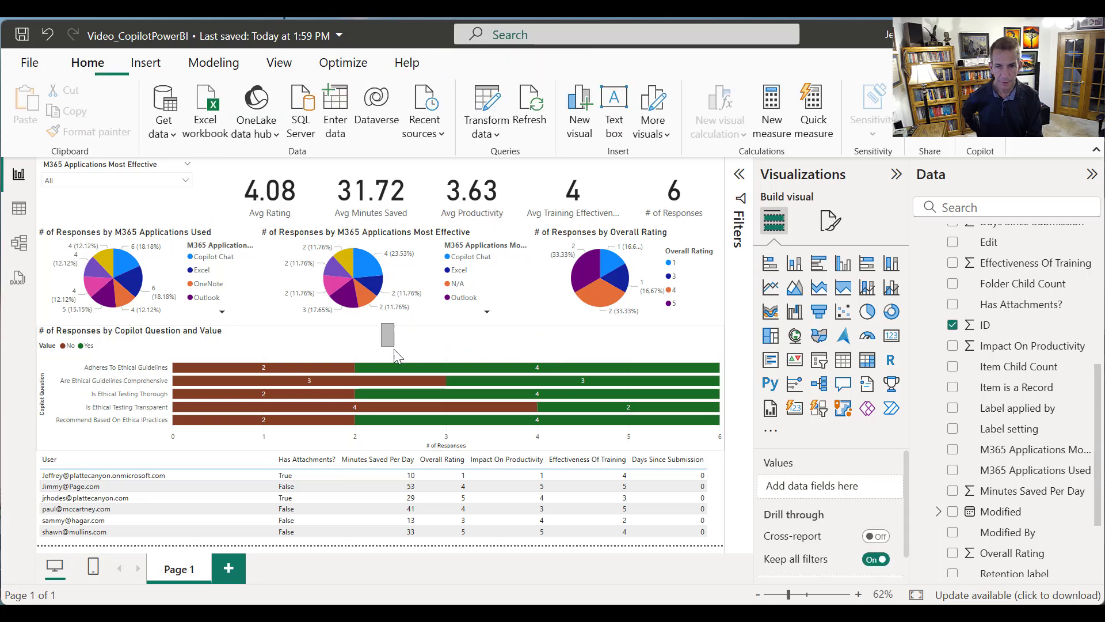
click(393, 336)
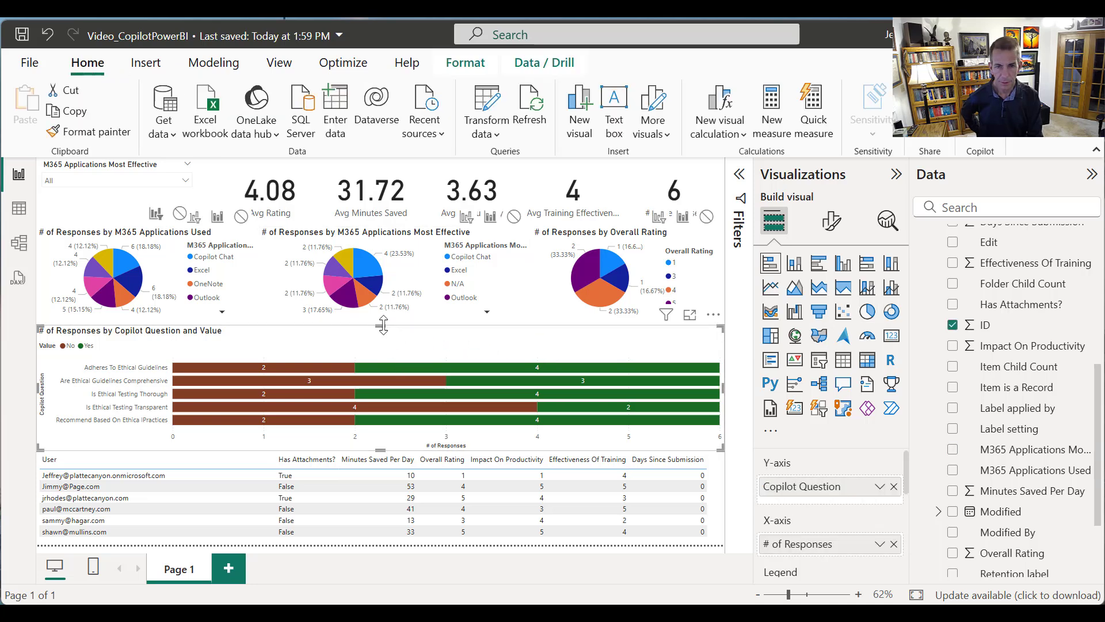
drag(380, 326, 401, 363)
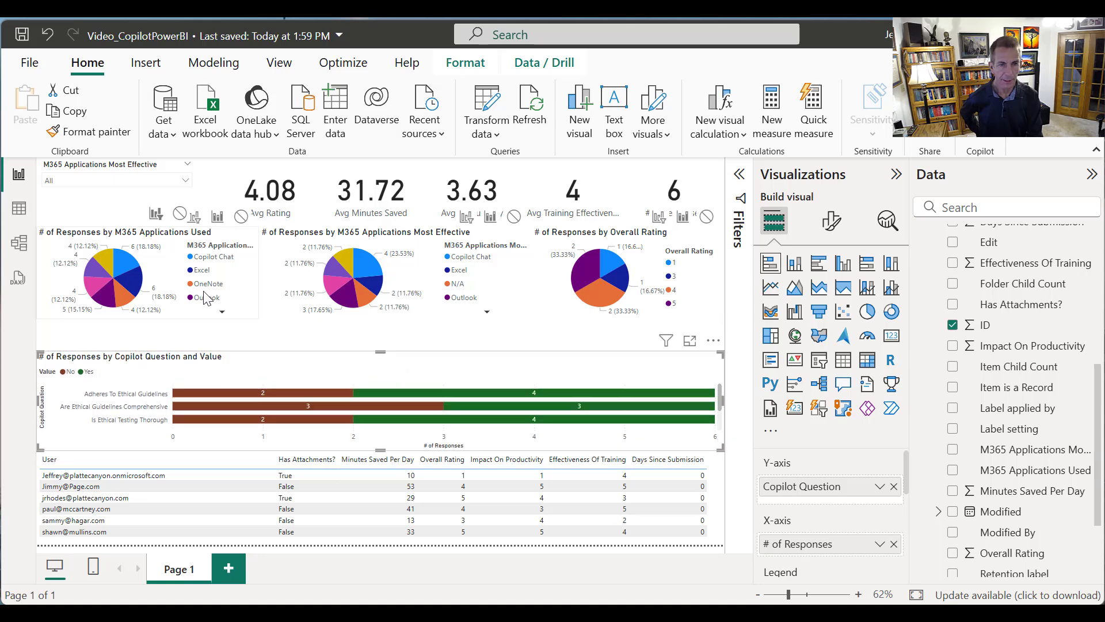
Test cross-filtering with the Excel slice of the Applications Used pie and the PowerPoint slice of the Most Effective pie
click(141, 283)
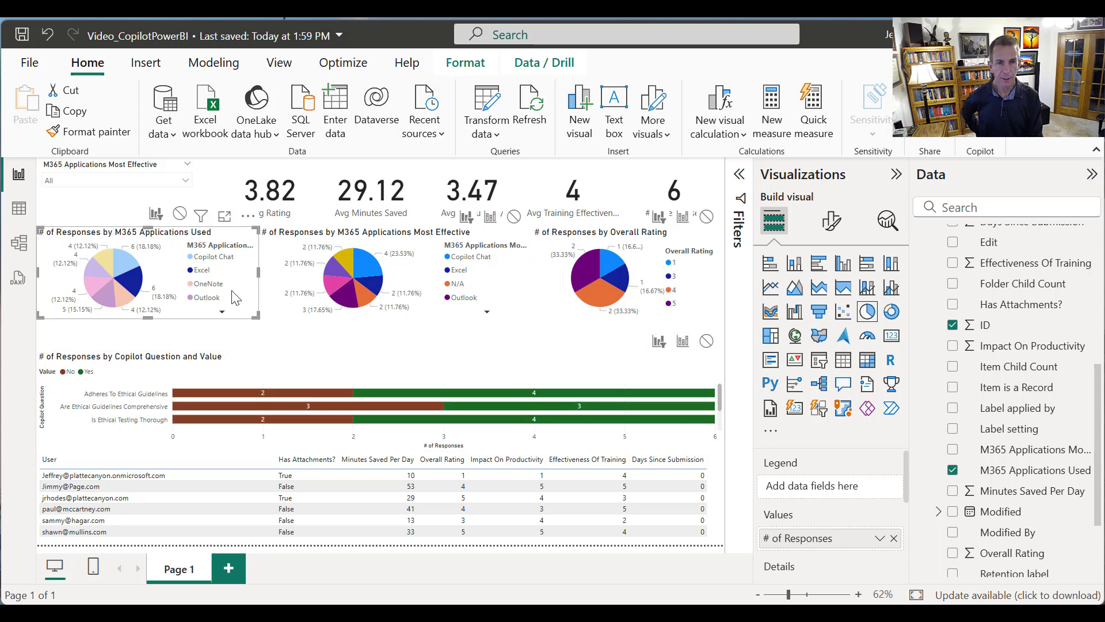
click(329, 295)
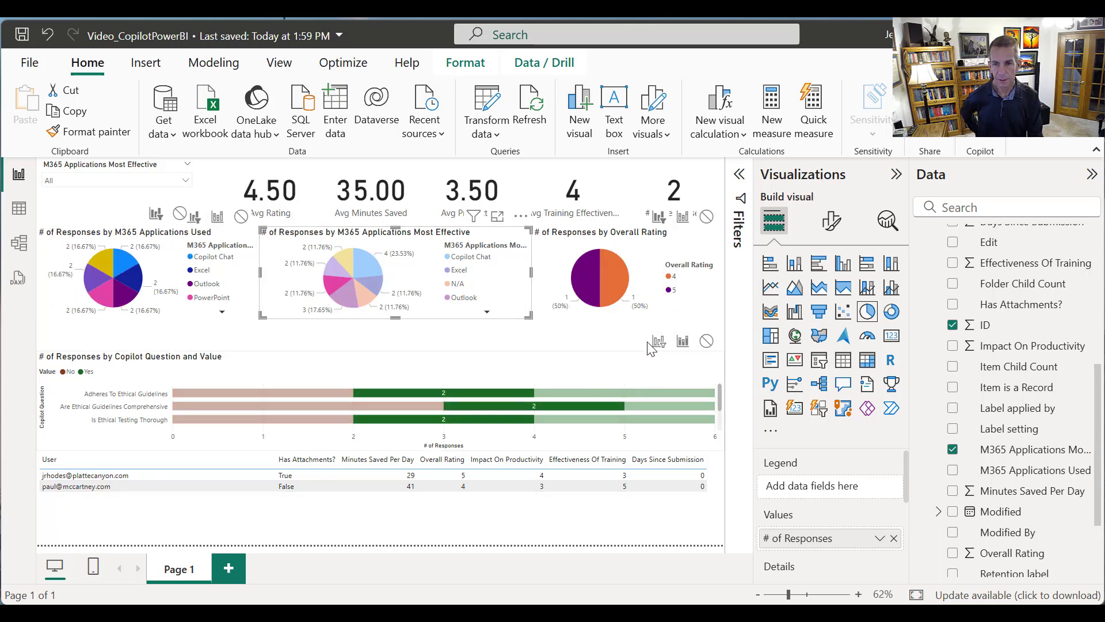
Select the rating 5 slice and set the Overall Rating pie chart to filter both application pie charts and the Copilot Question bar chart
click(574, 295)
click(467, 217)
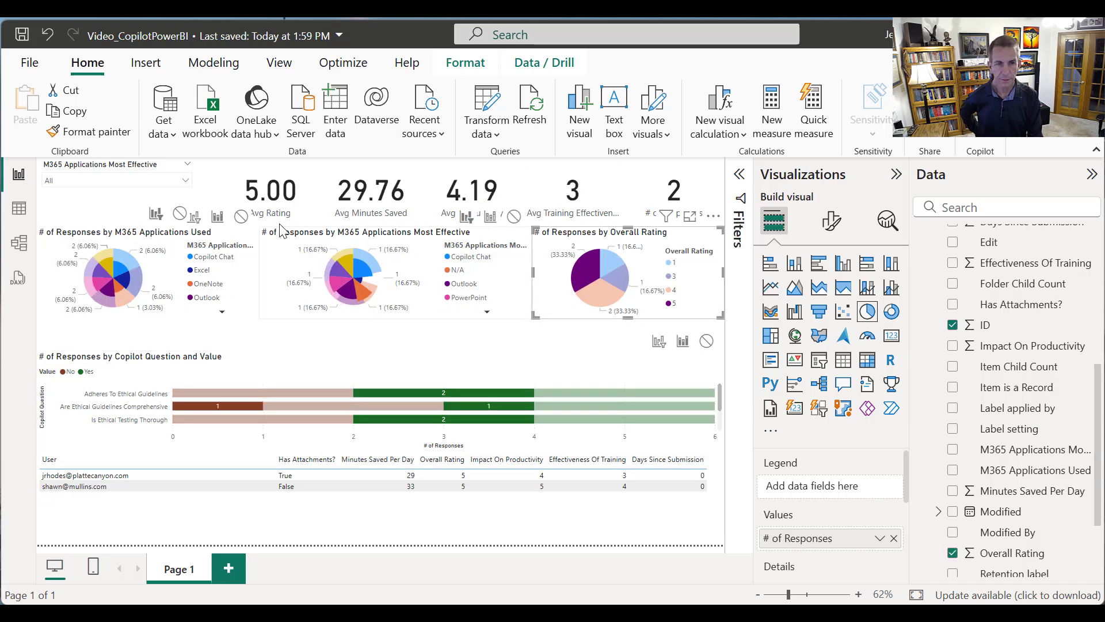
click(195, 218)
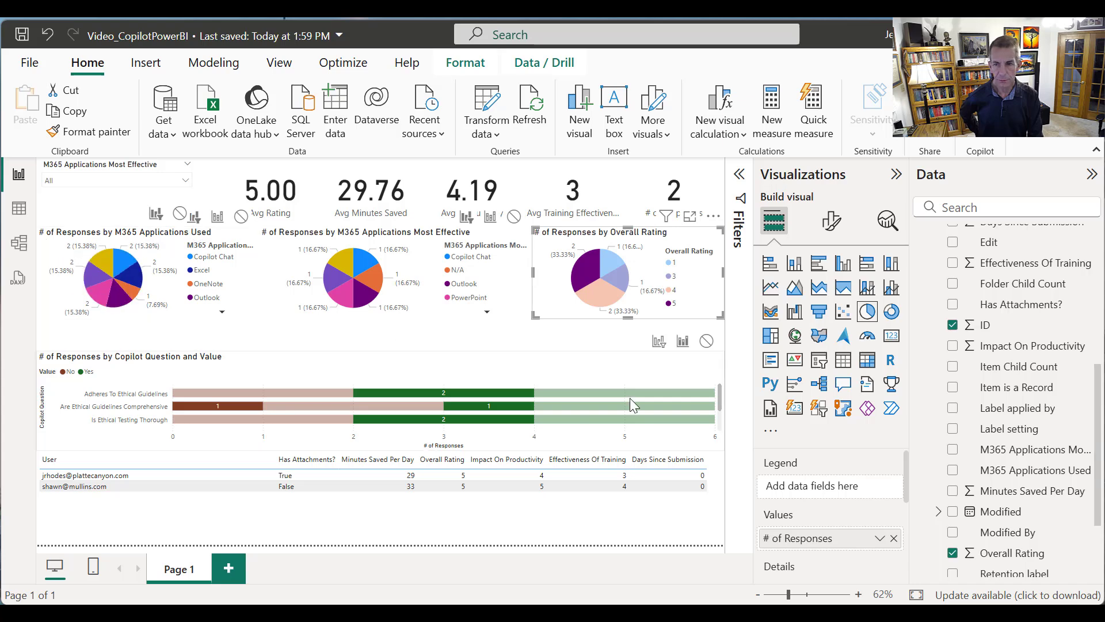
click(658, 341)
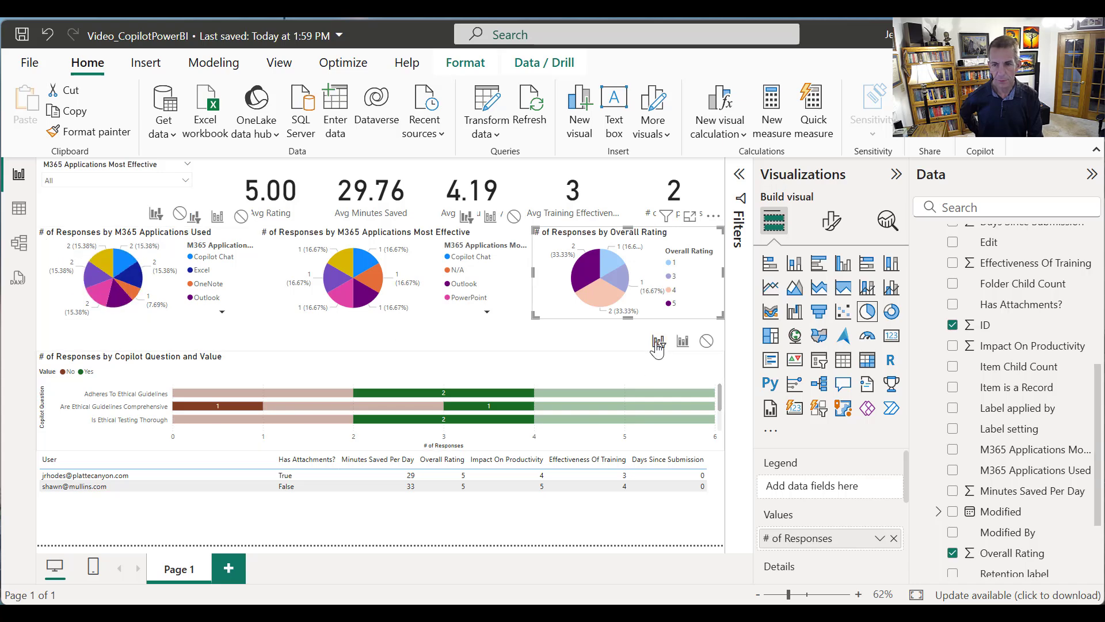
Raise the upper edge of the Copilot Question bar chart to close the gap beneath the pie charts
click(611, 370)
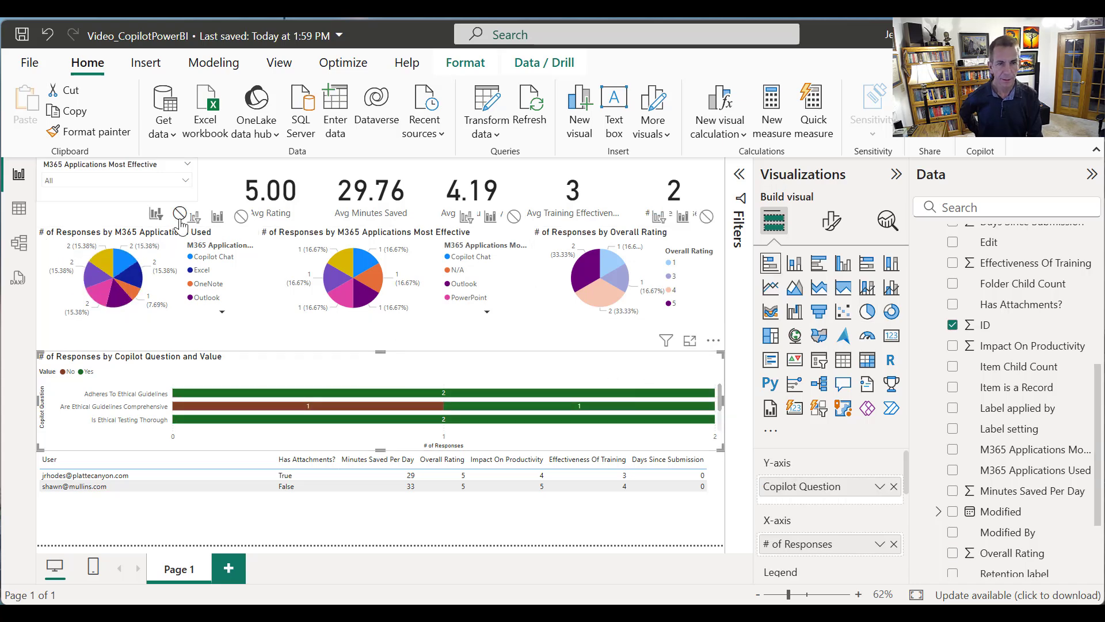
click(190, 195)
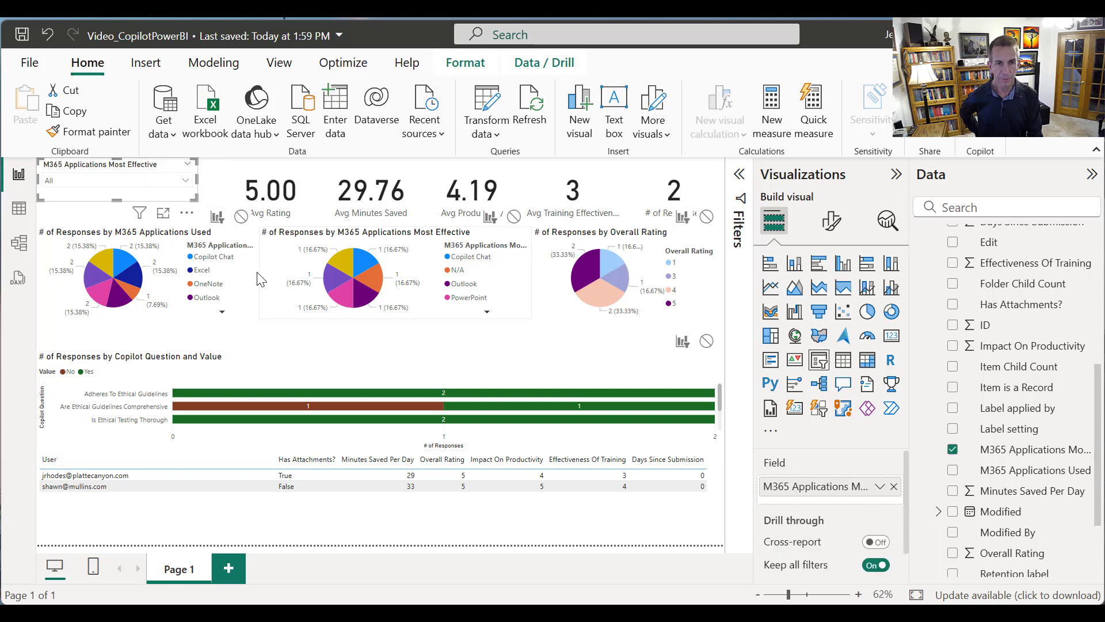
click(239, 287)
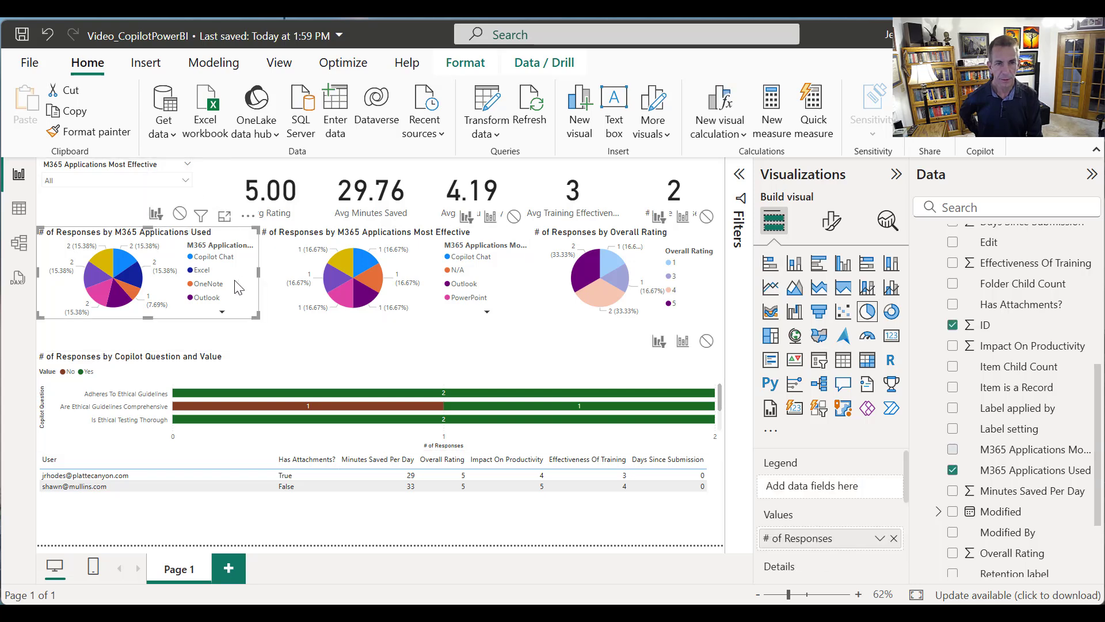
click(412, 381)
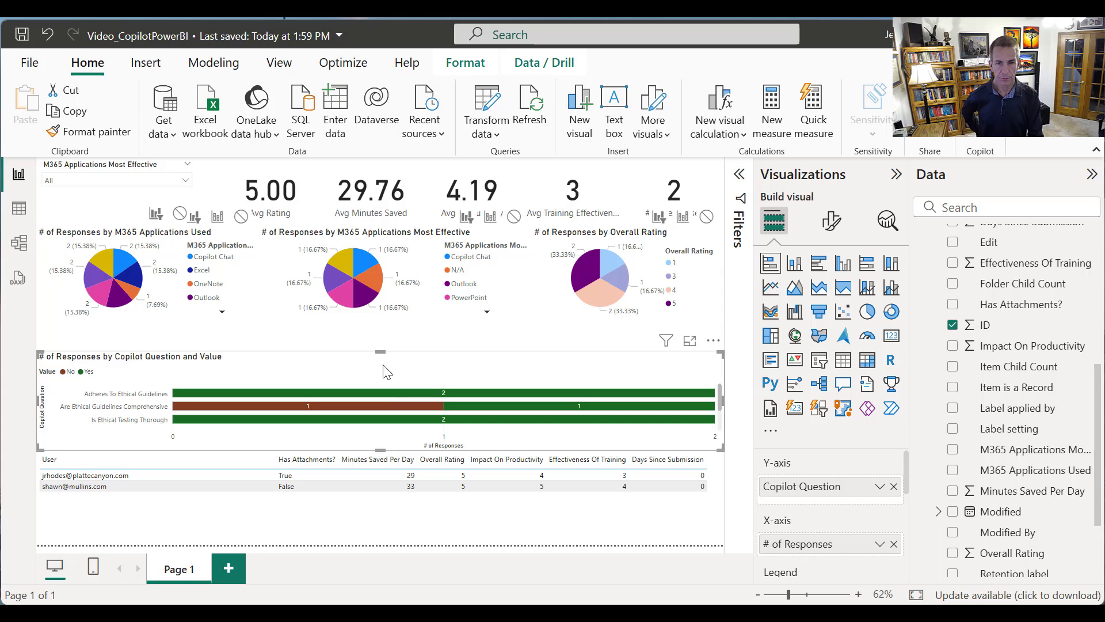
drag(380, 345, 378, 264)
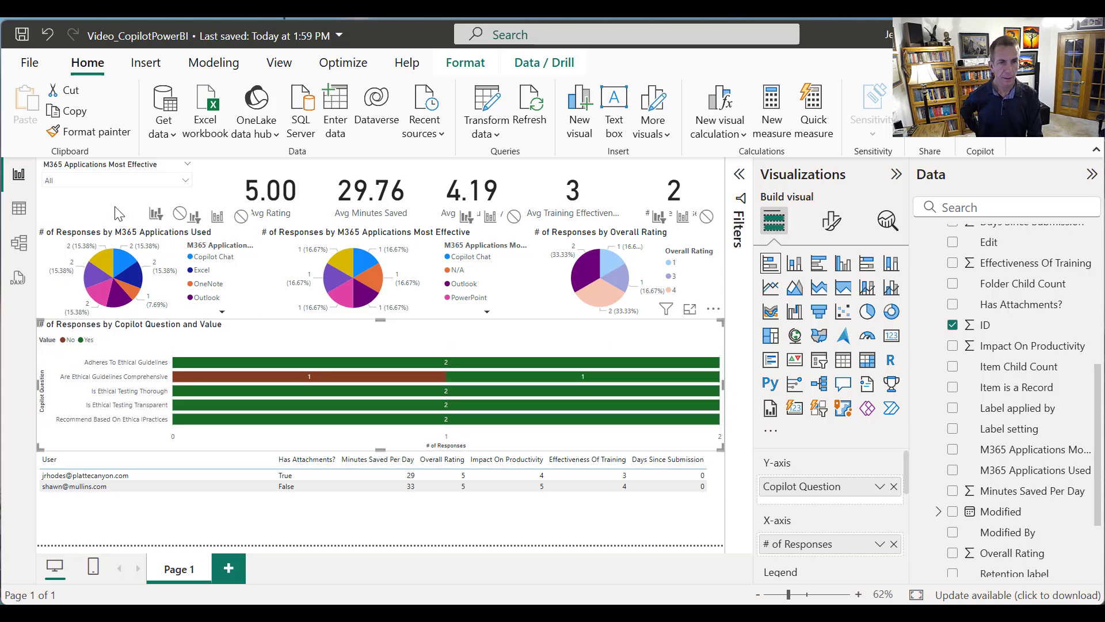
Check the M365 Applications Most Effective slicer's dropdown options and collapse the list again
click(101, 181)
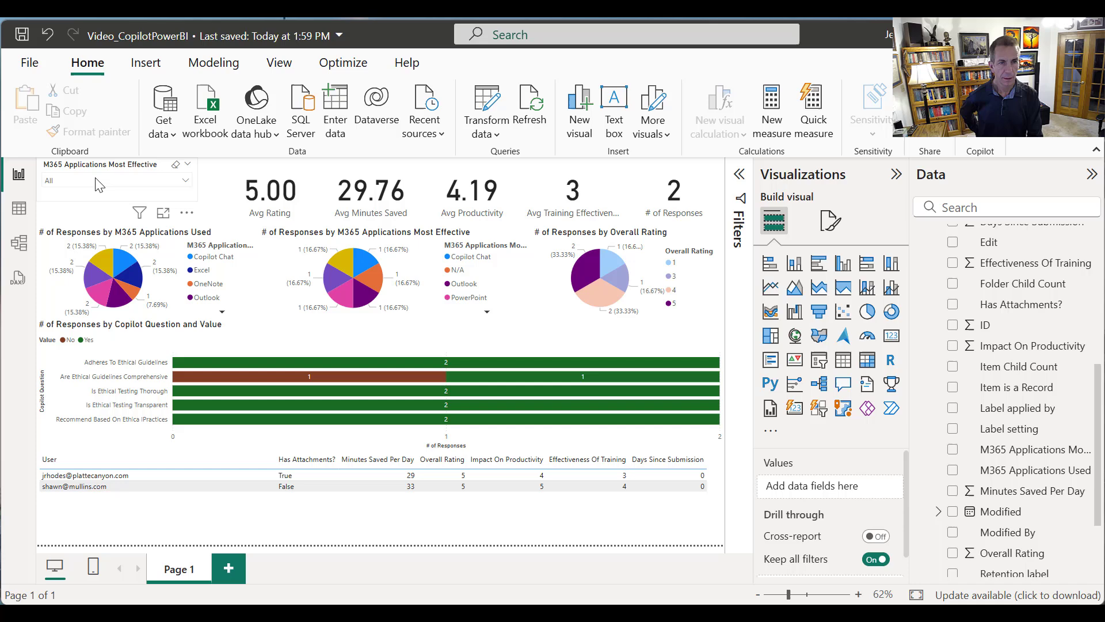
click(189, 174)
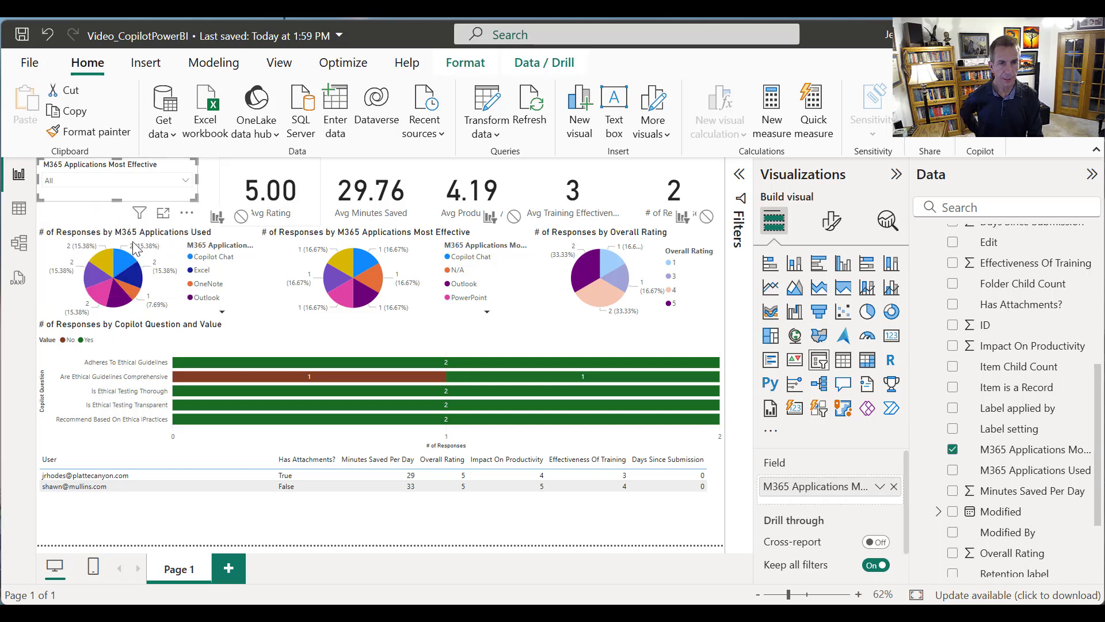
click(264, 199)
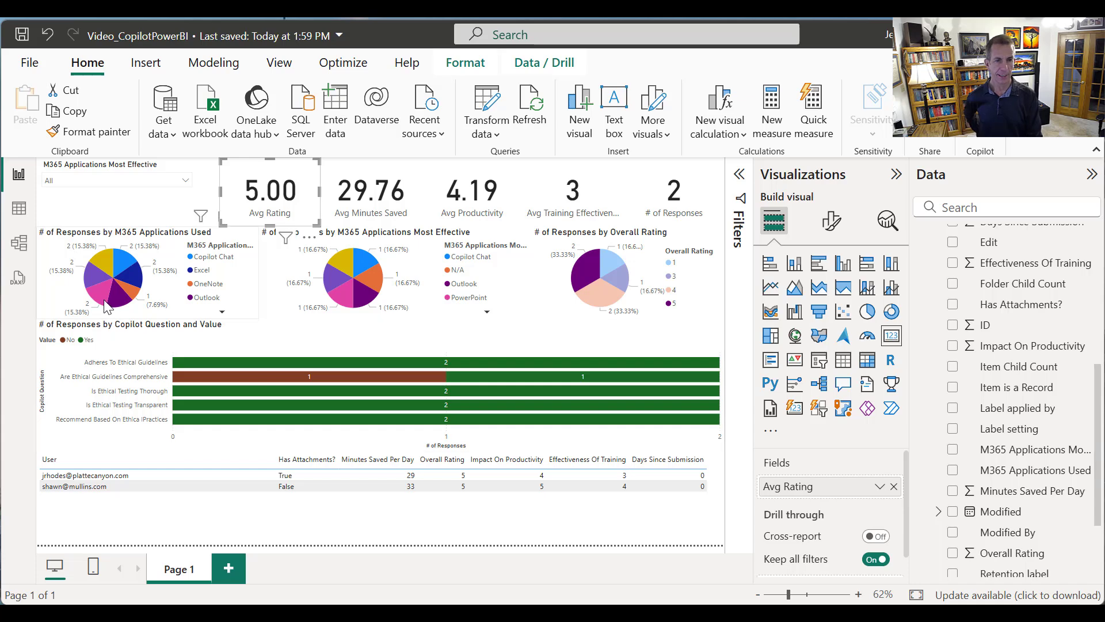
Test cross-filtering with the PowerPoint slice of the M365 Applications Used pie chart and clear that selection
mouse_move(107, 307)
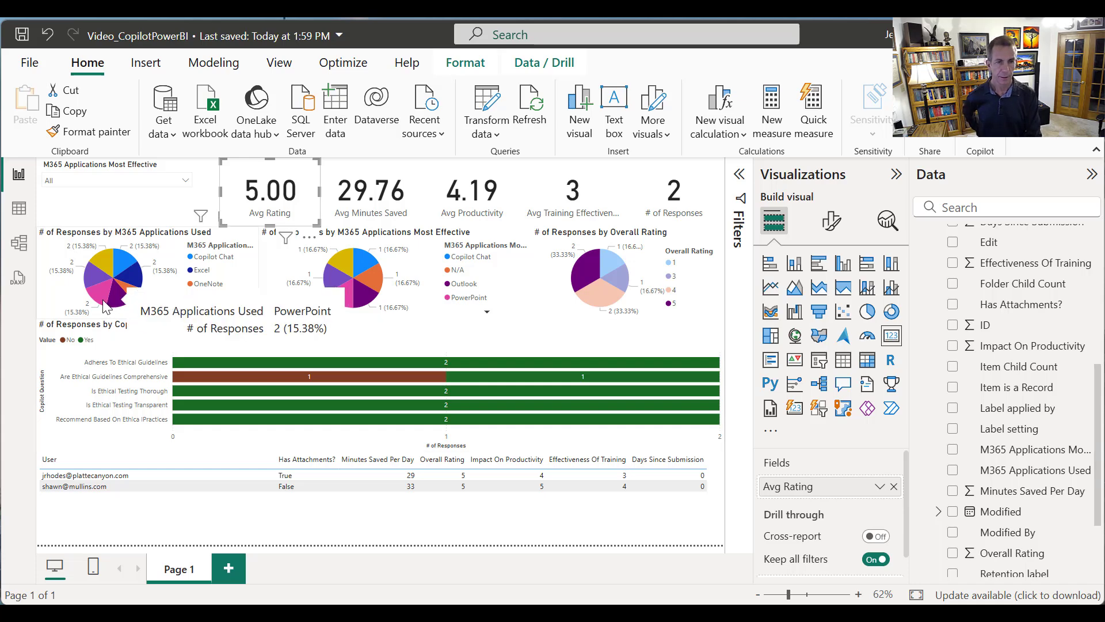
click(107, 307)
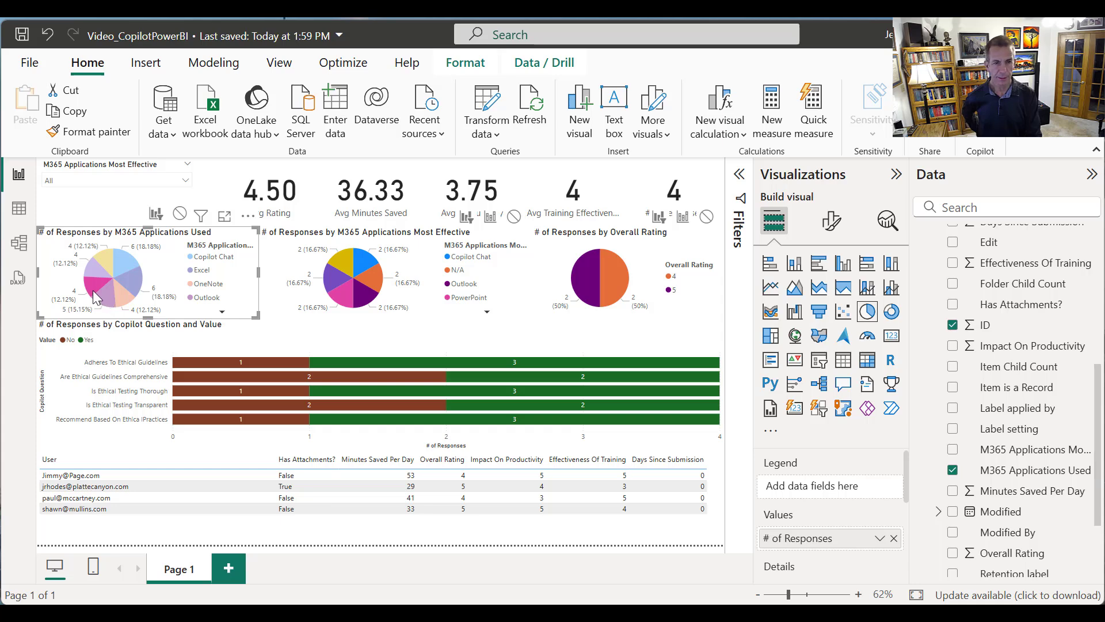
click(95, 297)
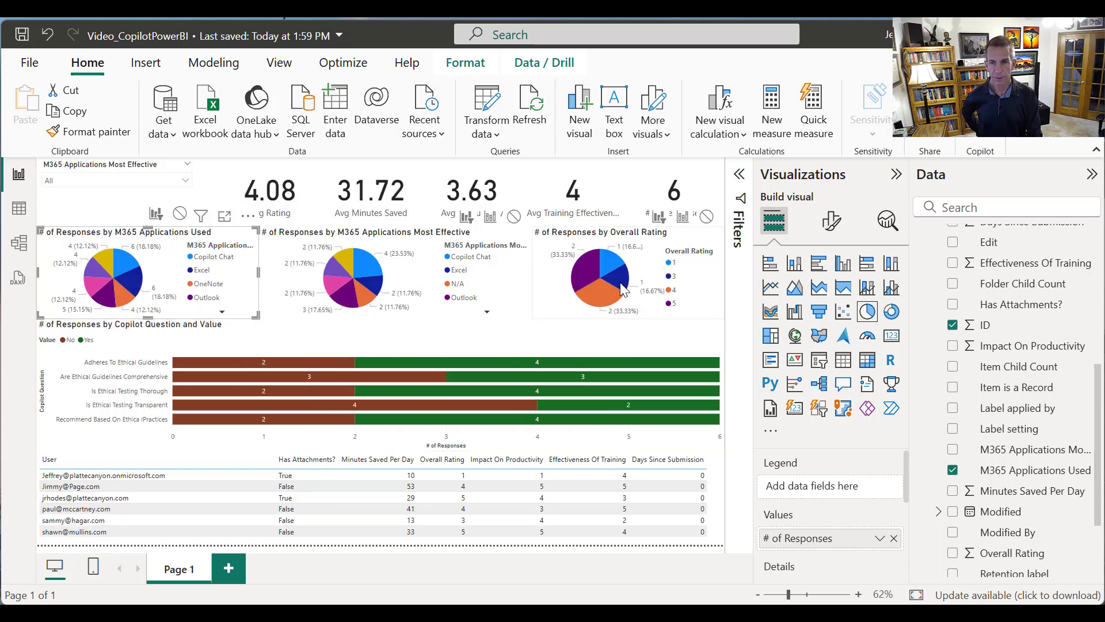
Test cross-filtering with the rating 3 slice of the Overall Rating pie and the No segment of Adheres To Ethical Guidelines
mouse_move(621, 291)
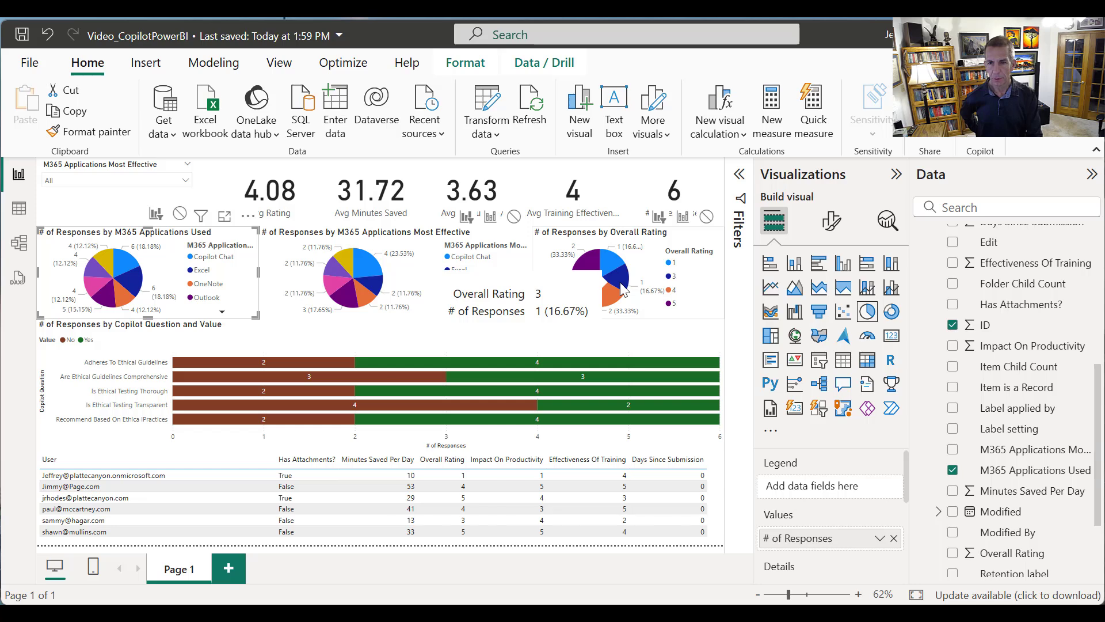
click(622, 291)
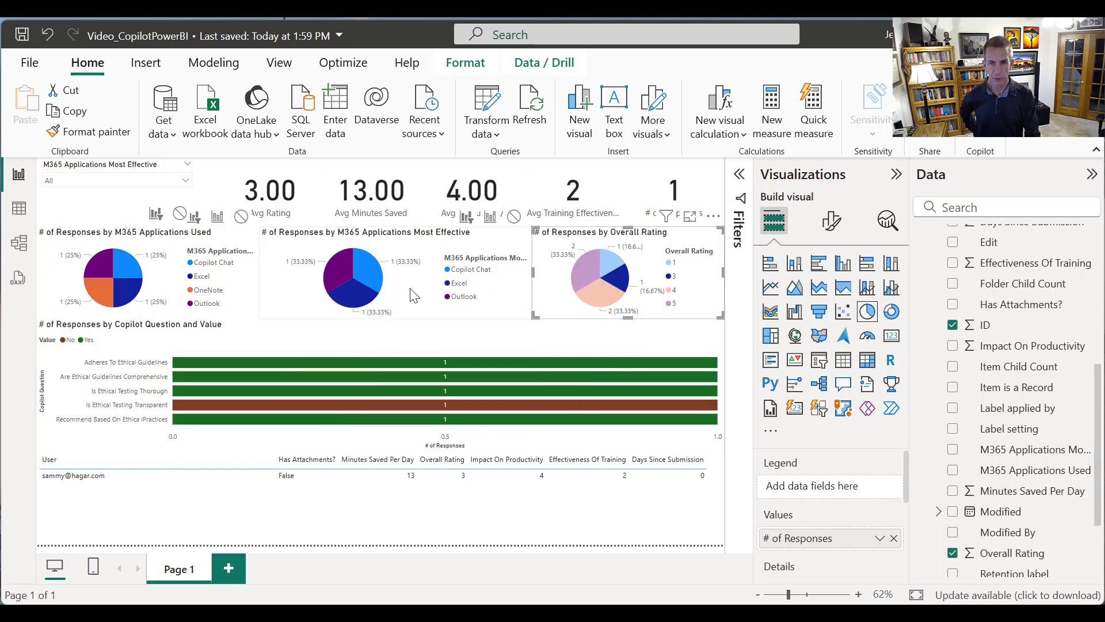
mouse_move(384, 297)
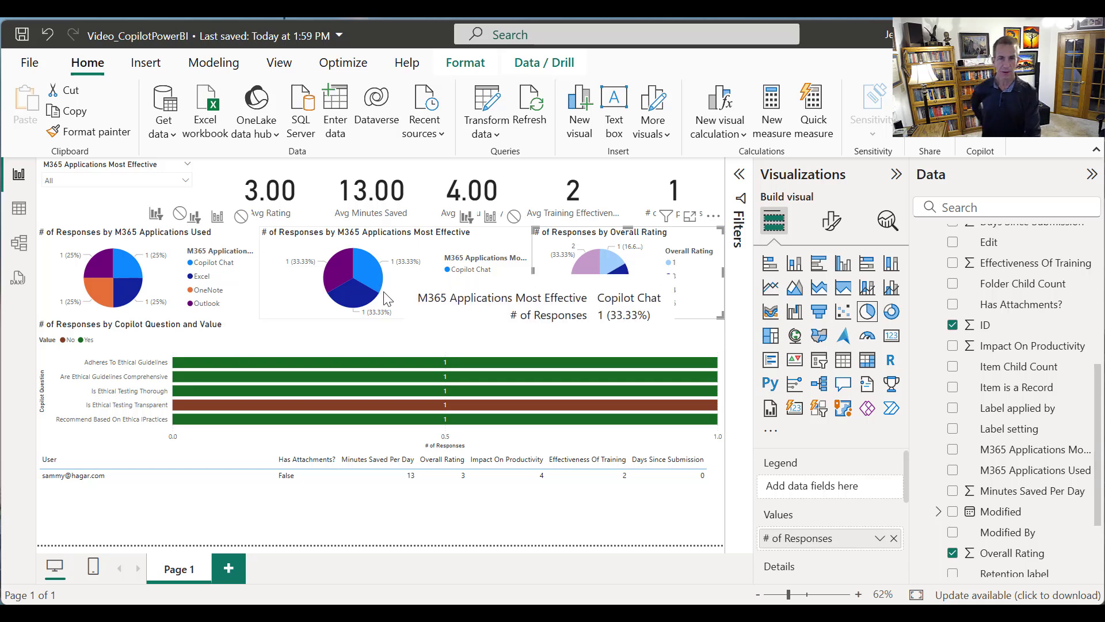
click(554, 315)
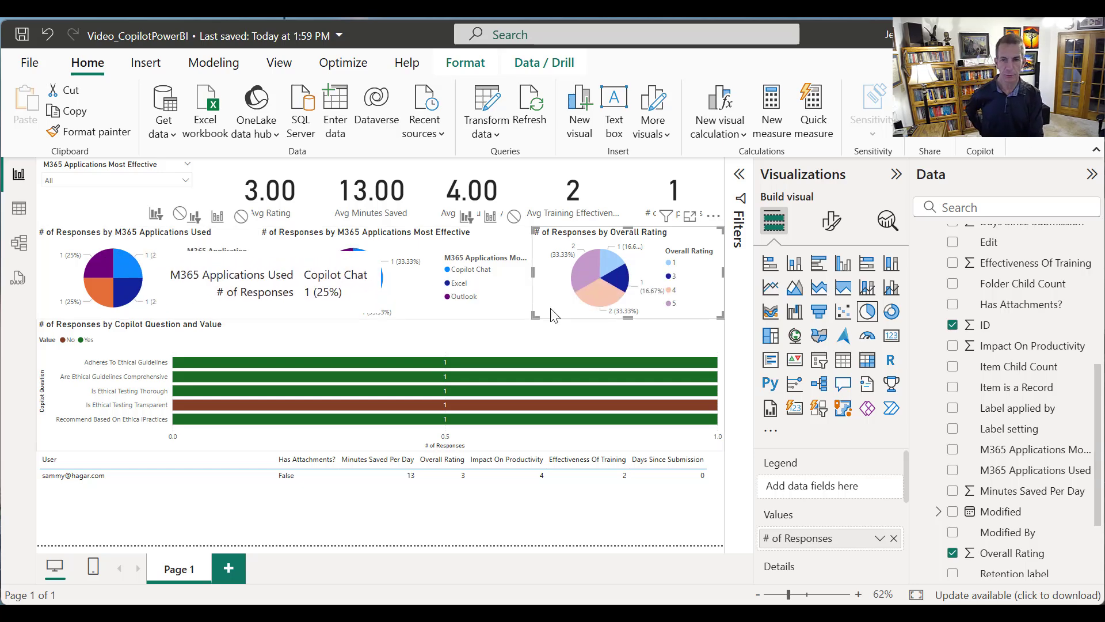
click(622, 290)
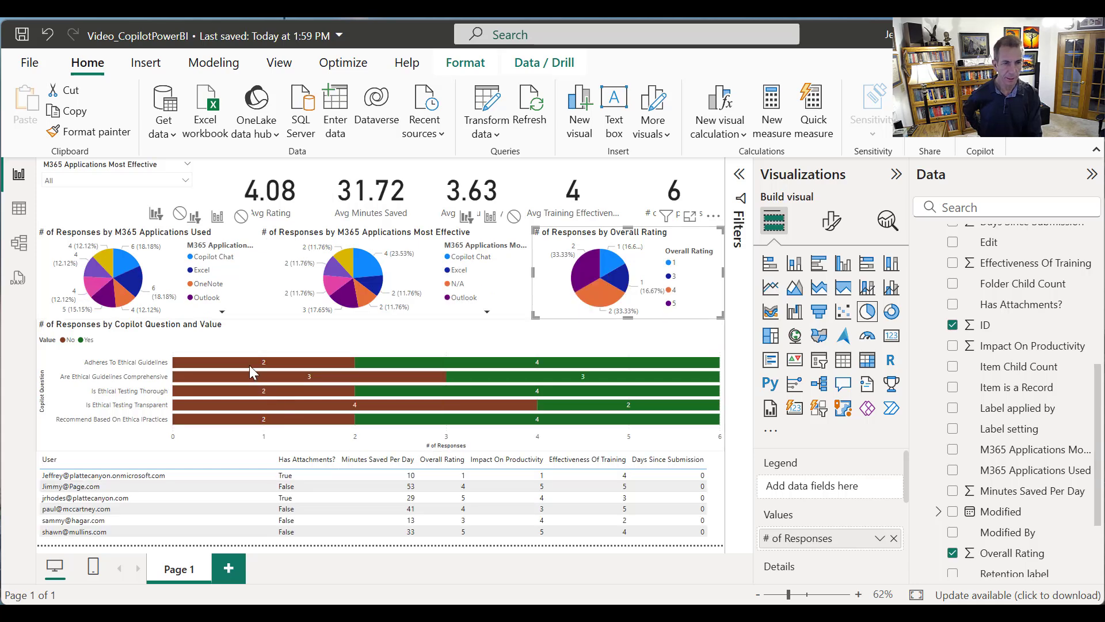
click(244, 362)
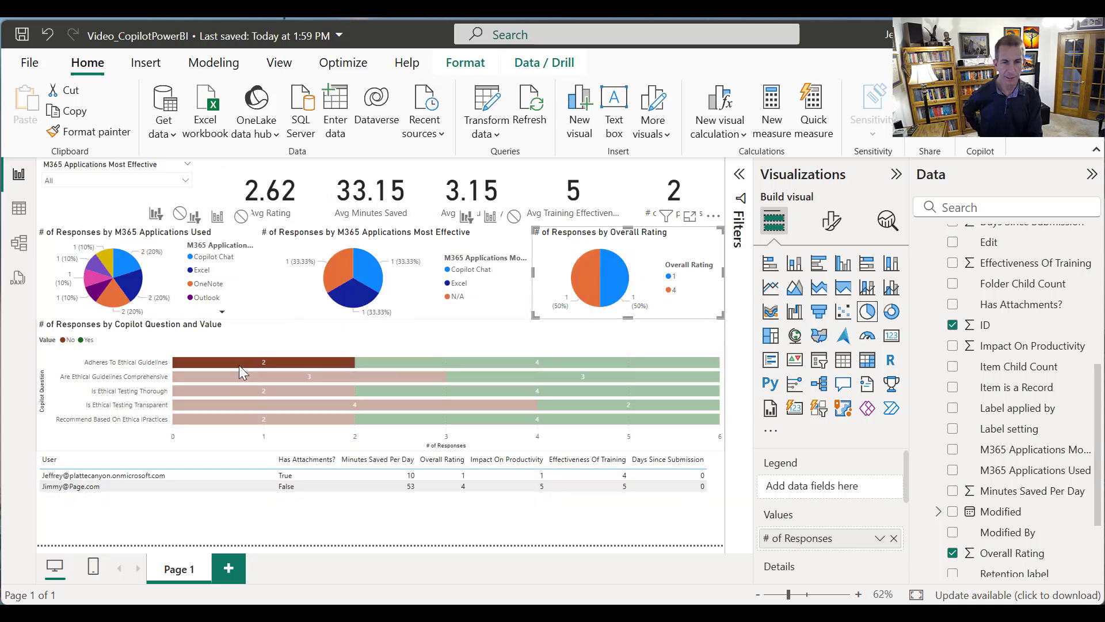
mouse_move(175, 406)
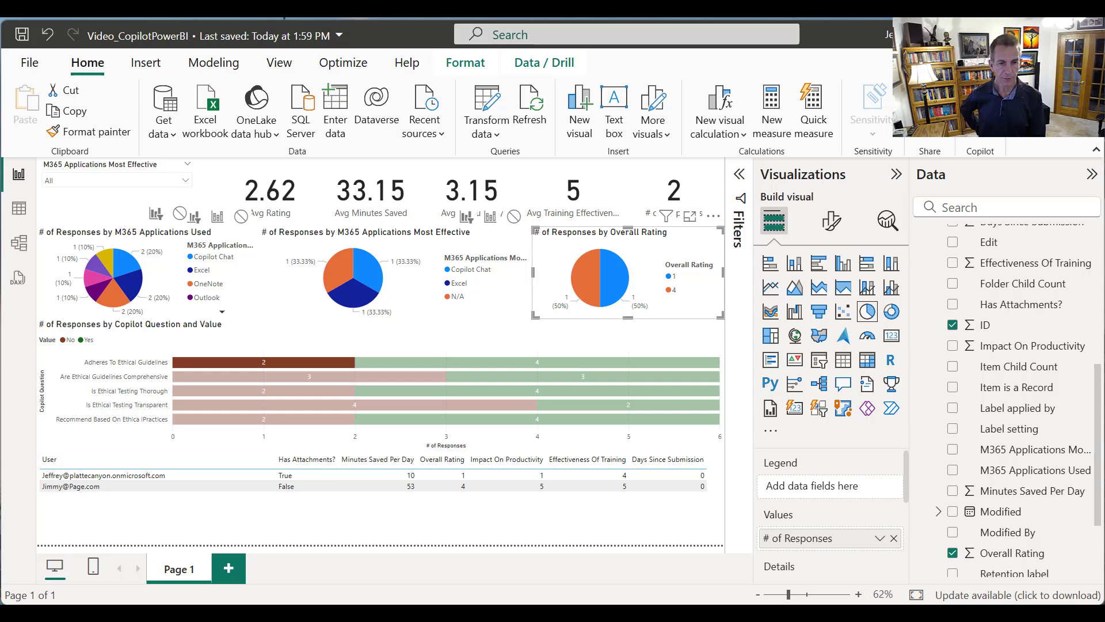
Rename the report page as Copilot Testing
right_click(178, 569)
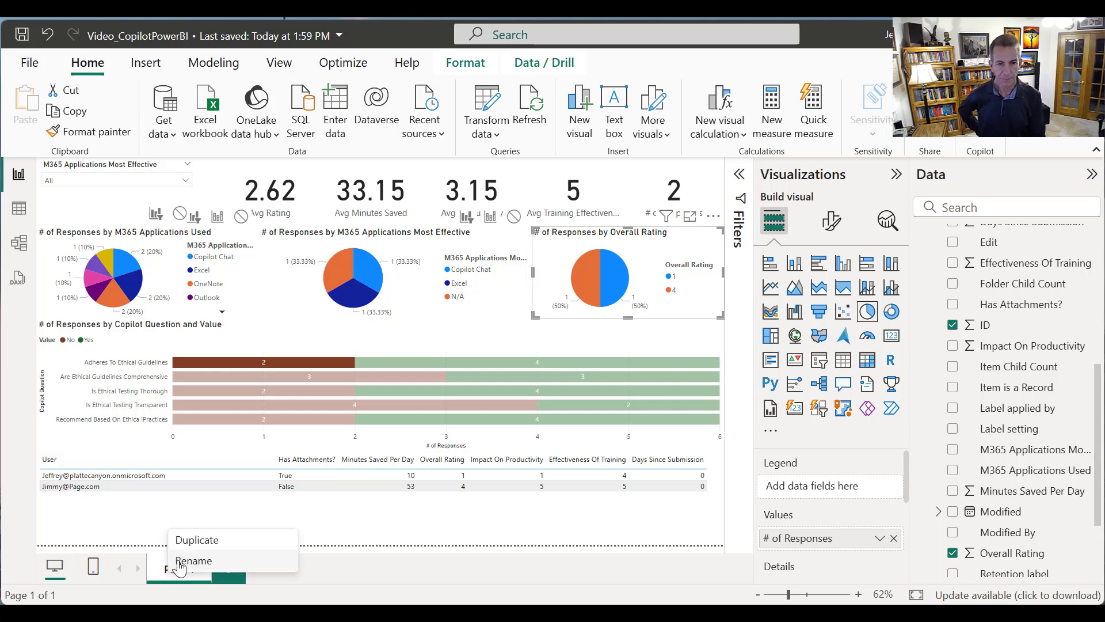
click(178, 561)
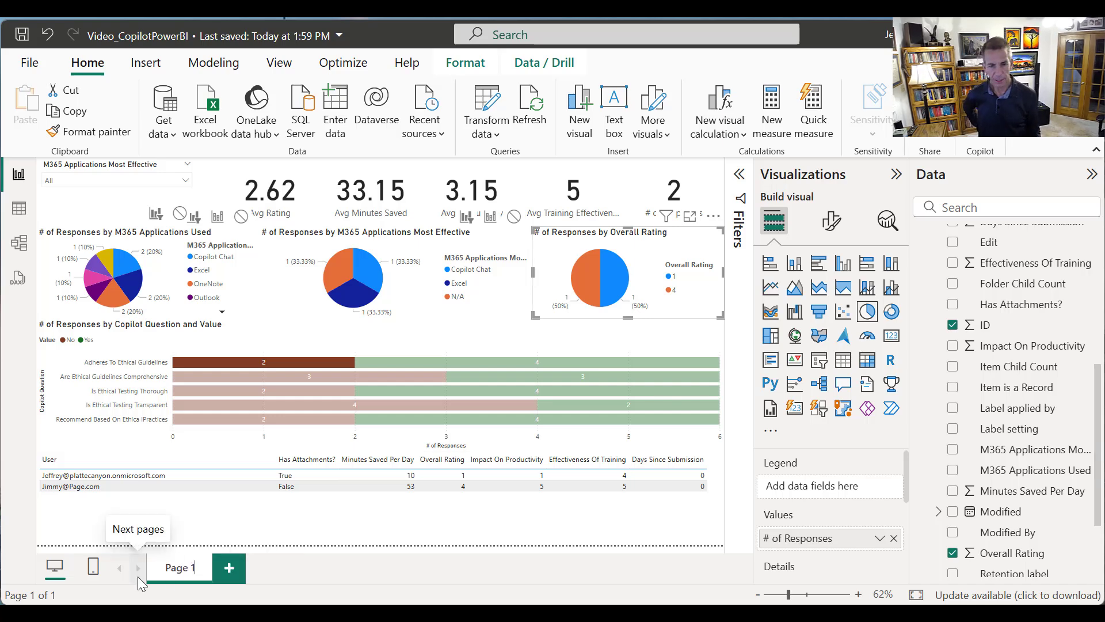
key(BackSpace)
key(BackSpace)
key(BackSpace)
key(BackSpace)
key(BackSpace)
key(BackSpace)
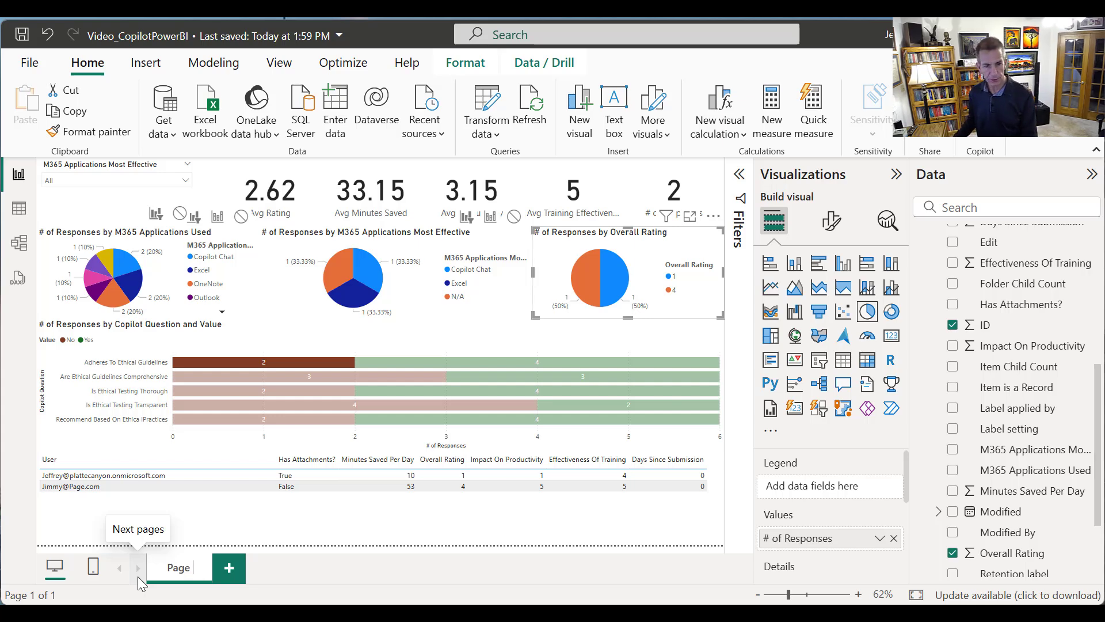
text(Copilot)
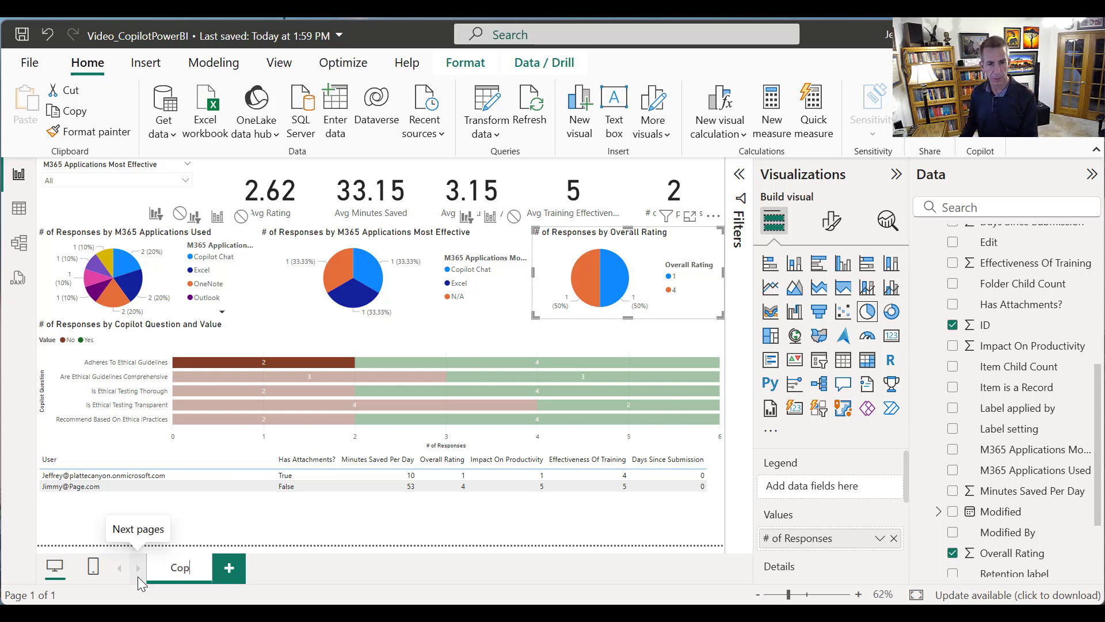
text(ing)
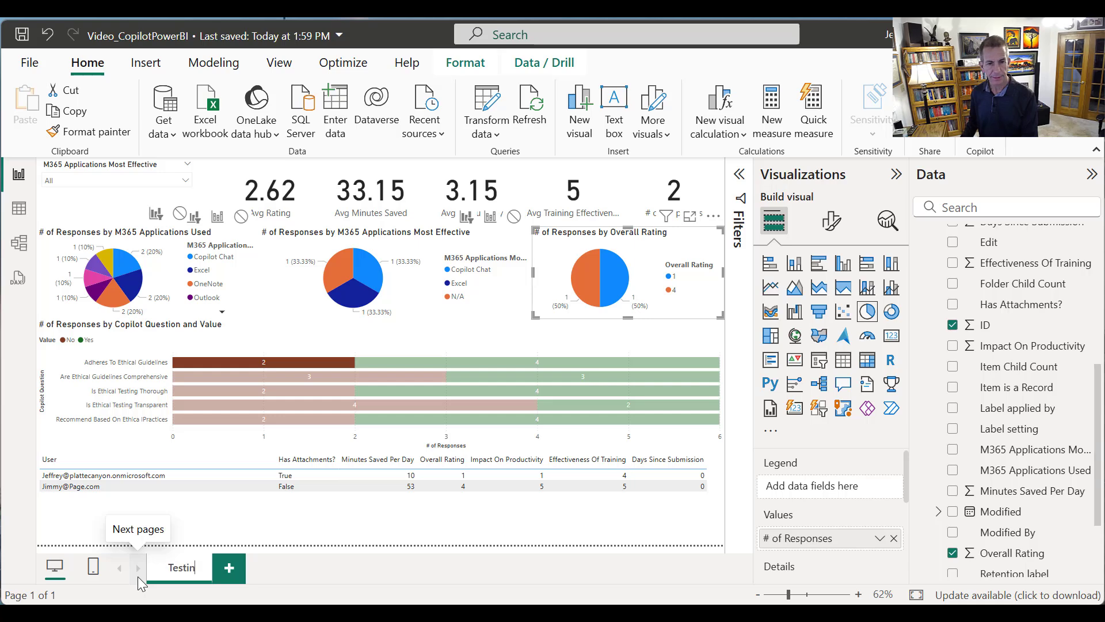
key(Return)
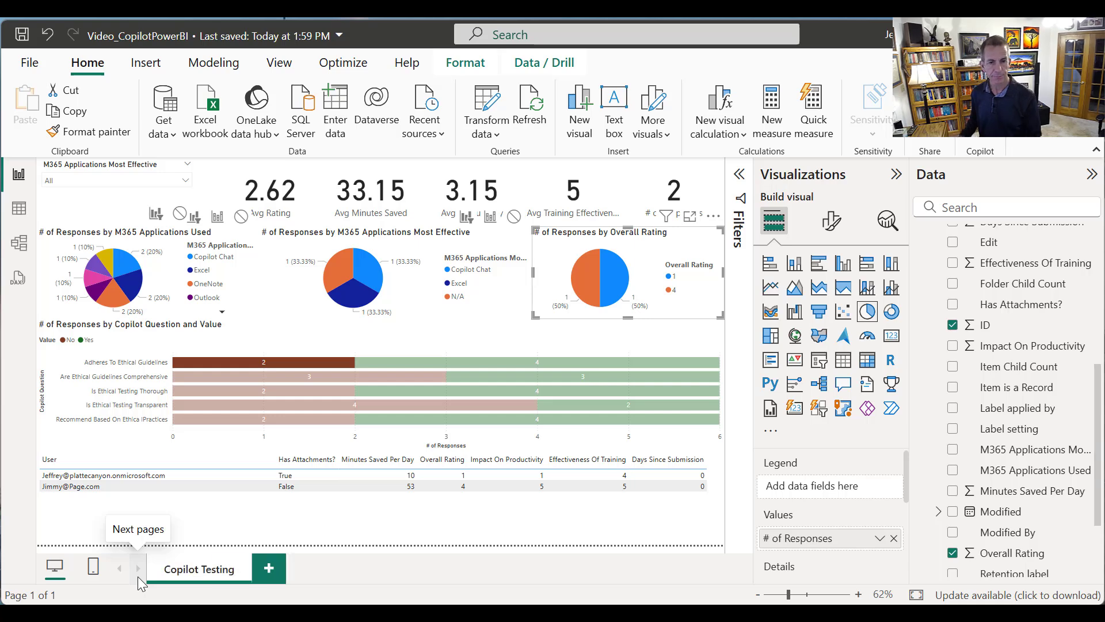
Save the report and publish it to My workspace
click(20, 36)
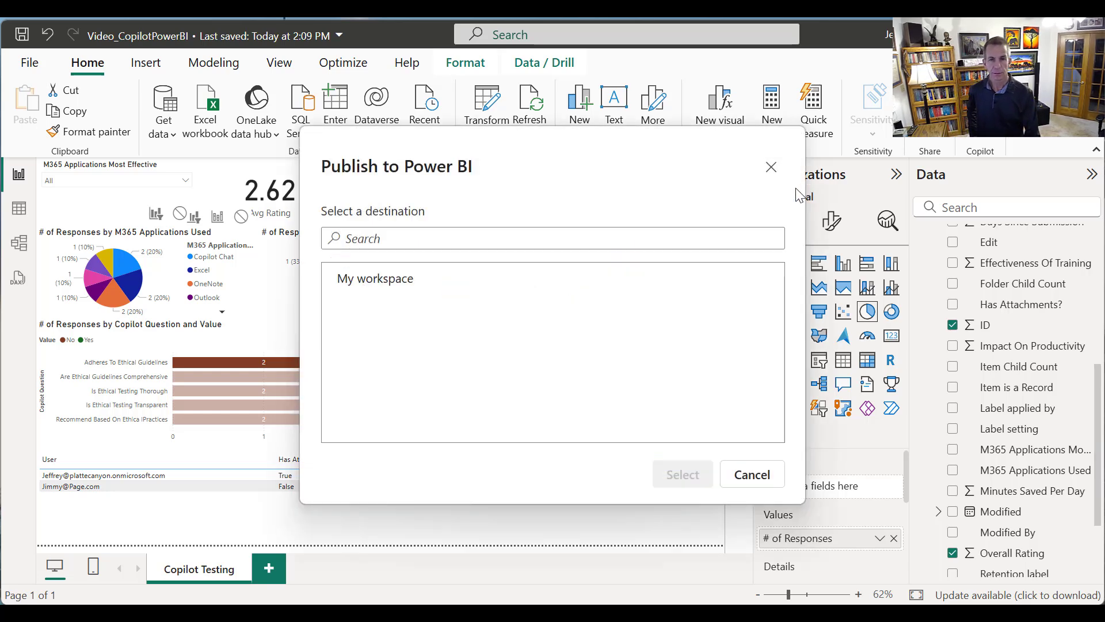
click(396, 282)
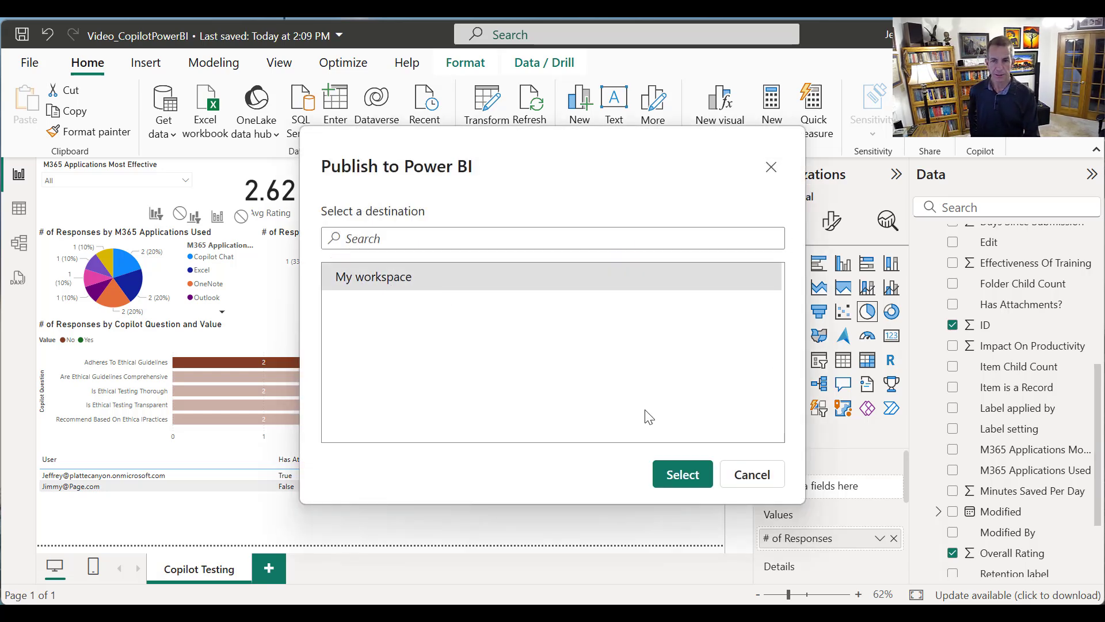
click(692, 480)
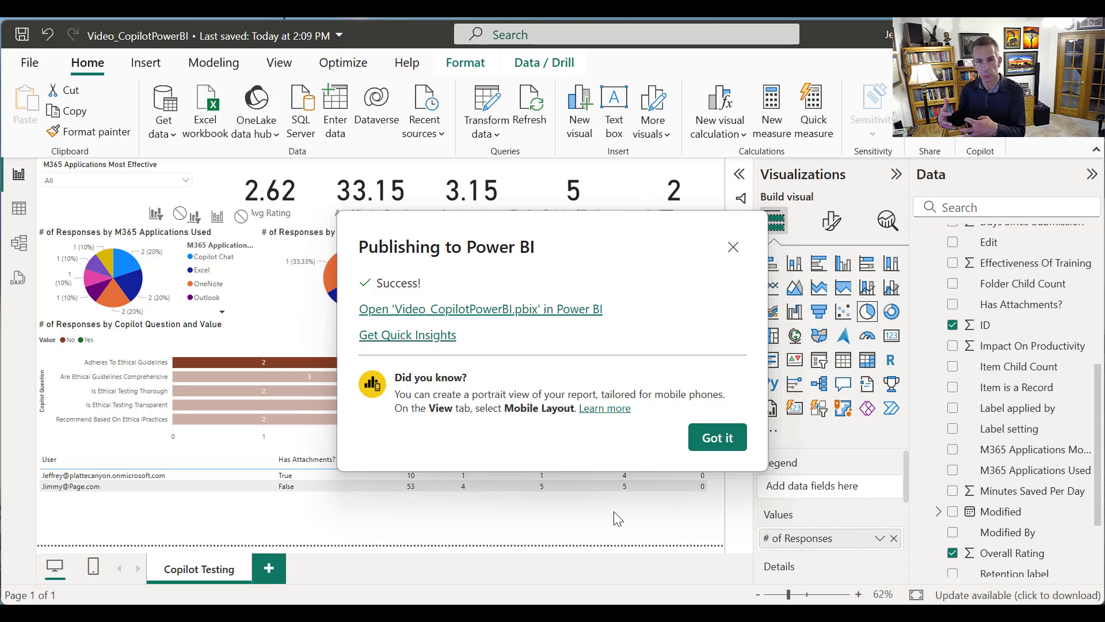
Open the published Video_CopilotPowerBI report in the Power BI service, signing in with the first listed account
click(504, 311)
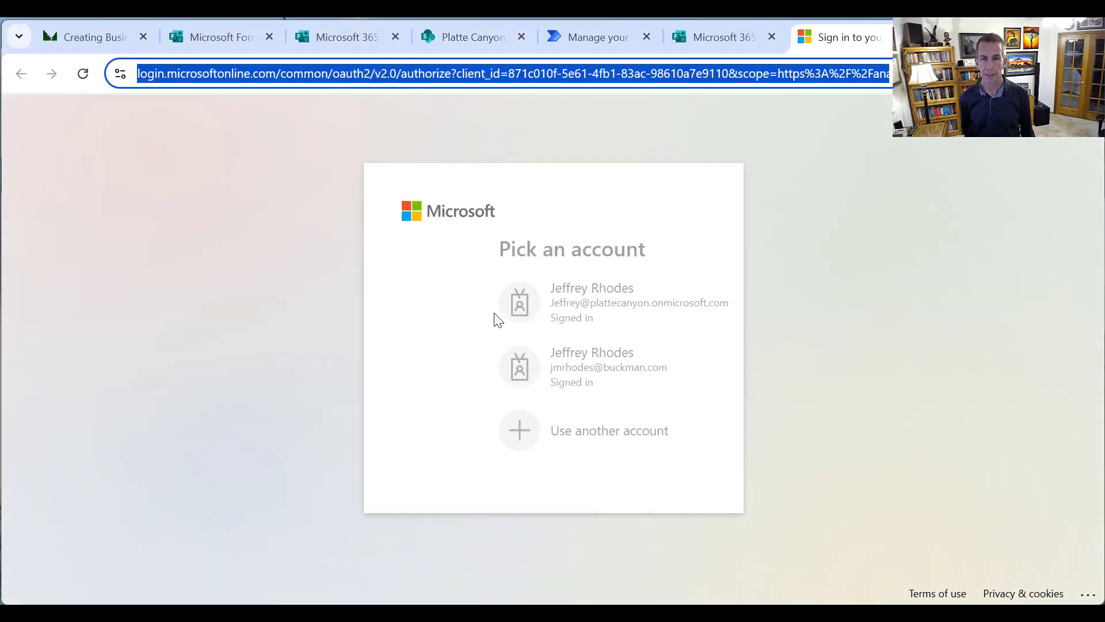
click(495, 318)
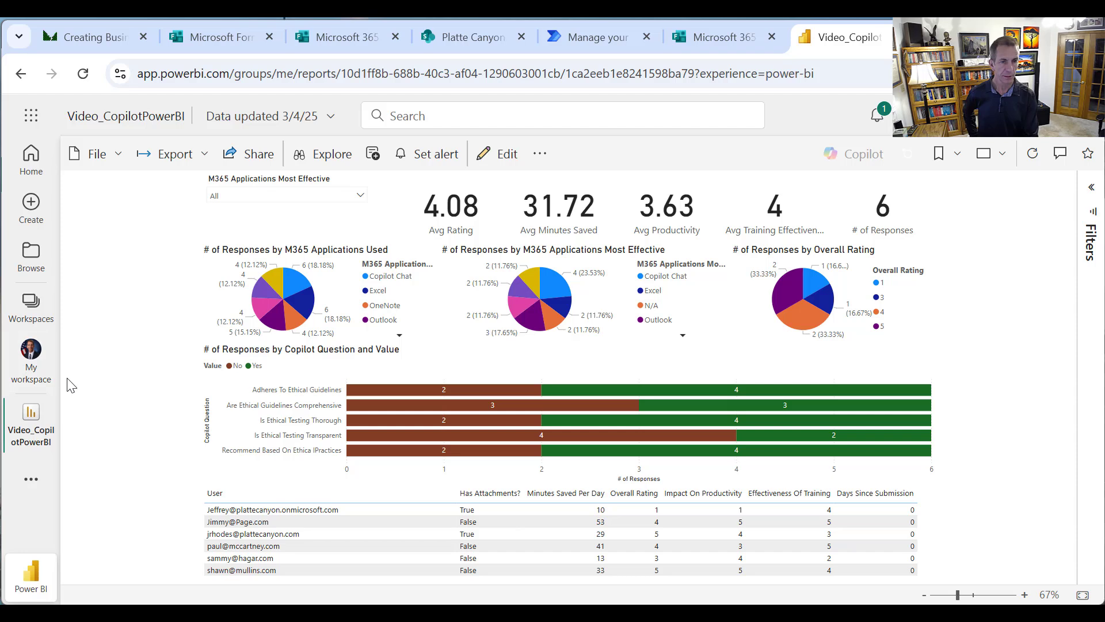
Open the Video_CopilotPowerBI semantic model's settings from the OneLake catalog and go to its data source credentials
click(31, 479)
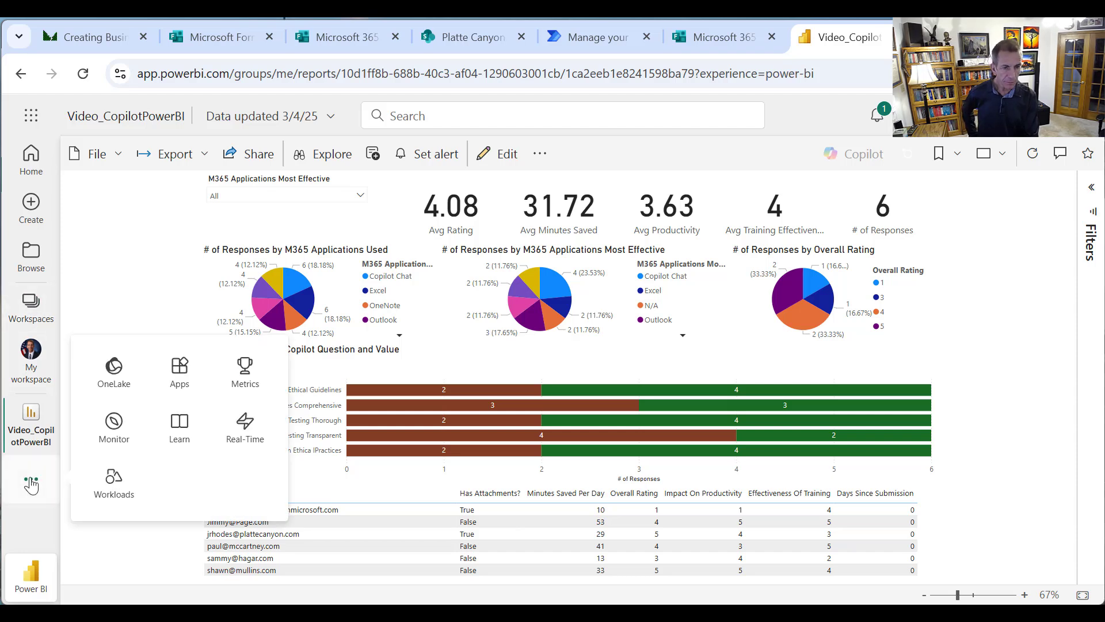
click(112, 375)
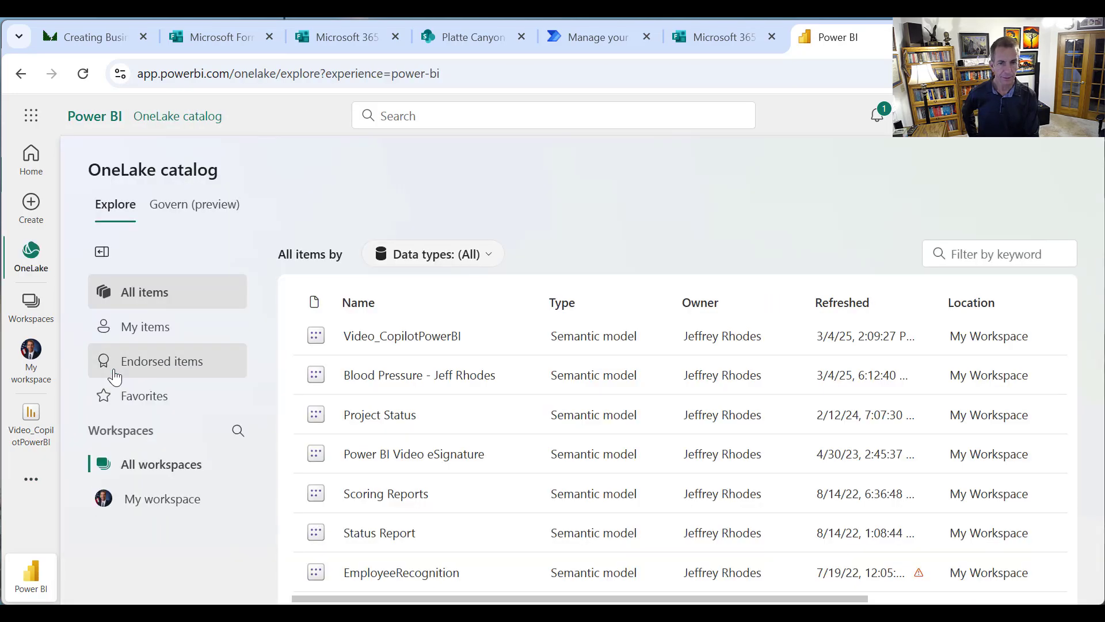
mouse_move(461, 324)
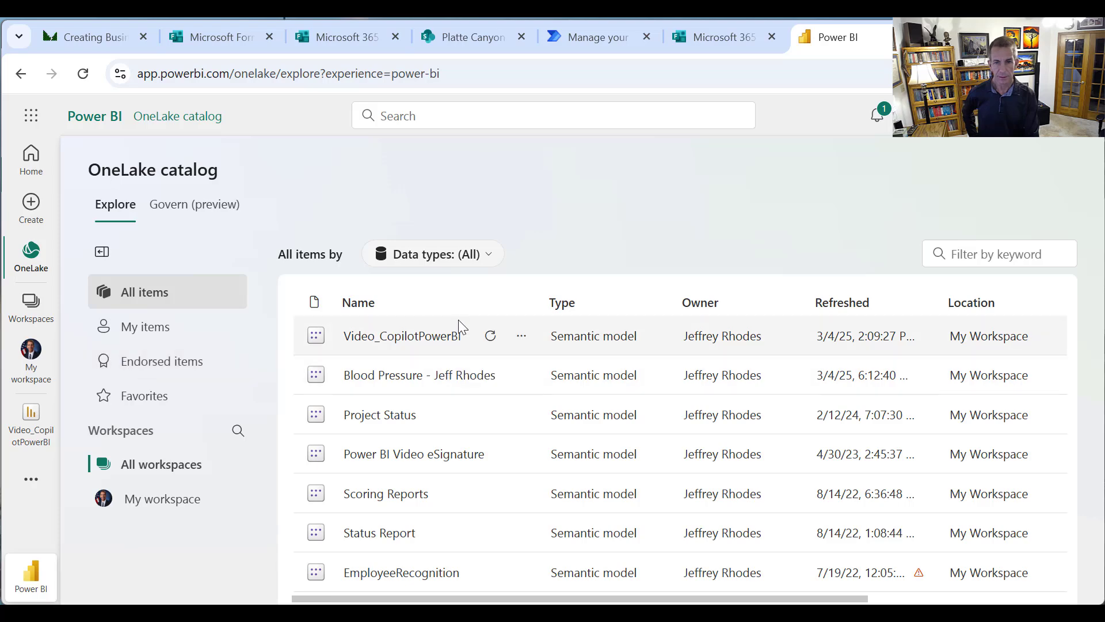
click(519, 340)
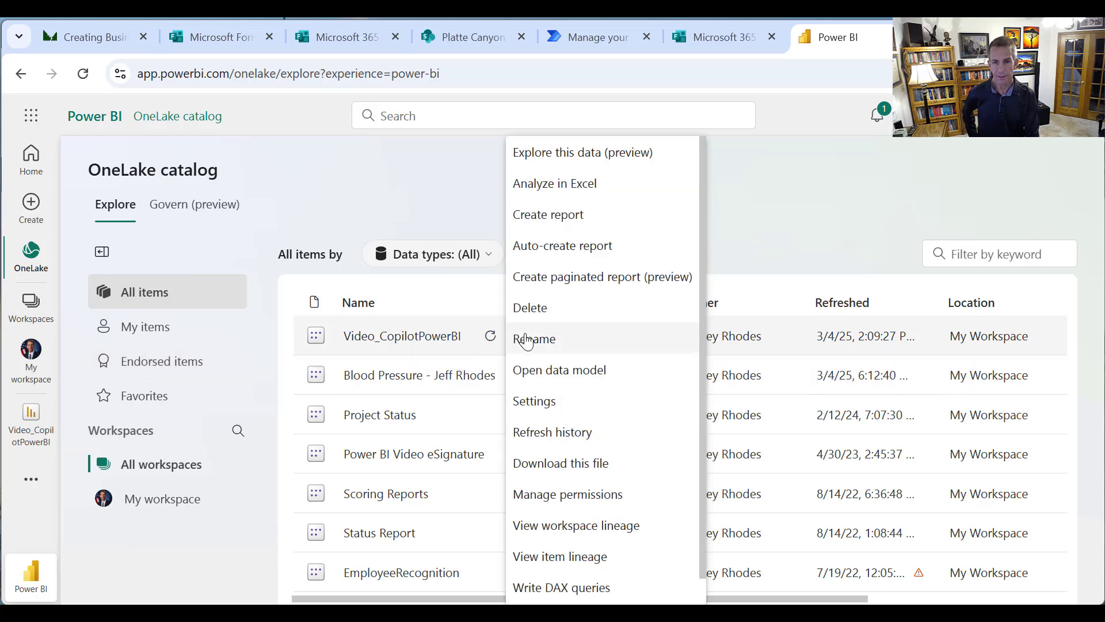
click(541, 400)
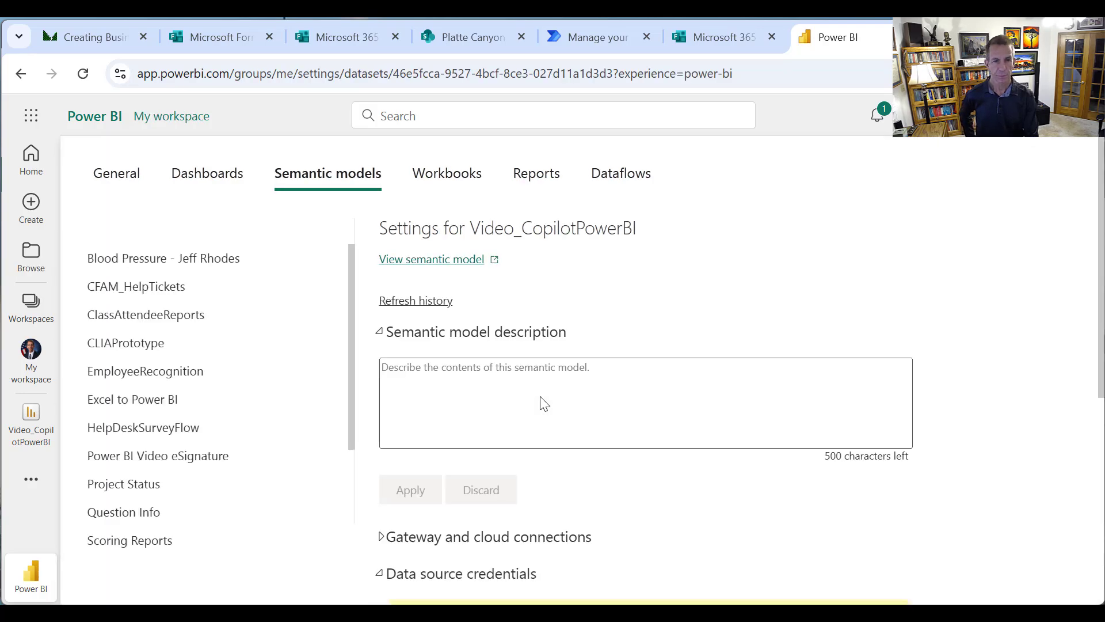
scroll(447, 400, down, 6)
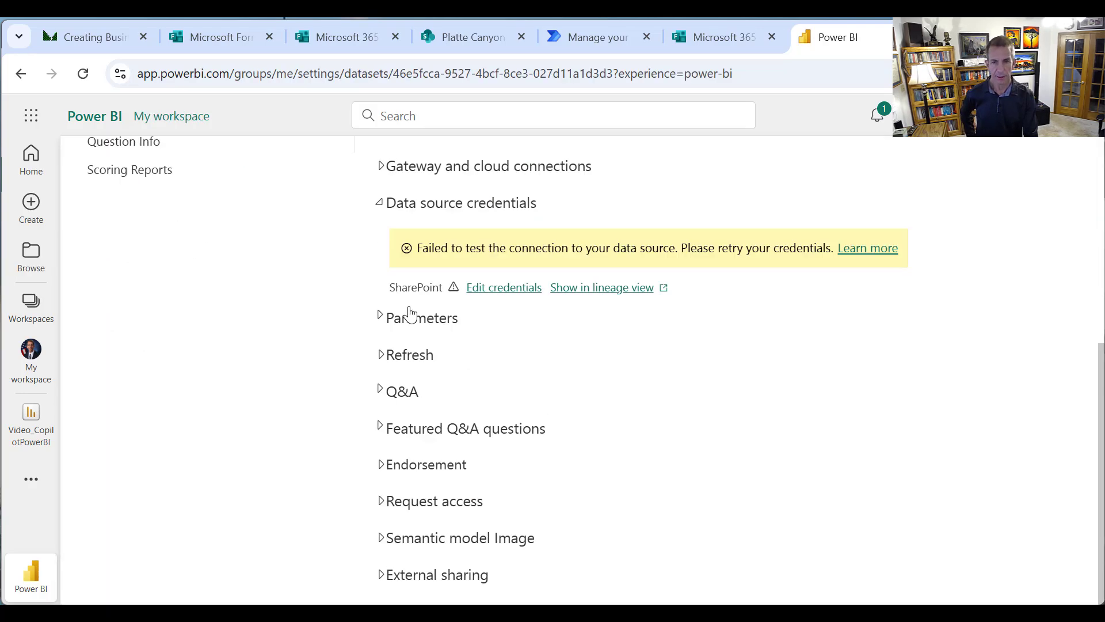
Set the SharePoint data source credentials to OAuth2 with the Organizational privacy level, signing in with the first listed account
click(494, 289)
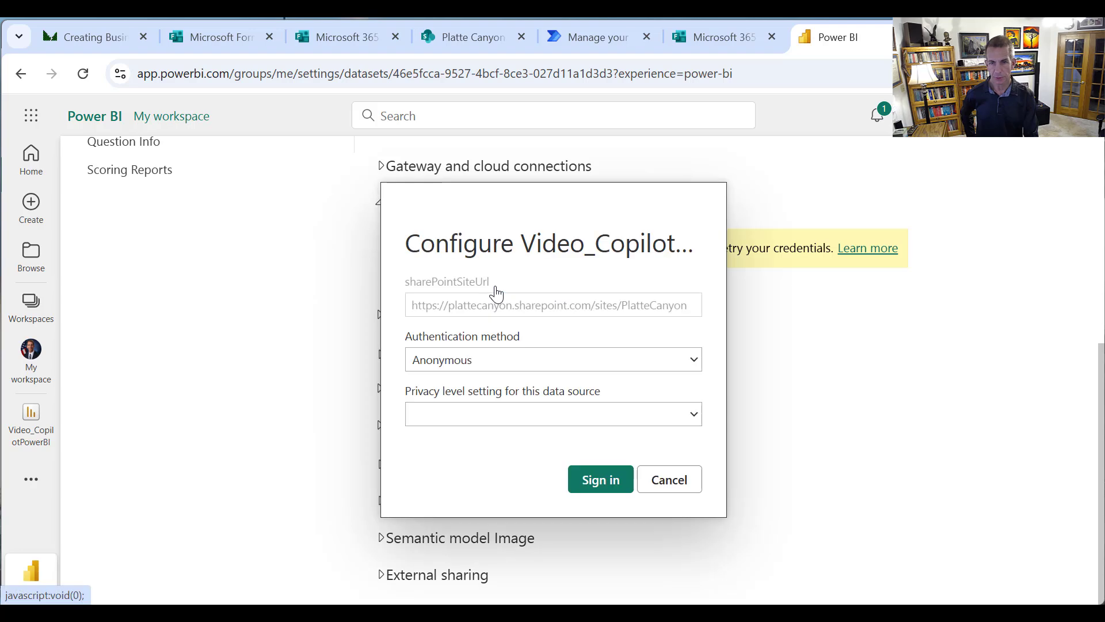
click(508, 360)
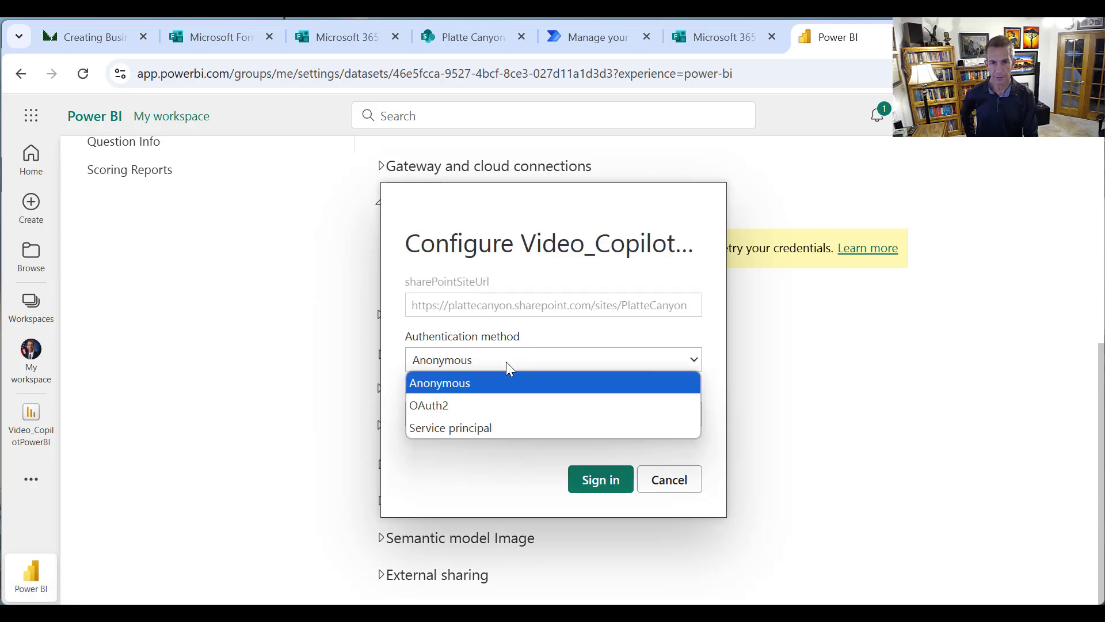
click(476, 409)
click(492, 411)
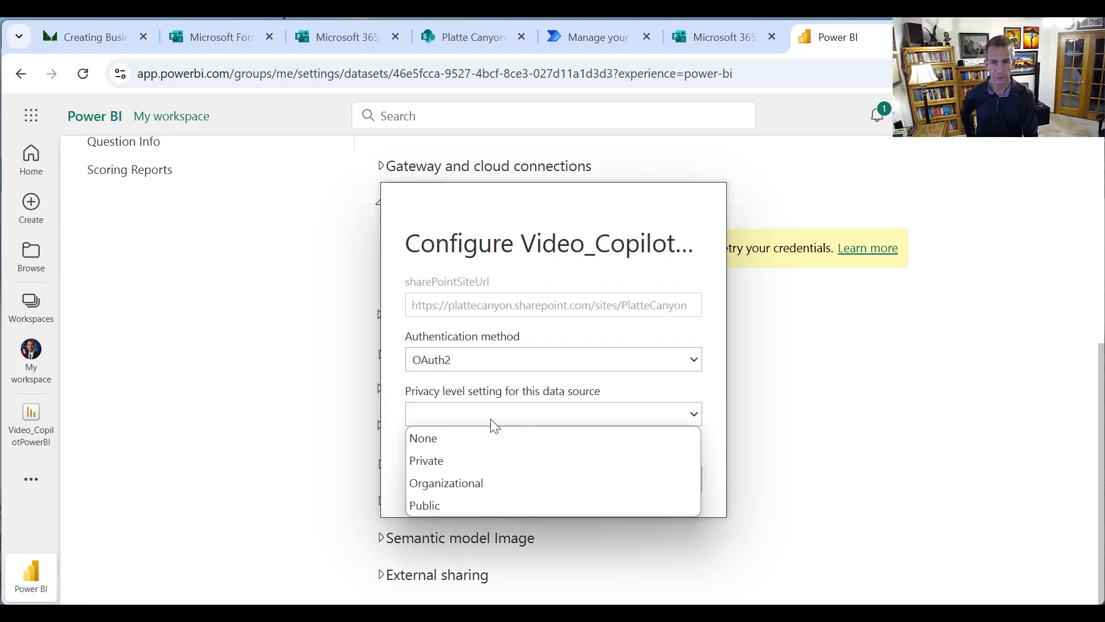
click(491, 488)
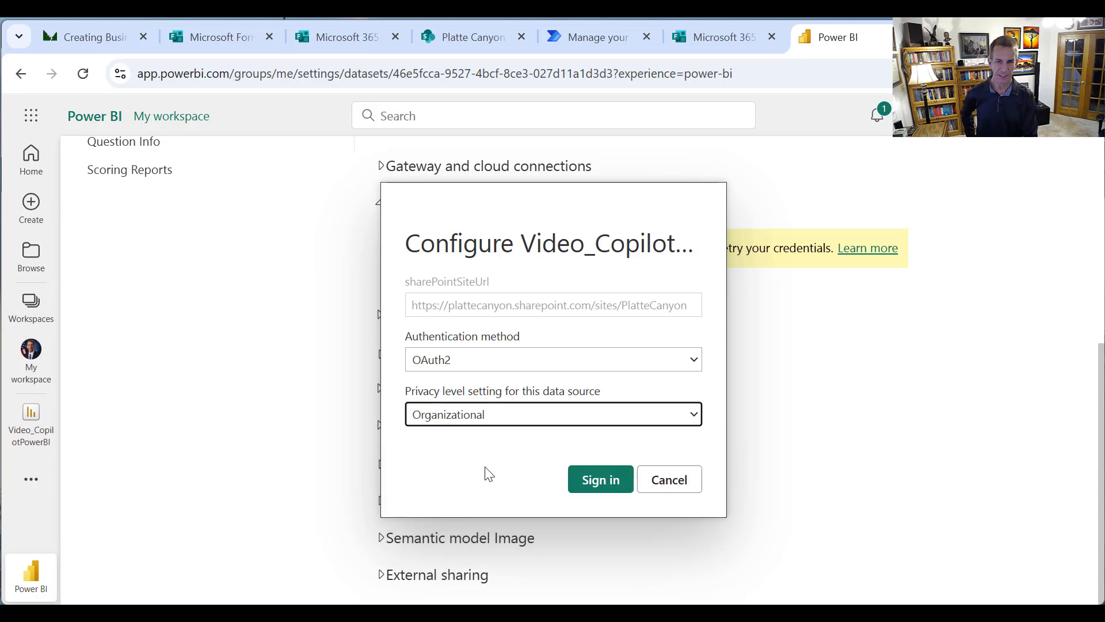
click(617, 484)
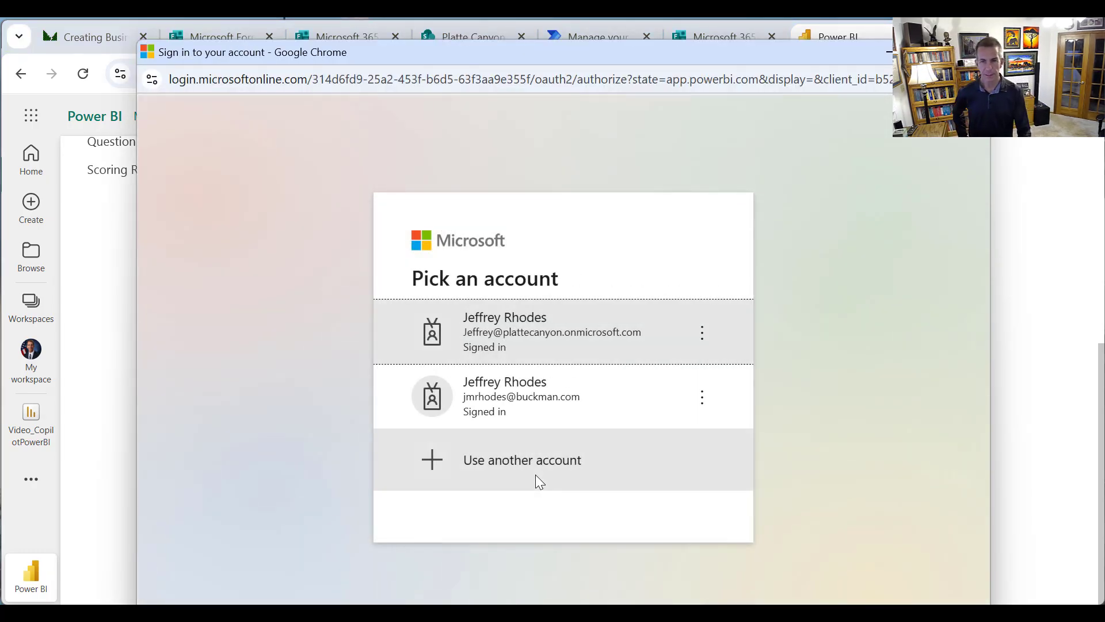
click(565, 350)
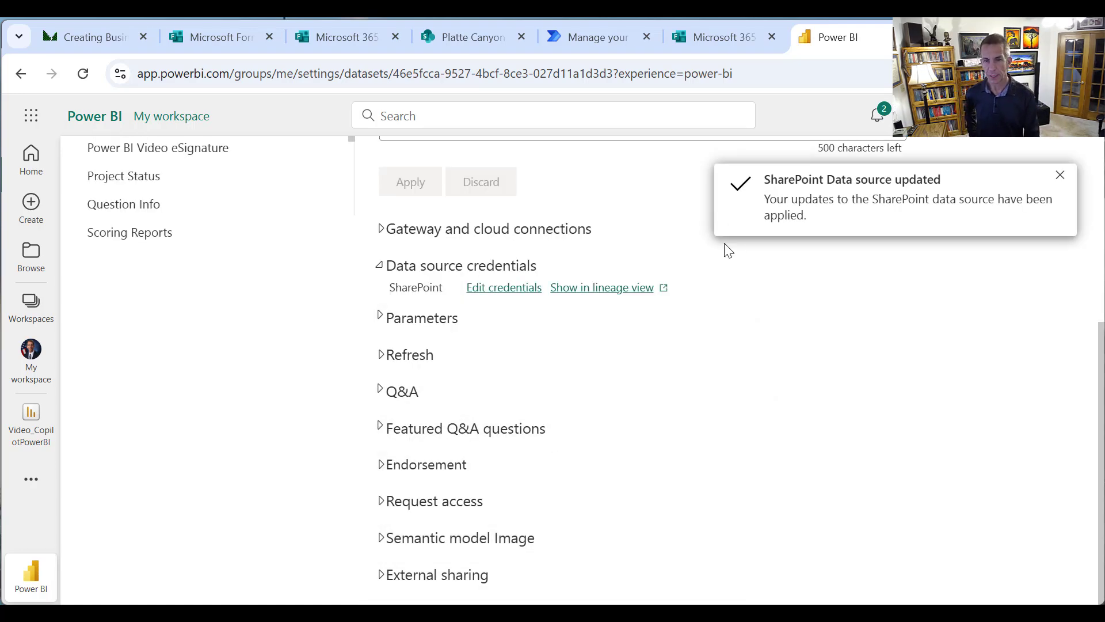
click(1059, 176)
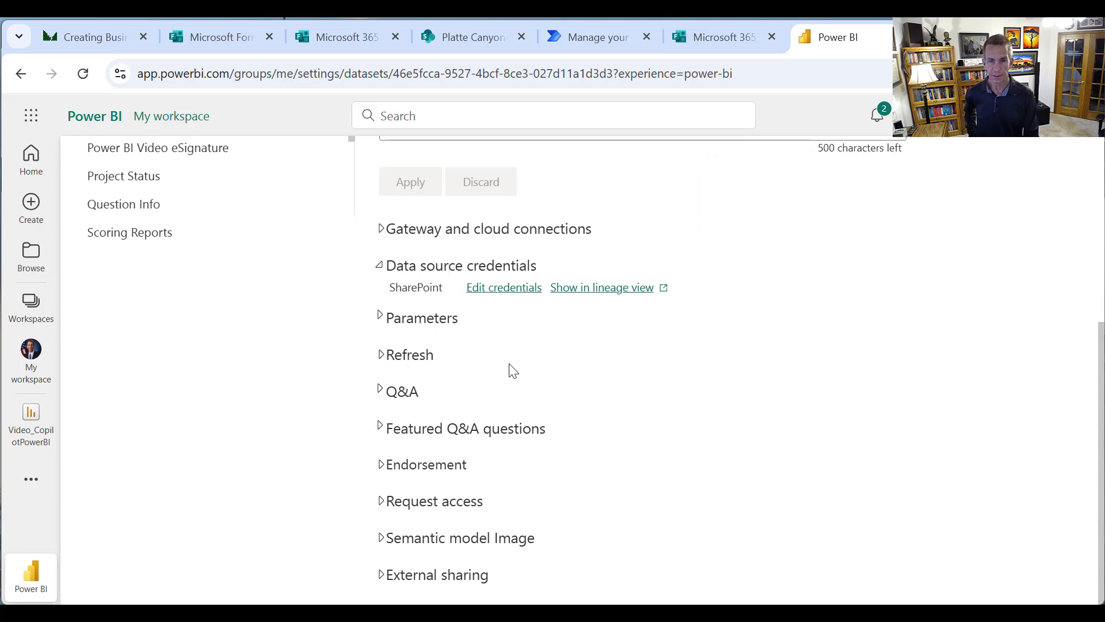
Turn on the semantic model's refresh schedule, set the daily refresh time to 7:00 AM, and apply it
click(380, 355)
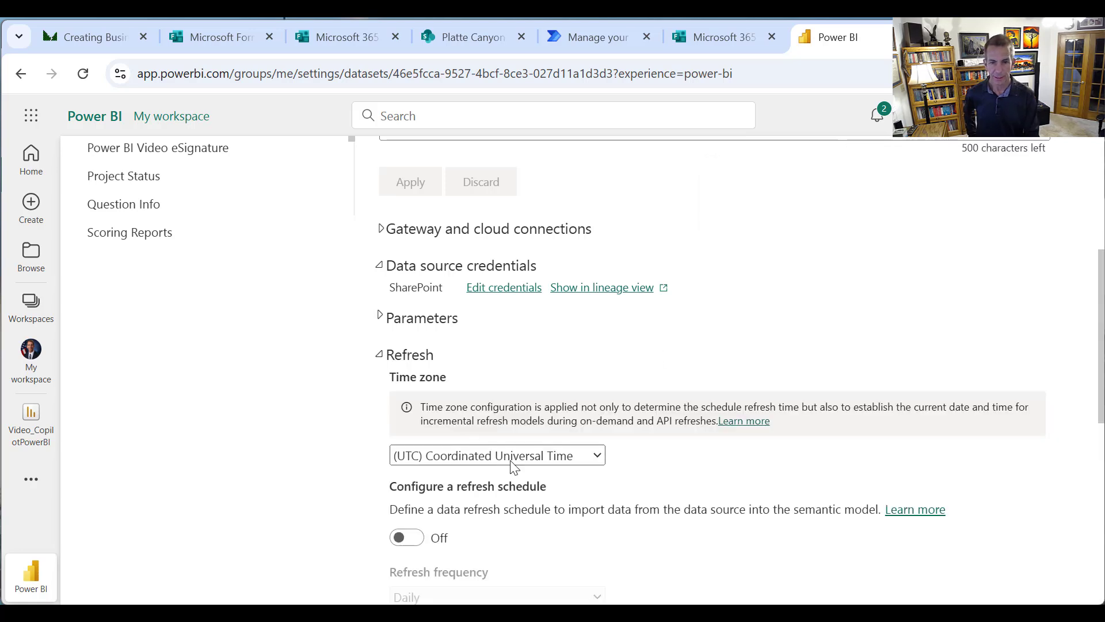
click(402, 537)
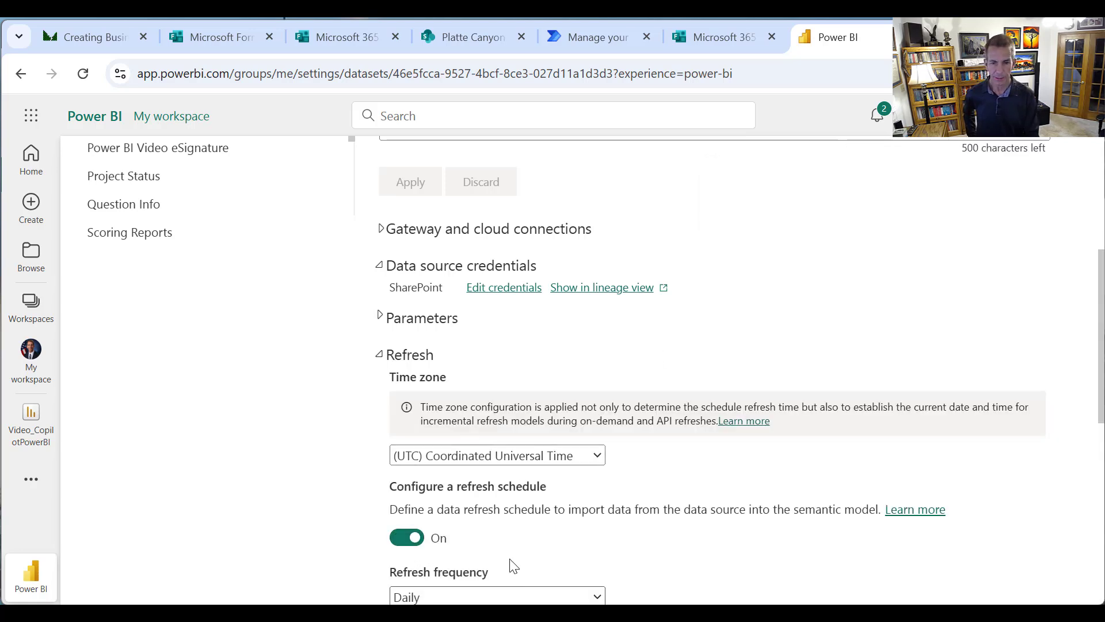
scroll(504, 579, down, 3)
click(466, 486)
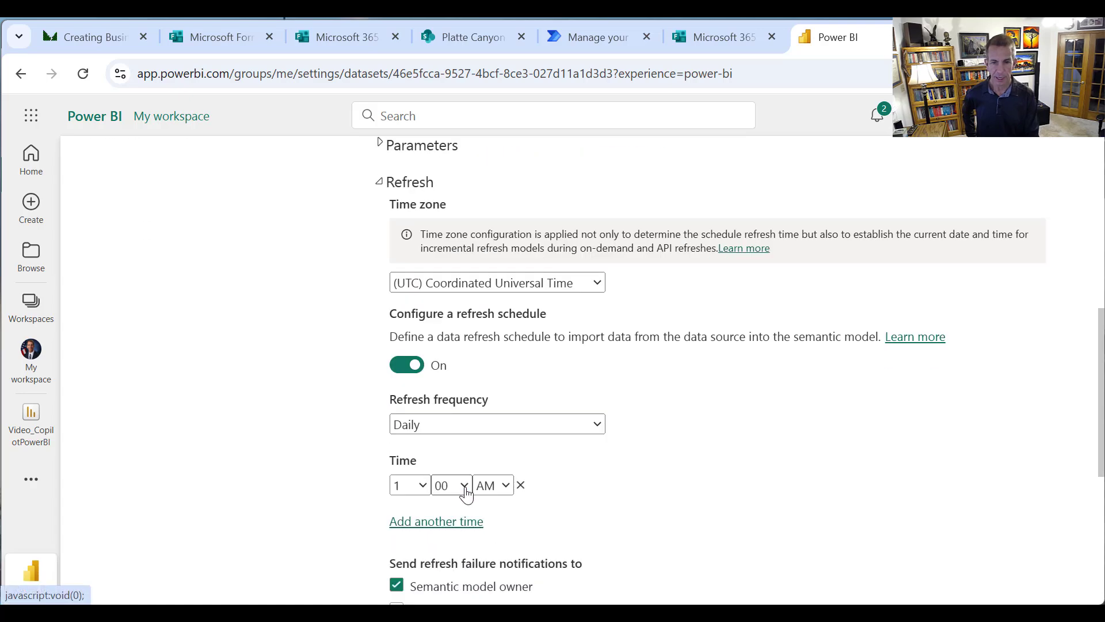
click(418, 485)
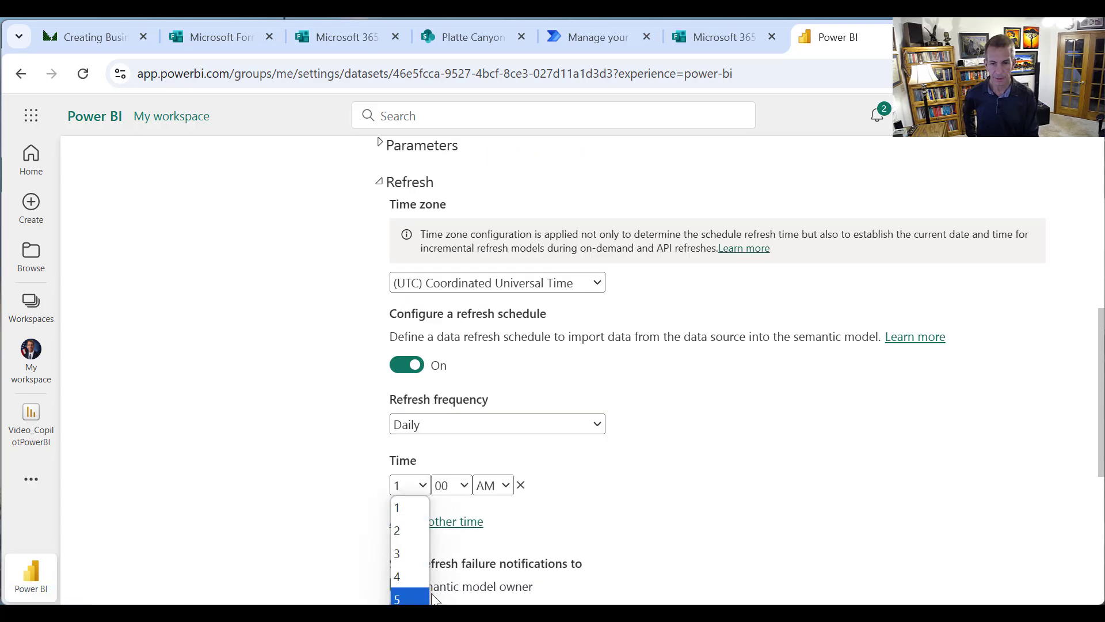
scroll(435, 598, up, 2)
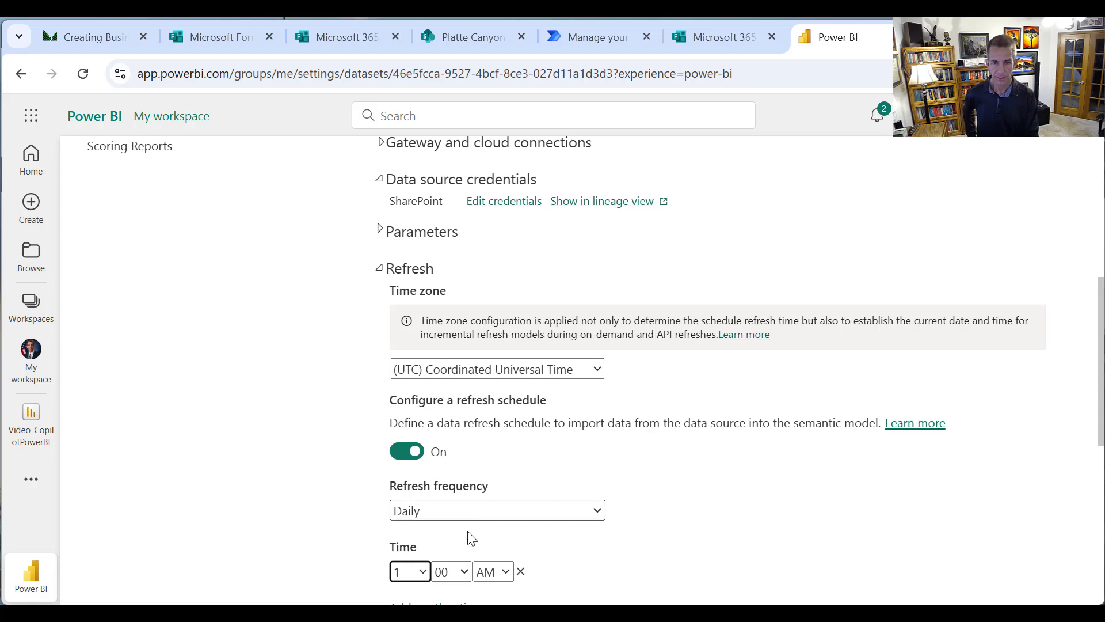
click(425, 572)
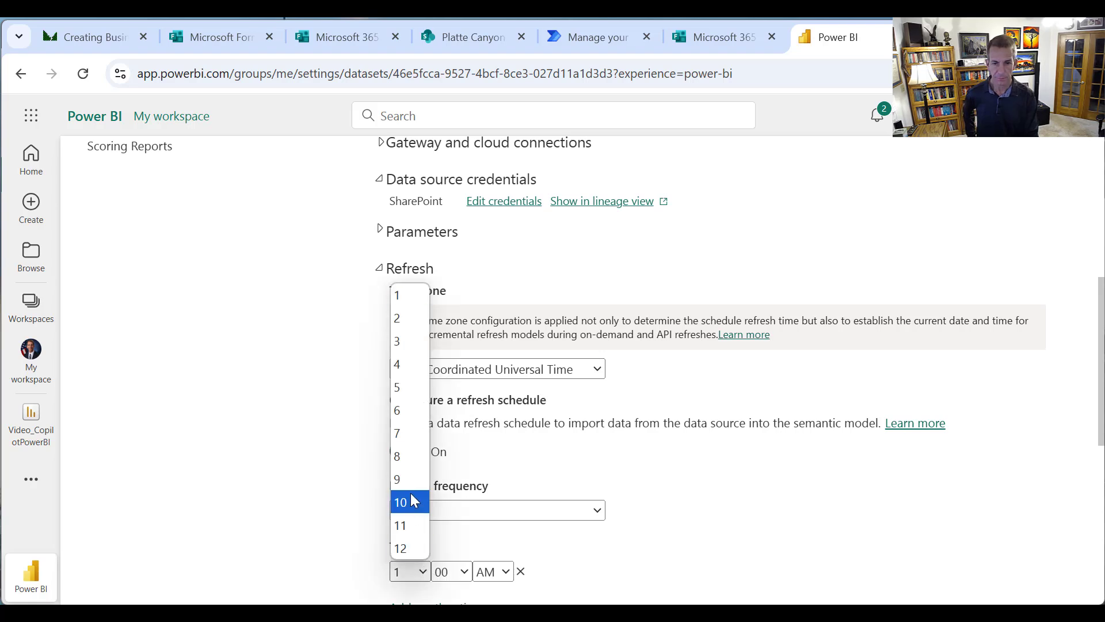
click(399, 442)
scroll(578, 504, down, 5)
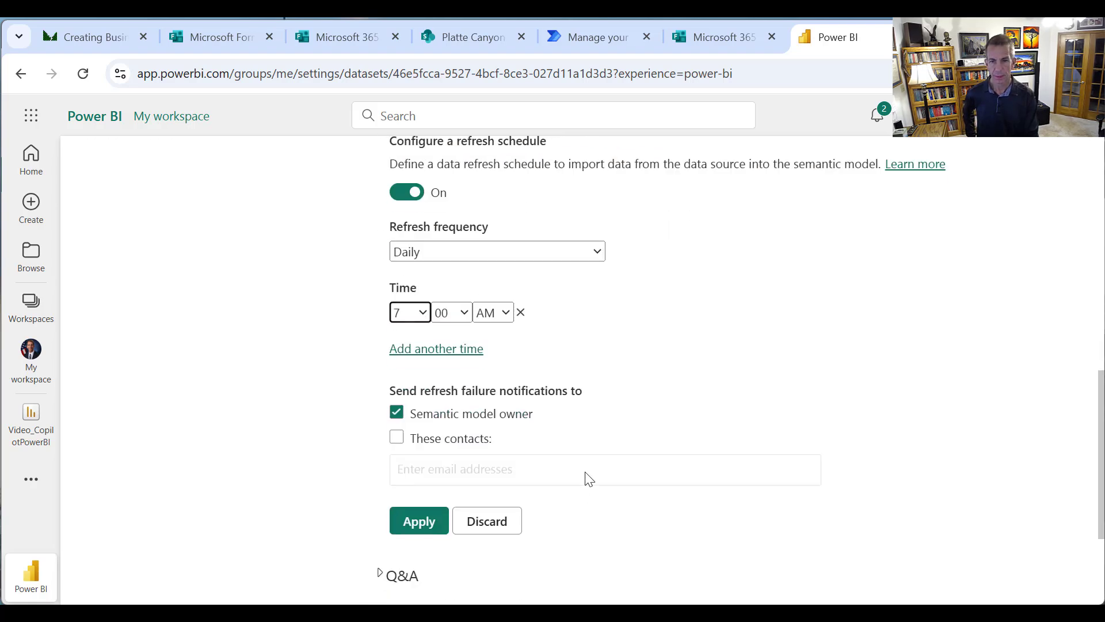
click(429, 520)
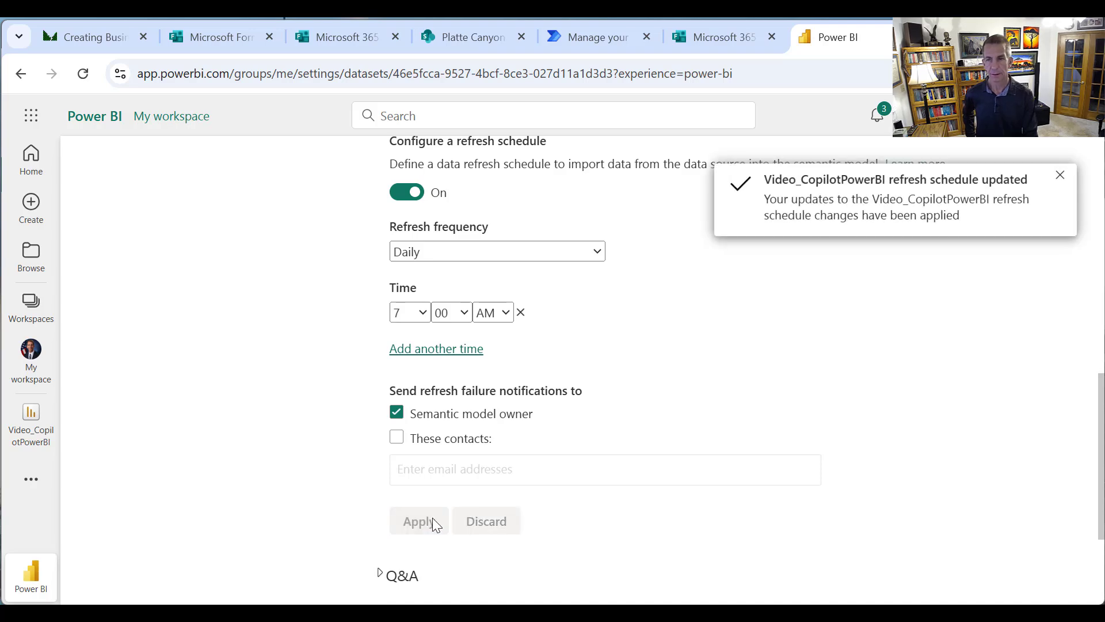